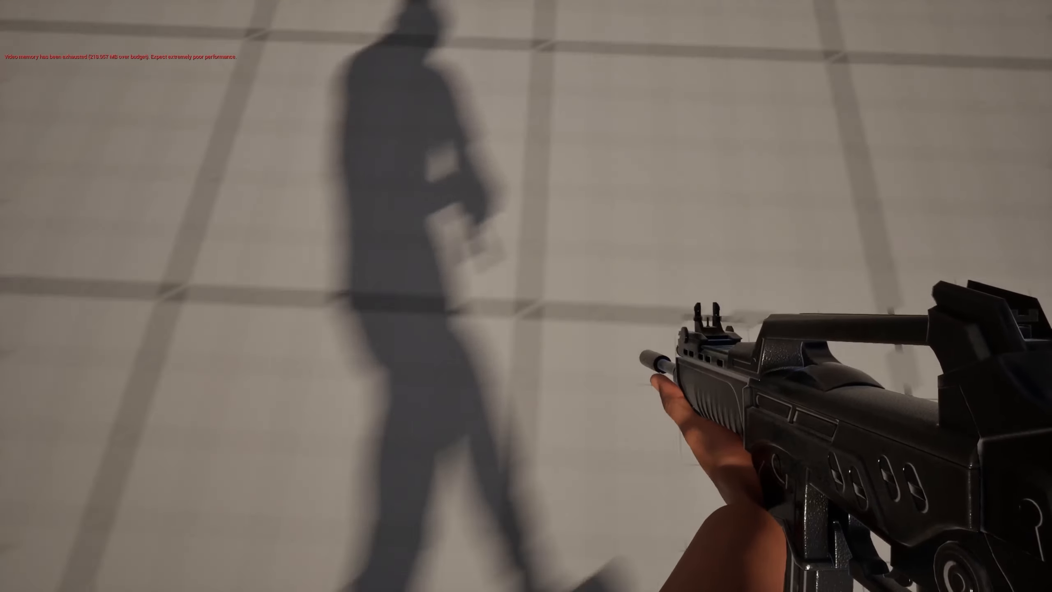
Walk the armed character around the running game to check its legs, shadow and the other player, and end the play session
key(w)
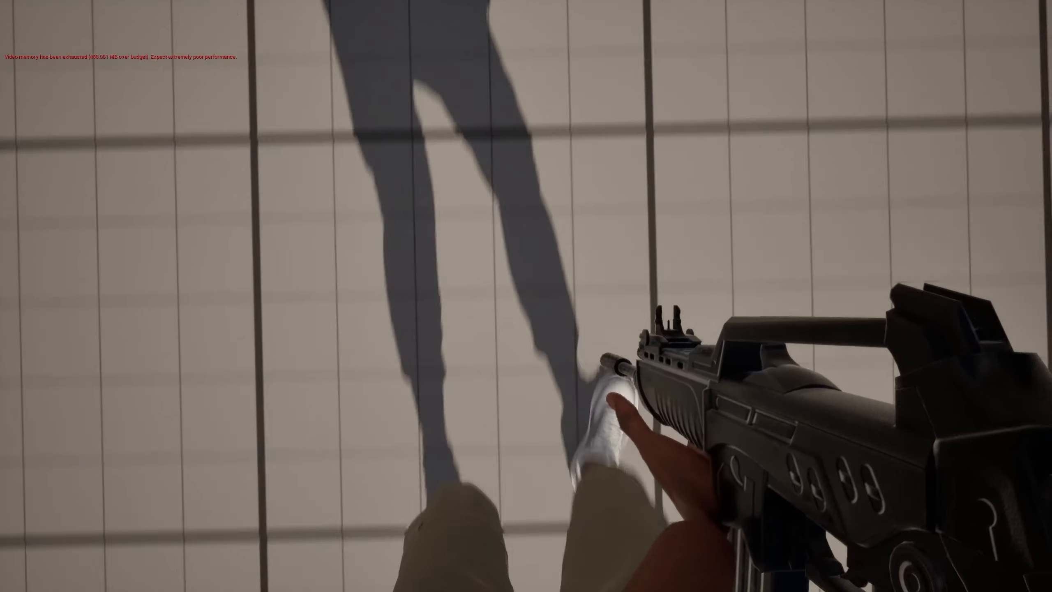
key(w)
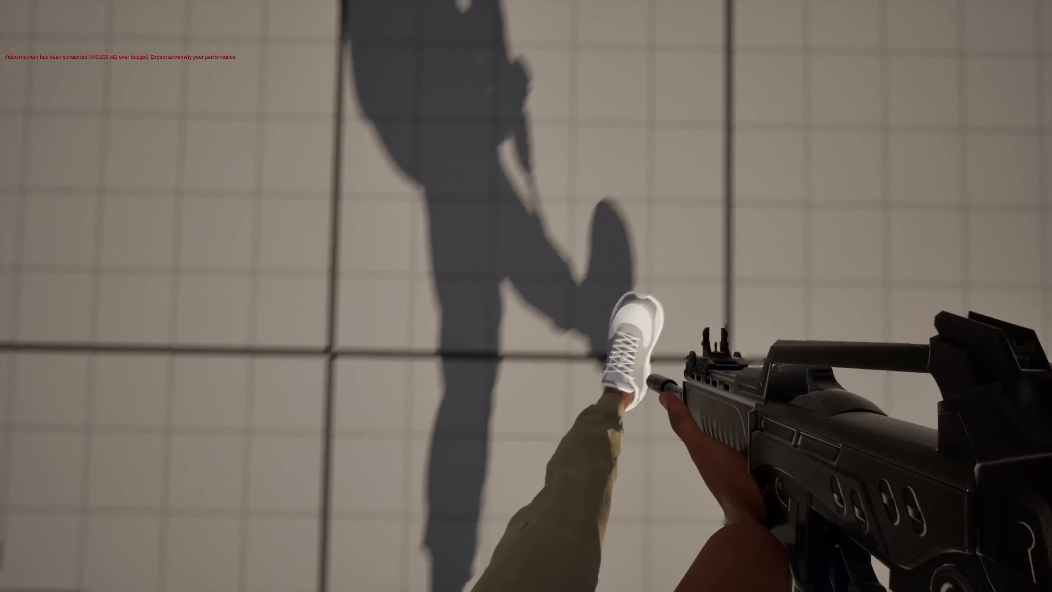
key(w)
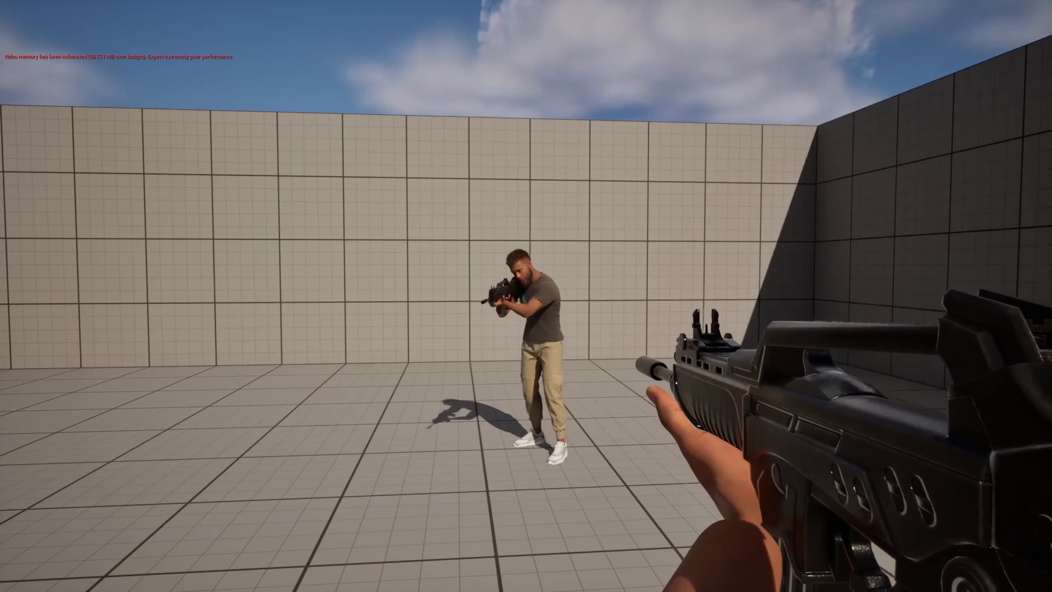
key(Escape)
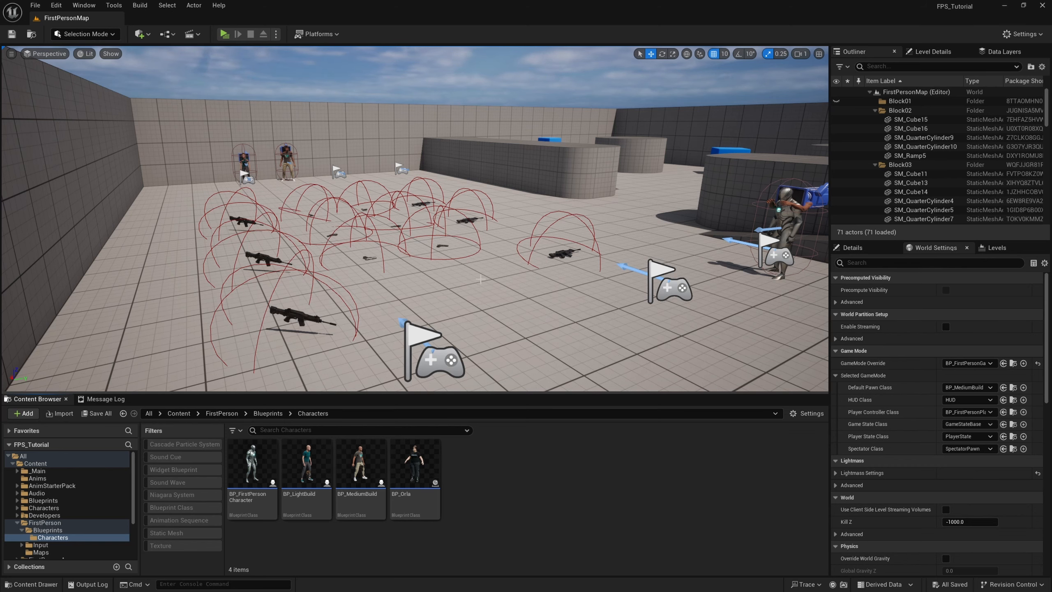
Set all engine scalability groups to the High preset
mouse_move(473, 269)
right_down()
mouse_move(497, 253)
mouse_move(463, 258)
right_up()
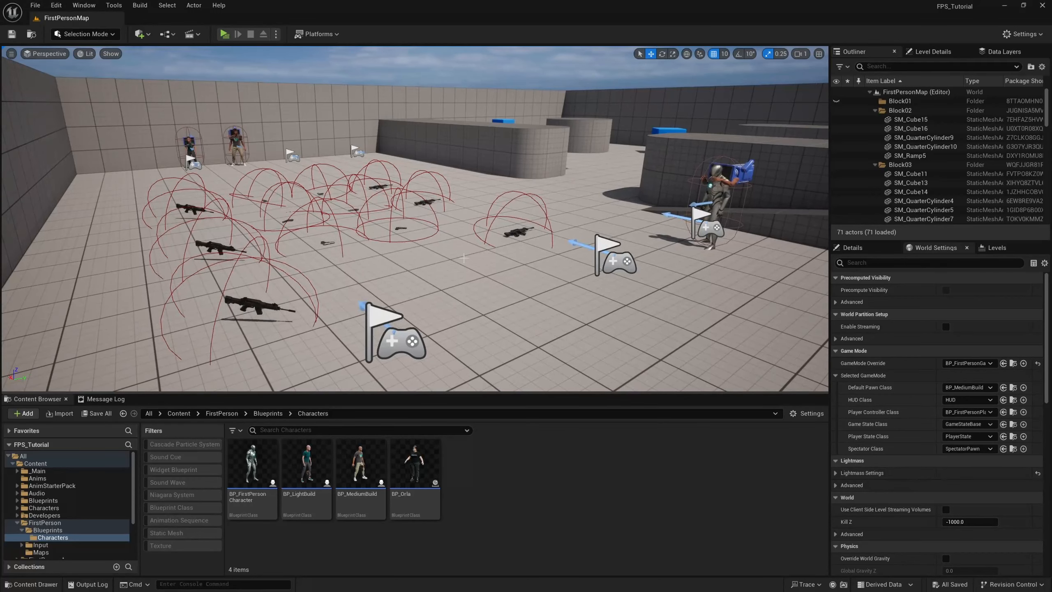
click(1024, 36)
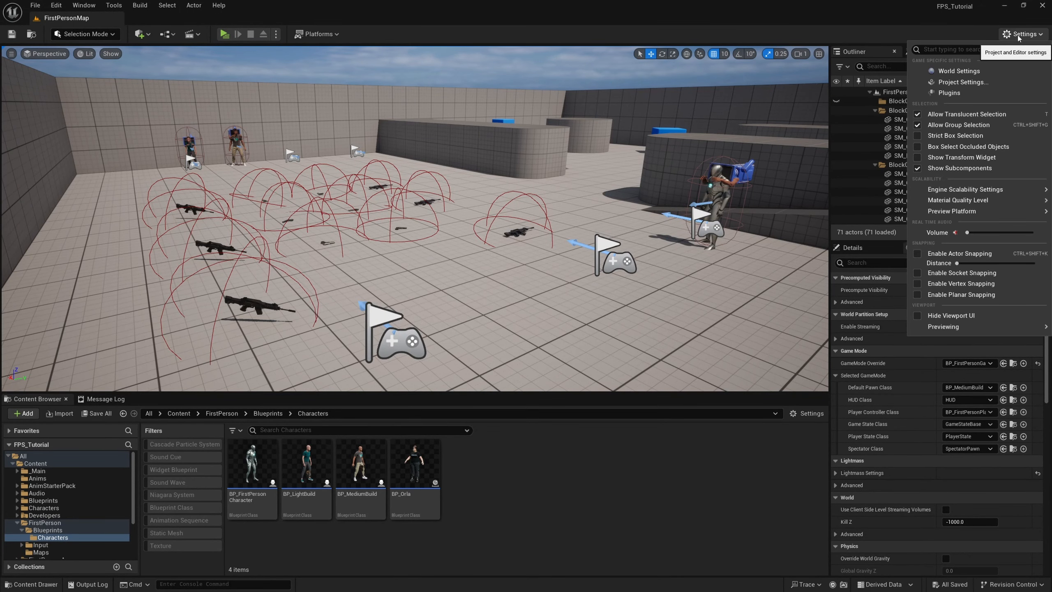
mouse_move(938, 189)
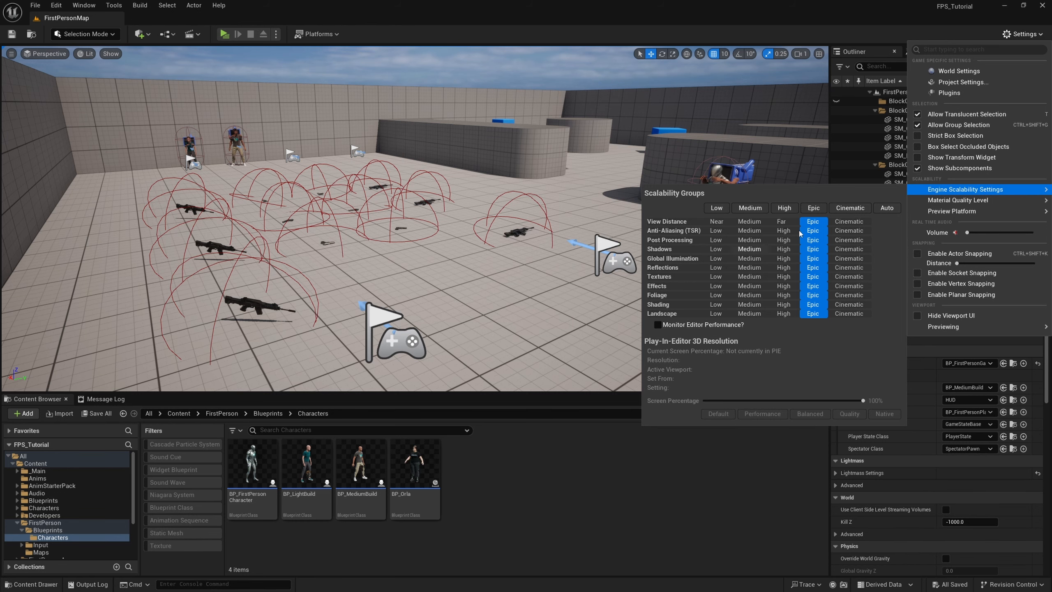
click(785, 208)
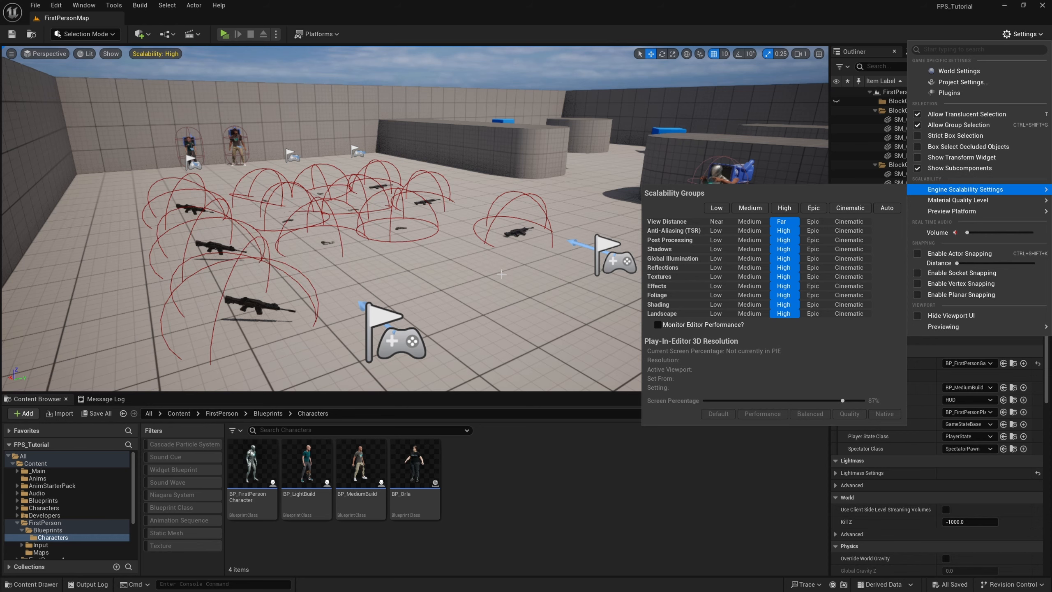
Switch the level viewport's view mode to Unlit
right_drag(501, 274, 495, 271)
click(87, 54)
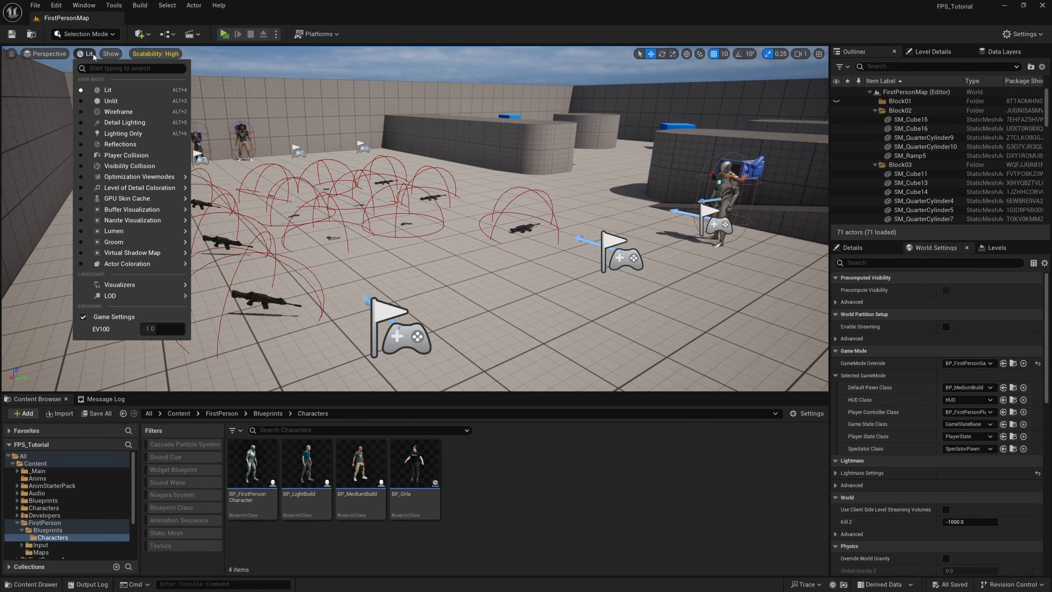
click(109, 100)
right_drag(349, 229, 349, 230)
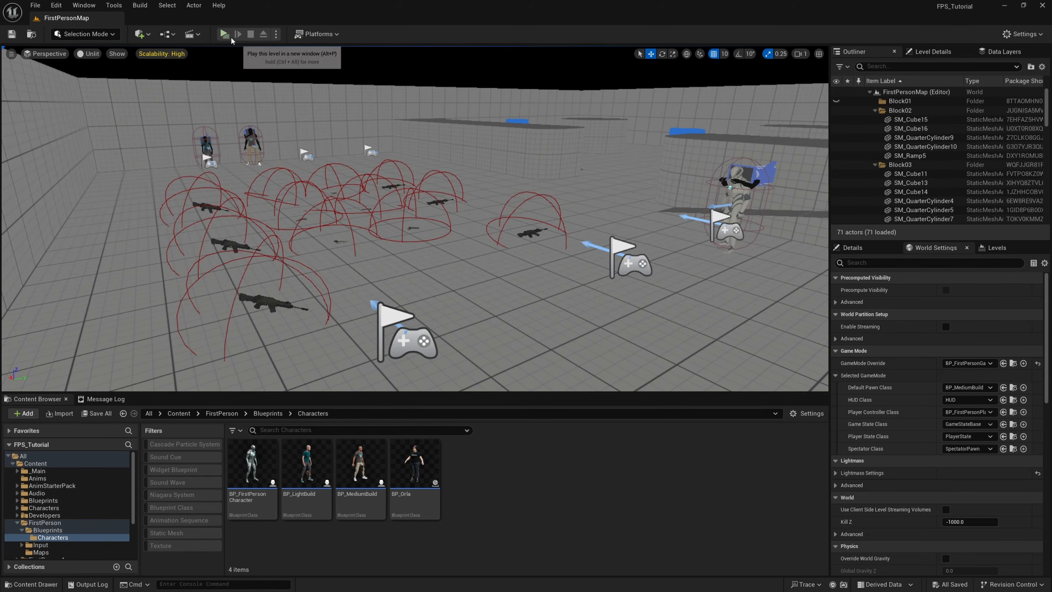
Play-test the level by picking up a rifle and a pistol and switching back to the rifle, and end the session
right_drag(487, 257, 480, 261)
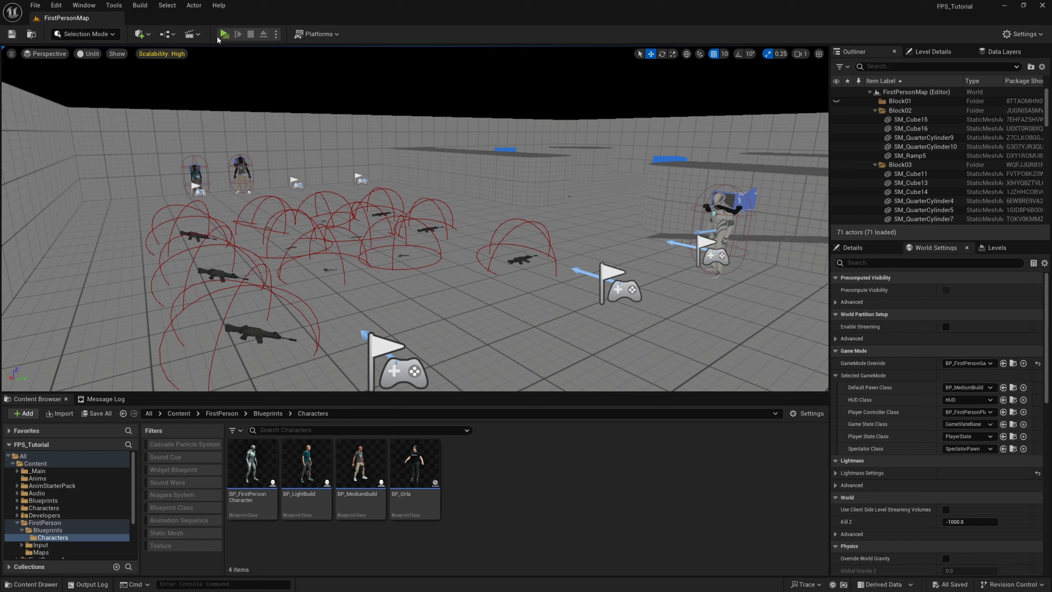
click(223, 34)
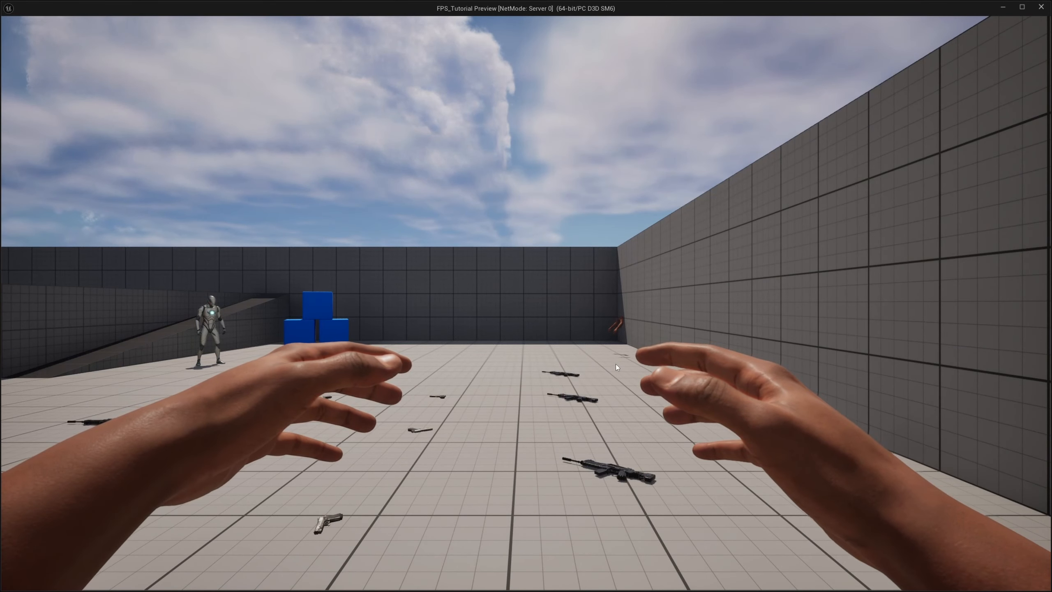
key(w)
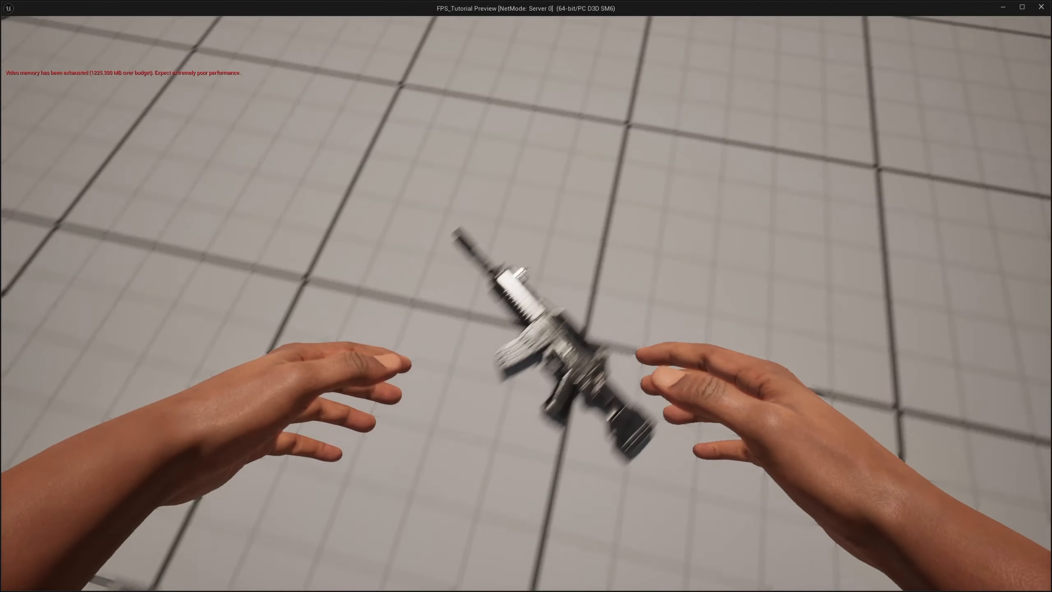
key(w)
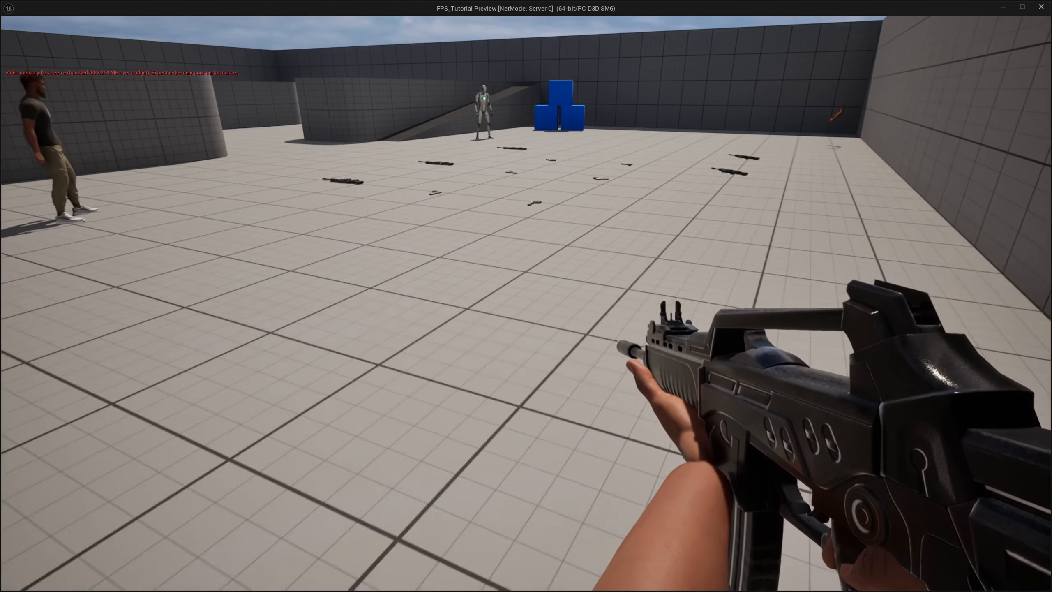
key(w)
key(e)
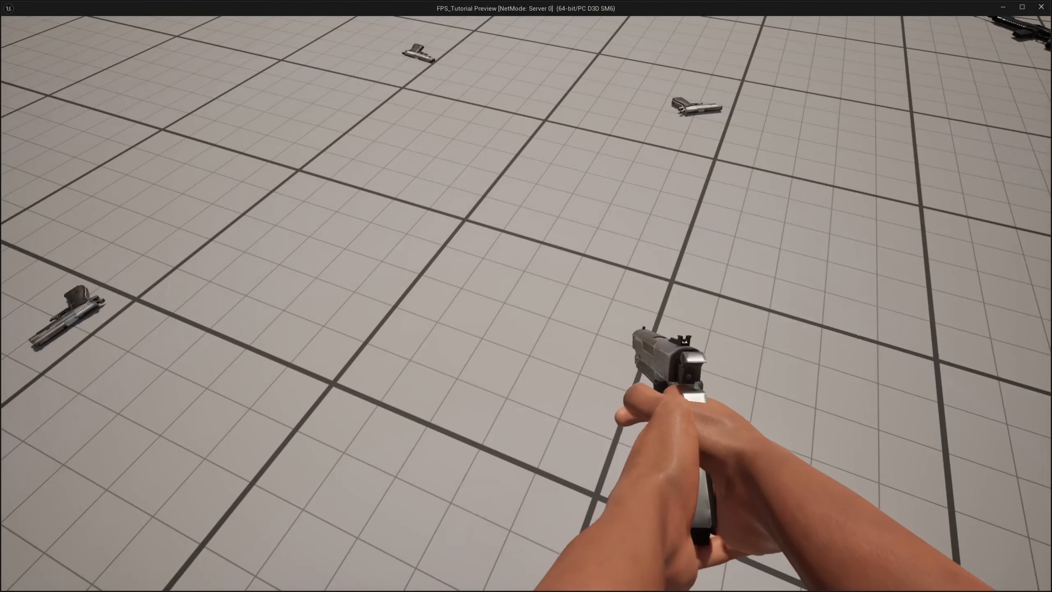
key(1)
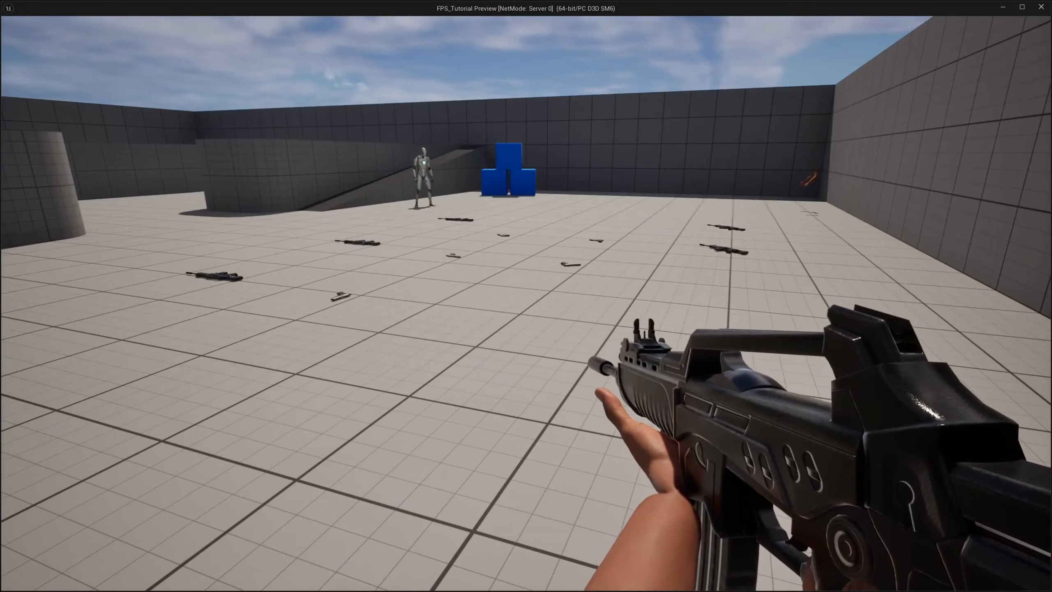
key(Escape)
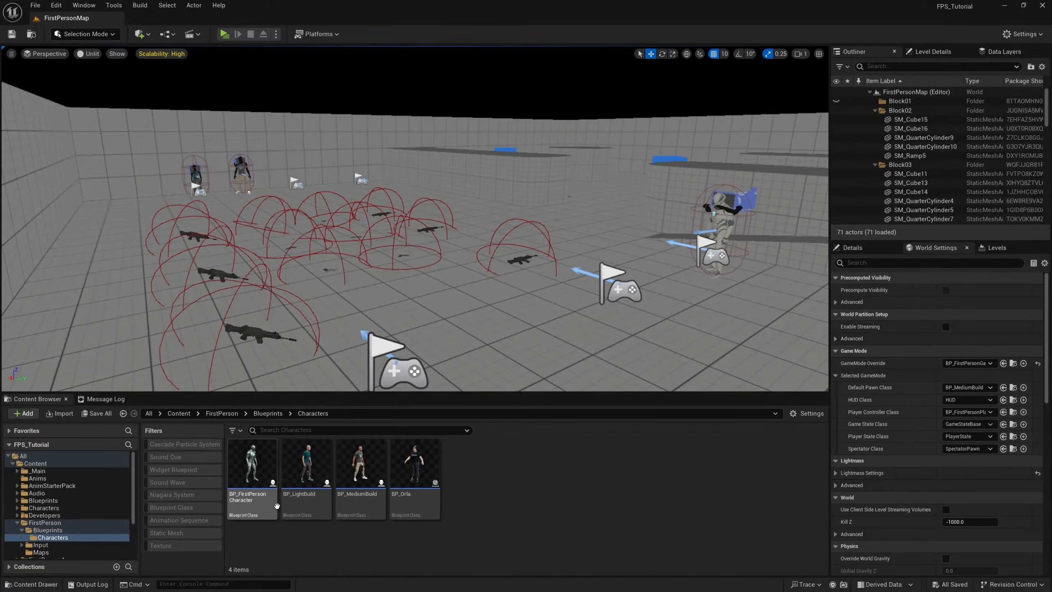
In BP_FirstPersonCharacter's event graph, move the IA_Interact event away from Get Weapon Class and the Get Overlapping Actors and GET nodes lower
double_click(265, 465)
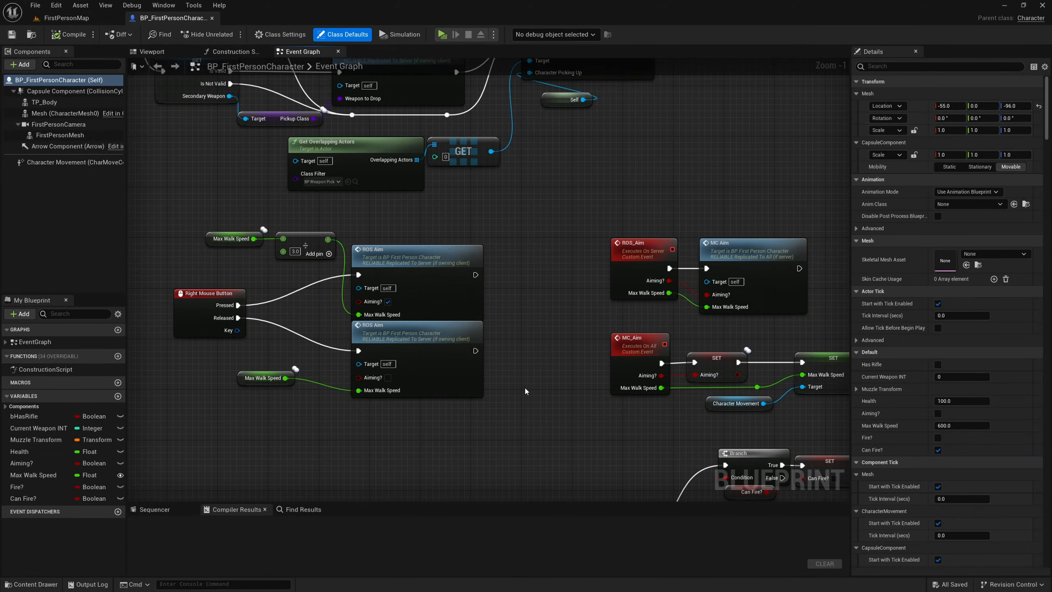
right_drag(525, 390, 489, 218)
click(273, 236)
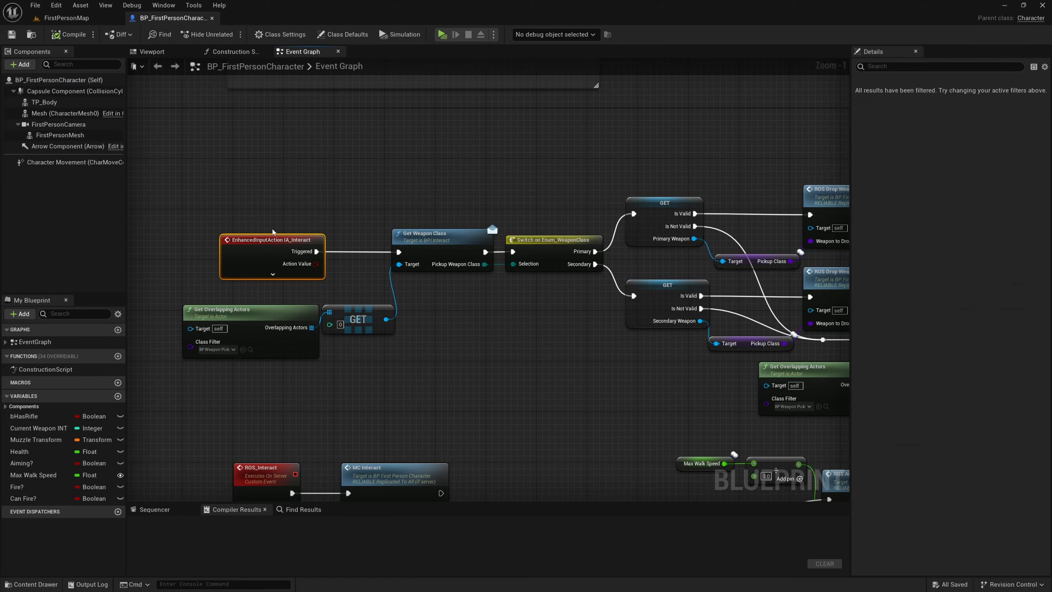
right_drag(315, 269, 436, 270)
scroll(437, 270, up, 1)
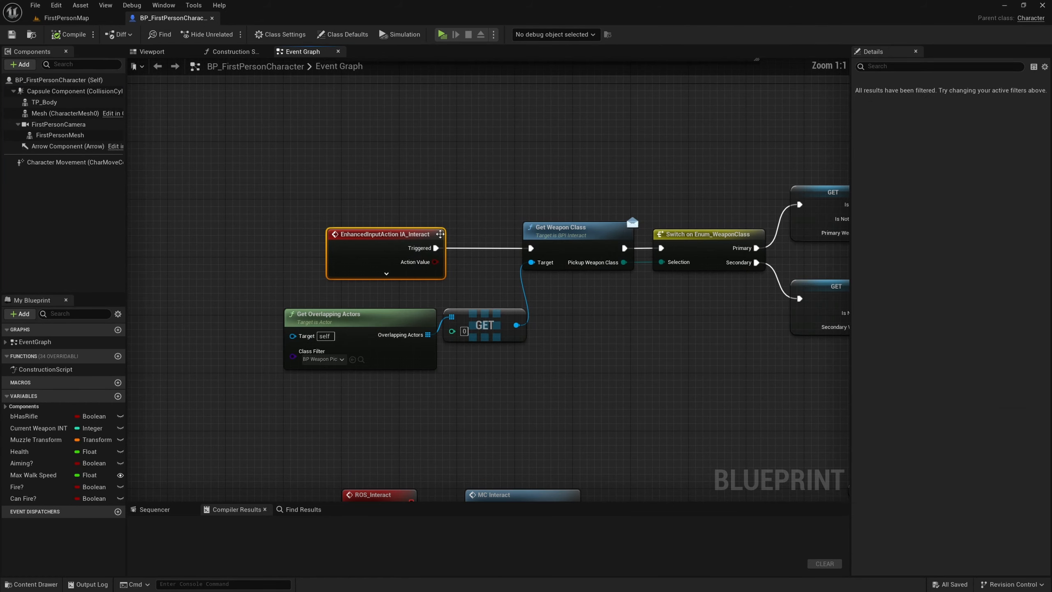
drag(384, 235, 370, 235)
click(517, 373)
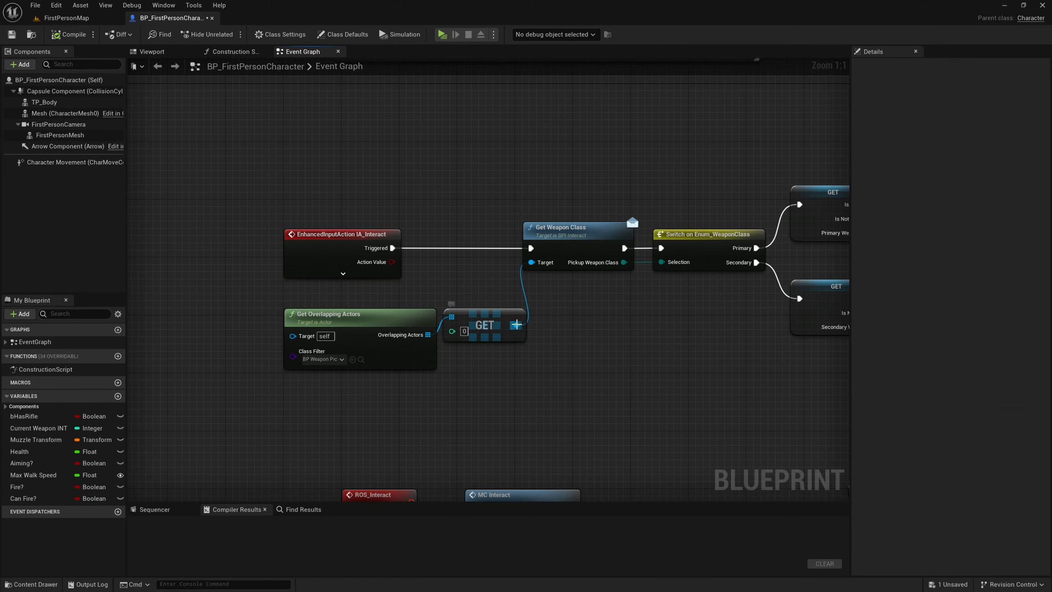
drag(517, 372, 316, 350)
click(517, 398)
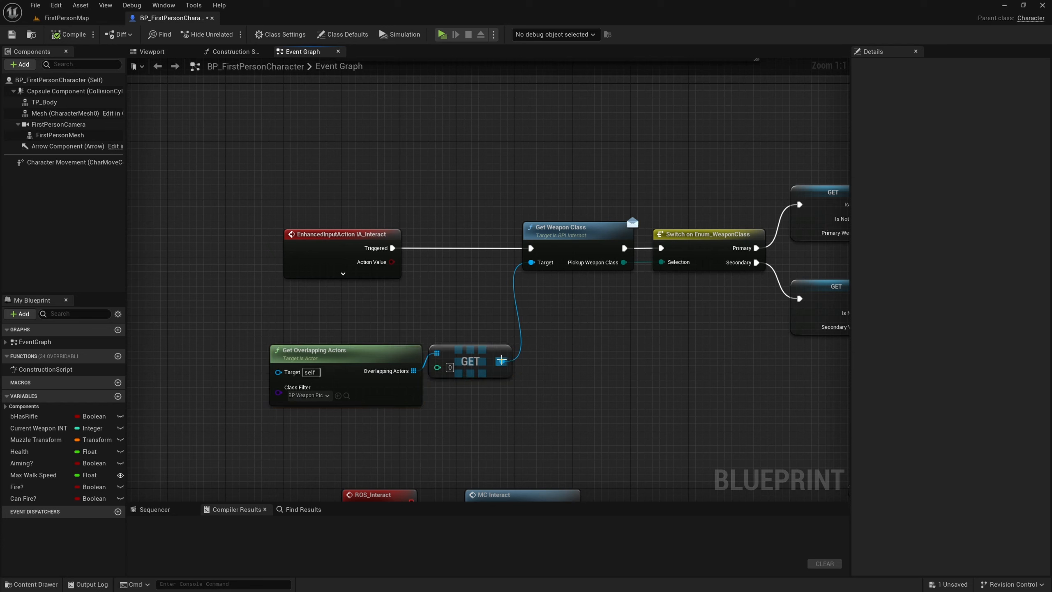
Add an Is Overlapping Actor node with self as Target and the GET node's actor connected to Other
drag(502, 361, 467, 327)
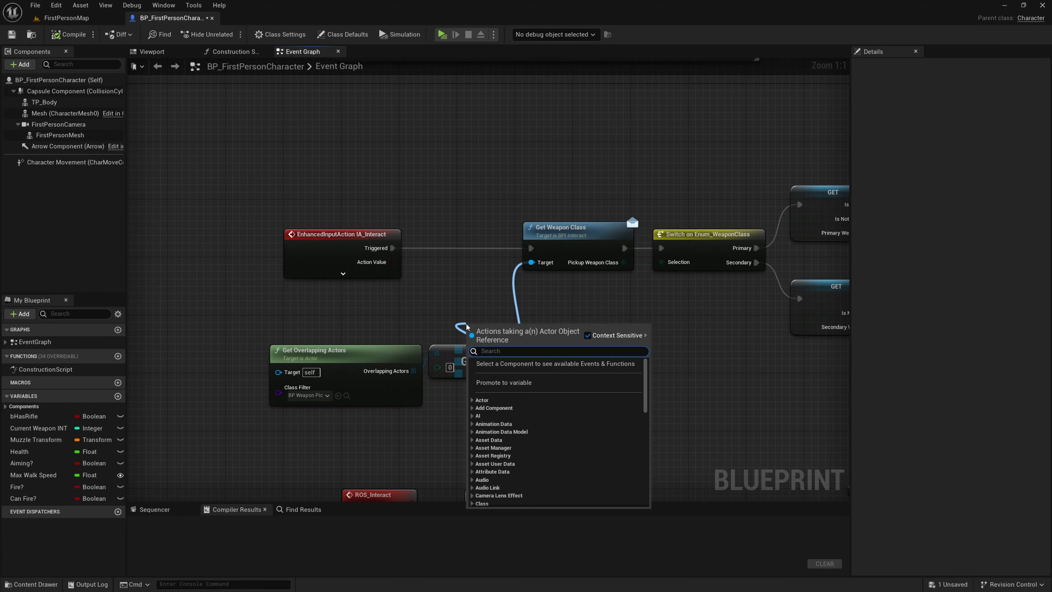
text(is overl)
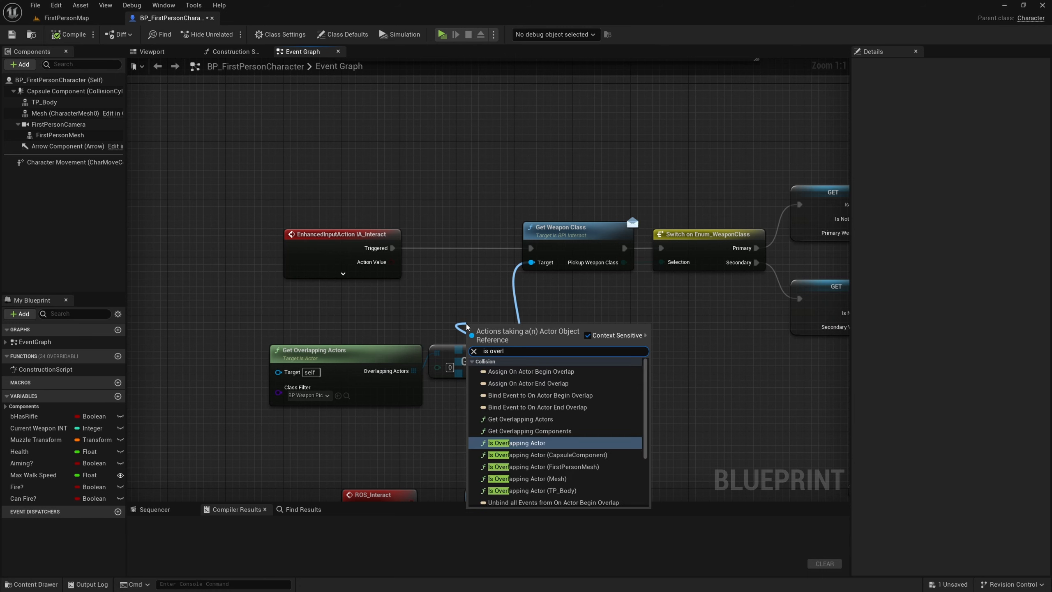
key(Return)
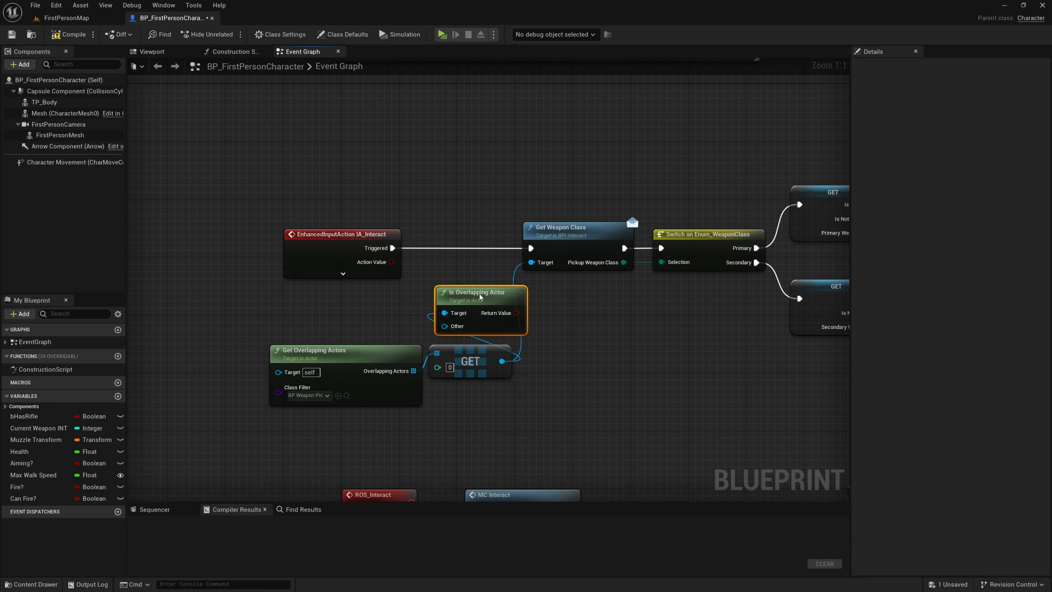
mouse_move(423, 313)
ctrl+mouse_down()
mouse_move(458, 329)
mouse_move(425, 327)
ctrl+mouse_up()
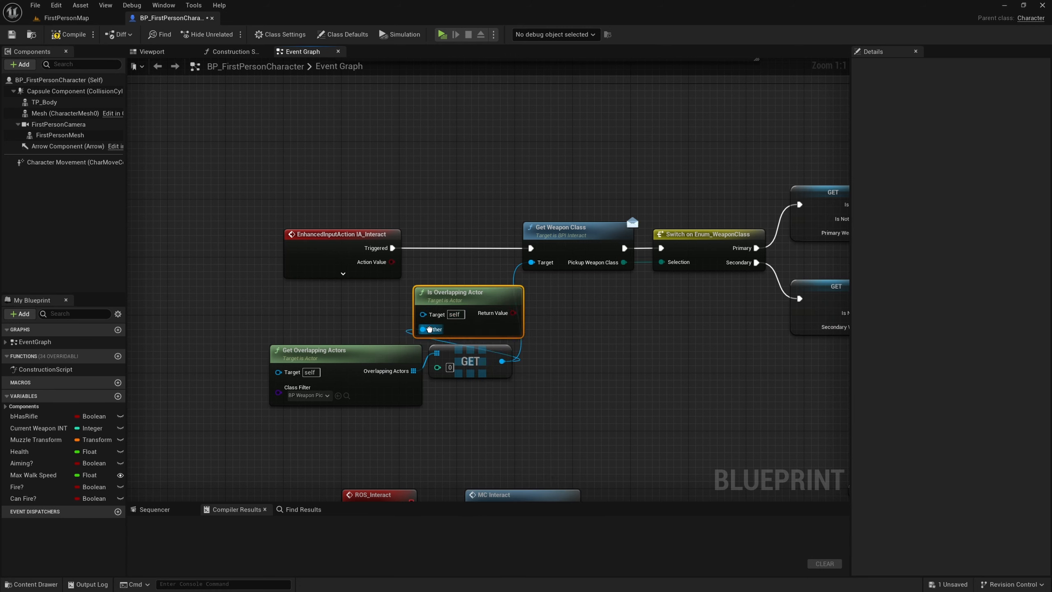
drag(469, 295, 448, 293)
click(600, 331)
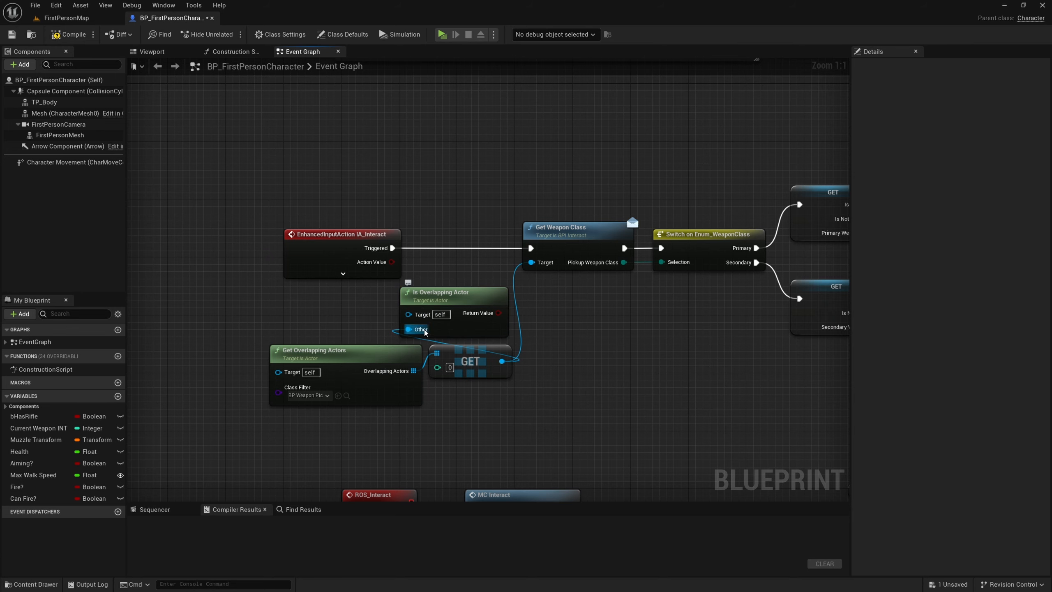
Insert a Branch between IA_Interact and Get Weapon Class, using Is Overlapping Actor's Return Value as its condition
drag(485, 402, 392, 351)
drag(539, 417, 374, 303)
drag(449, 300, 533, 249)
click(464, 285)
key(b)
click(433, 254)
click(452, 212)
right_drag(497, 332, 517, 253)
drag(571, 327, 433, 228)
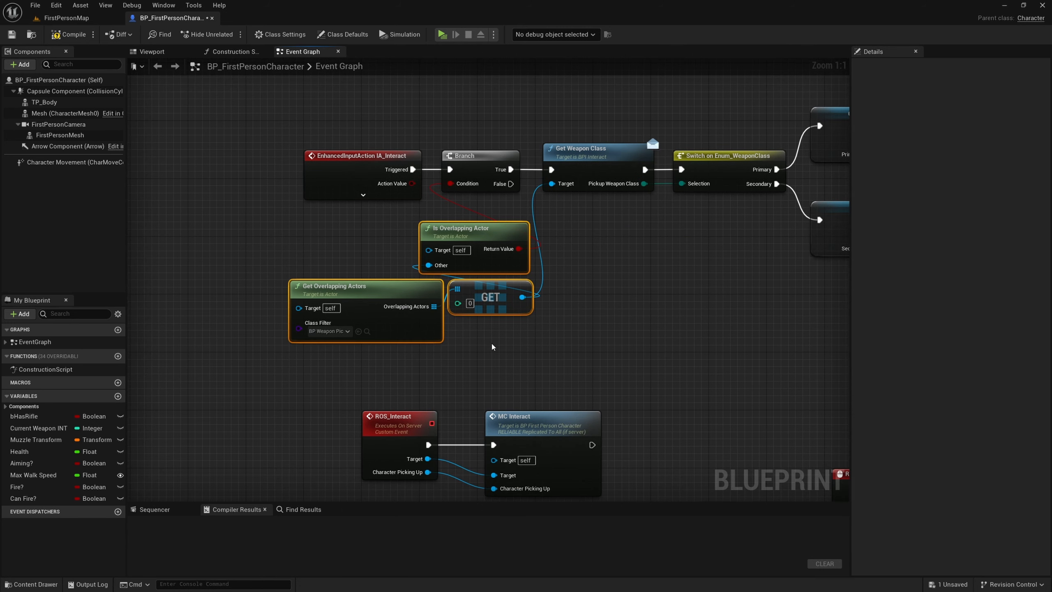
click(331, 350)
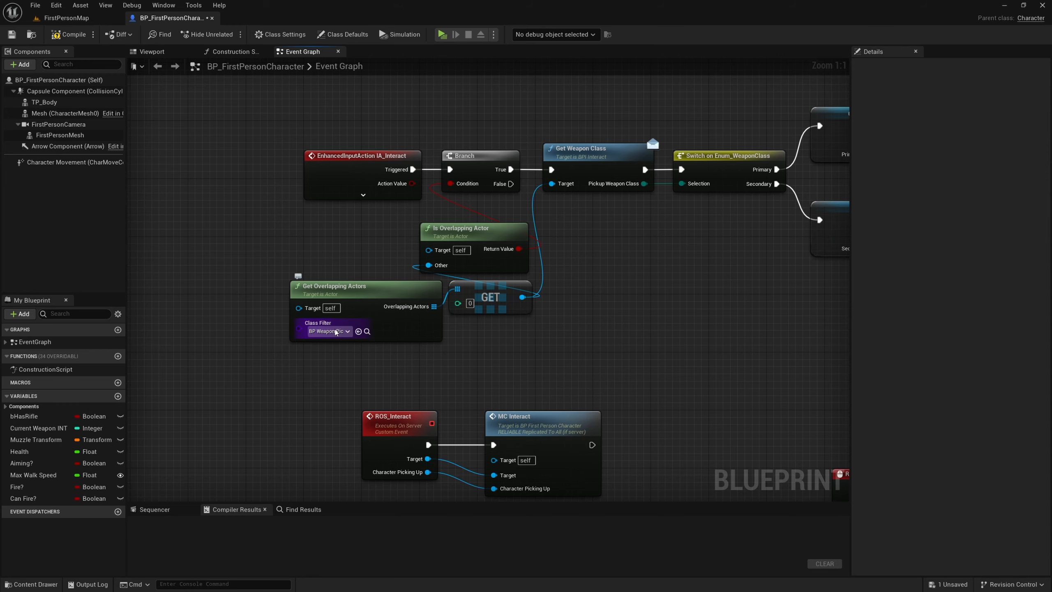
click(494, 157)
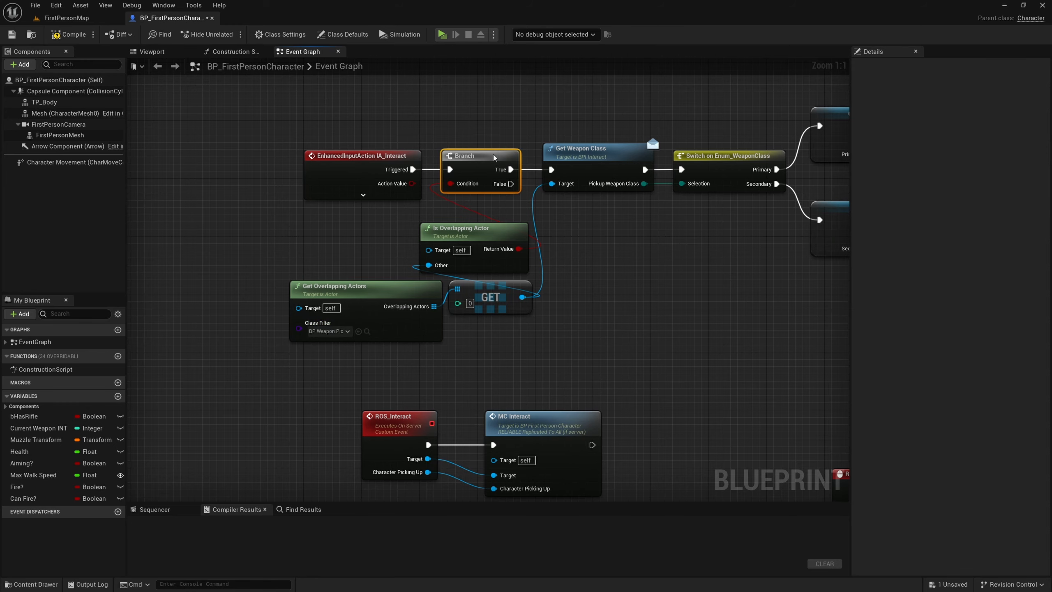
drag(511, 184, 570, 234)
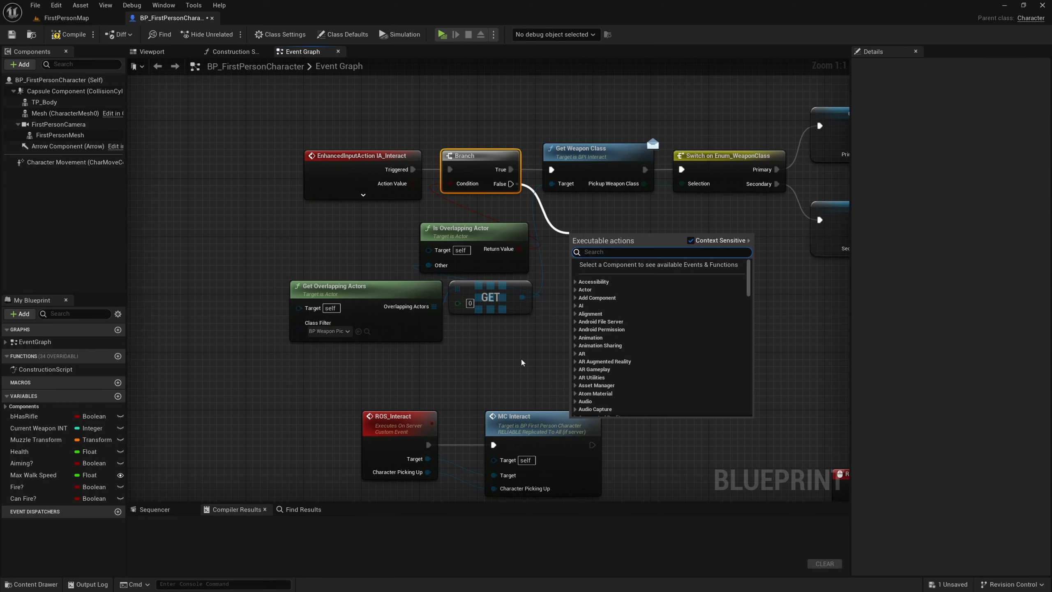
scroll(514, 352, down, 3)
right_drag(442, 364, 348, 244)
Open the BP_MediumBuild blueprint and show the character in its 3D preview
click(92, 19)
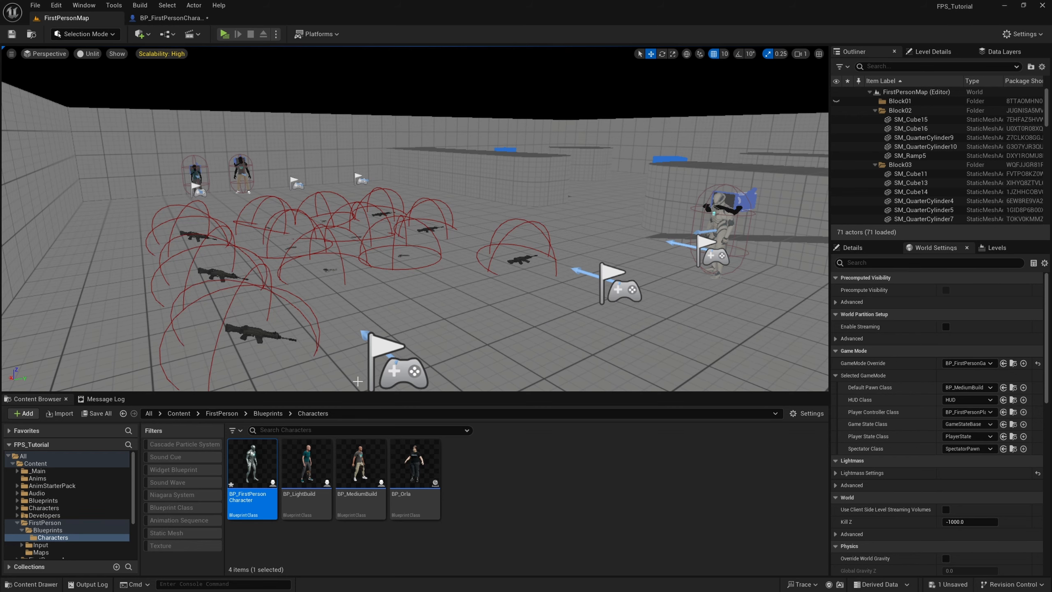
double_click(356, 462)
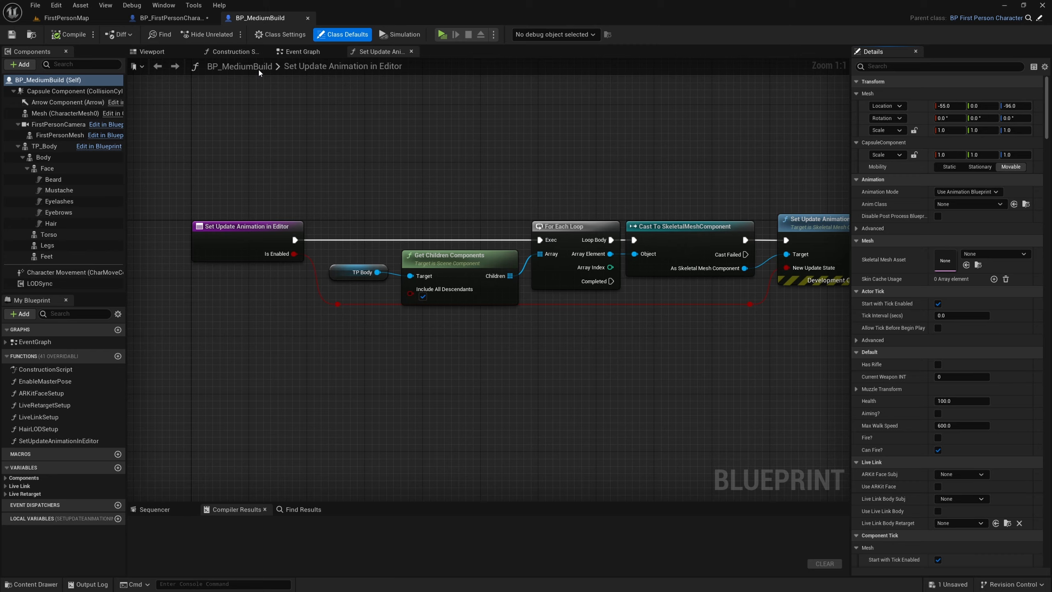
click(152, 51)
key(w)
scroll(473, 343, down, 3)
right_drag(472, 343, 473, 343)
Select the Body component under TP_Body and examine its mesh on the character
double_click(58, 157)
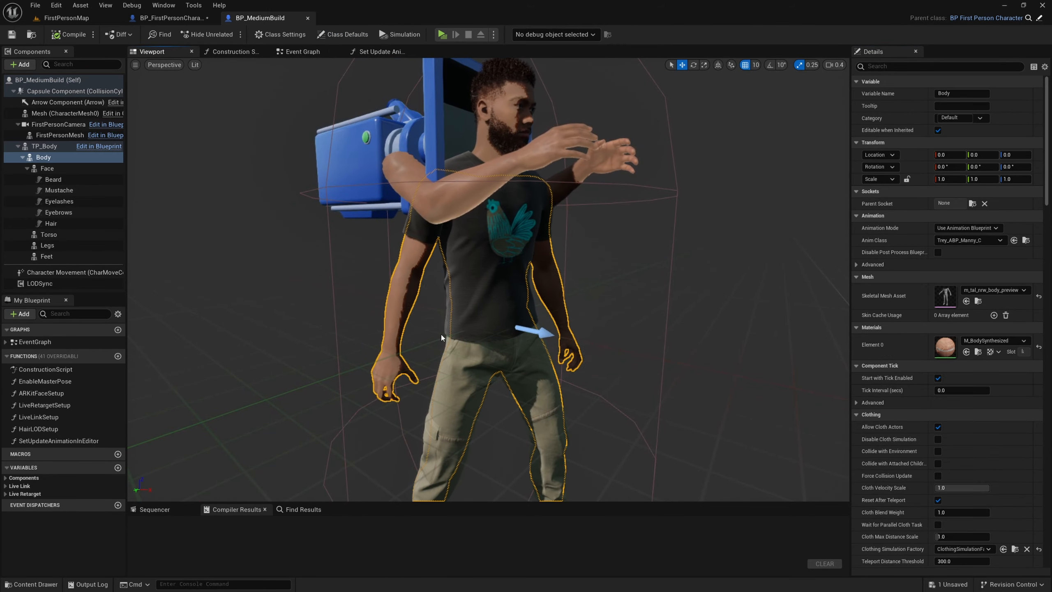
click(58, 169)
click(63, 159)
key(a)
right_drag(440, 310, 484, 311)
key(w)
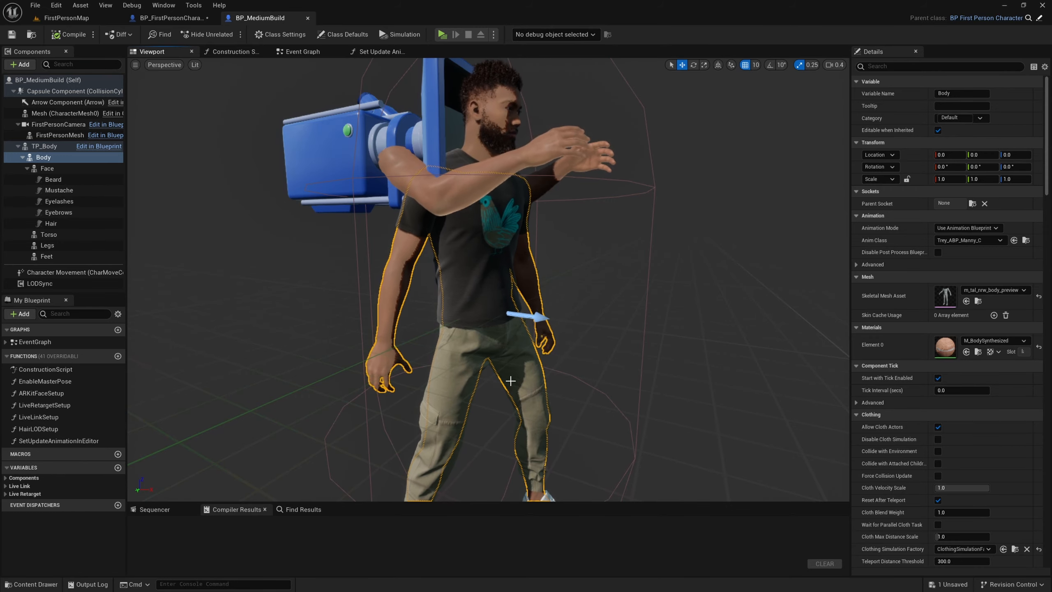
Examine the character's arms and upper body from several angles, selecting the Torso mesh
key(d)
right_drag(511, 381, 346, 359)
key(e)
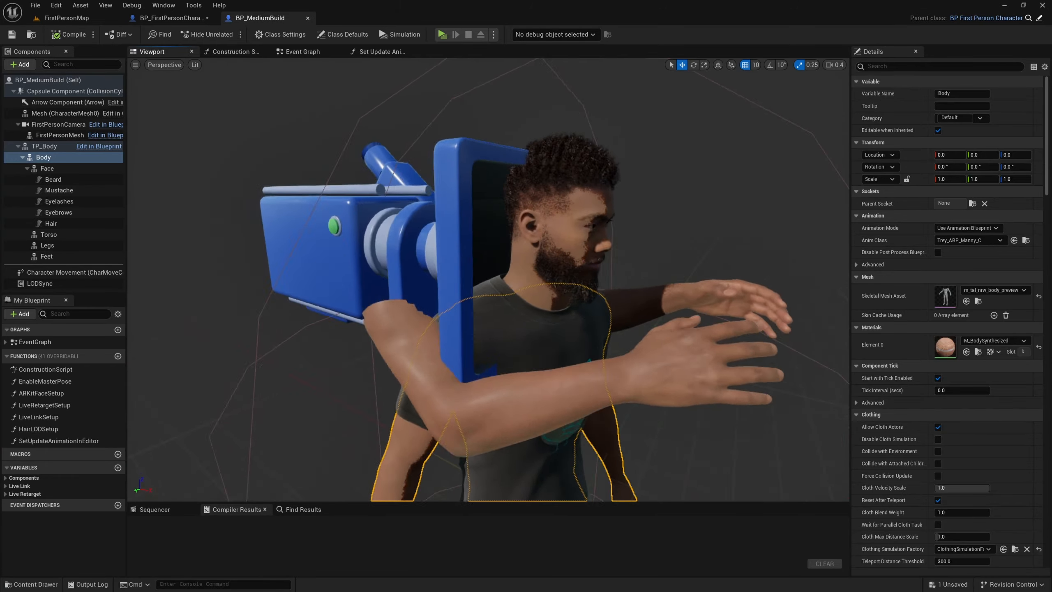
key(s)
right_drag(473, 367, 489, 353)
click(495, 348)
key(w)
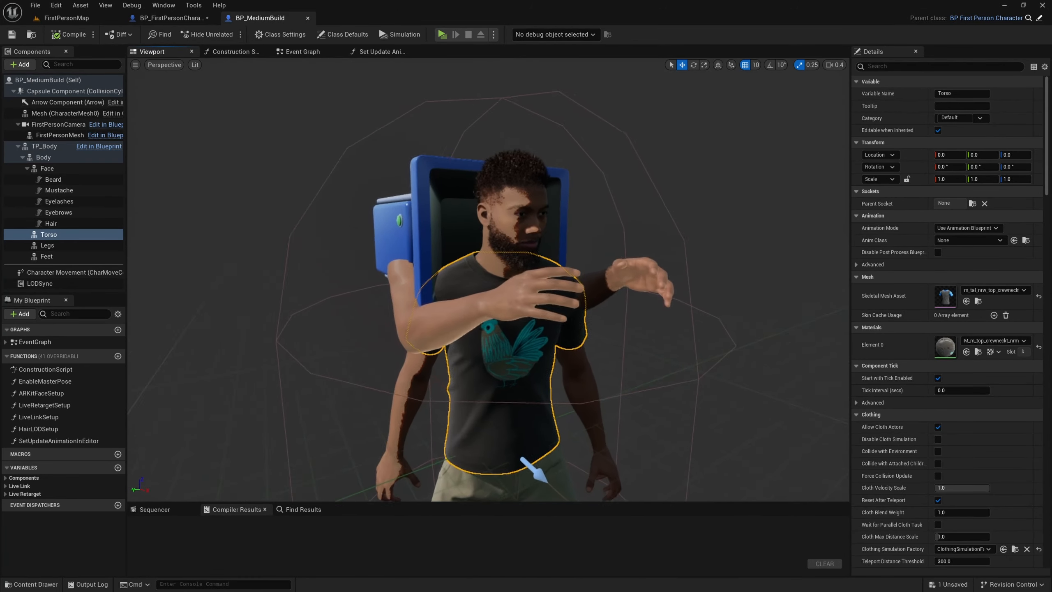
right_drag(415, 112, 415, 113)
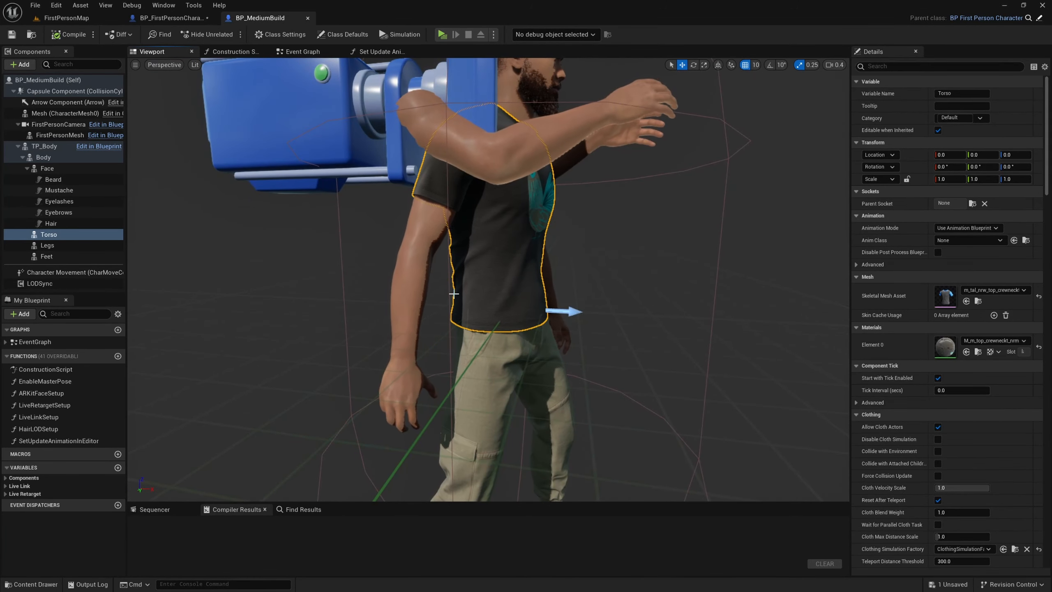
Reselect the Body mesh and examine how it extends beneath the character's clothing
key(d)
key(s)
right_drag(454, 294, 421, 324)
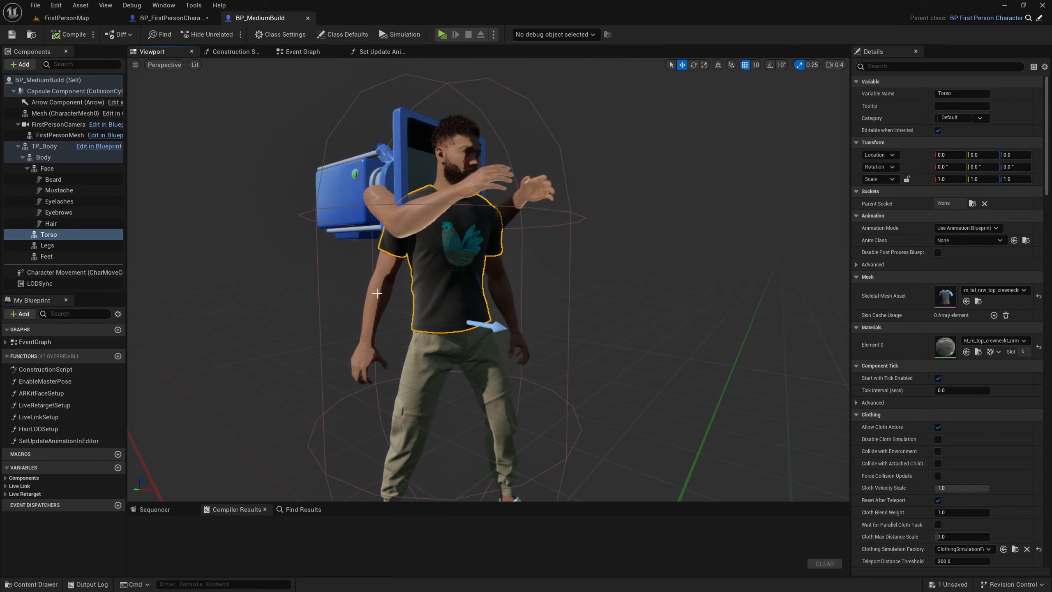
click(389, 297)
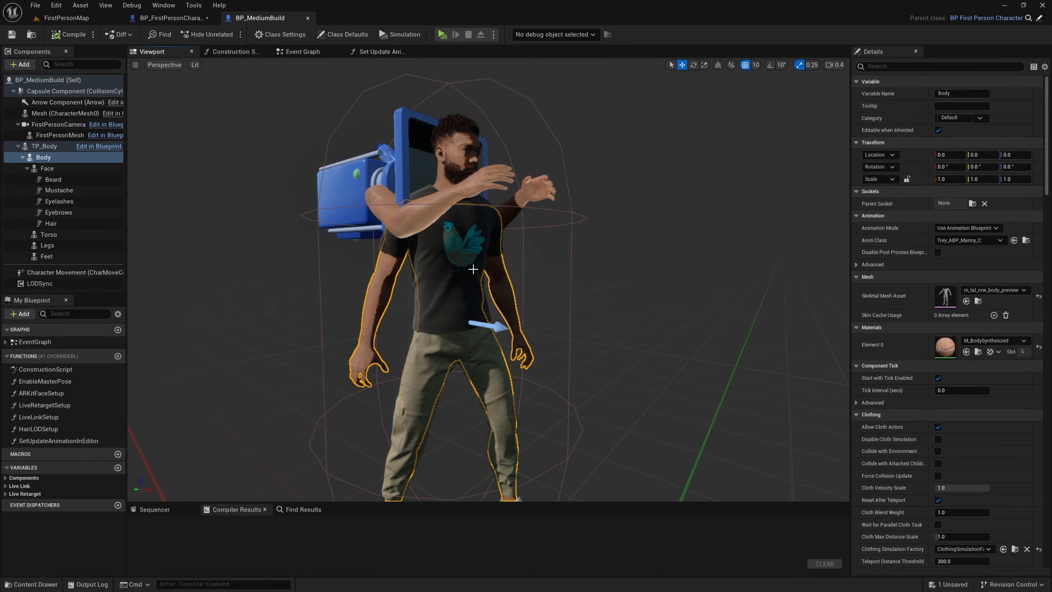
right_drag(488, 290, 482, 307)
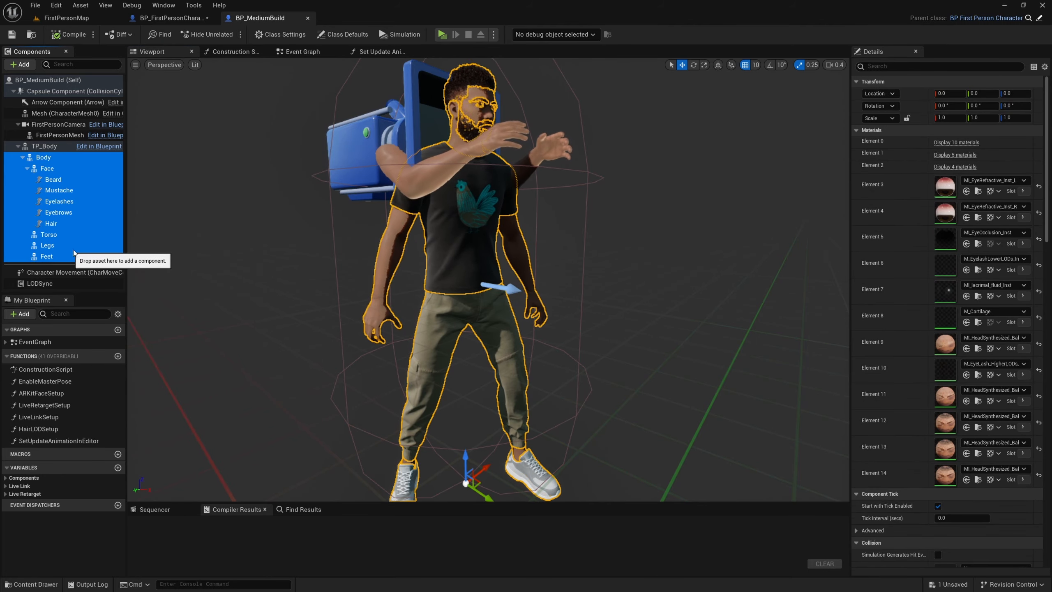
Keep only the Body, Face, Torso, Legs and Feet meshes selected, without the grooms, and filter their properties for collision settings
ctrl+click(49, 180)
ctrl+click(58, 191)
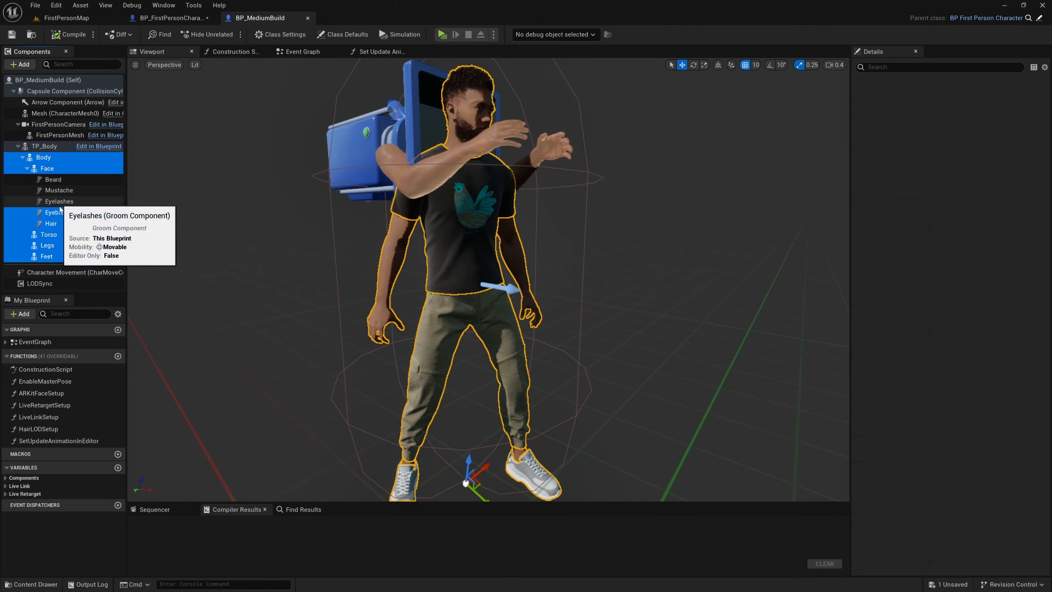
ctrl+click(59, 201)
ctrl+click(58, 212)
ctrl+click(51, 223)
click(878, 67)
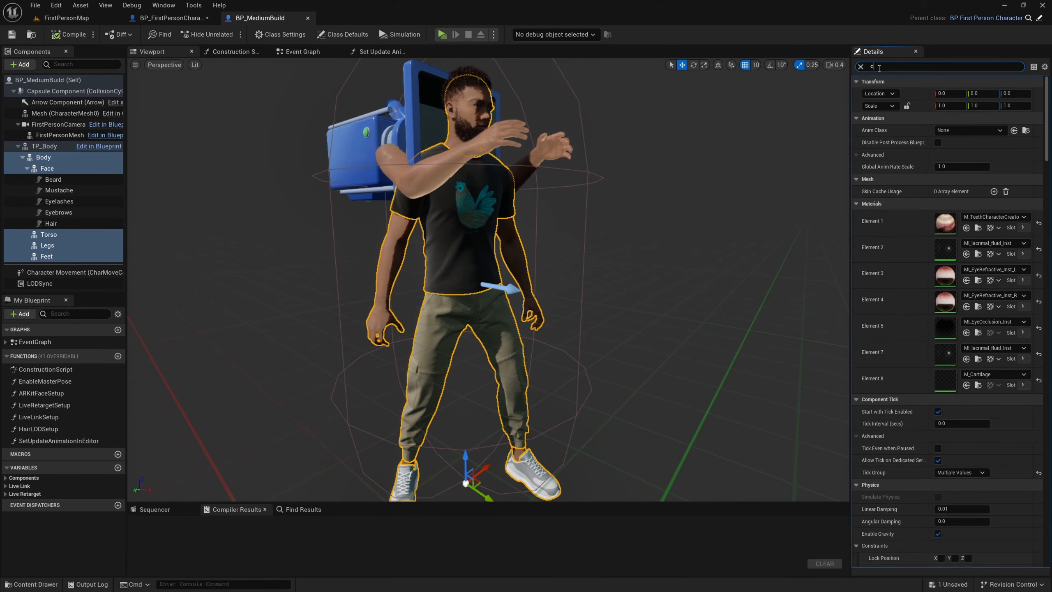
text(collisio)
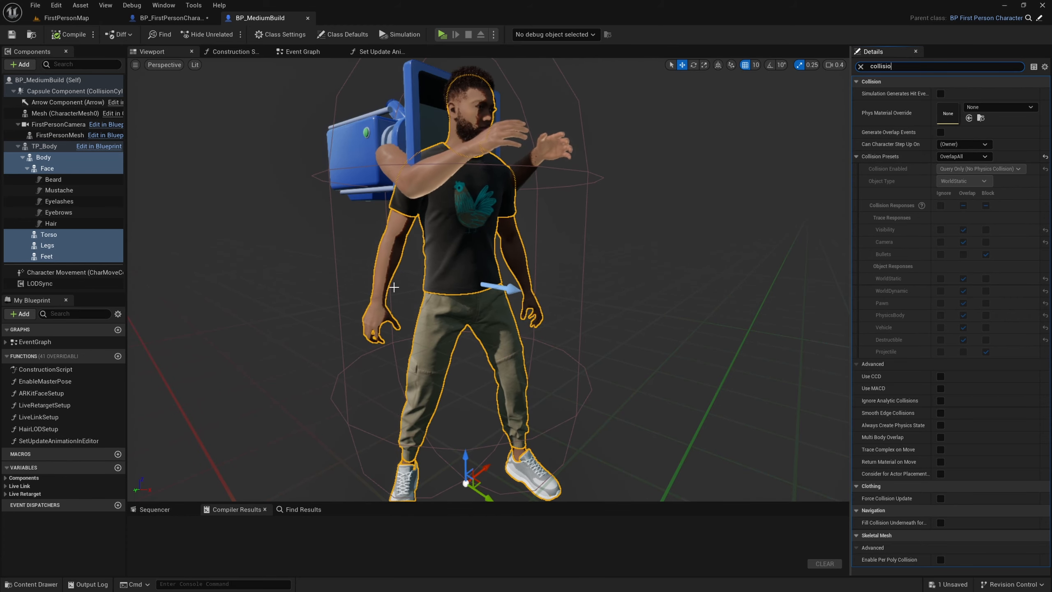
Set the Body component's skeletal mesh asset to m_tal_nrw_body and compile the blueprint
click(380, 264)
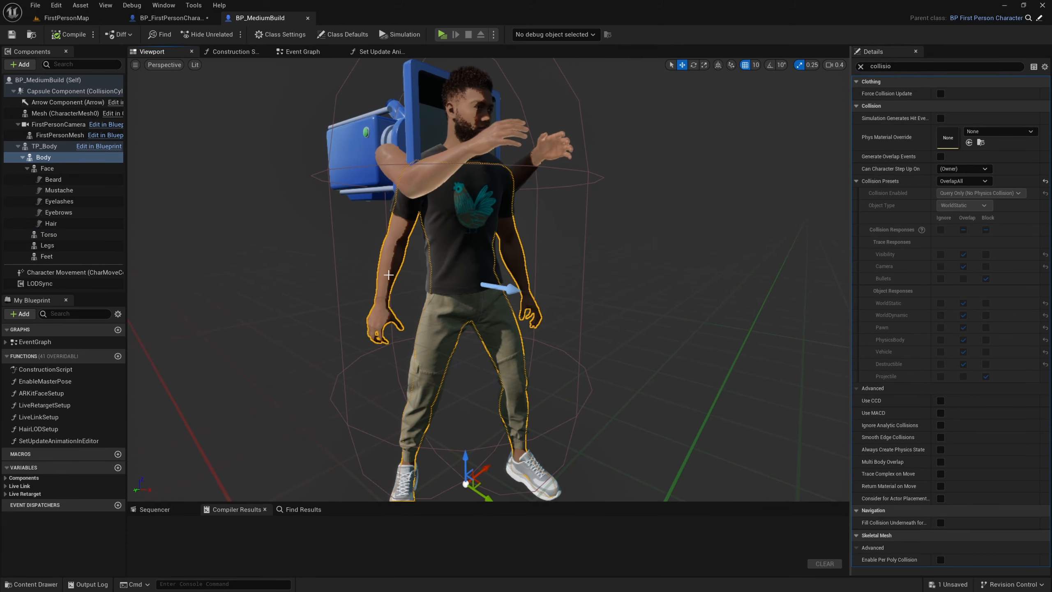
click(861, 66)
click(995, 289)
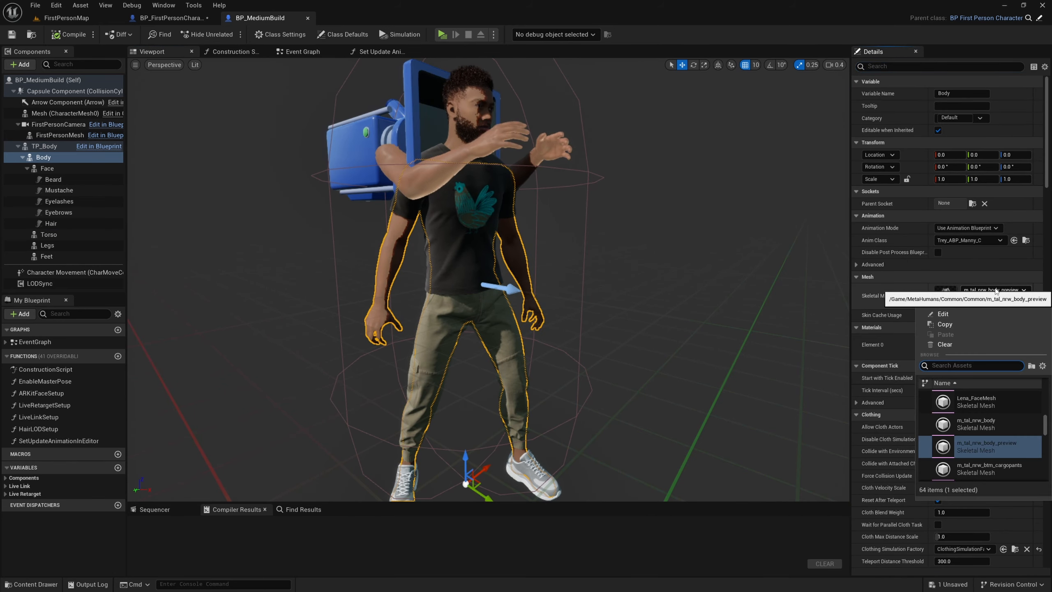
click(973, 423)
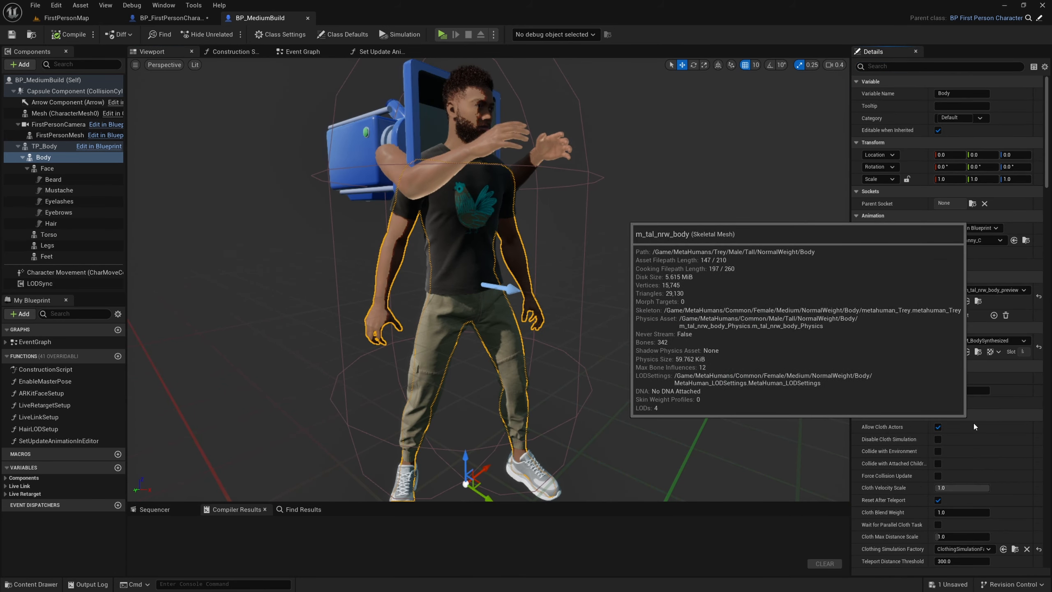
drag(567, 303, 655, 277)
click(980, 291)
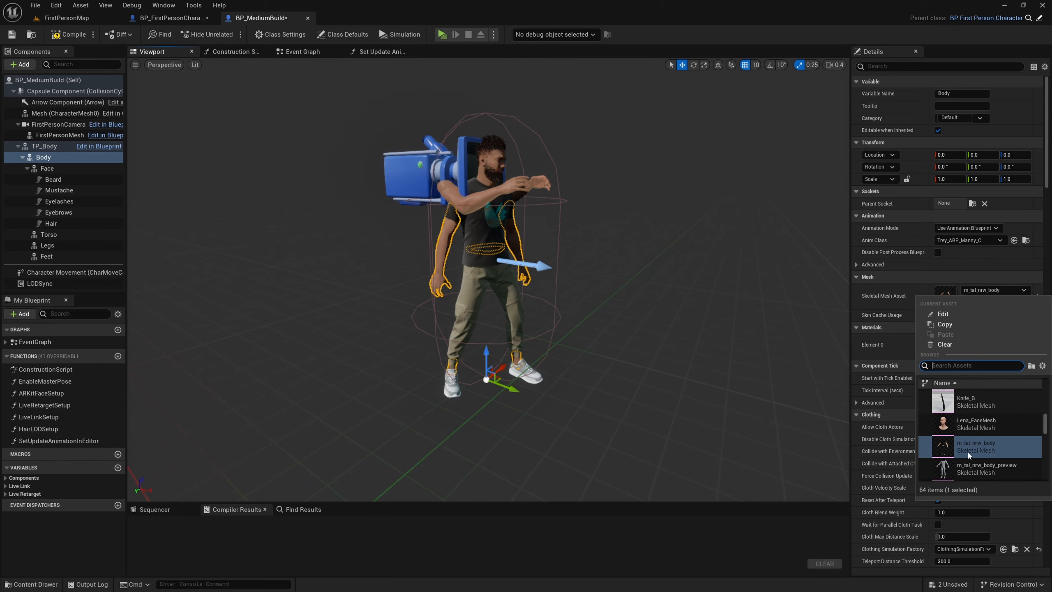
click(628, 301)
drag(644, 303, 603, 296)
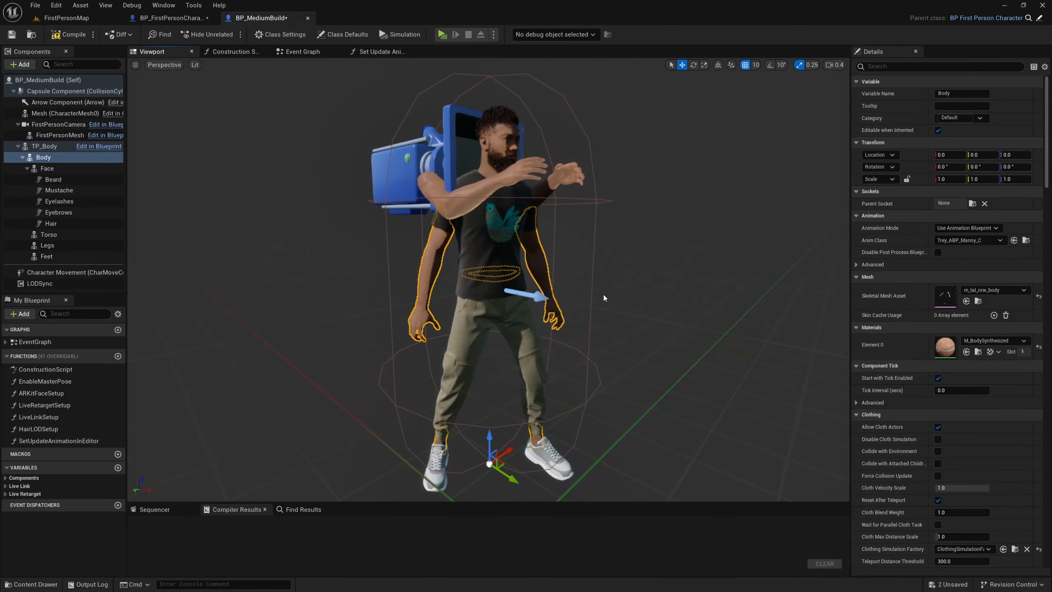
click(63, 34)
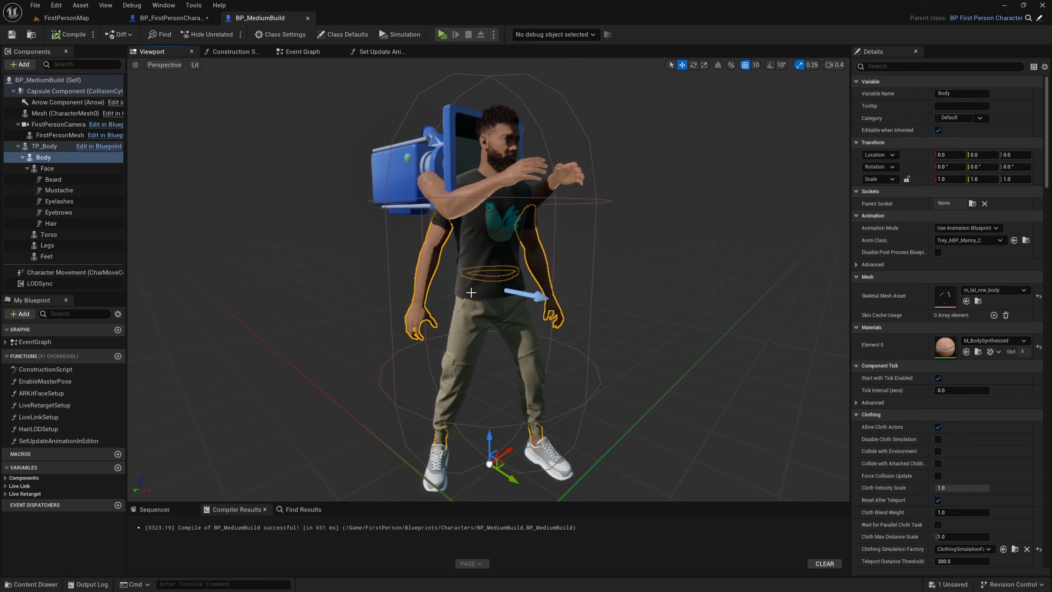
Select the Body, Face, Torso, Legs and Feet meshes together and examine them on the character
drag(652, 273, 643, 280)
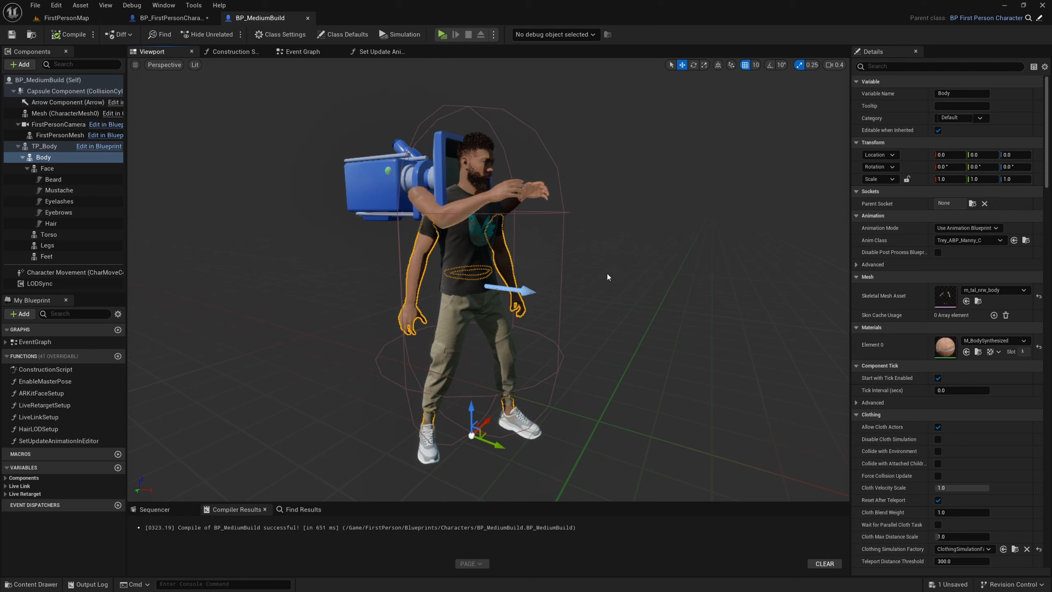
click(48, 168)
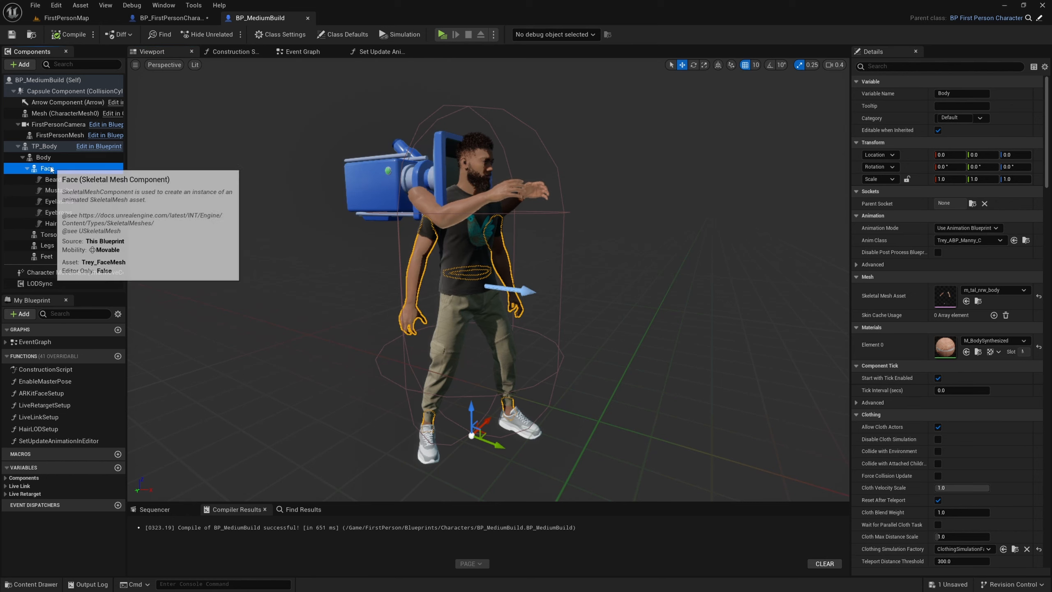
click(44, 157)
click(47, 168)
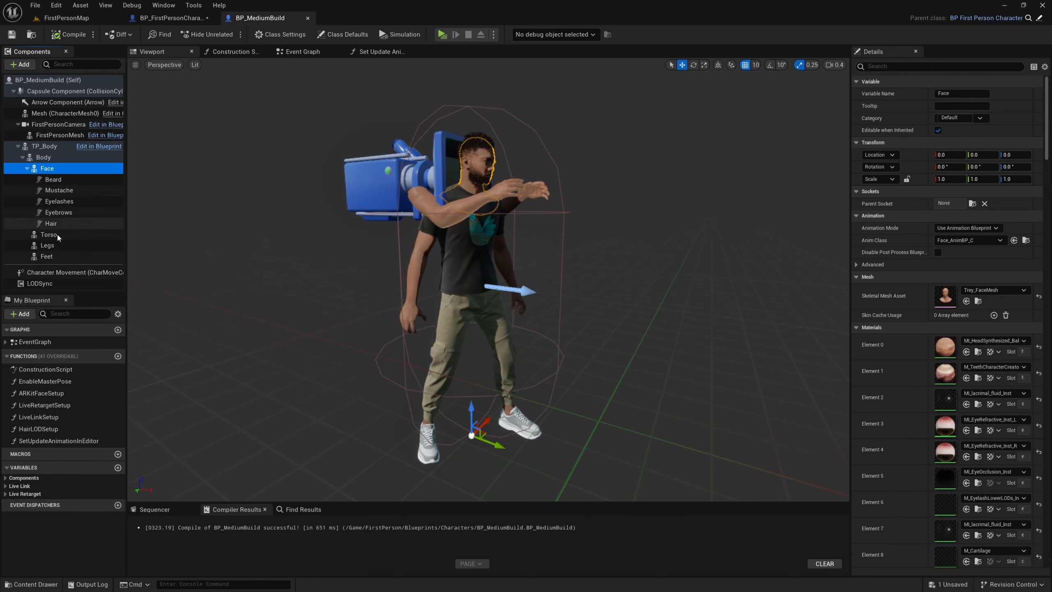
ctrl+click(43, 157)
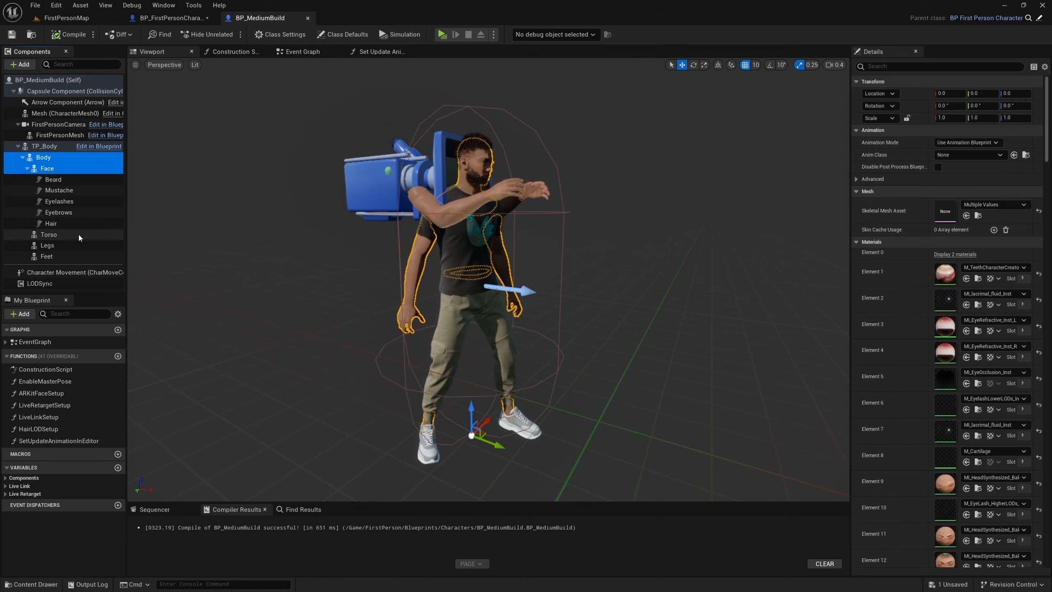
ctrl+click(47, 245)
ctrl+click(46, 256)
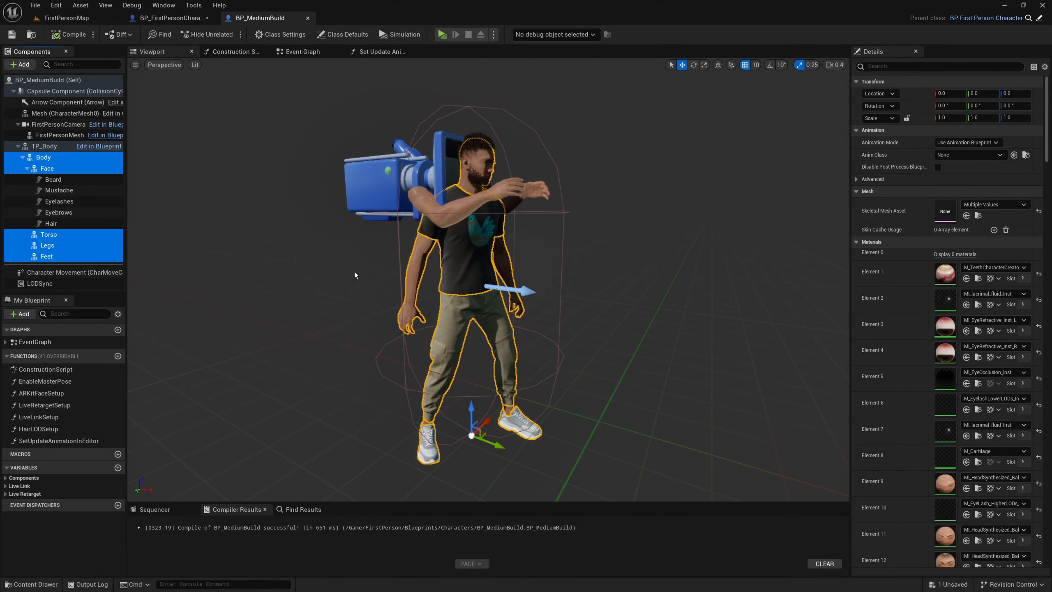
right_drag(581, 249, 613, 253)
Select the parent TP_Body component and review its mesh and animation settings against the Body component
click(32, 148)
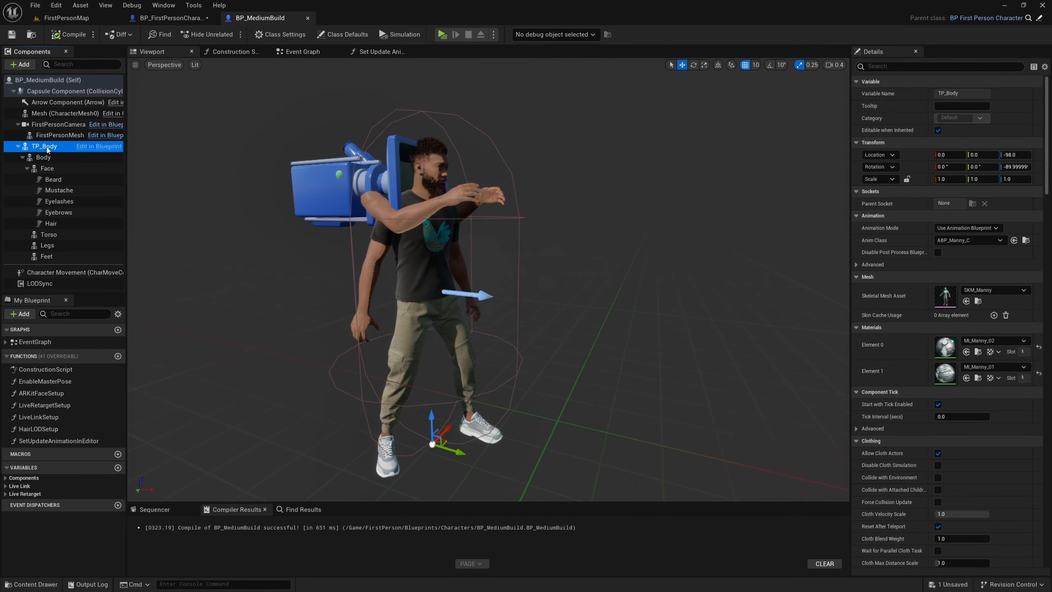
double_click(47, 149)
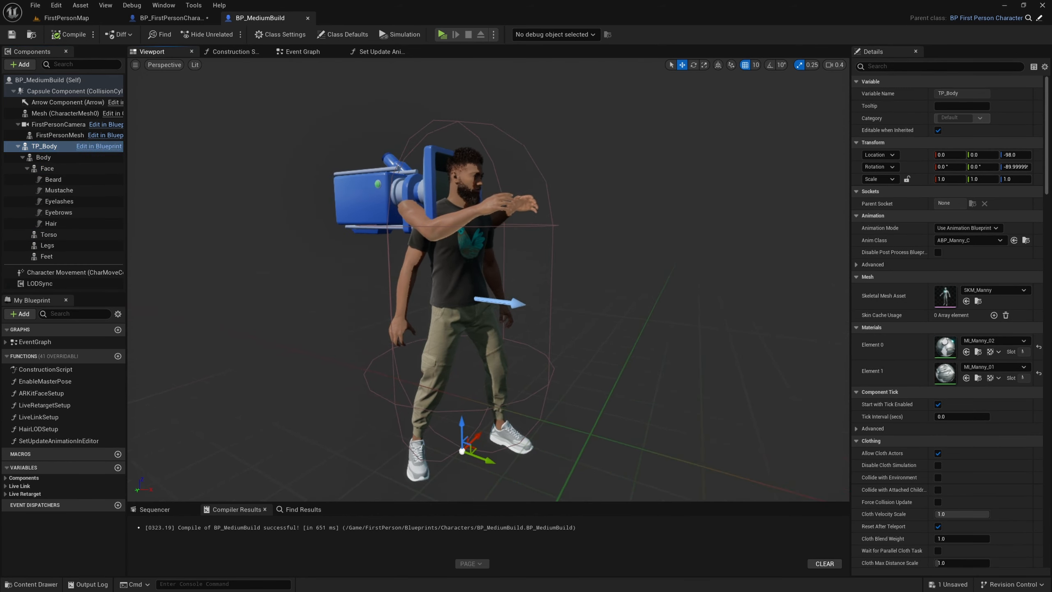
click(40, 158)
click(41, 147)
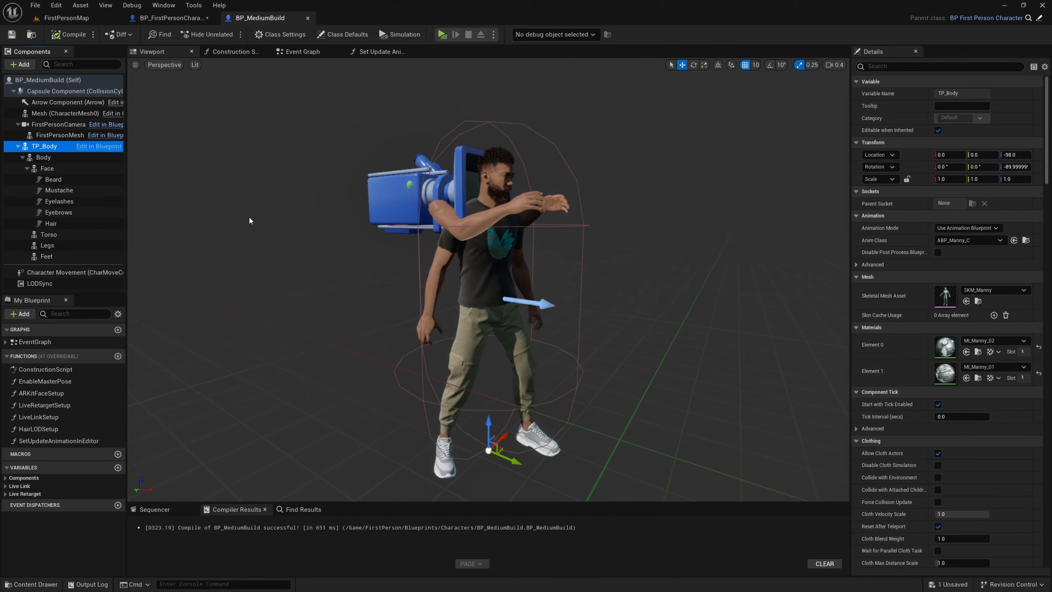
Duplicate the TP_Body component in the BP_FirstPersonCharacter blueprint
click(174, 18)
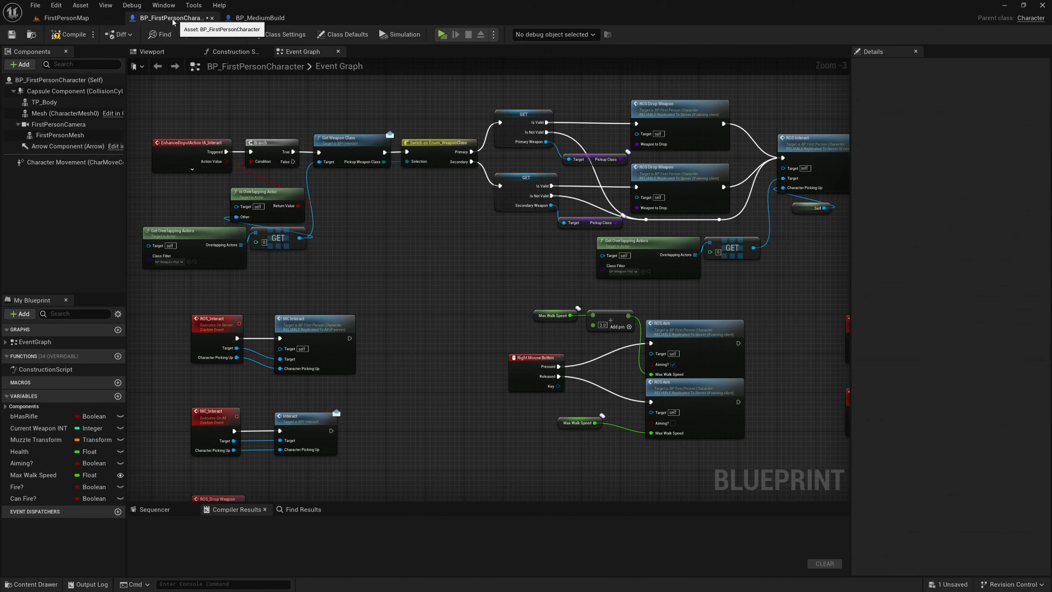
click(152, 51)
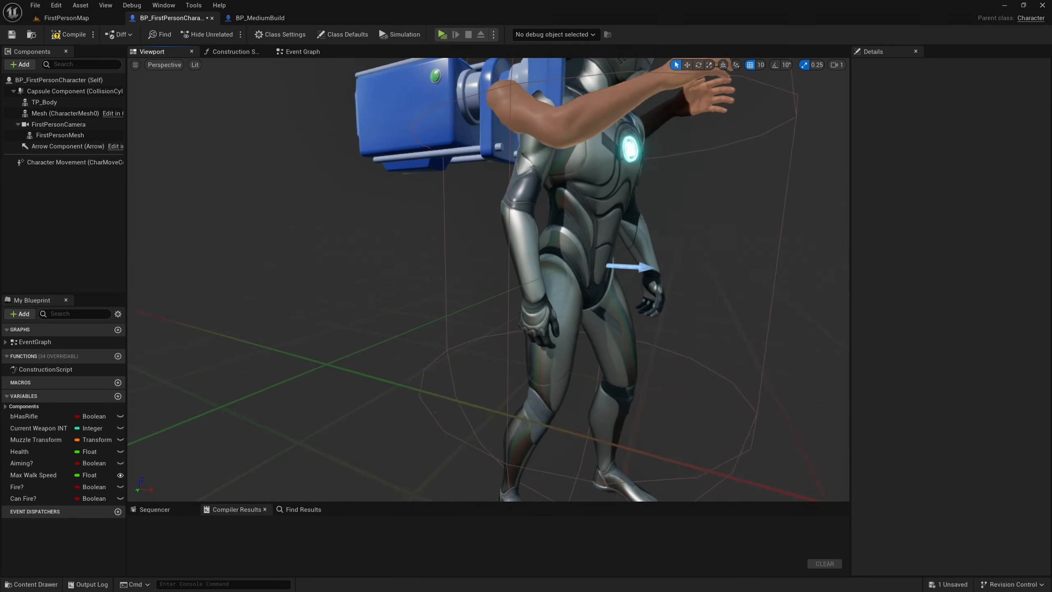
click(44, 102)
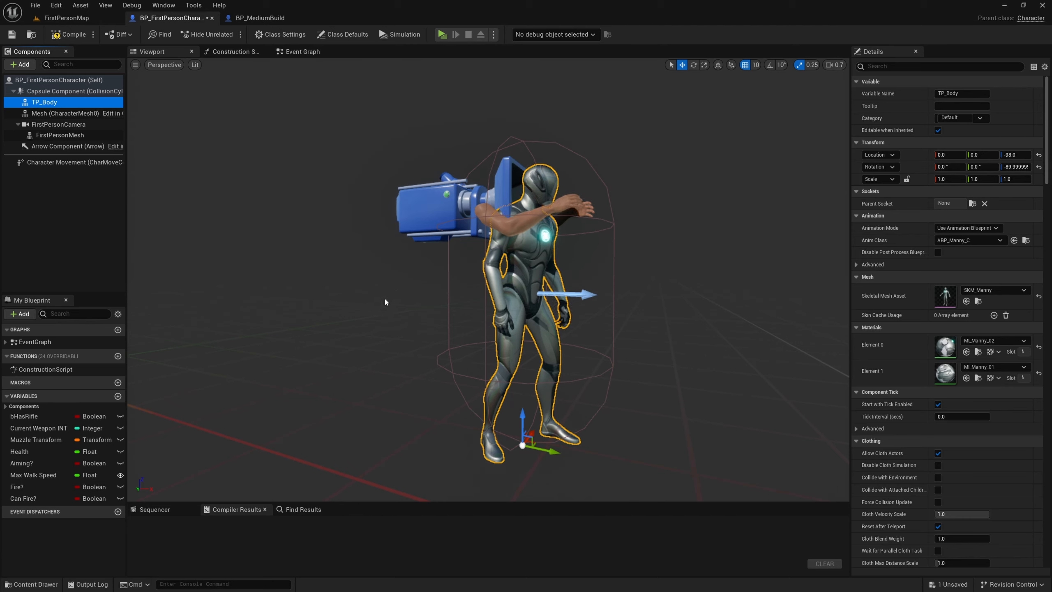
key(ctrl+d)
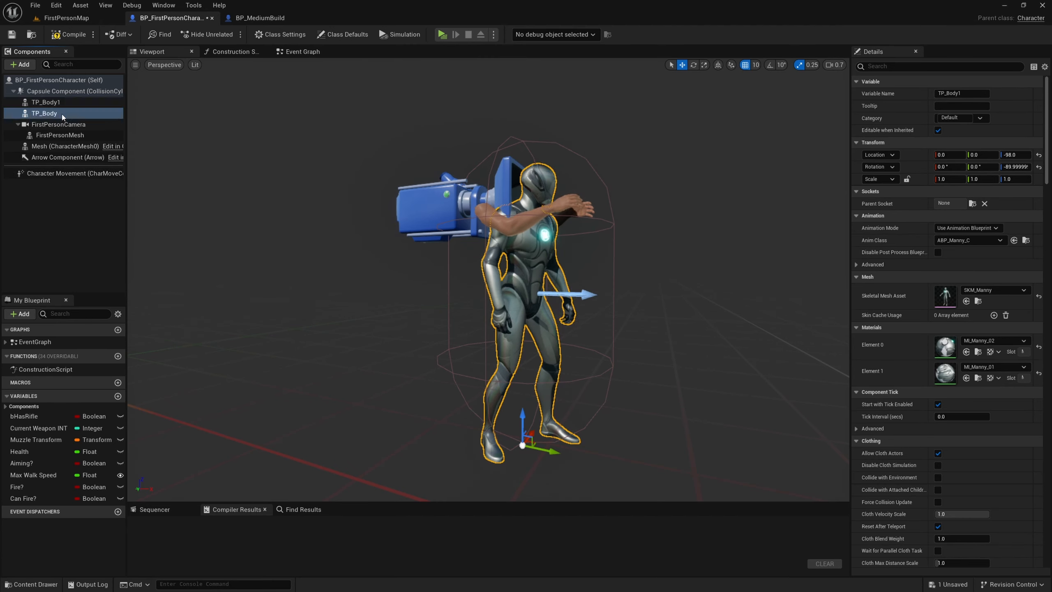
Turn off Visible on the duplicate TP_Body1 and choose Always Tick Pose and Refresh Bones for its Visibility Based Anim Tick Option
click(58, 103)
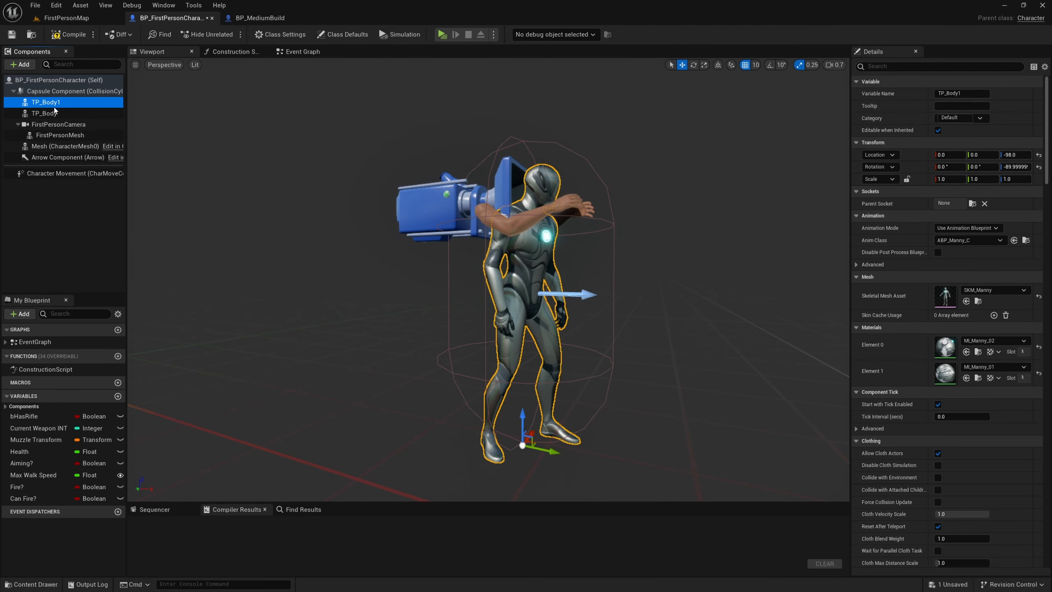
click(893, 67)
text(vis)
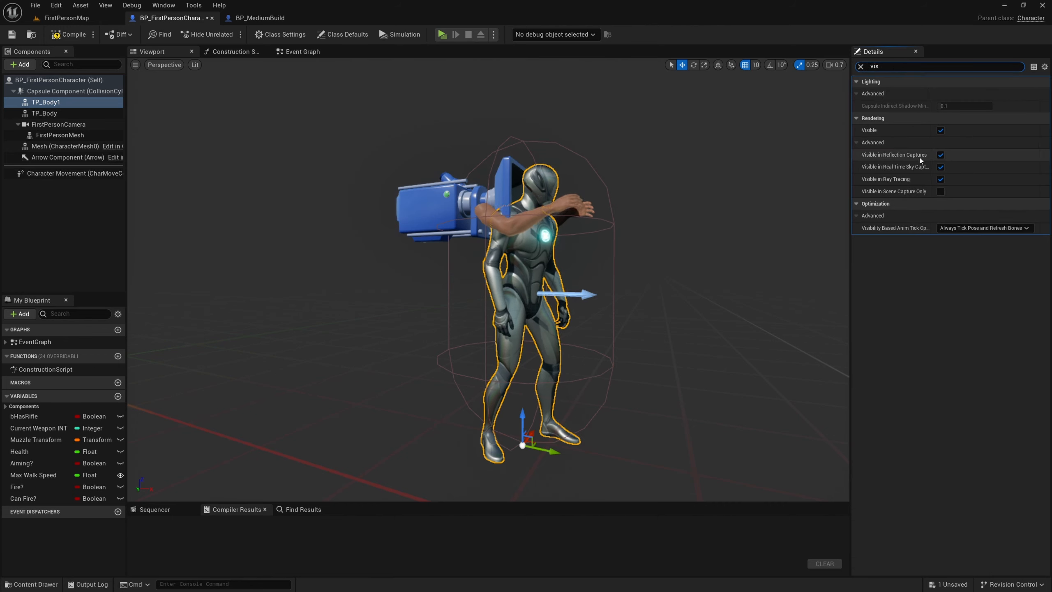
click(940, 131)
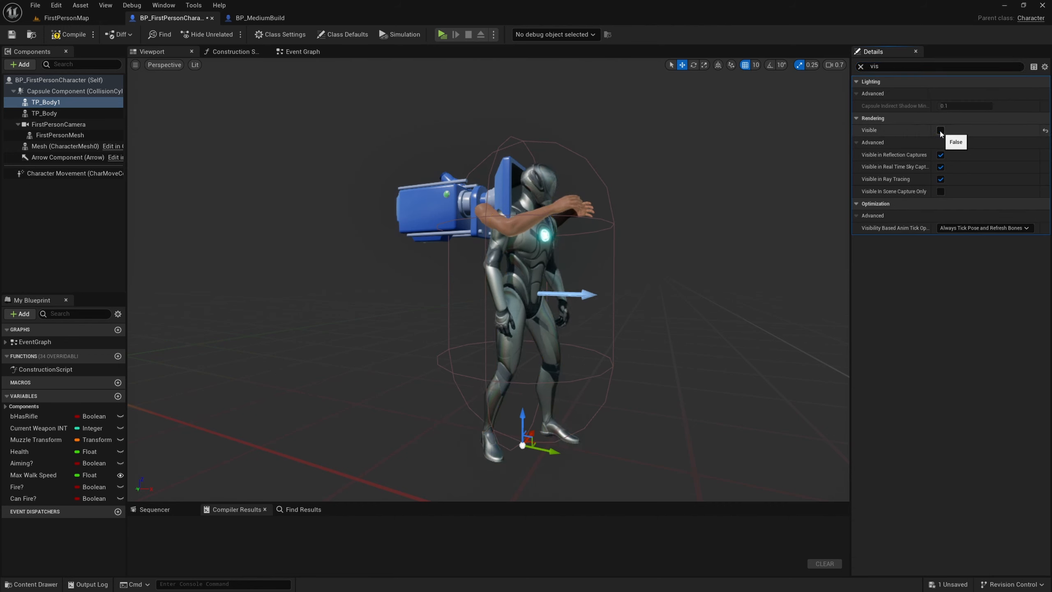
click(982, 228)
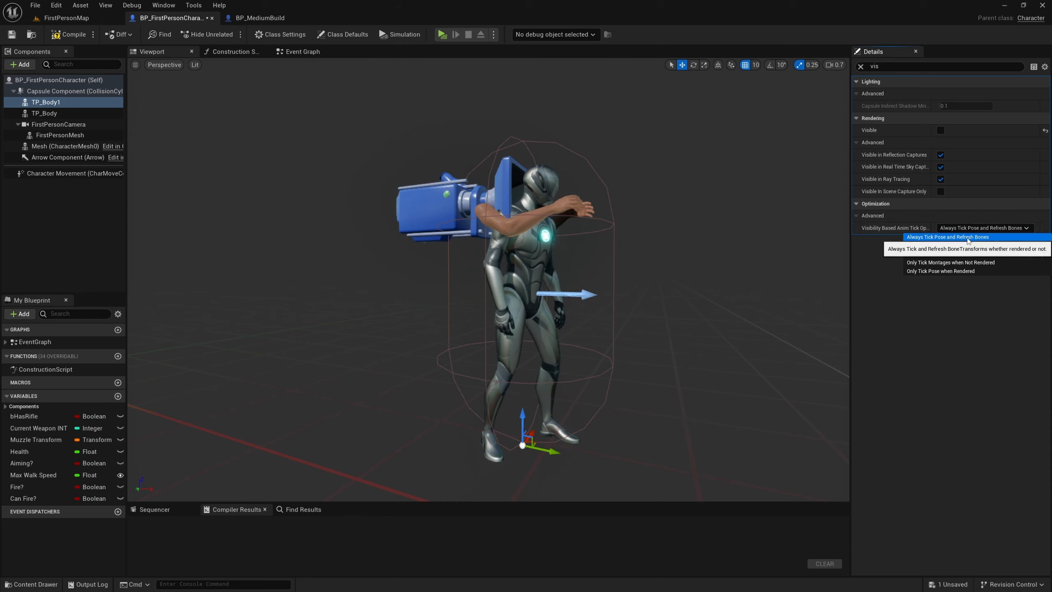
click(928, 237)
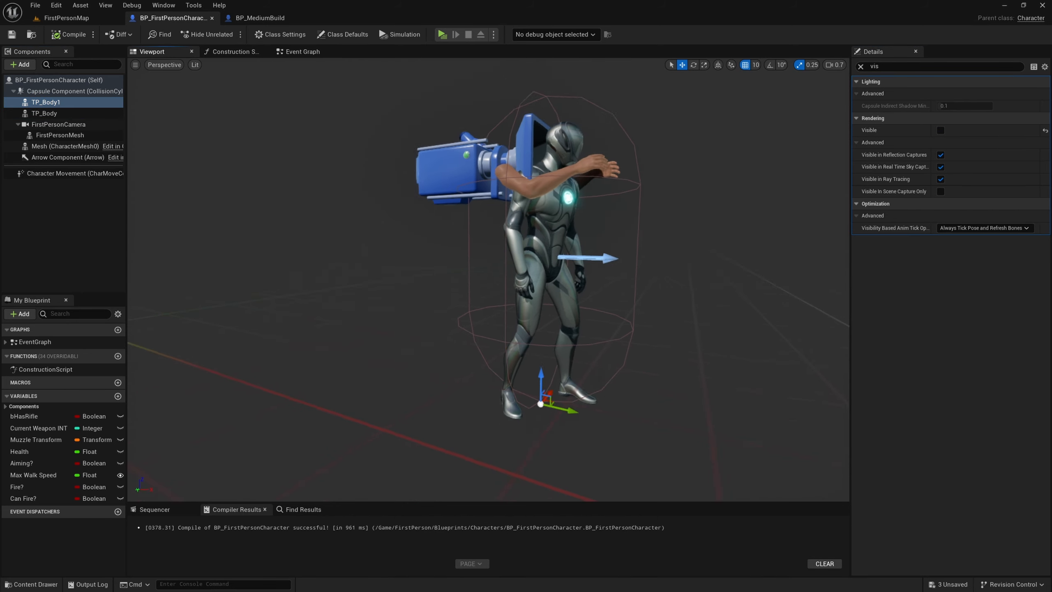
right_drag(576, 373, 577, 402)
click(861, 67)
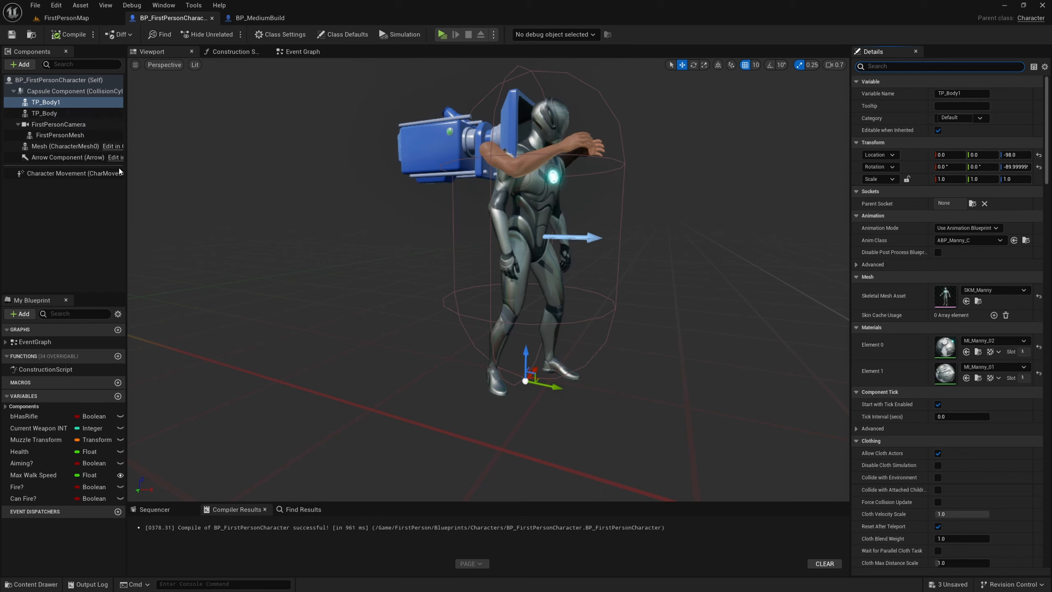
Select the Body, Torso, Face and Hair components together in the BP_MediumBuild blueprint
click(265, 18)
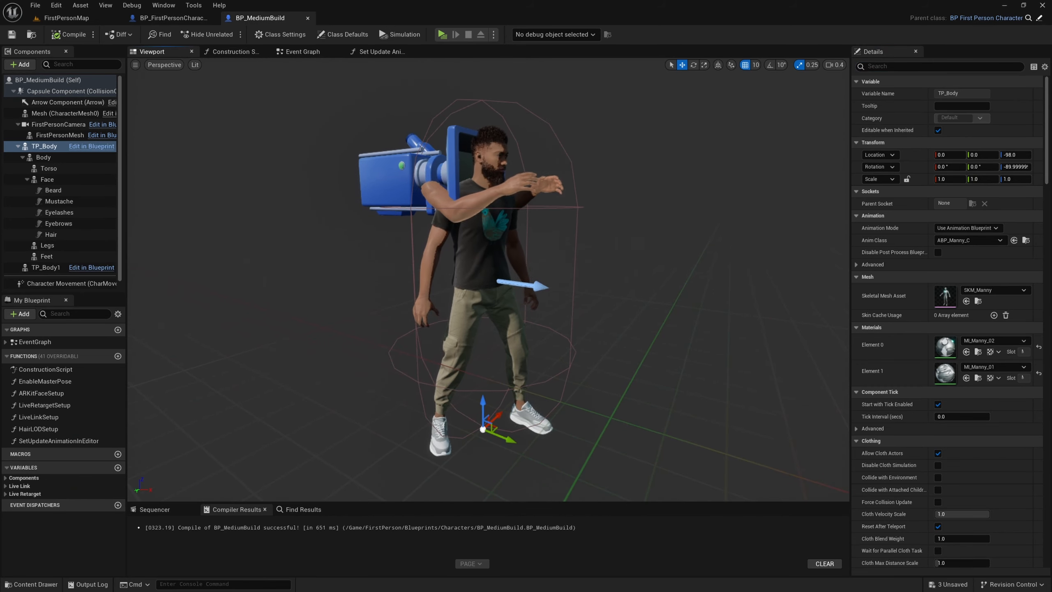
drag(521, 341, 456, 281)
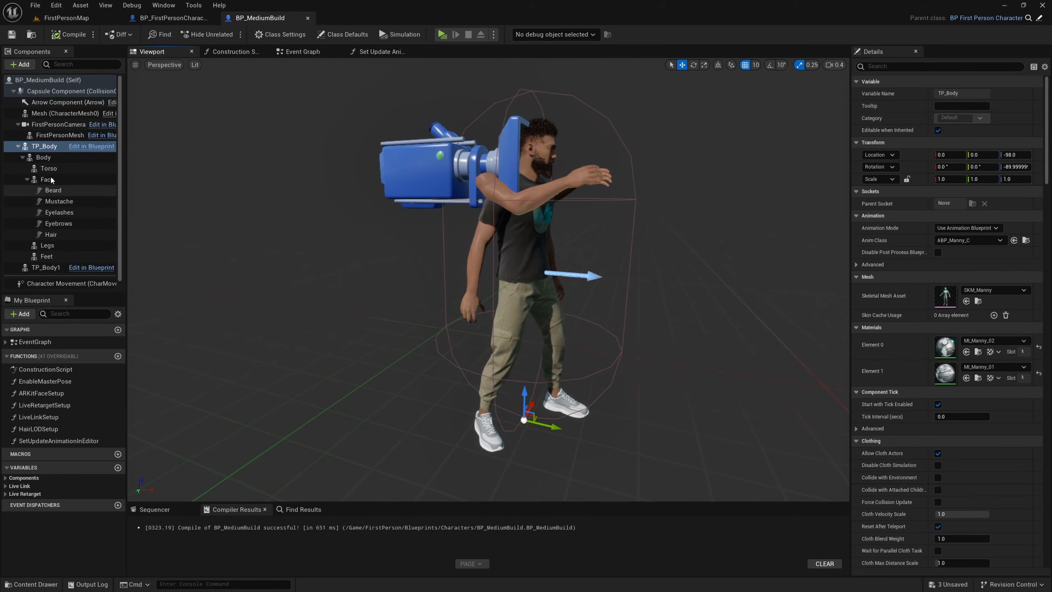
click(47, 157)
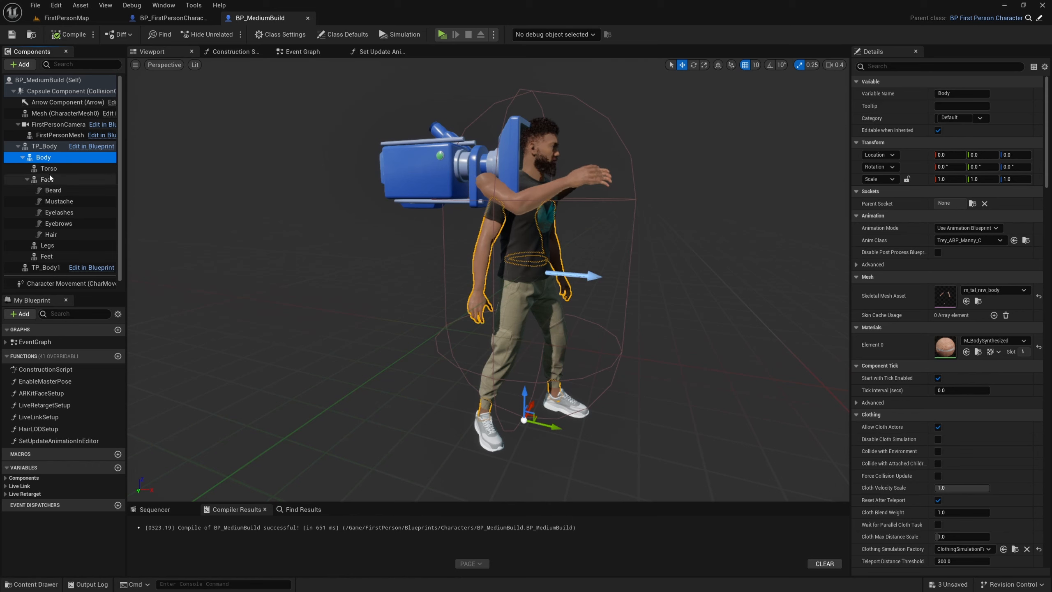
shift+click(49, 179)
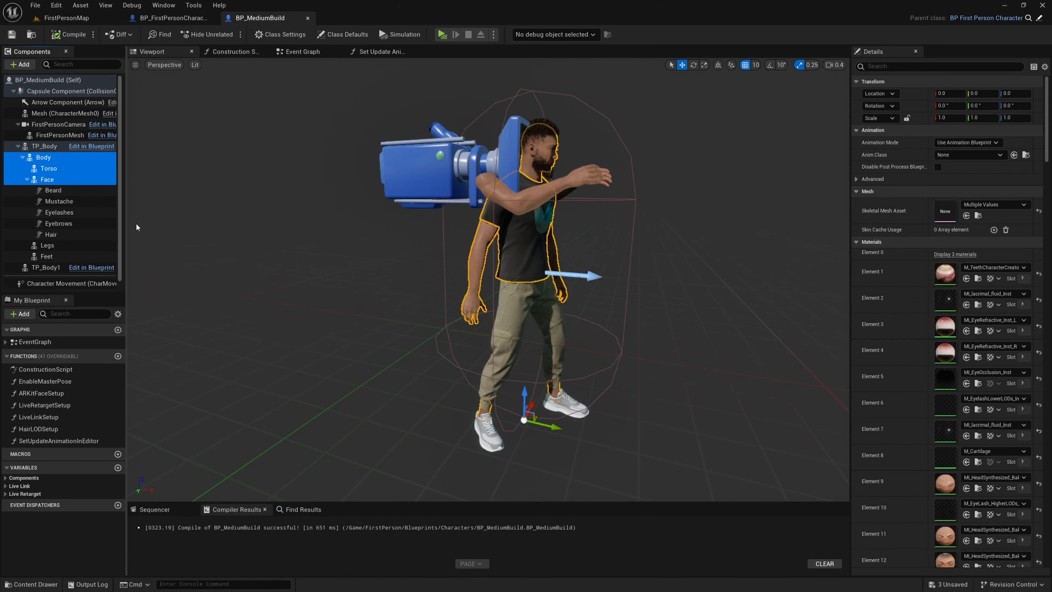
ctrl+click(55, 234)
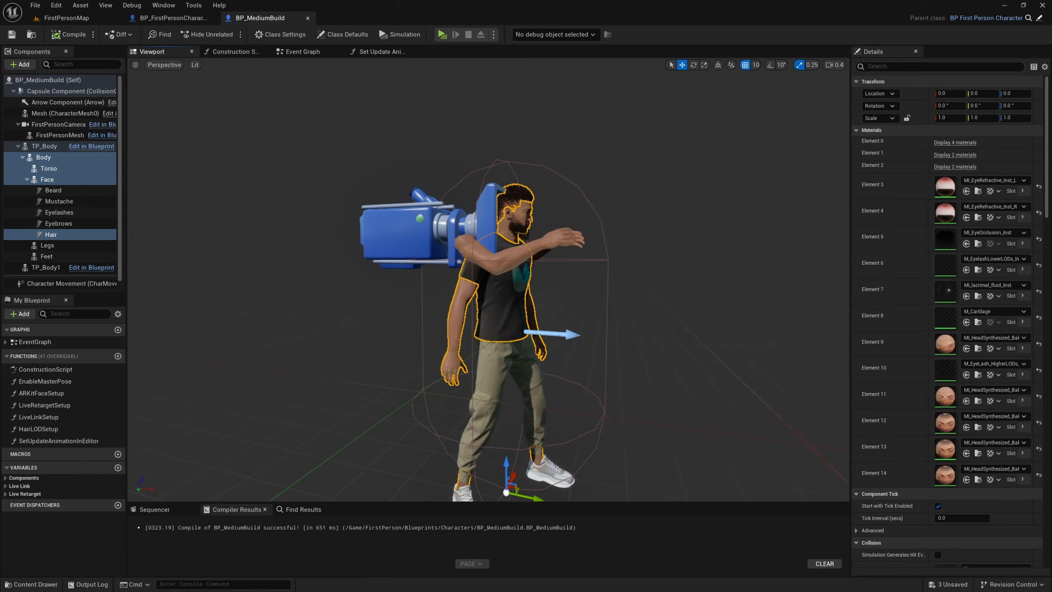
Extend the selection with the Beard, Legs and Feet components so that the character's main parts are covered
scroll(585, 185, up, 5)
key(a)
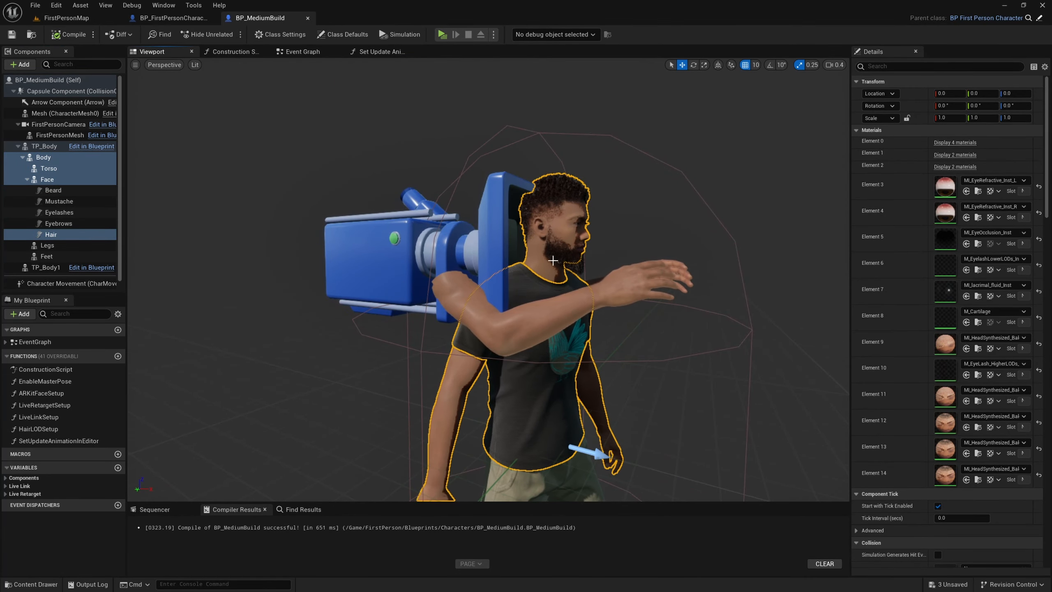
key(d)
mouse_move(565, 266)
right_down()
mouse_move(584, 282)
mouse_move(534, 272)
mouse_move(576, 271)
right_up()
key(s)
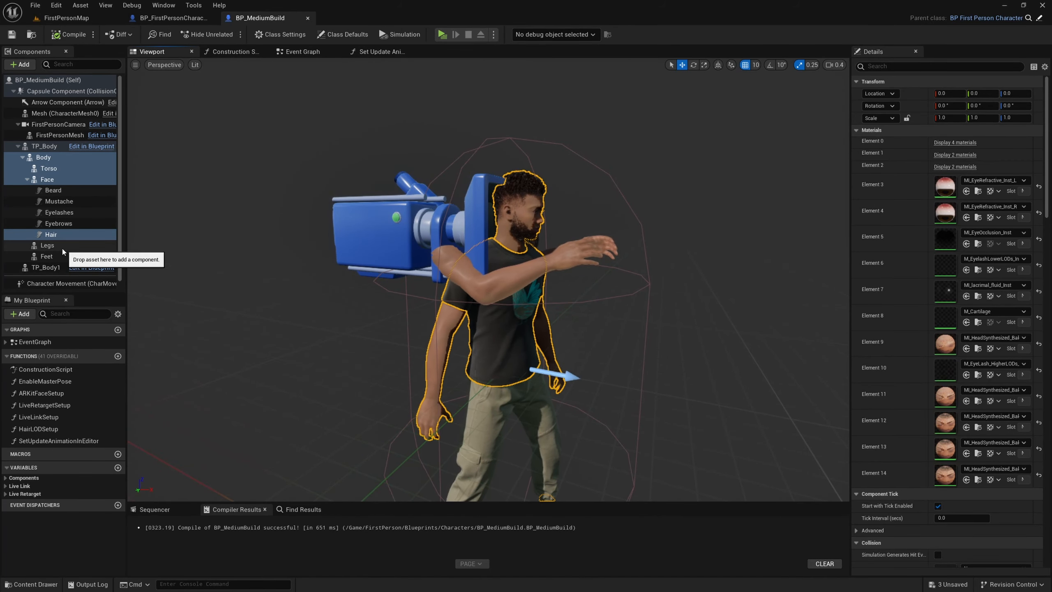
ctrl+click(53, 190)
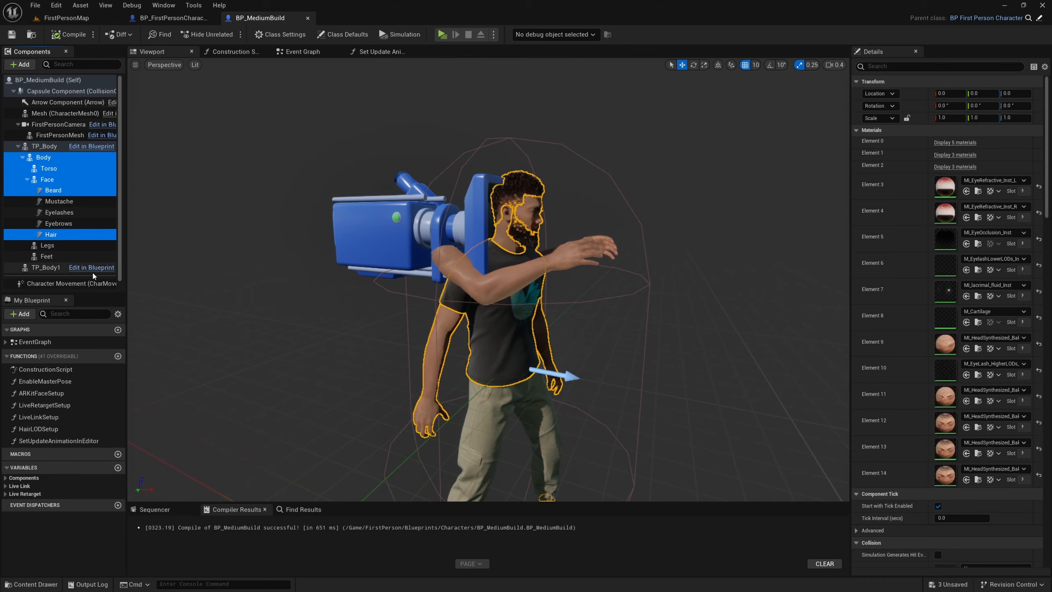
ctrl+click(57, 245)
ctrl+click(58, 257)
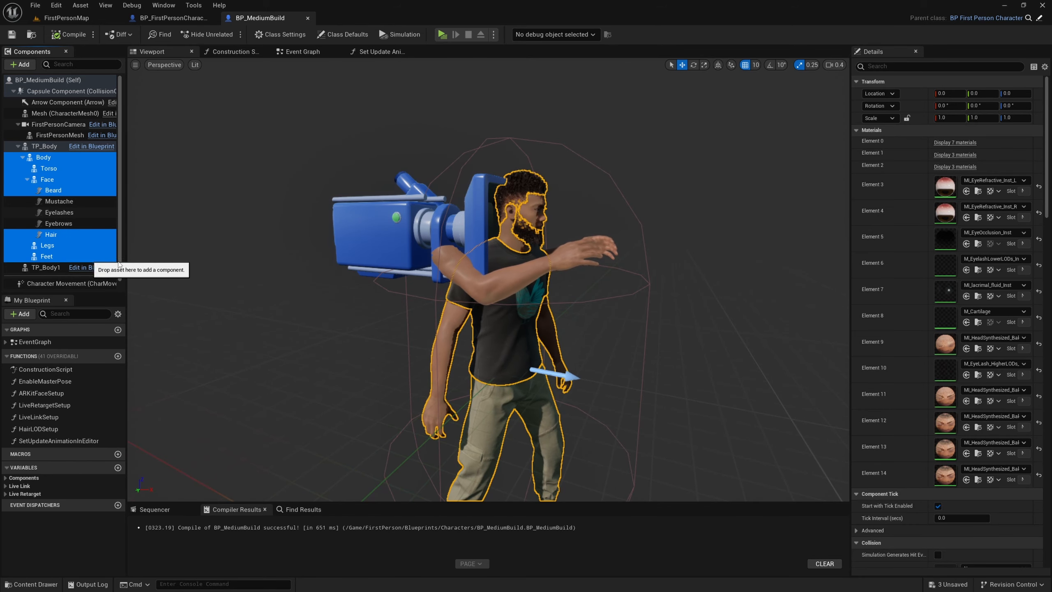
mouse_move(249, 266)
right_down()
mouse_move(273, 269)
mouse_move(240, 267)
mouse_move(249, 267)
right_up()
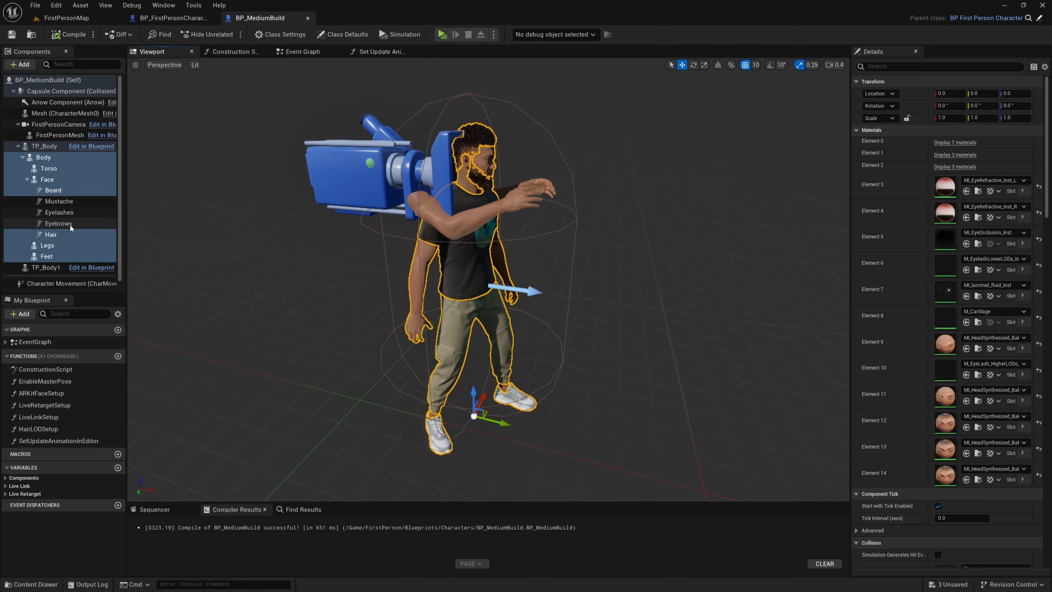
Paste copies of the selected body, face, hair, beard, torso, legs and feet components and attach them to TP_Body1
click(47, 262)
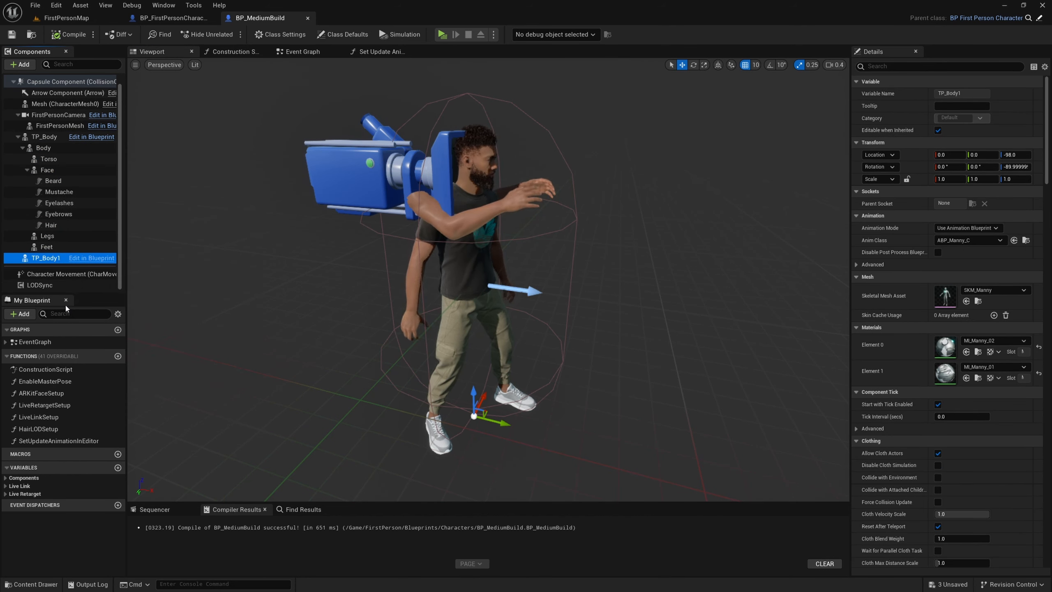
key(ctrl+v)
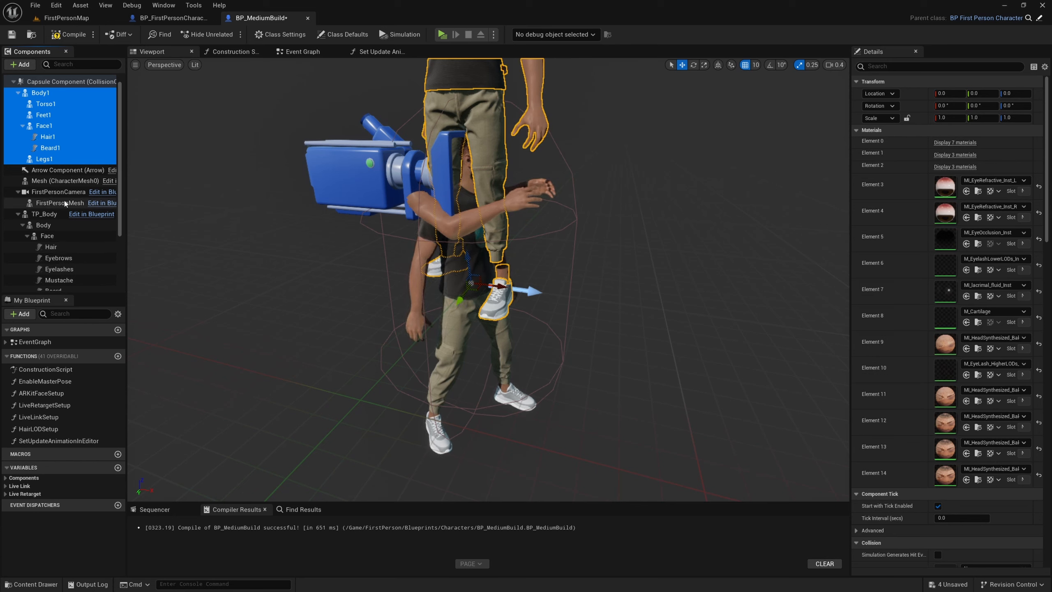
scroll(69, 154, up, 1)
mouse_move(119, 148)
mouse_down()
mouse_move(120, 230)
mouse_move(120, 162)
mouse_up()
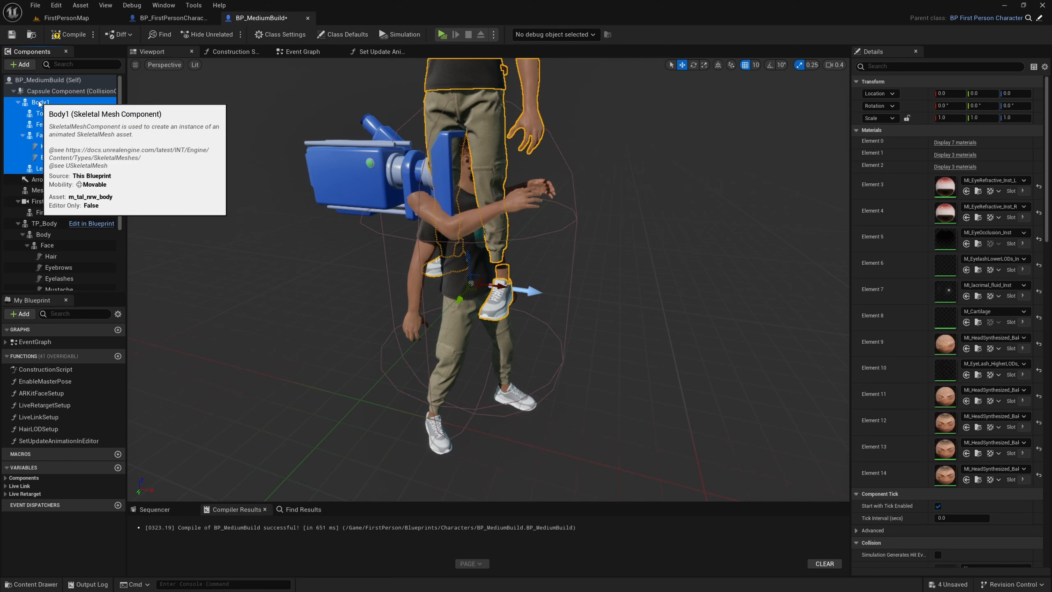
drag(33, 102, 46, 263)
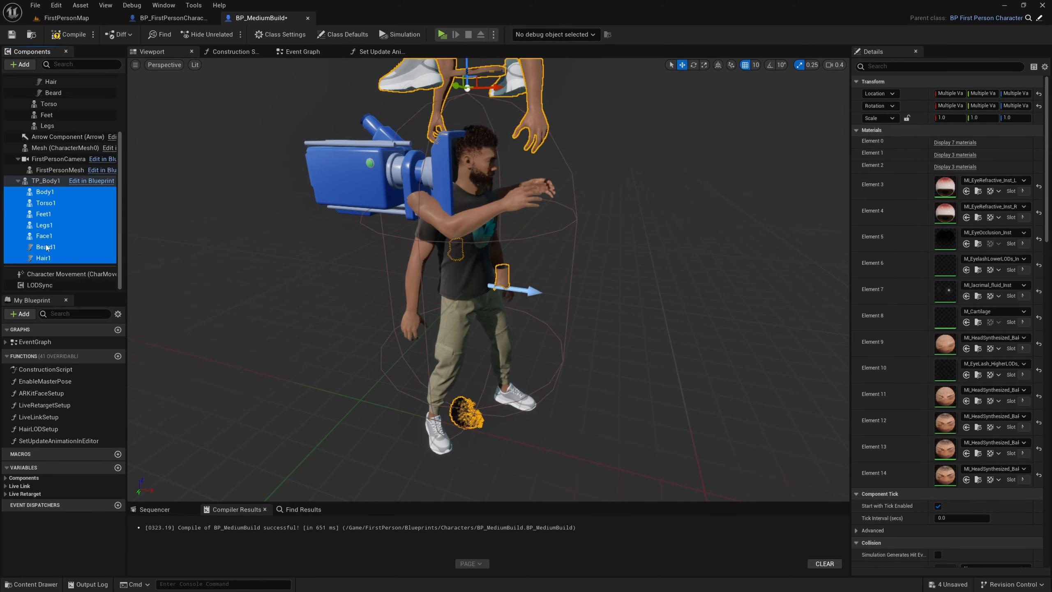
Reset the location of the Body1 component under TP_Body1 to 0, 0, 0
click(49, 182)
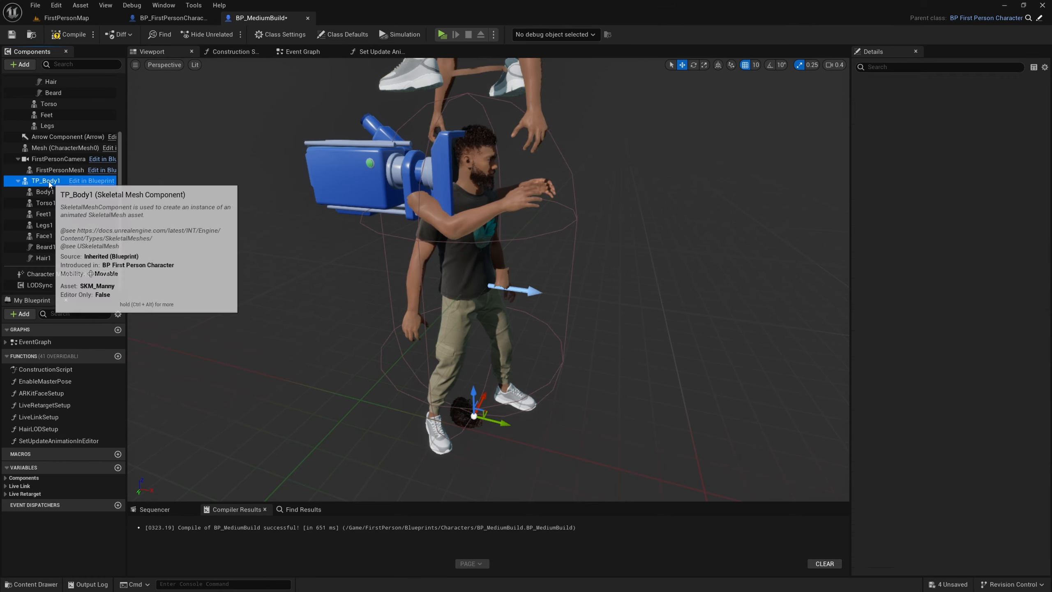
click(55, 194)
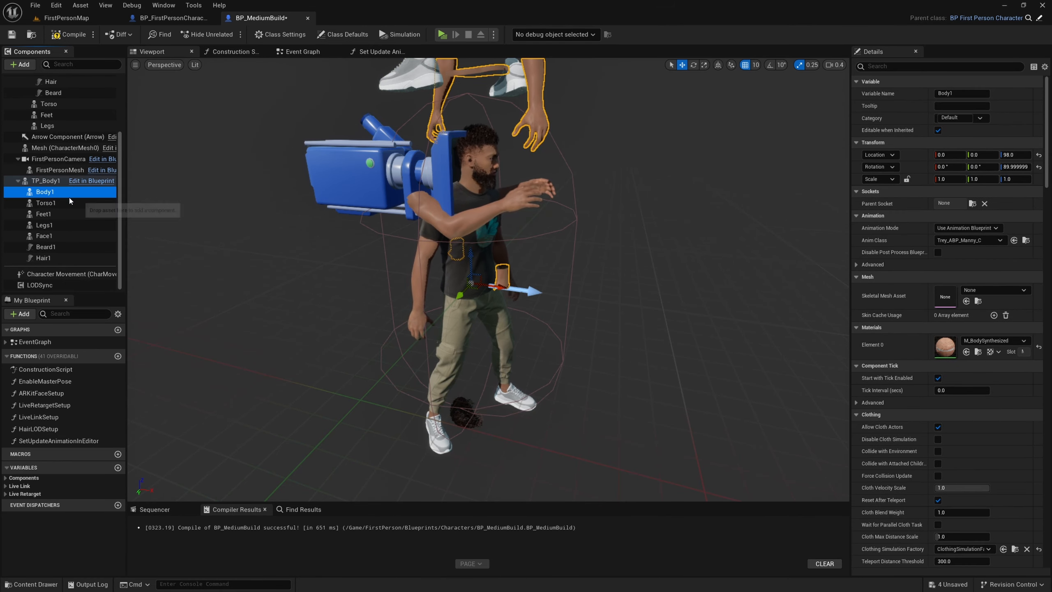
right_drag(343, 221, 342, 189)
key(s)
right_drag(387, 245, 394, 233)
key(w)
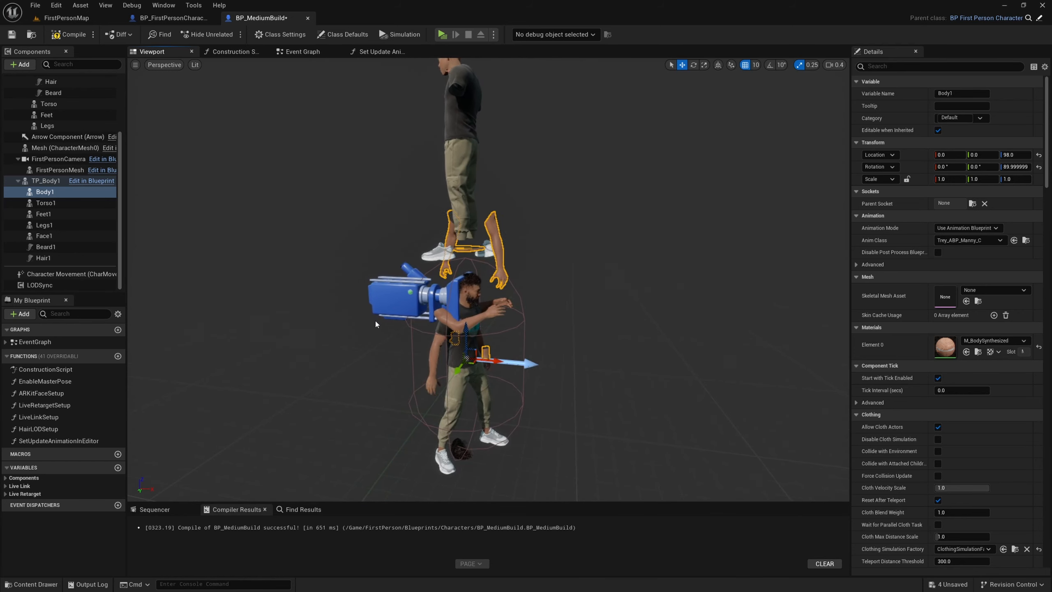
click(46, 192)
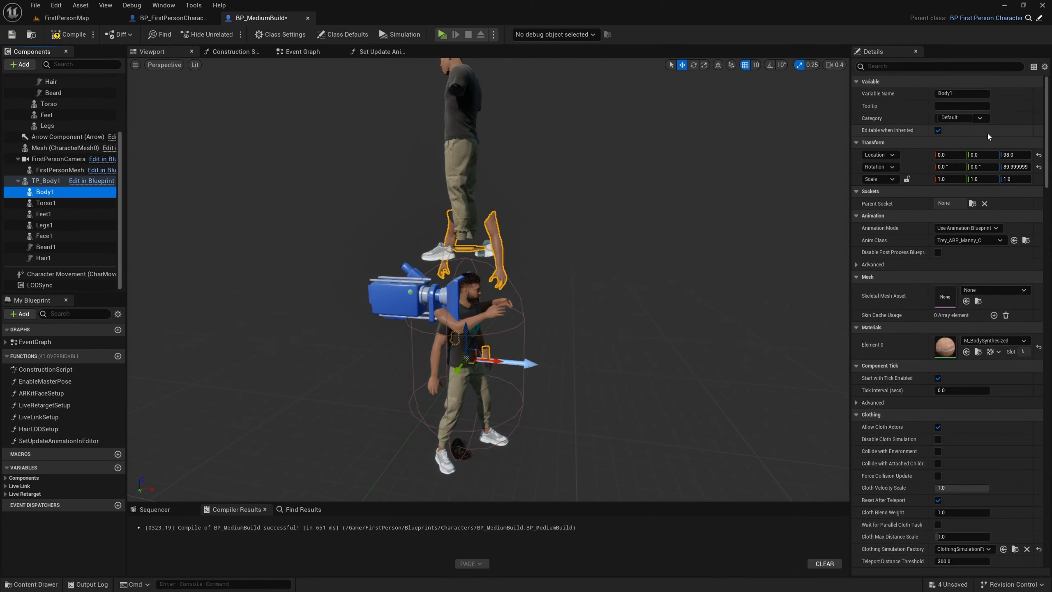
click(1039, 155)
right_drag(480, 250, 495, 236)
key(a)
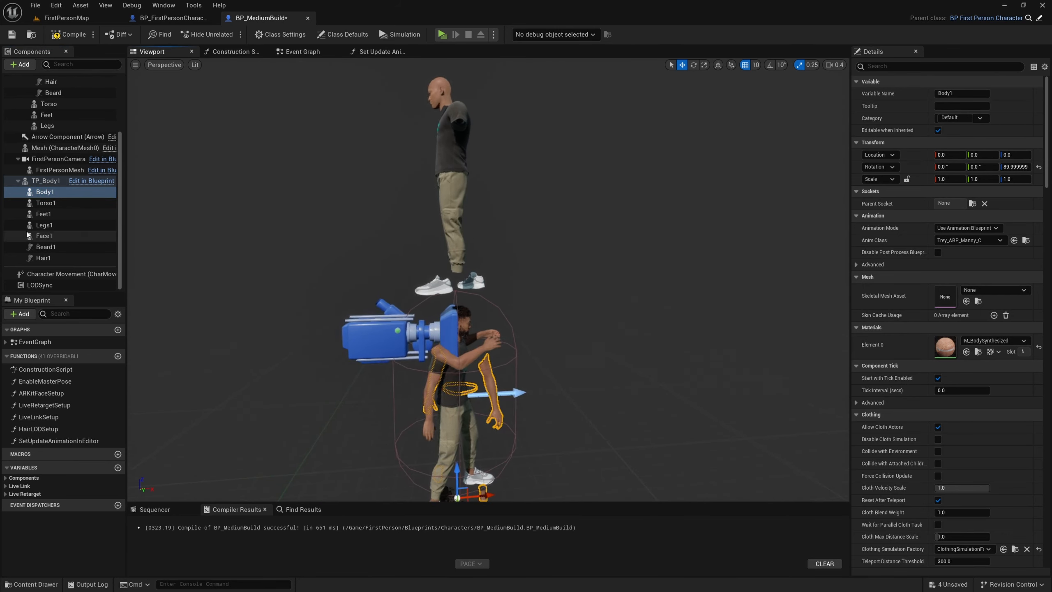
Attach the Torso1, Feet1, Legs1 and Face1 components as children of Body1, following the TP_Body hierarchy
click(48, 203)
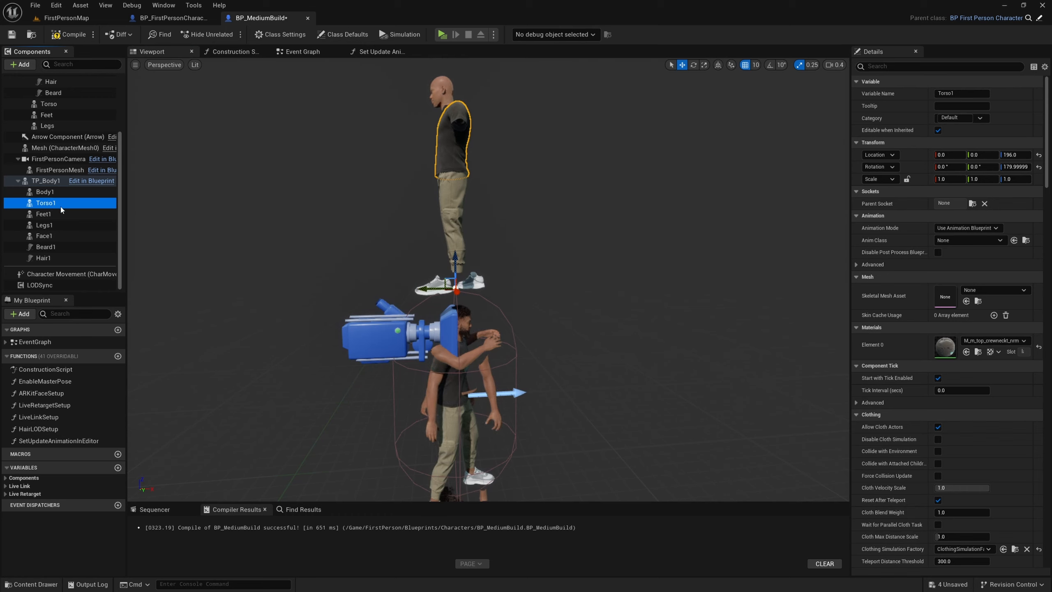
key(d)
right_drag(541, 221, 504, 238)
click(47, 200)
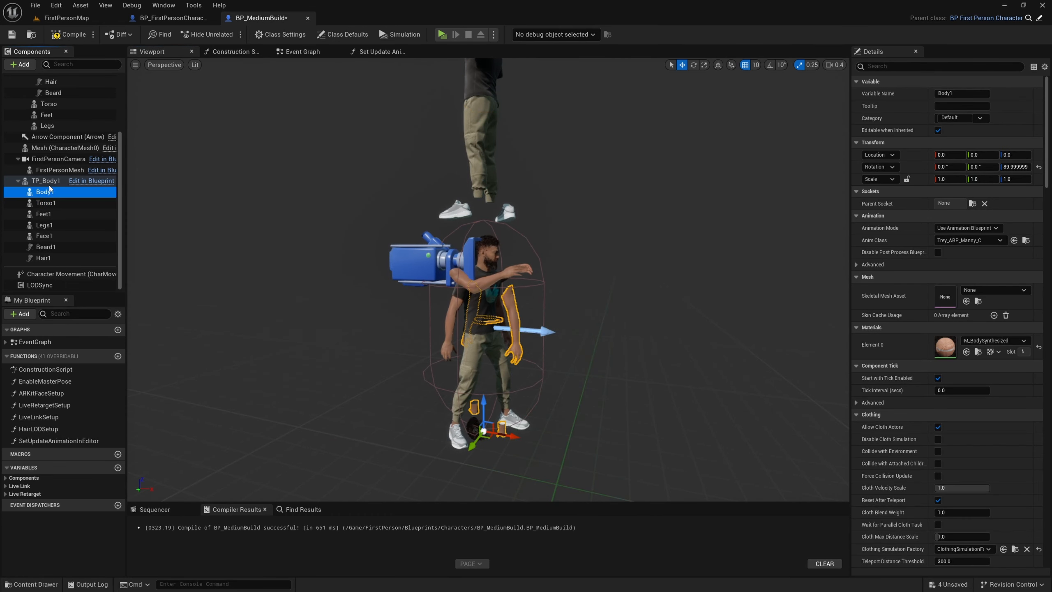
click(18, 181)
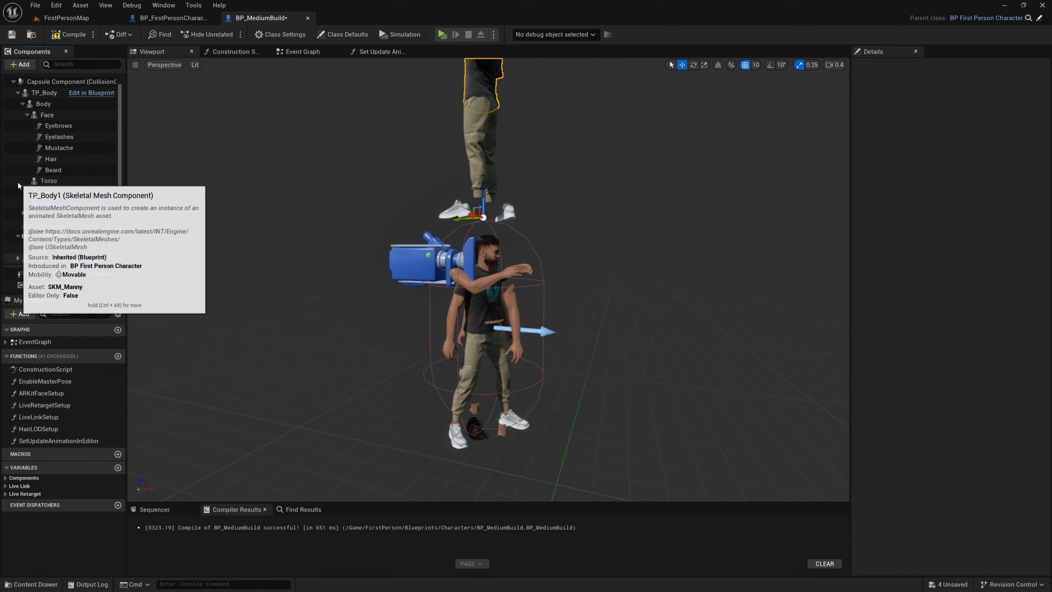
click(45, 258)
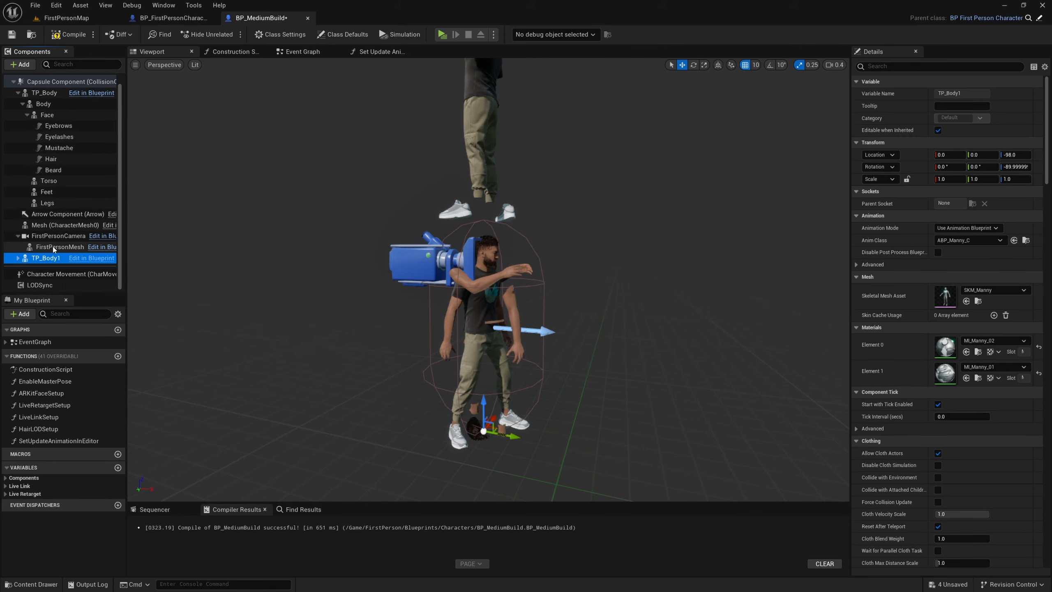
click(18, 258)
scroll(62, 234, down, 3)
click(49, 203)
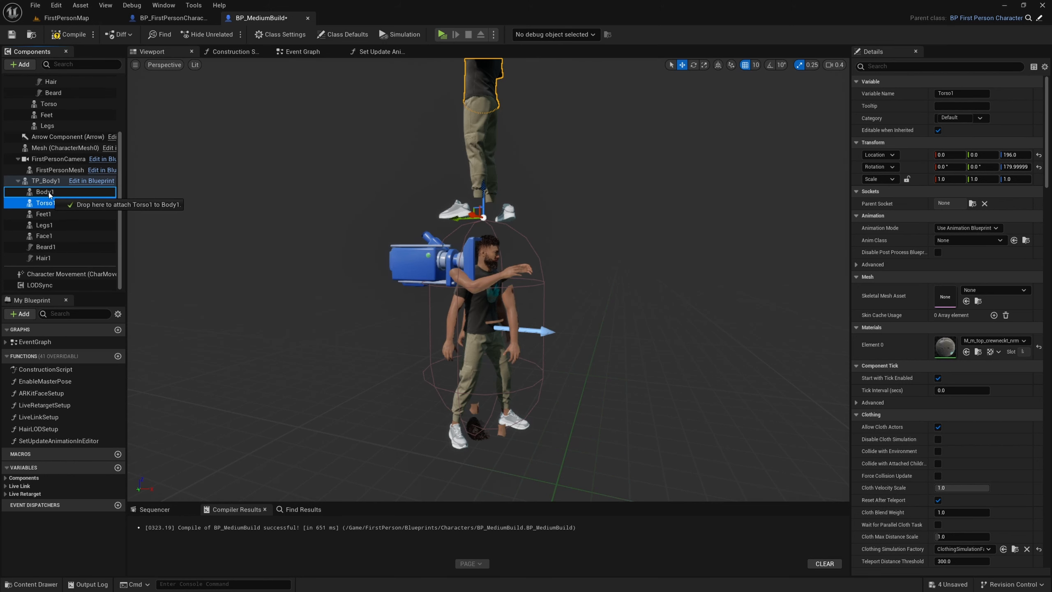
mouse_move(49, 195)
mouse_down()
mouse_move(80, 214)
mouse_move(51, 193)
mouse_up()
click(44, 213)
drag(74, 235, 56, 195)
Attach the Hair1 and Beard1 groom components together as children of Face1
click(50, 258)
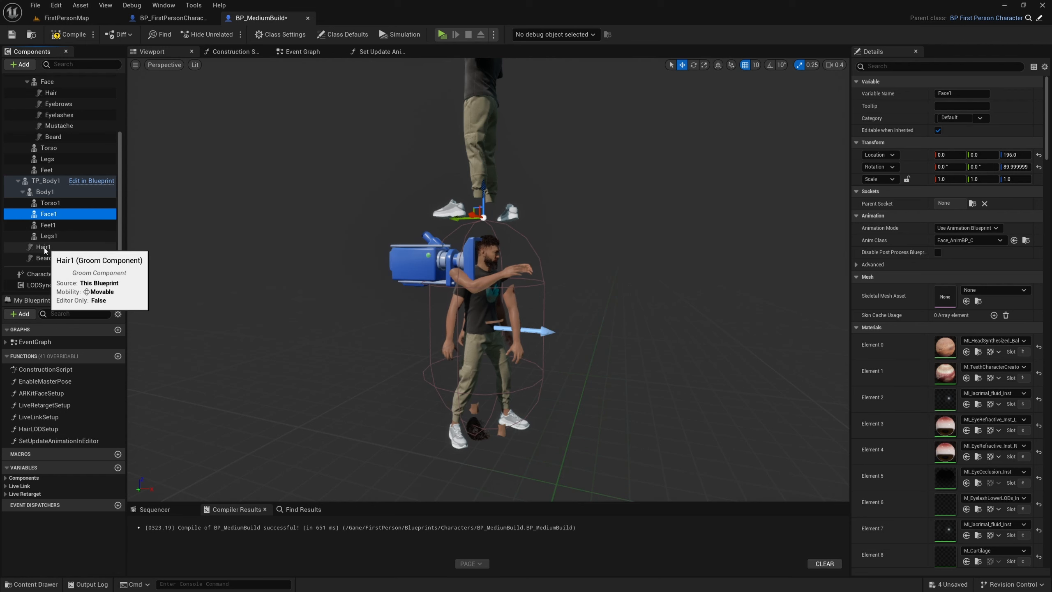
click(48, 257)
ctrl+click(44, 248)
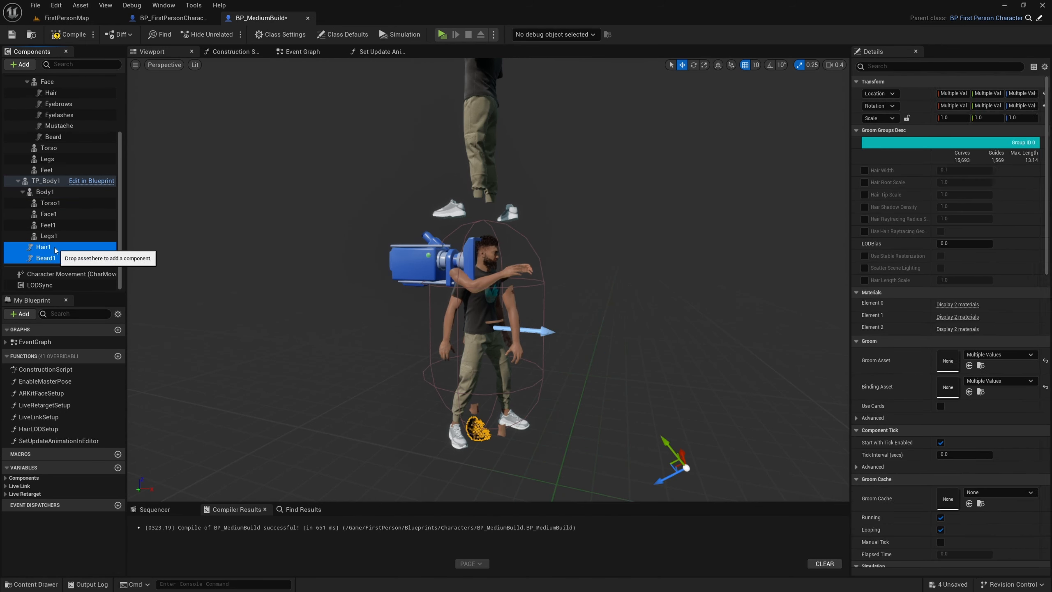
drag(43, 248, 74, 256)
drag(85, 234, 68, 215)
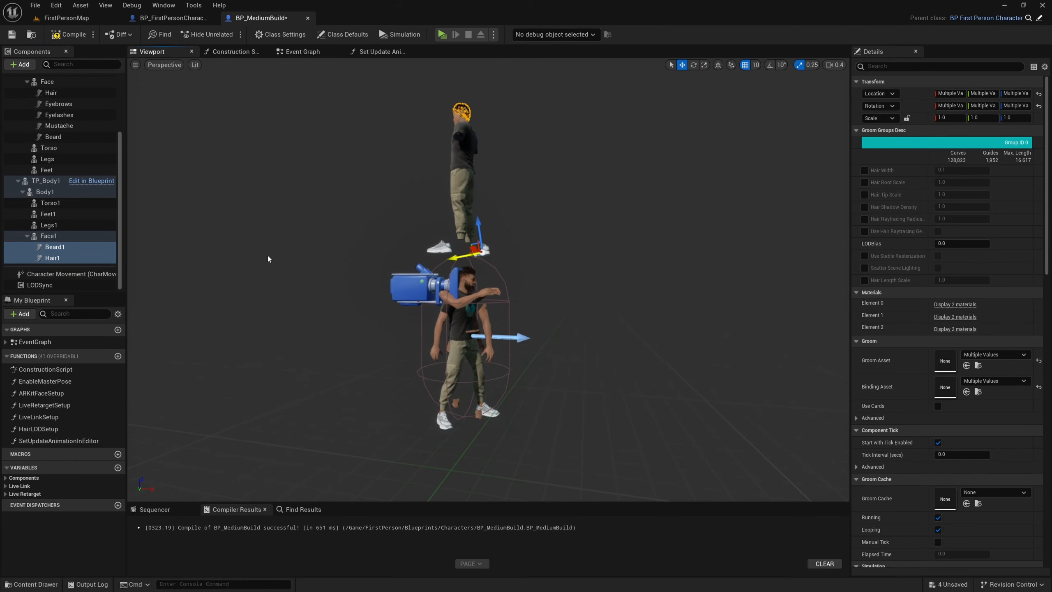
Reset the locations of Torso1, Feet1, Legs1 and Face1 to 0, 0, 0 and examine how the copied meshes line up
click(83, 203)
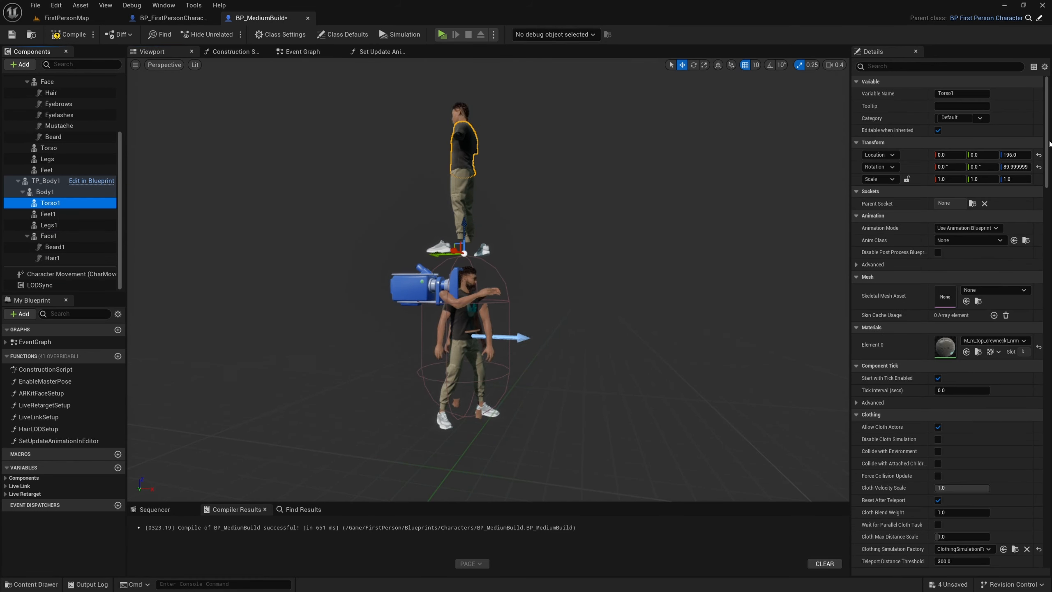
click(1038, 155)
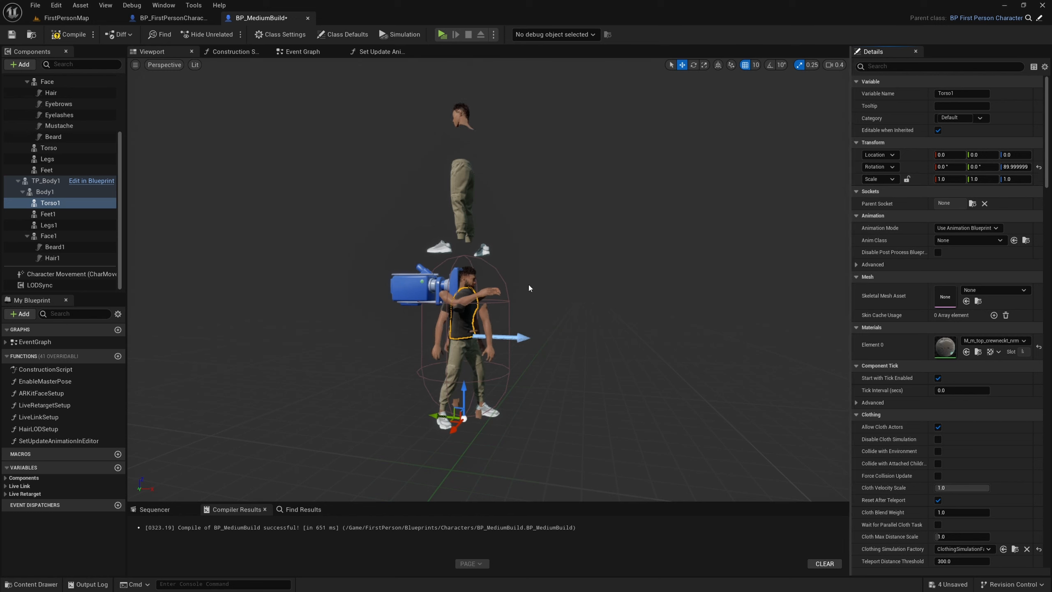
click(47, 214)
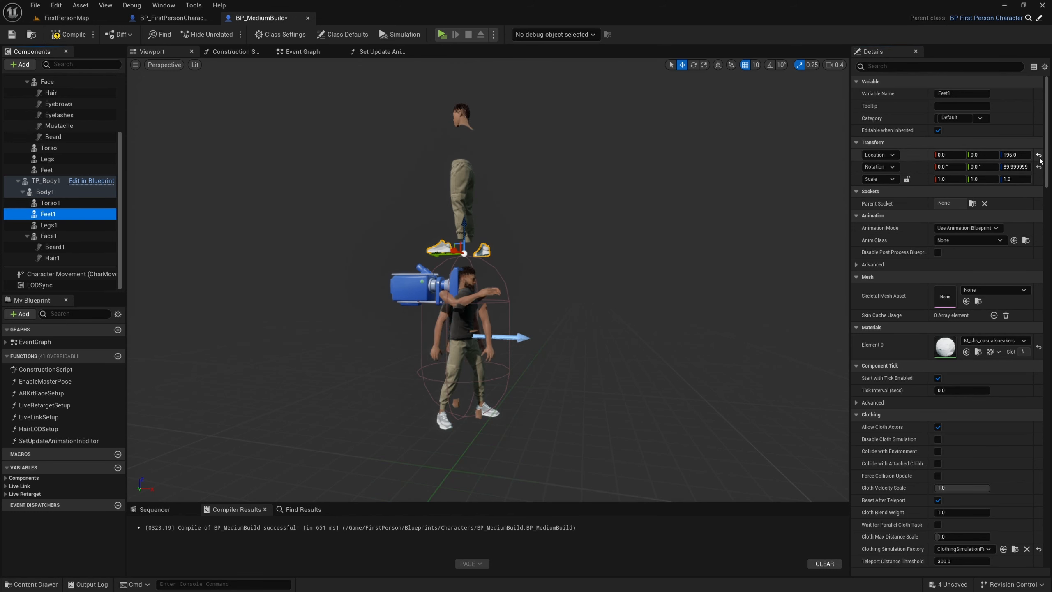
click(1038, 155)
click(62, 225)
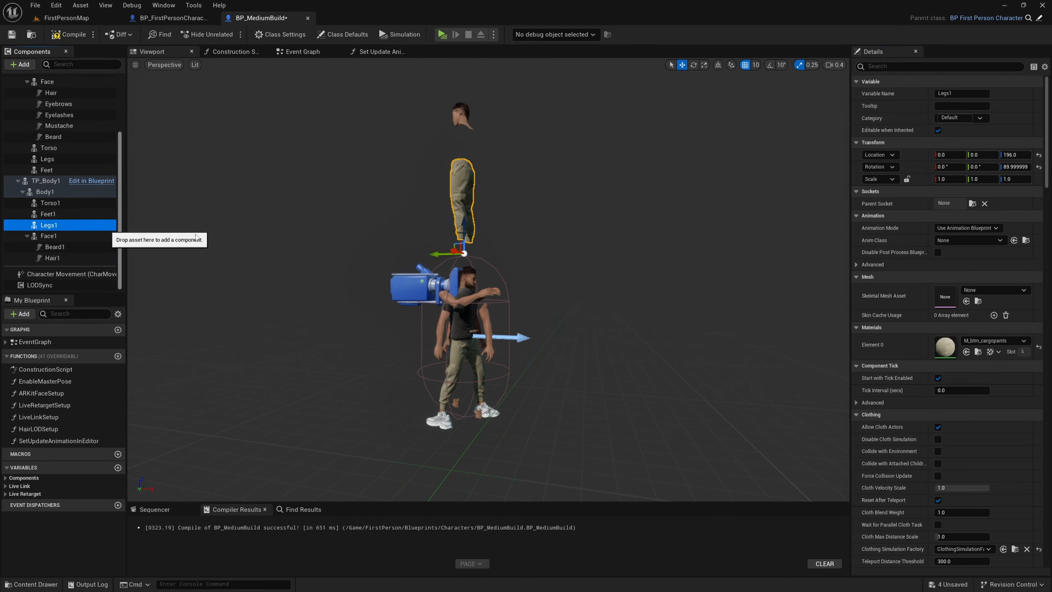
click(1039, 155)
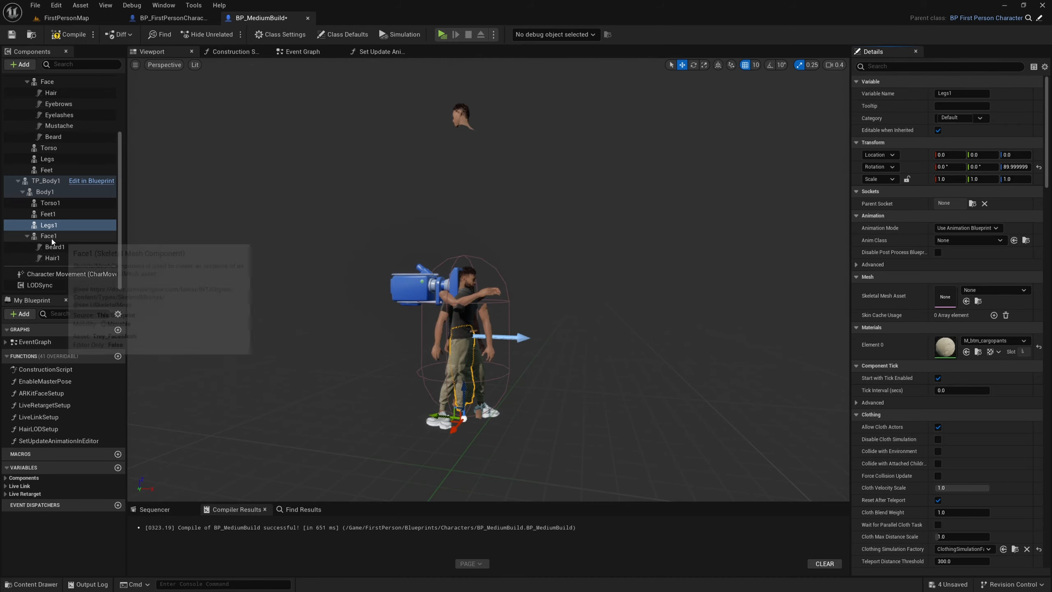
click(49, 237)
click(1039, 155)
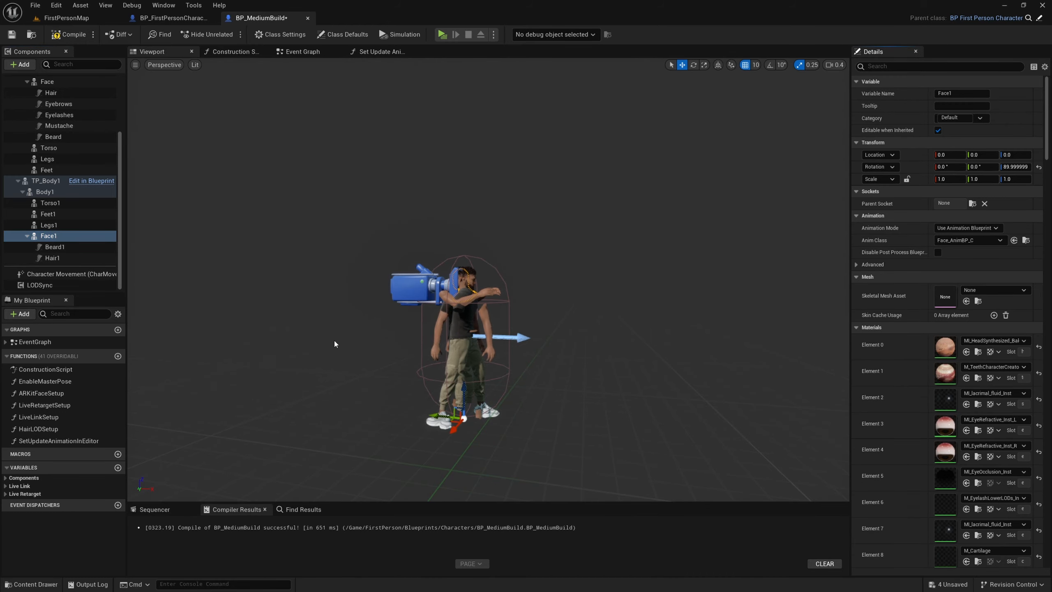
right_drag(333, 346, 333, 290)
click(545, 249)
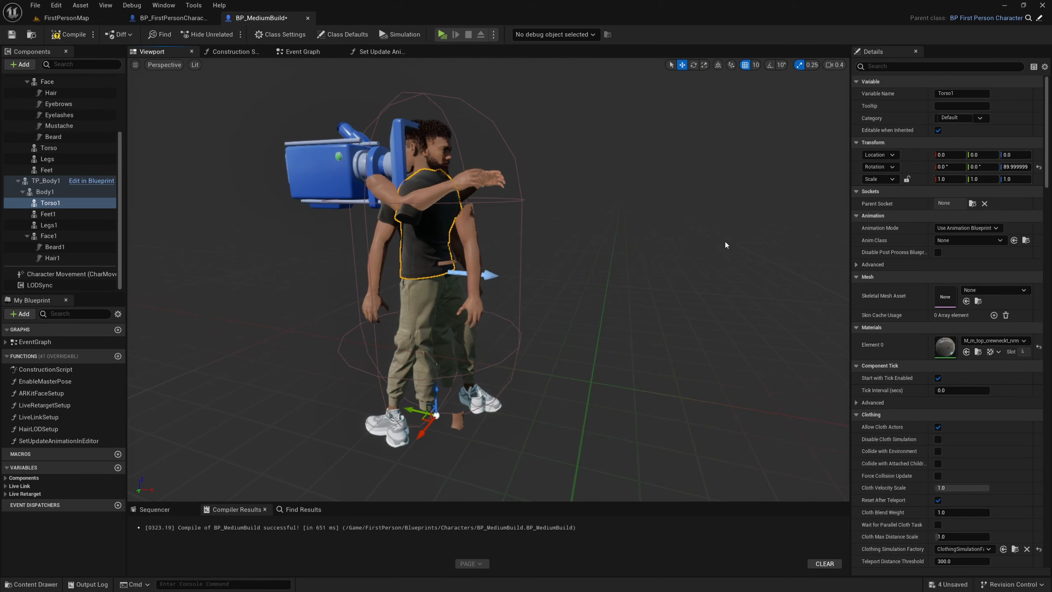
right_drag(543, 313, 461, 281)
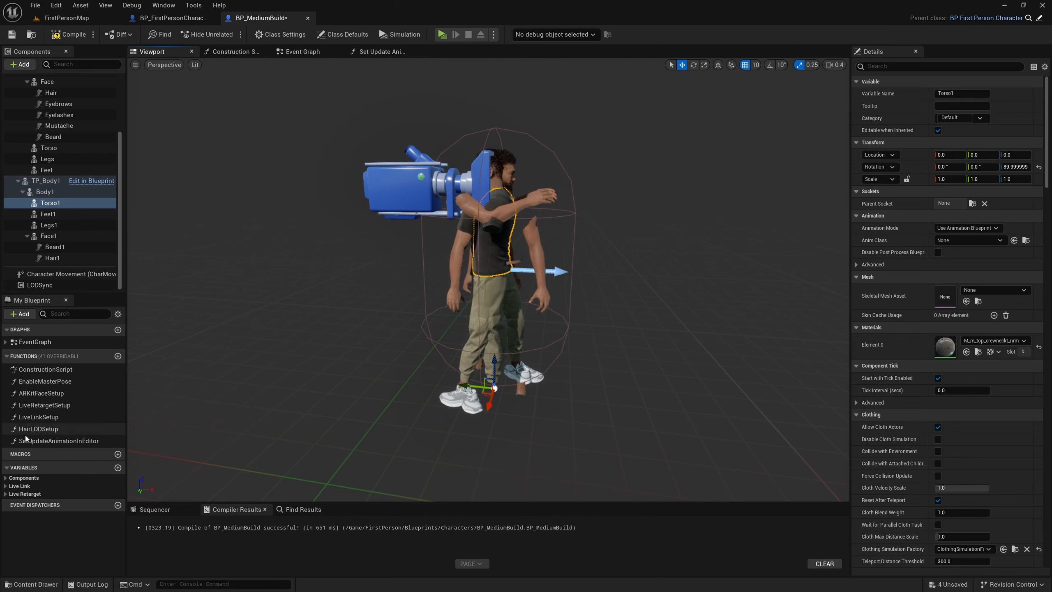
Examine how the Construction Script runs Enable Master Pose on the Feet, Legs and Torso components
click(28, 378)
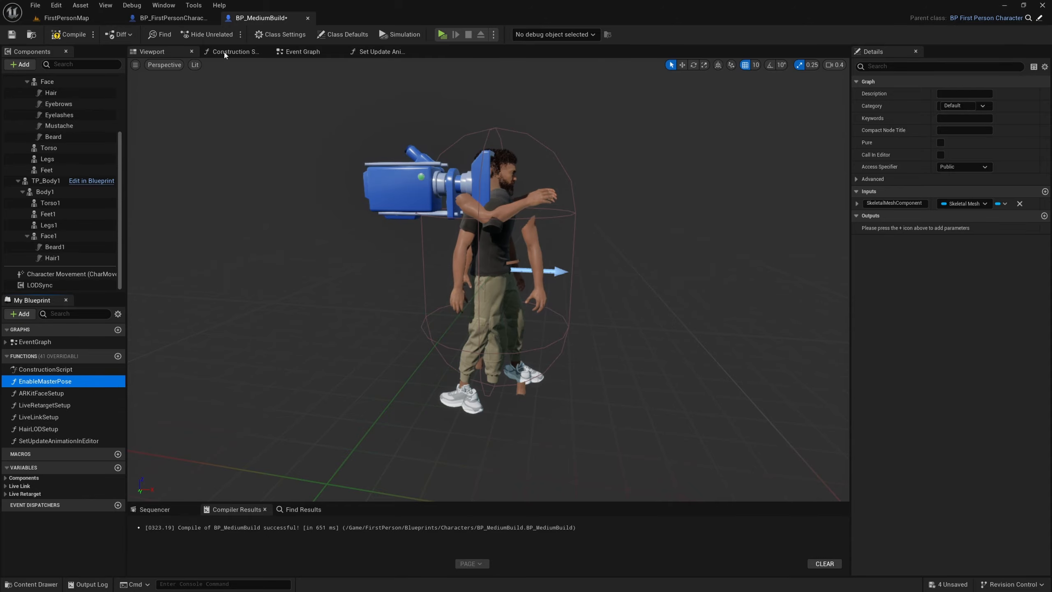
click(235, 51)
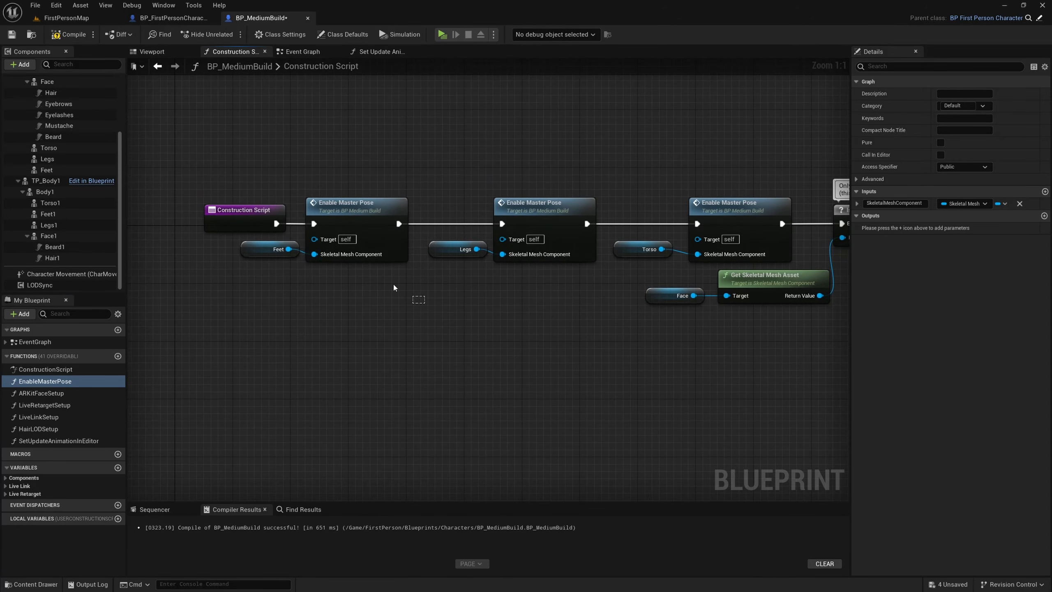
click(458, 249)
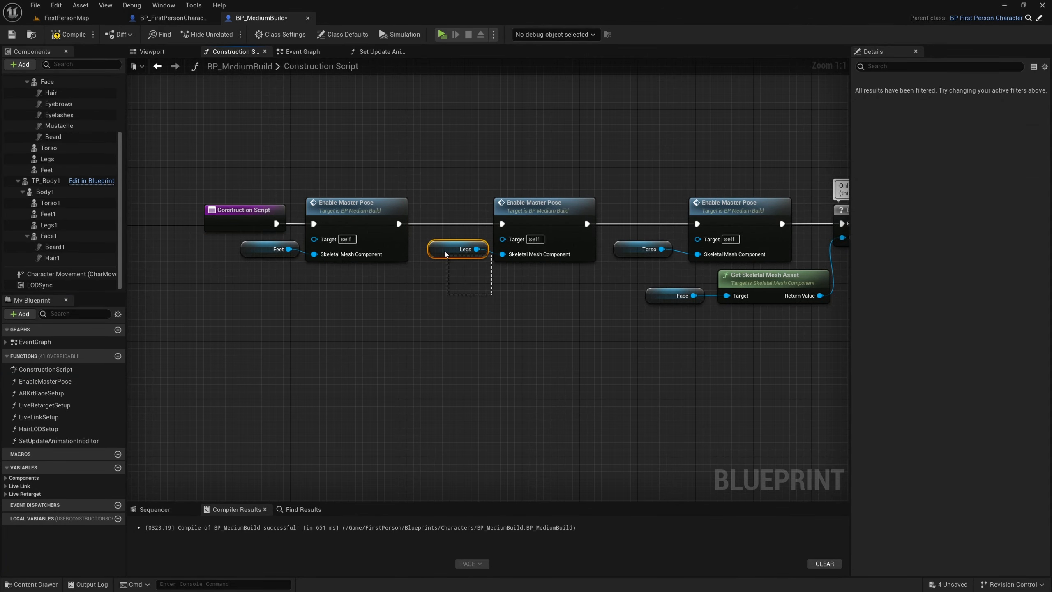
right_drag(592, 323, 472, 296)
click(521, 224)
right_drag(611, 244, 793, 270)
drag(708, 262, 658, 281)
drag(759, 270, 331, 244)
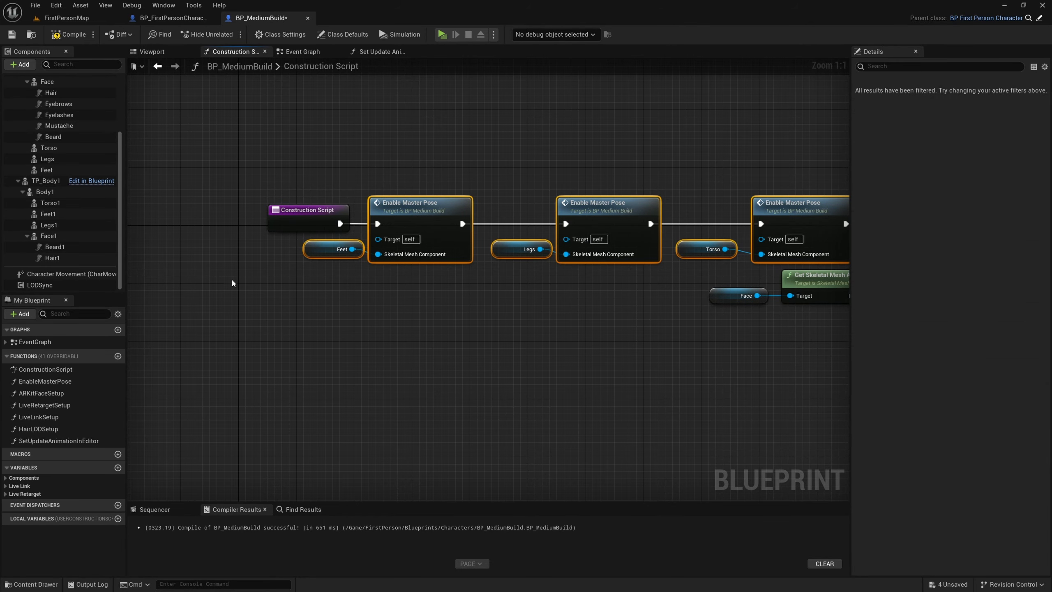
click(43, 192)
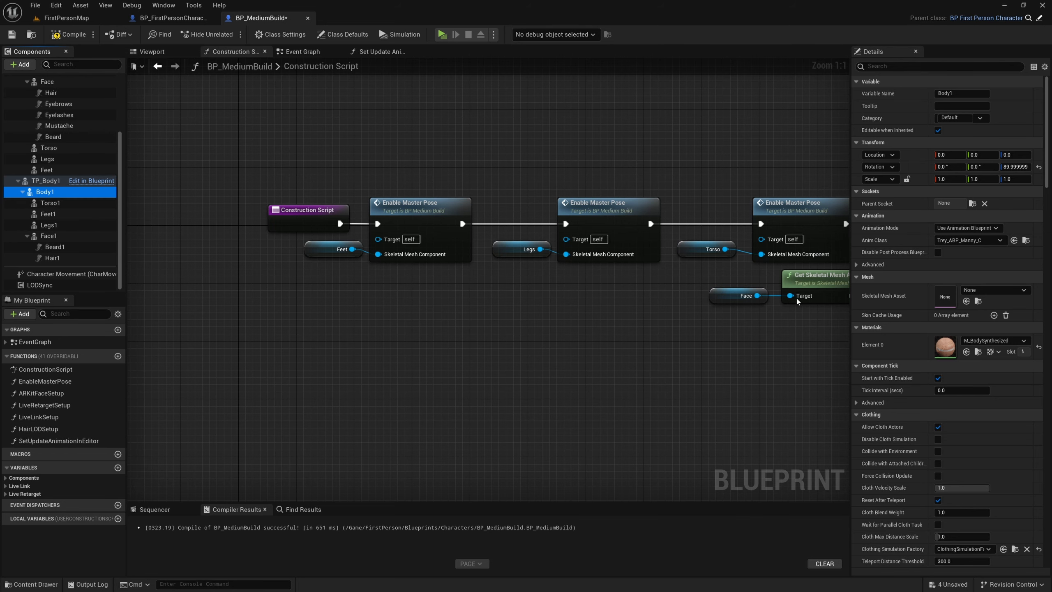
mouse_move(644, 327)
right_down()
mouse_move(538, 291)
mouse_move(571, 282)
mouse_move(632, 331)
right_up()
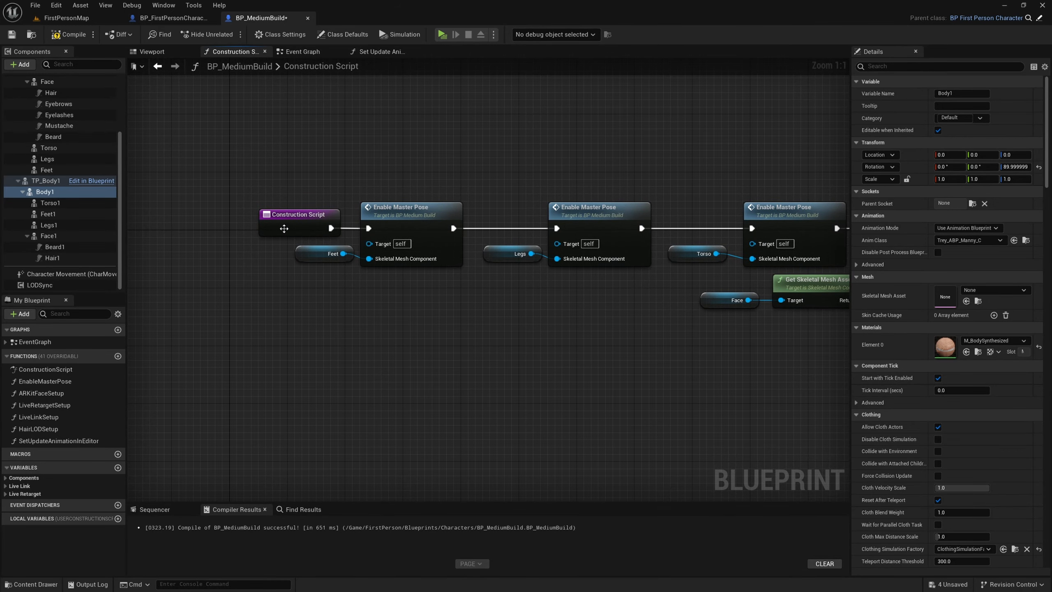
Move the Construction Script entry node away from the first Enable Master Pose call and duplicate the EnableMasterPose function under its default name
drag(284, 228, 143, 229)
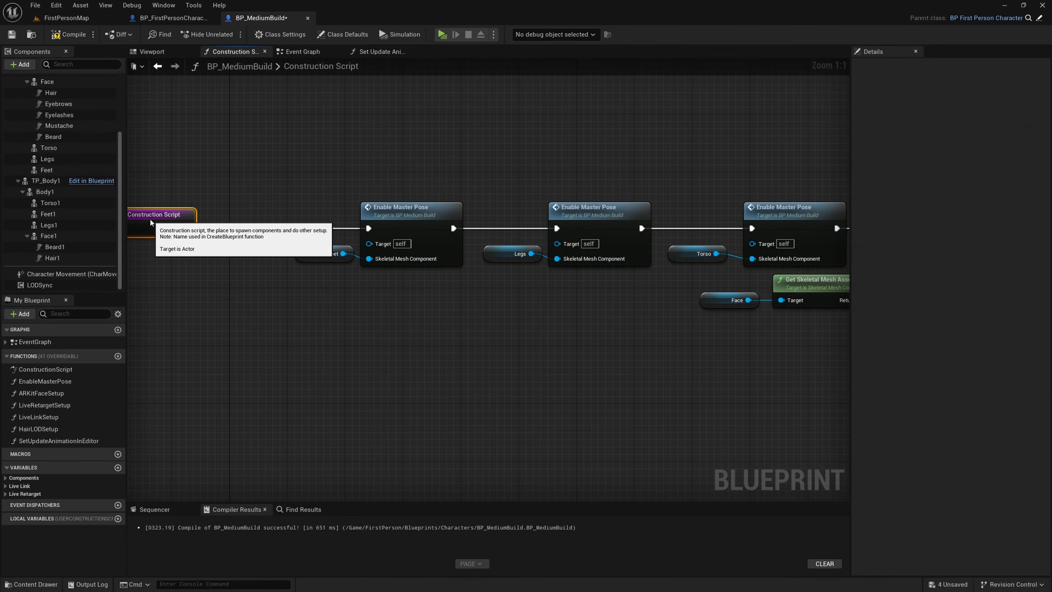
click(45, 381)
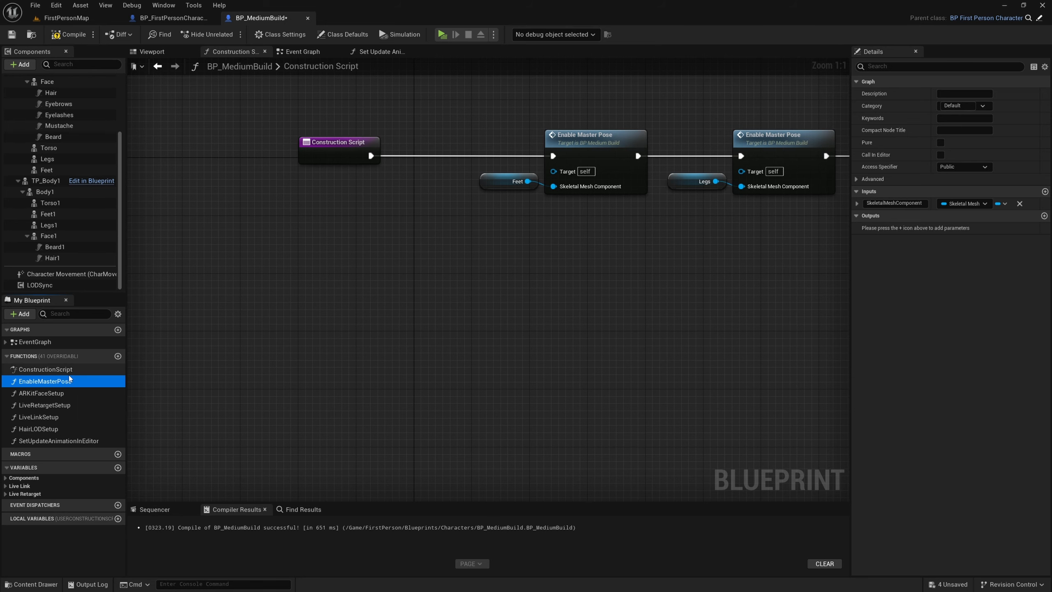
key(ctrl+w)
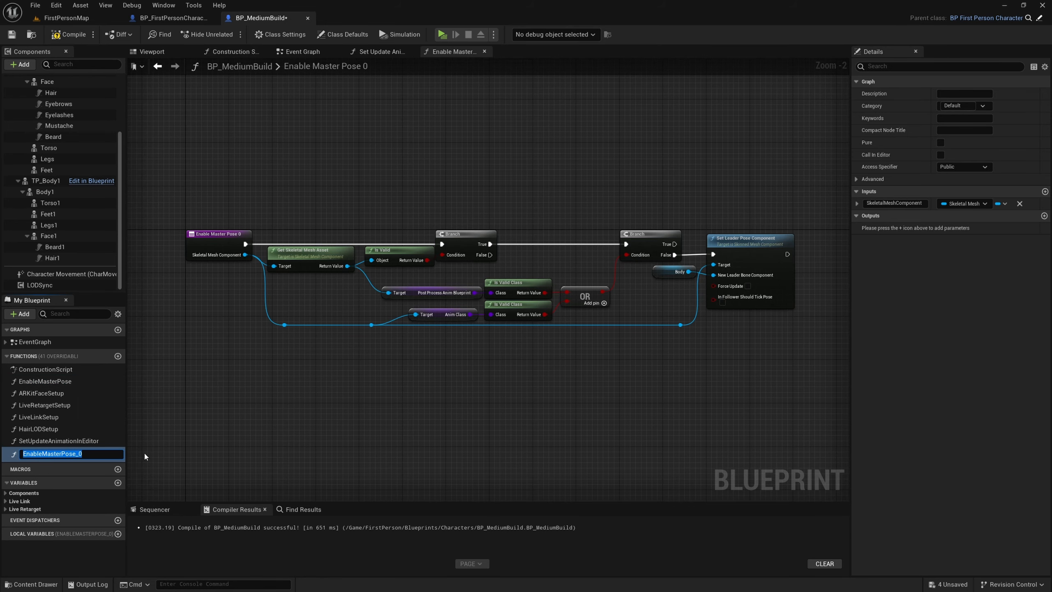
key(Return)
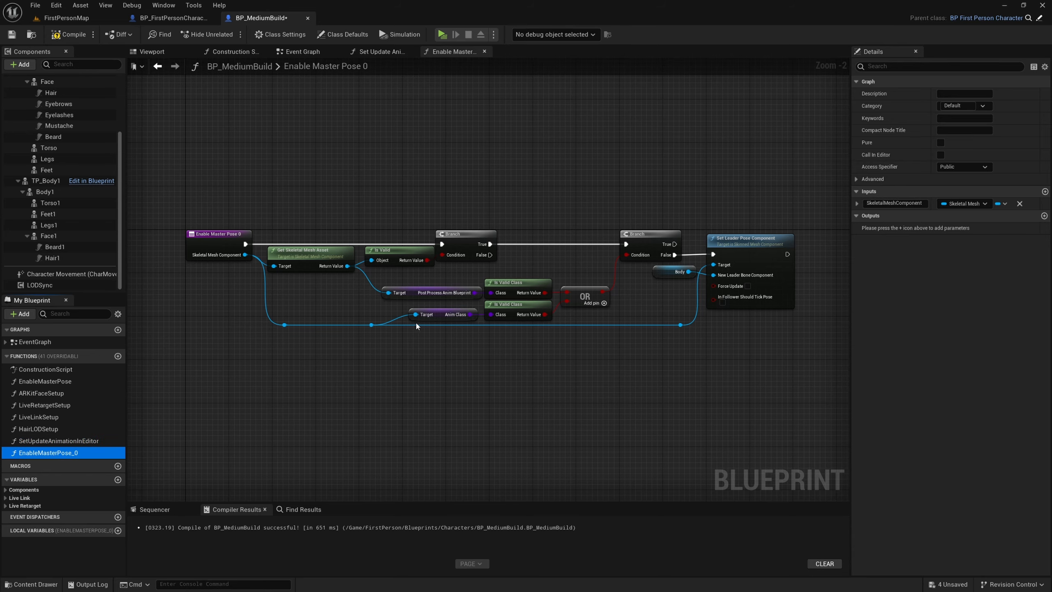
In the duplicated function, replace the Body reference feeding Set Leader Pose Component's New Leader Bone Component with Body1
scroll(416, 326, up, 3)
right_drag(594, 305, 530, 310)
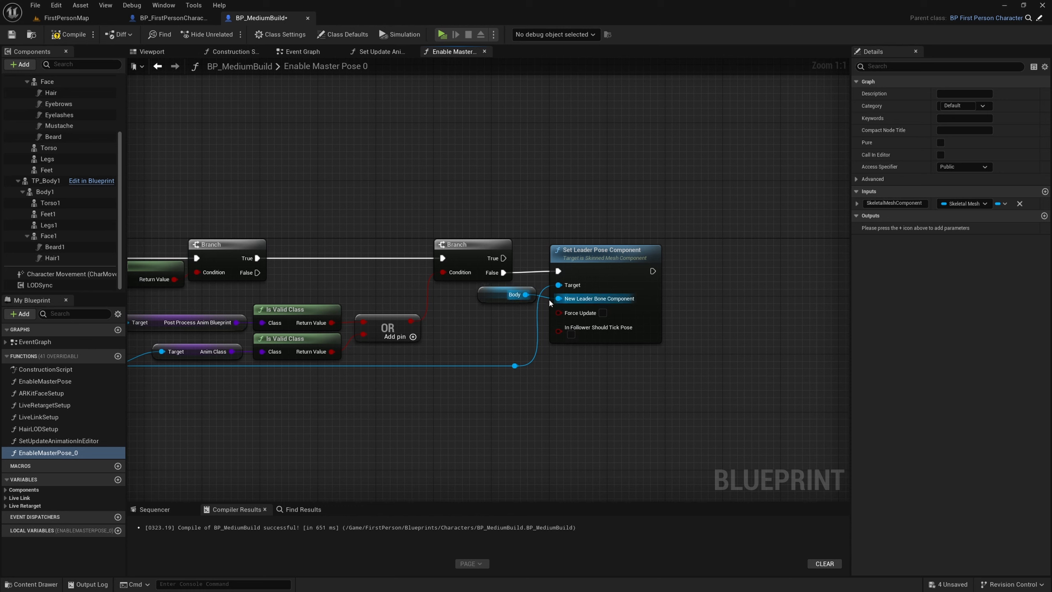
click(57, 193)
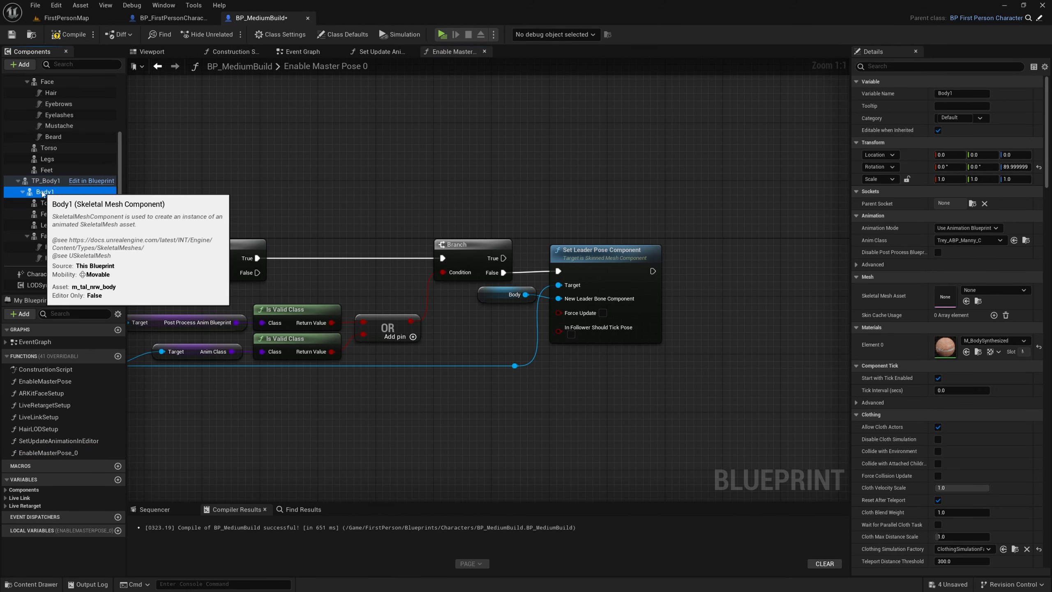
drag(57, 193, 53, 194)
drag(471, 293, 501, 297)
right_drag(509, 318, 556, 267)
Insert a Sequence node between the Construction Script entry and the first Enable Master Pose call, aligning it beside the entry node
click(238, 53)
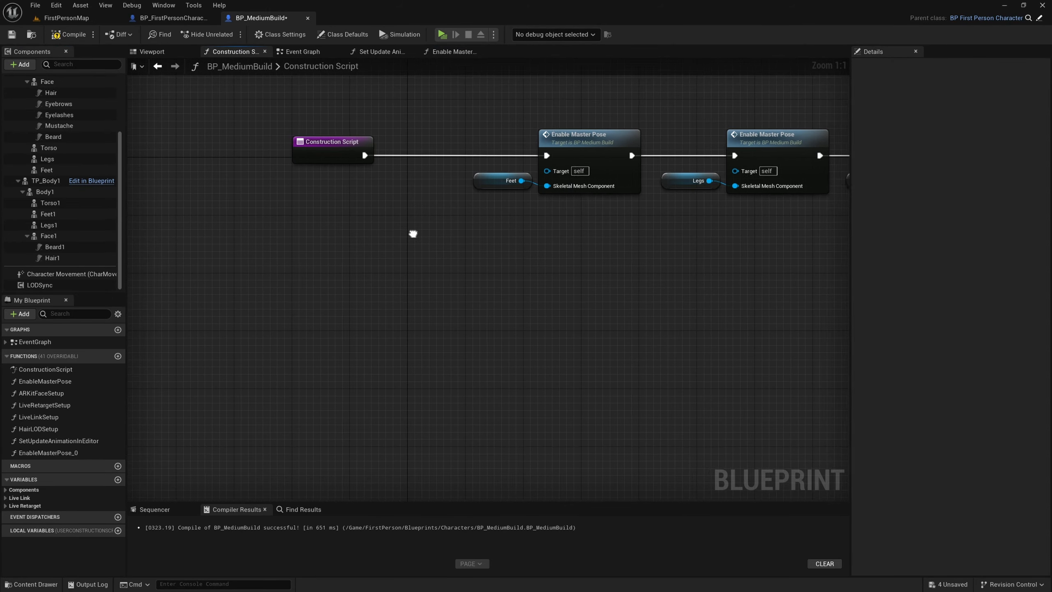
right_drag(414, 232, 358, 259)
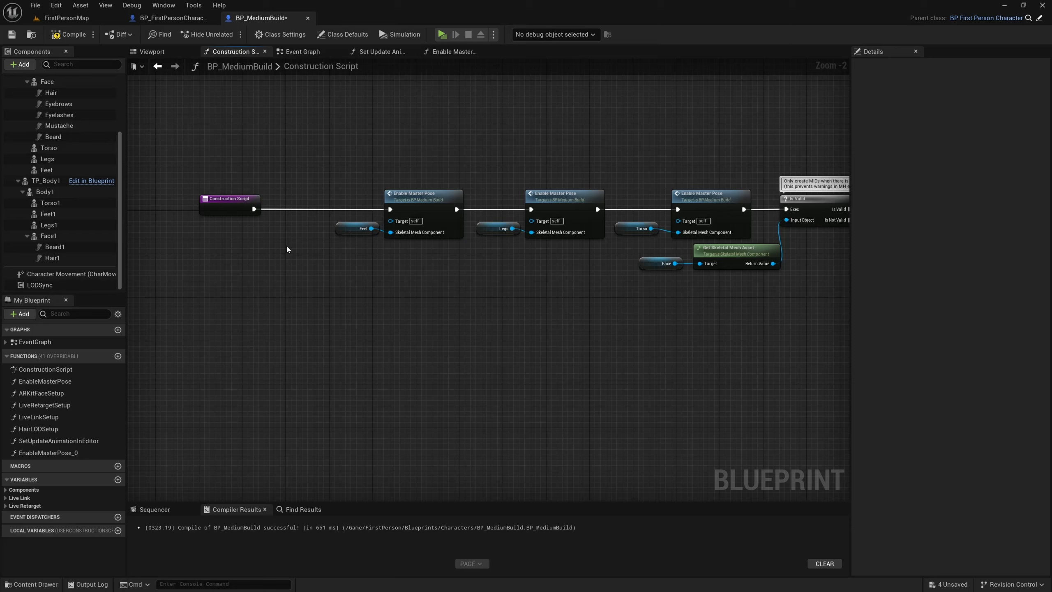
click(277, 216)
right_drag(252, 203, 364, 232)
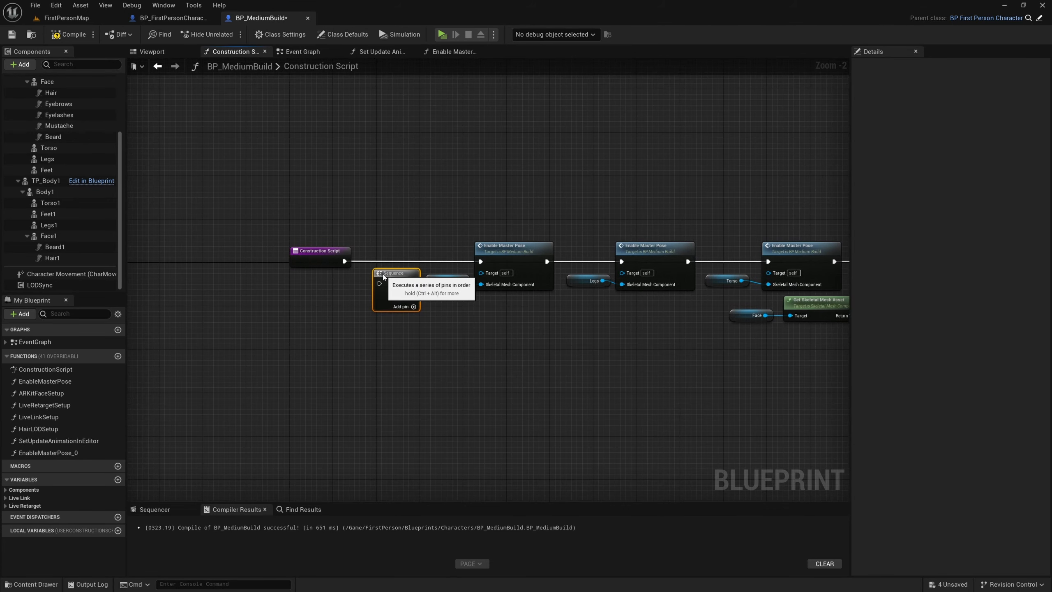
drag(383, 273, 481, 261)
drag(419, 270, 286, 243)
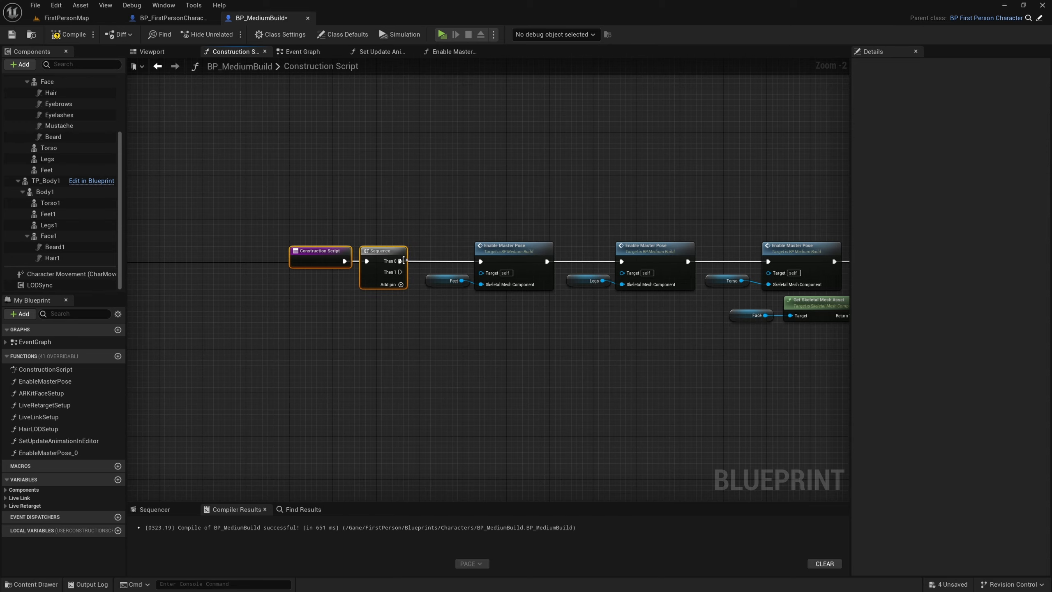
drag(383, 250, 341, 251)
Add an EnableMasterPose_0 call below the existing chain in the Construction Script and connect the Sequence's Then 1 output to it
right_drag(416, 340, 281, 308)
drag(640, 267, 290, 209)
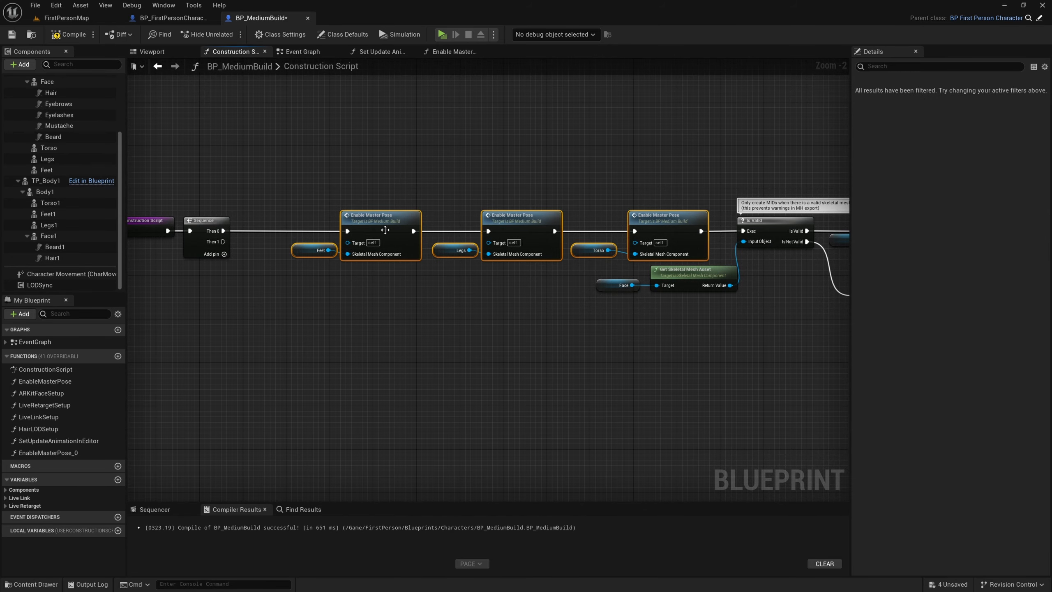
click(640, 272)
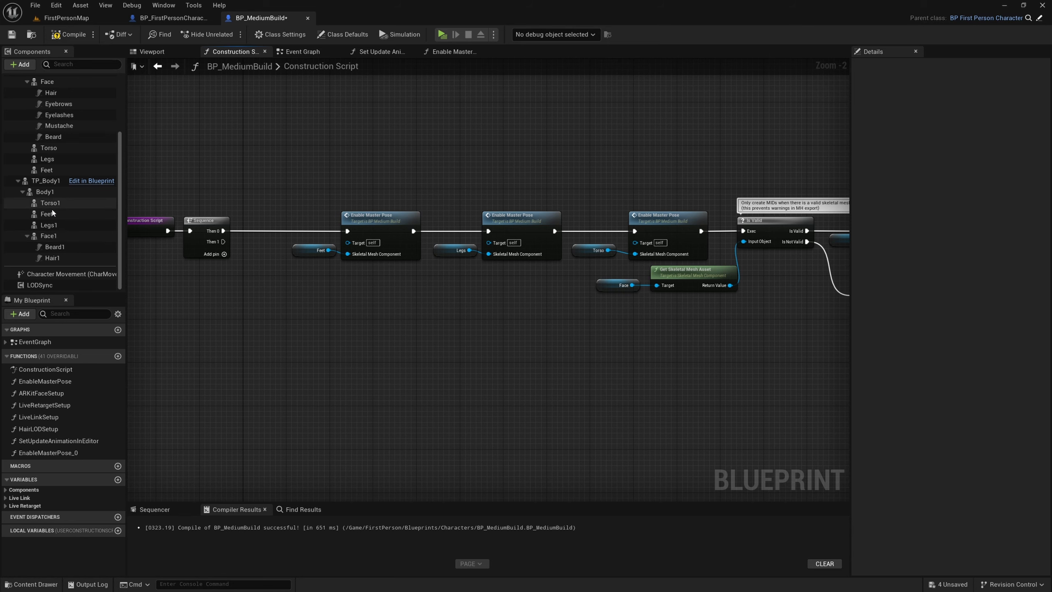
click(370, 215)
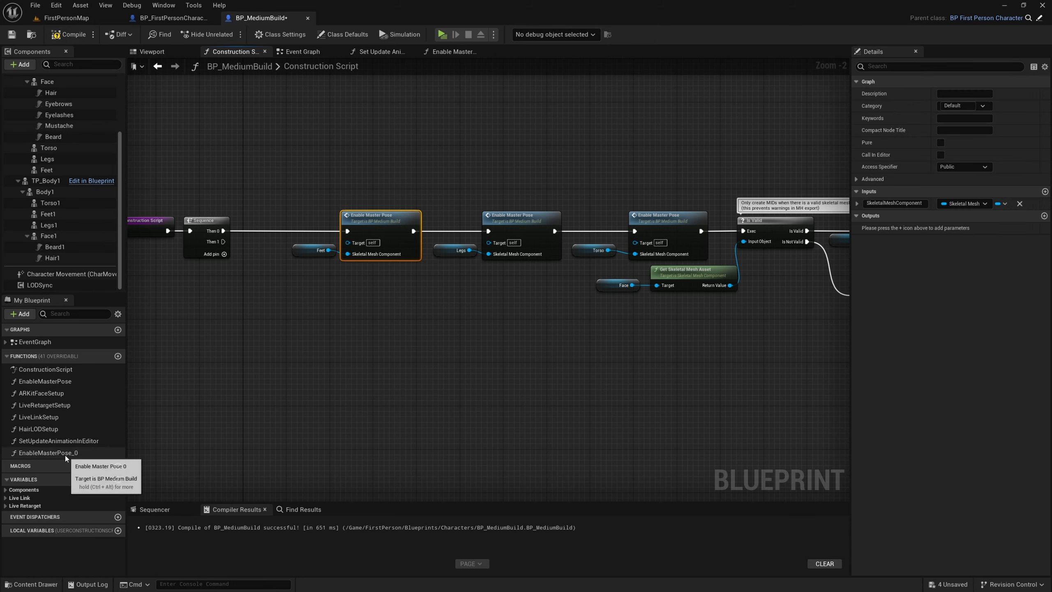
click(54, 452)
drag(56, 454, 348, 352)
right_drag(303, 344, 389, 301)
drag(310, 197, 441, 325)
right_drag(518, 369, 479, 294)
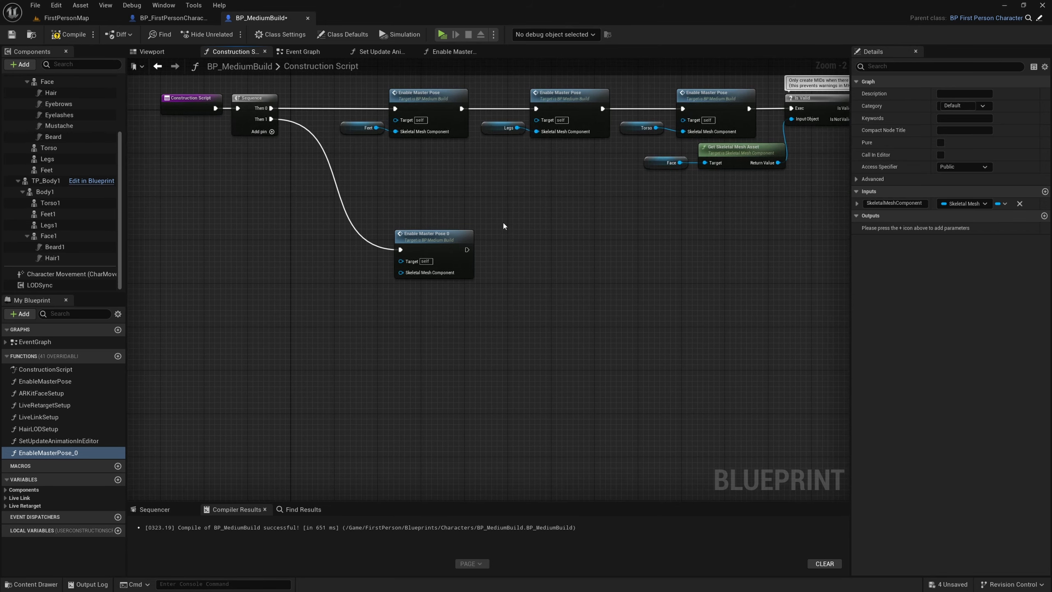
right_drag(504, 226, 518, 287)
click(433, 300)
click(456, 266)
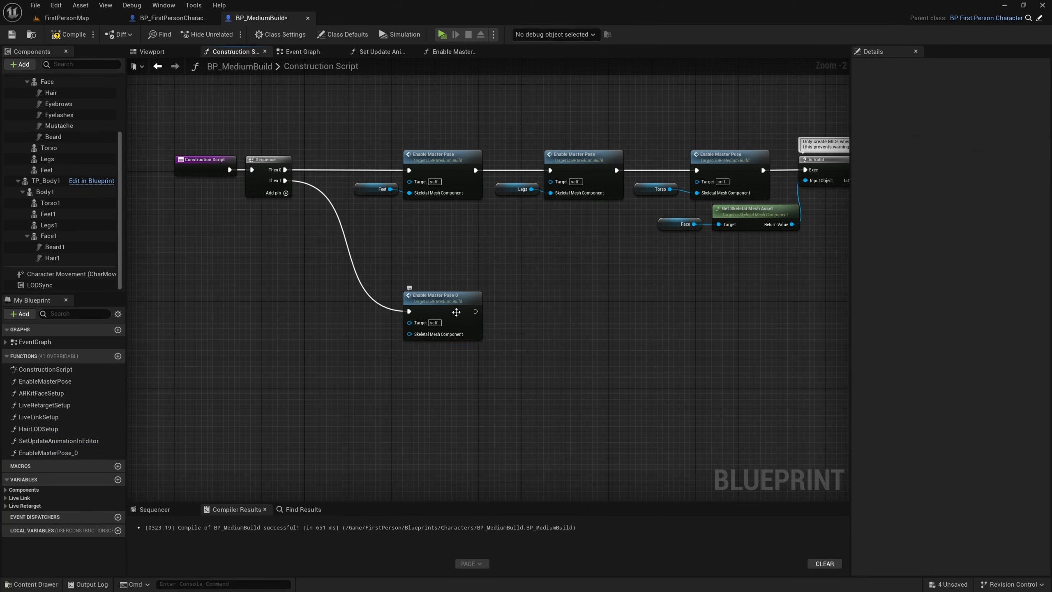
Duplicate the Body1 component and attach the copy as a child of Body1 under TP_Body1
click(46, 192)
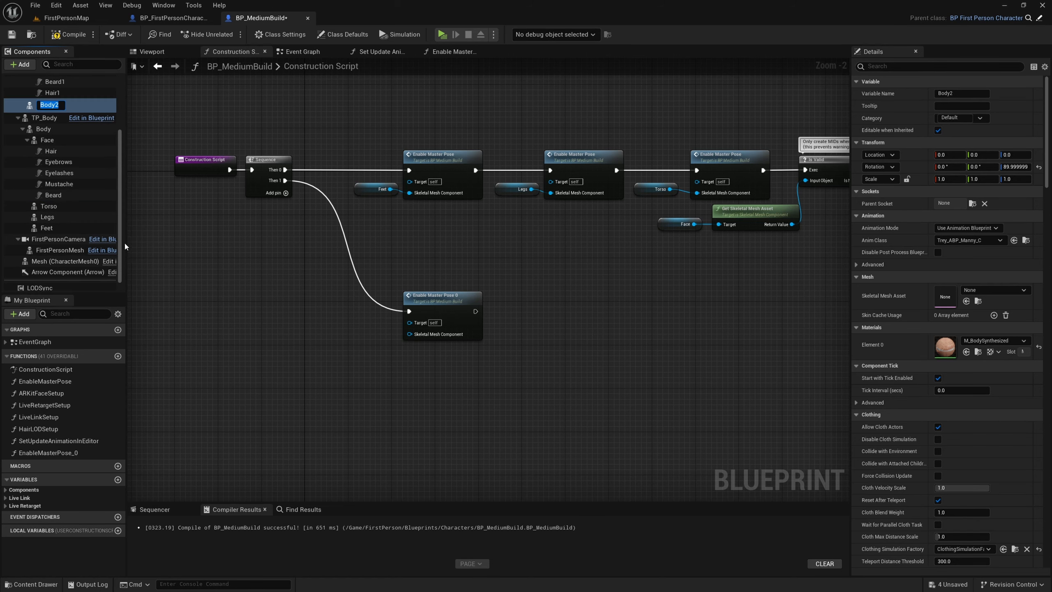
click(45, 103)
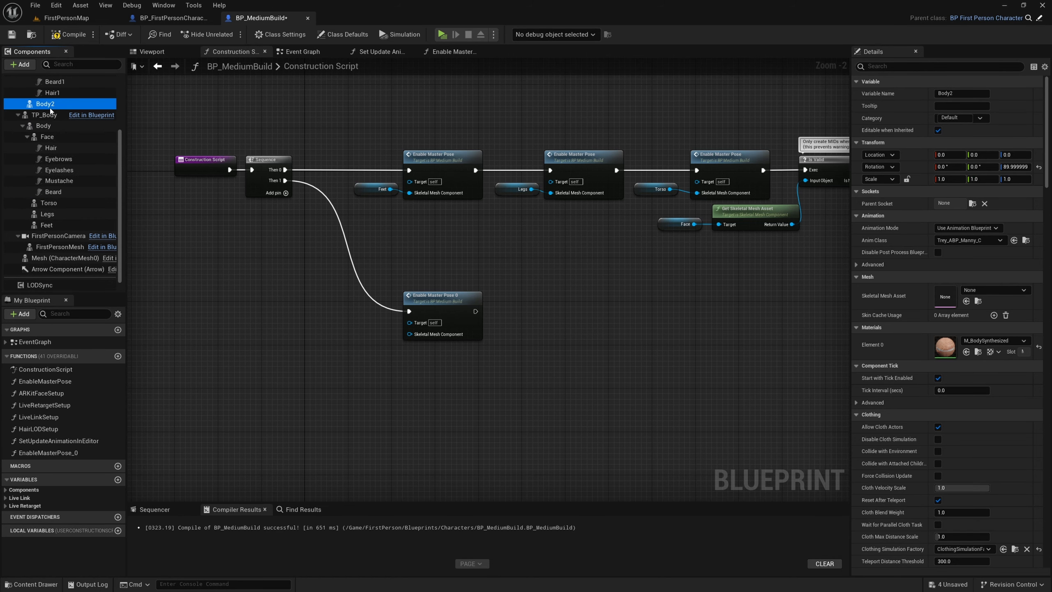
drag(45, 104, 52, 186)
scroll(72, 188, up, 3)
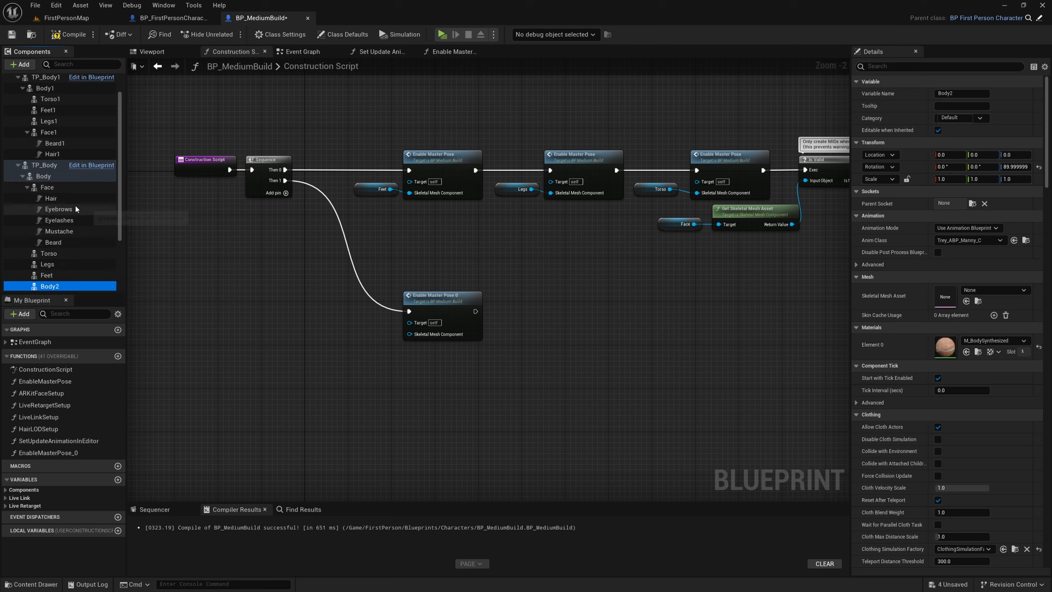
scroll(75, 204, up, 2)
click(46, 101)
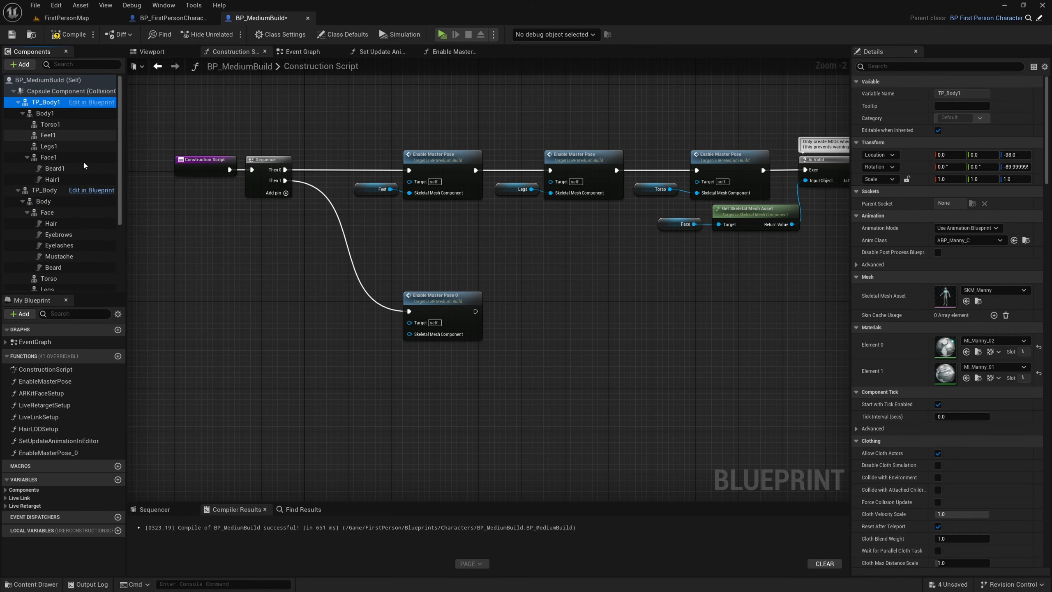
scroll(60, 249, down, 3)
click(57, 238)
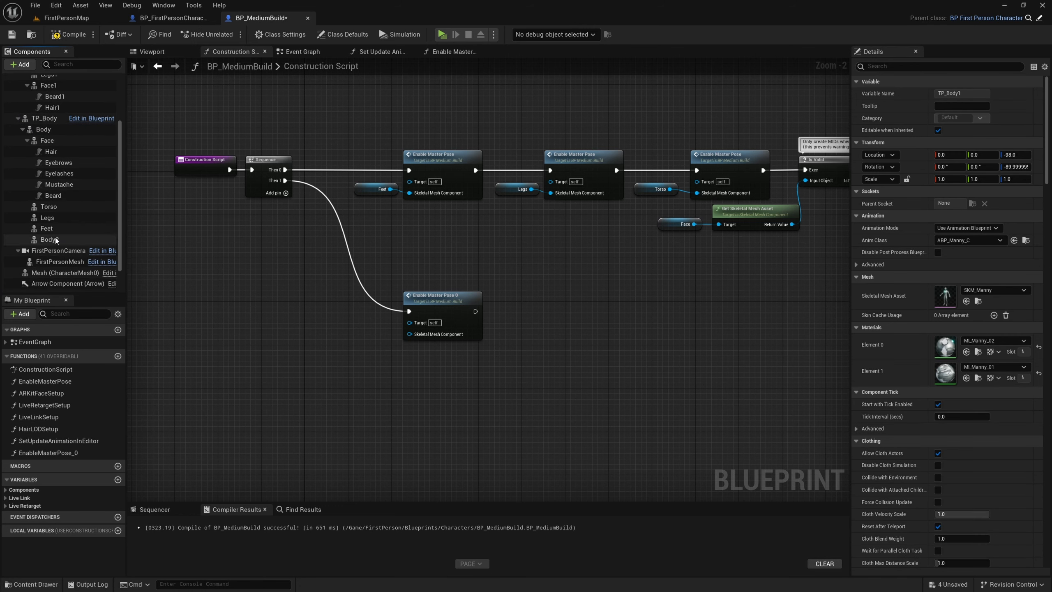
drag(58, 234, 53, 114)
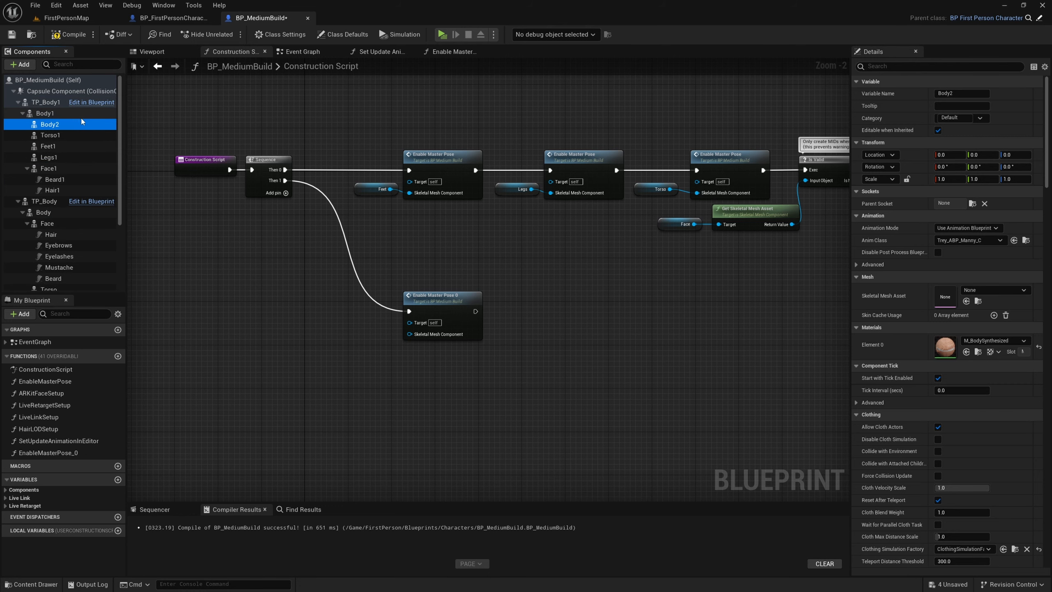
Examine in the viewport which meshes belong to Body1, Body, FirstPersonMesh and Body2
click(58, 115)
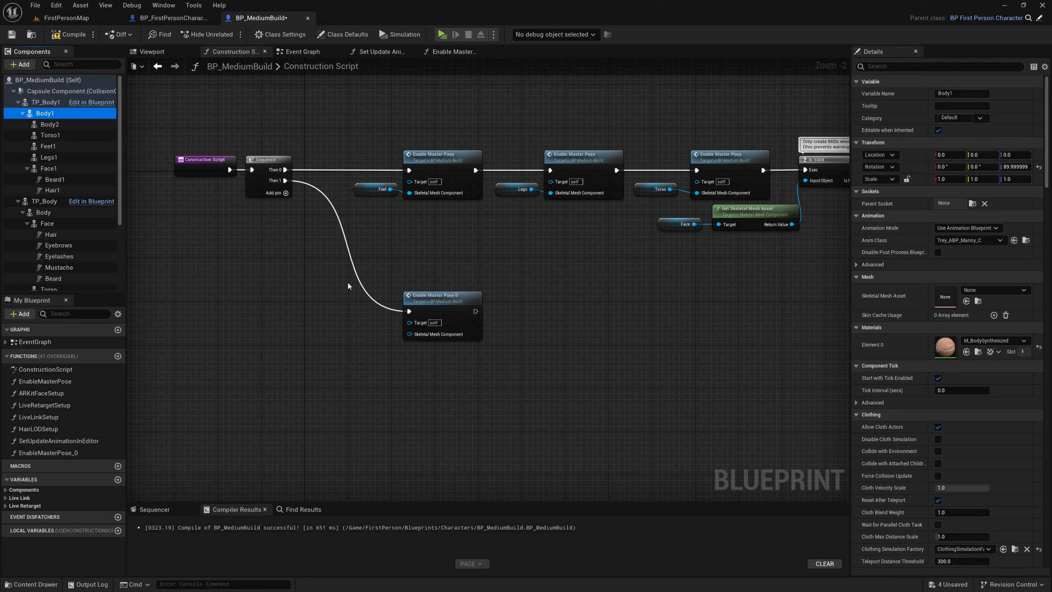
click(158, 54)
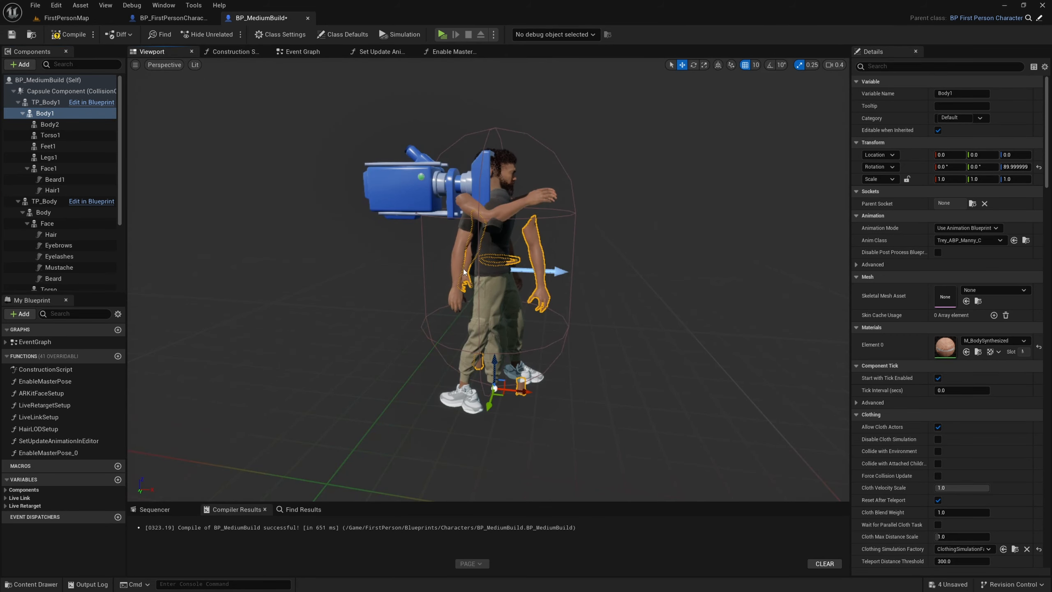
click(465, 254)
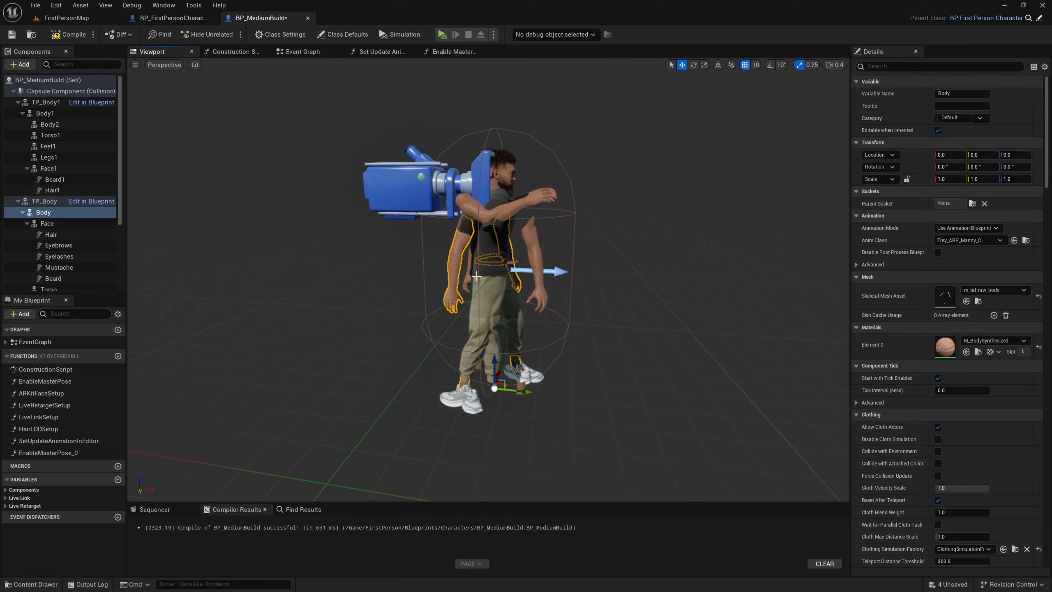
scroll(476, 276, up, 10)
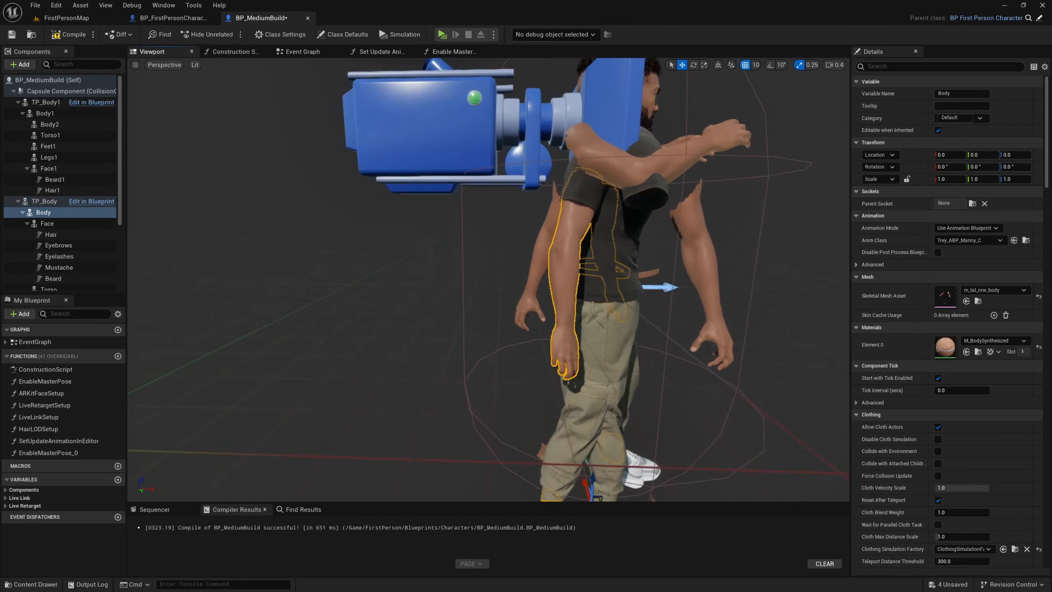
scroll(473, 291, down, 8)
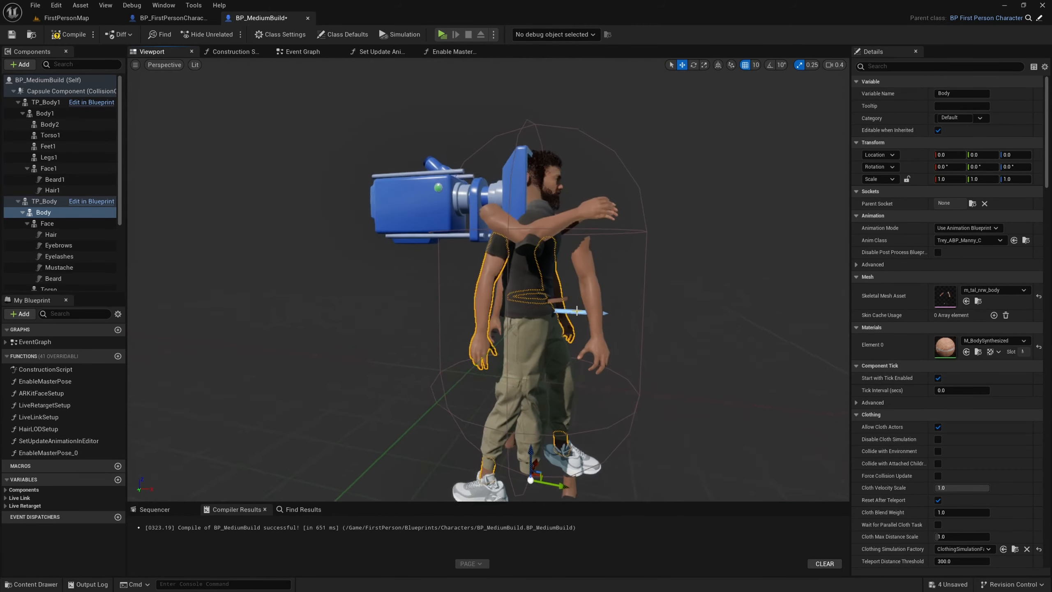
click(551, 228)
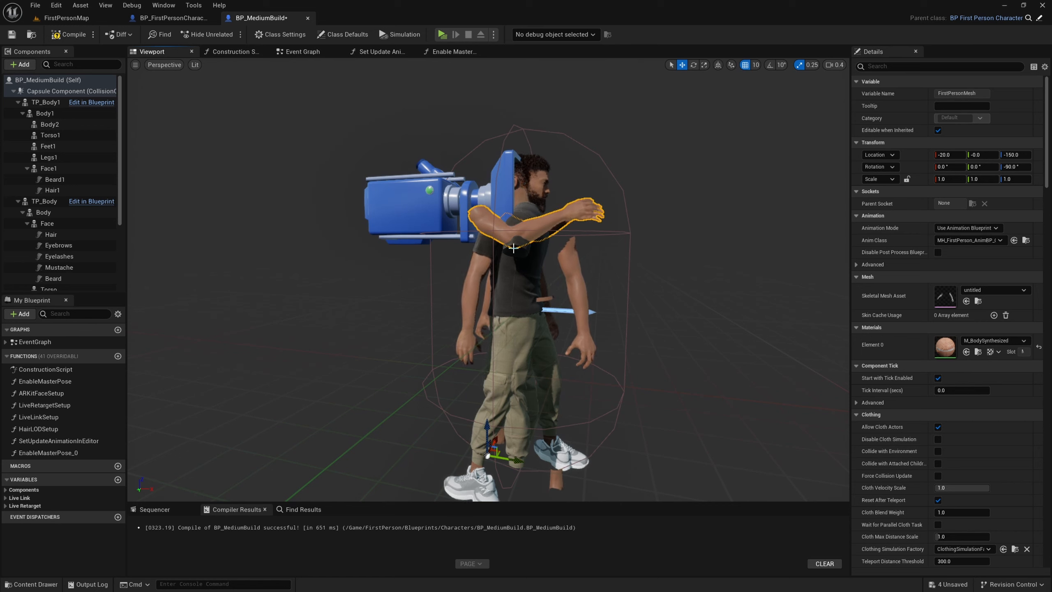
right_drag(540, 286, 567, 281)
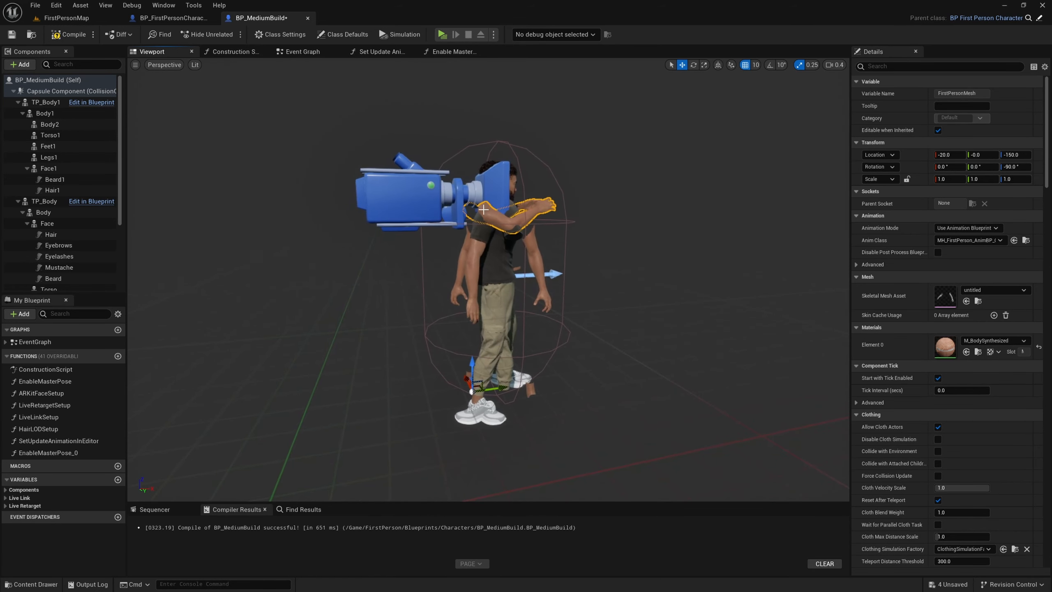
click(534, 392)
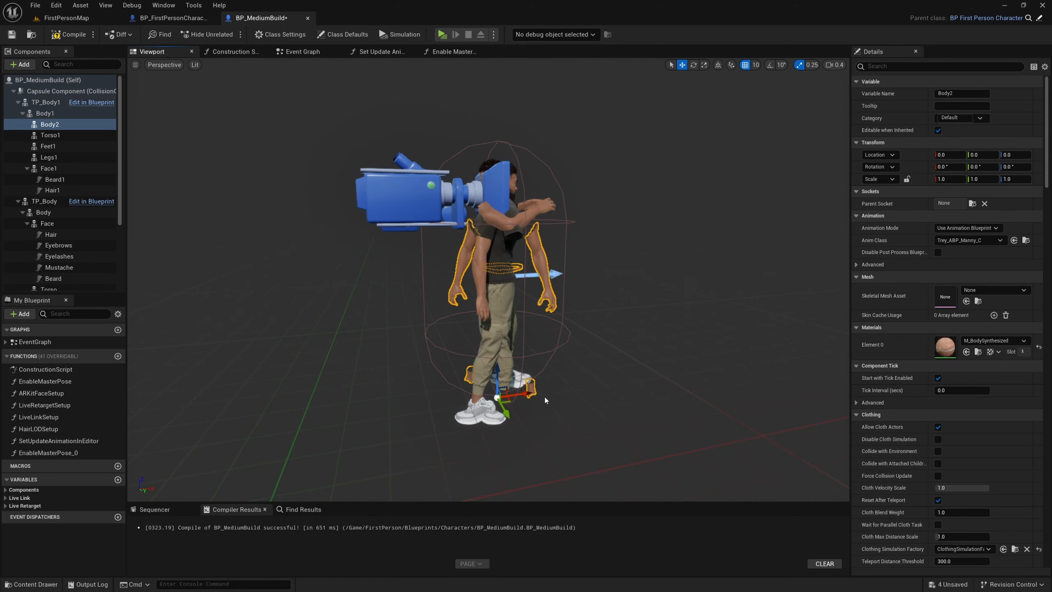
Locate the FirstPersonMesh's arms-only asset, untitled, and assign it as Body1's skeletal mesh
mouse_move(523, 393)
right_down()
mouse_move(510, 393)
mouse_move(541, 400)
right_up()
click(495, 225)
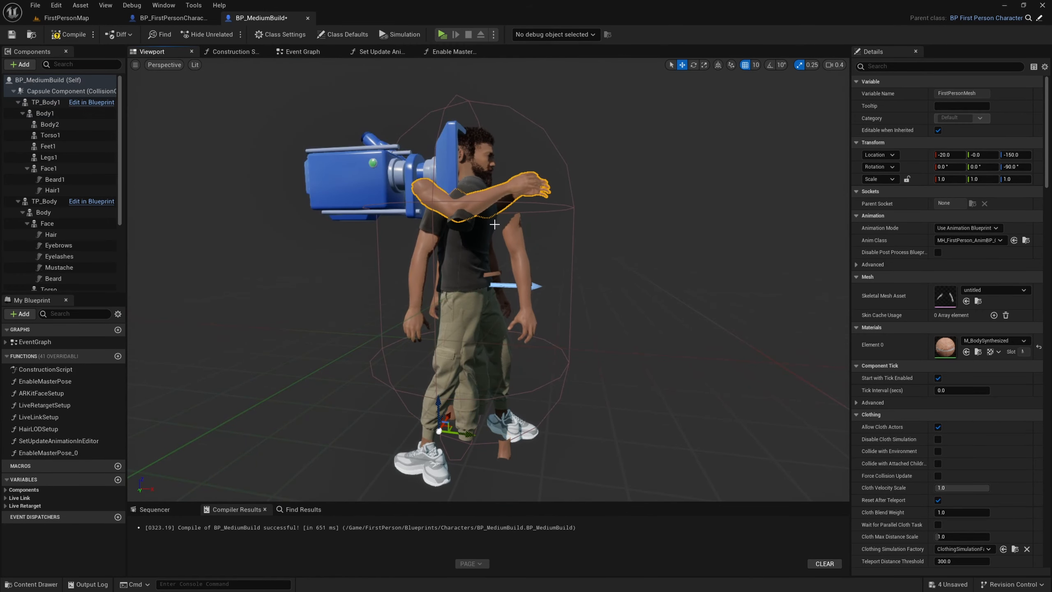
click(979, 302)
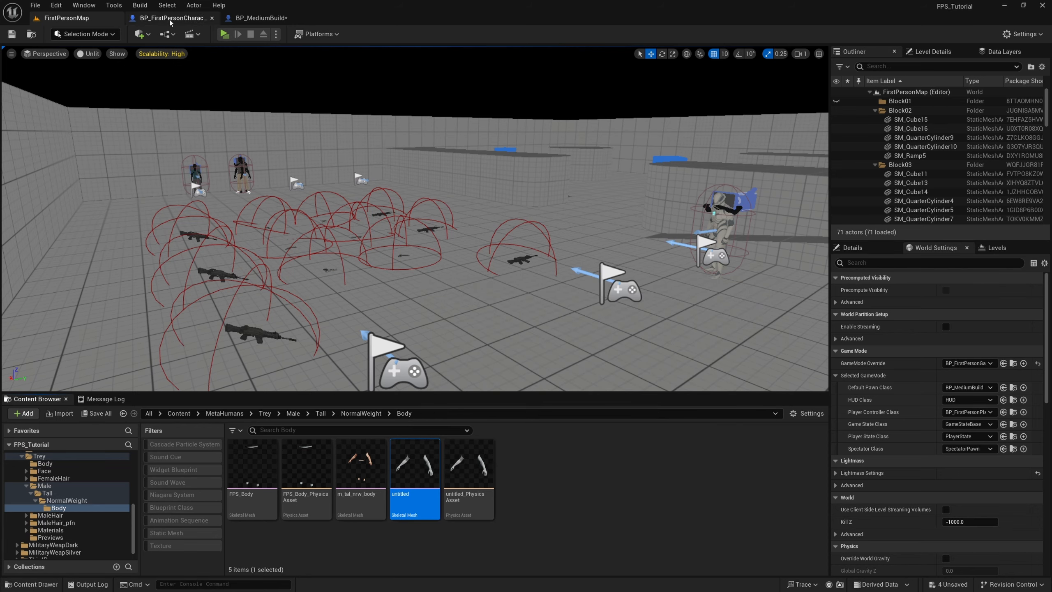
click(258, 20)
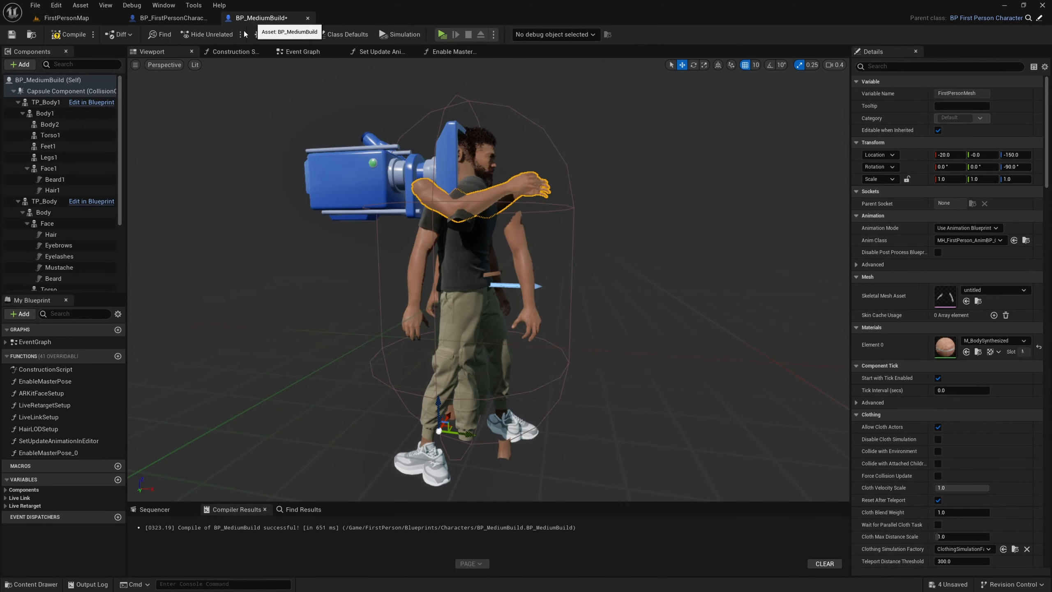
click(48, 115)
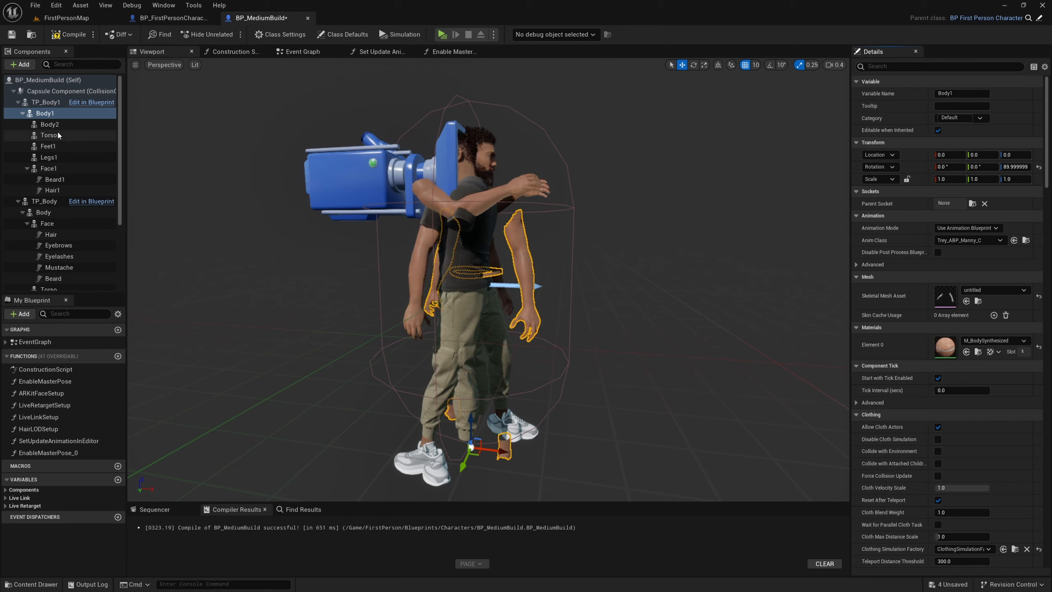
Assign the FPS_Body asset from the MetaHuman's Body folder as Body2's skeletal mesh
click(61, 18)
click(255, 497)
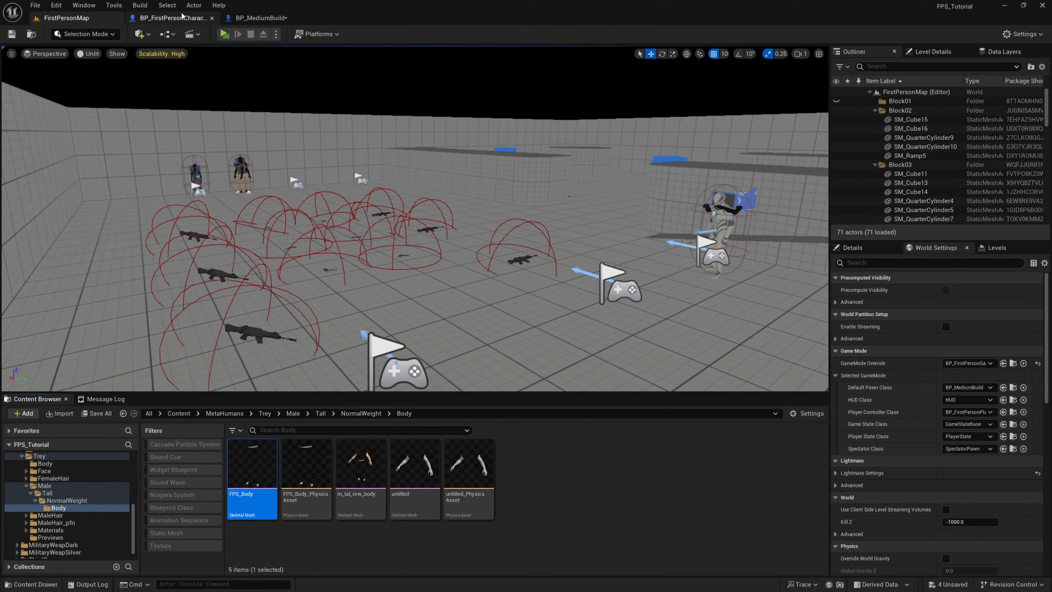
click(252, 18)
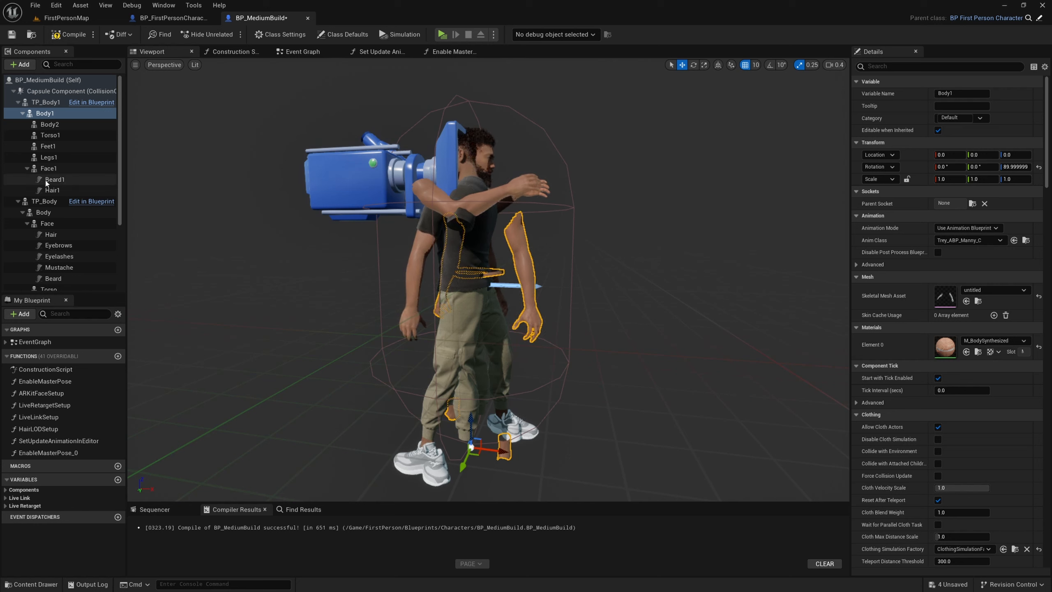
click(50, 125)
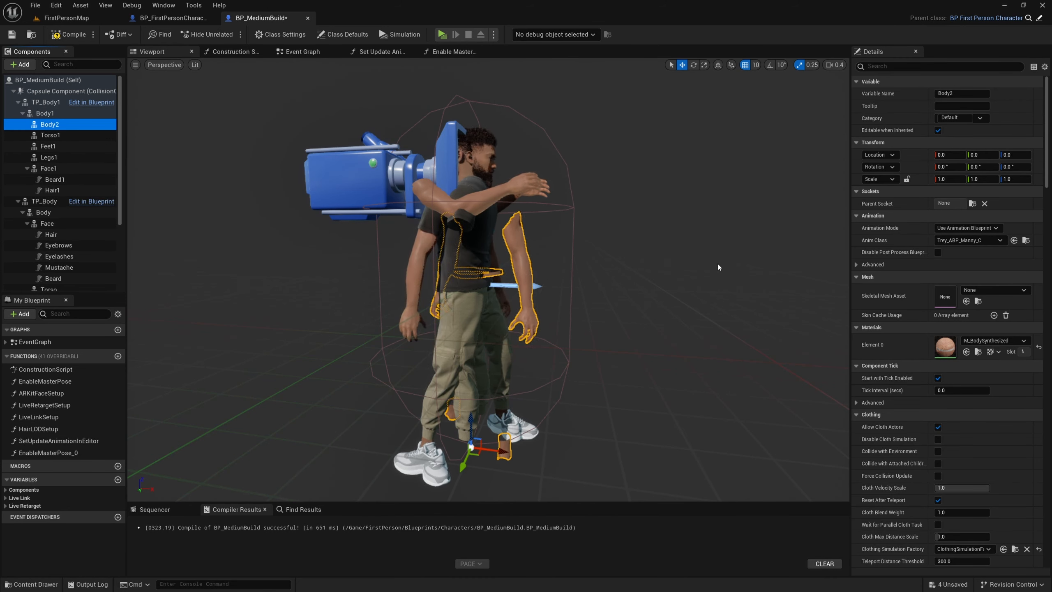
click(966, 301)
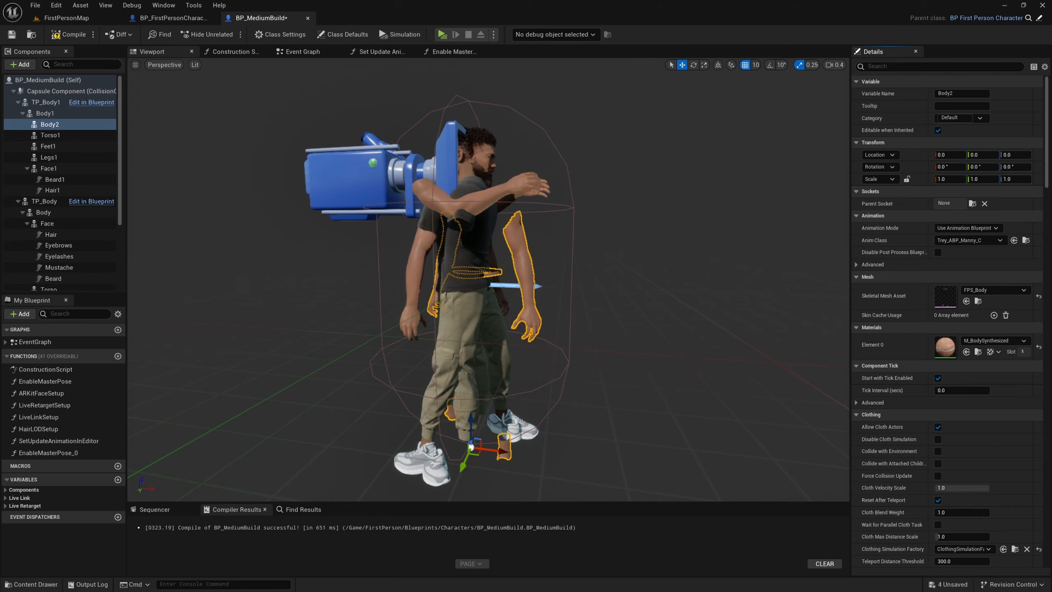
mouse_move(625, 359)
right_down()
mouse_move(640, 362)
mouse_move(625, 358)
right_up()
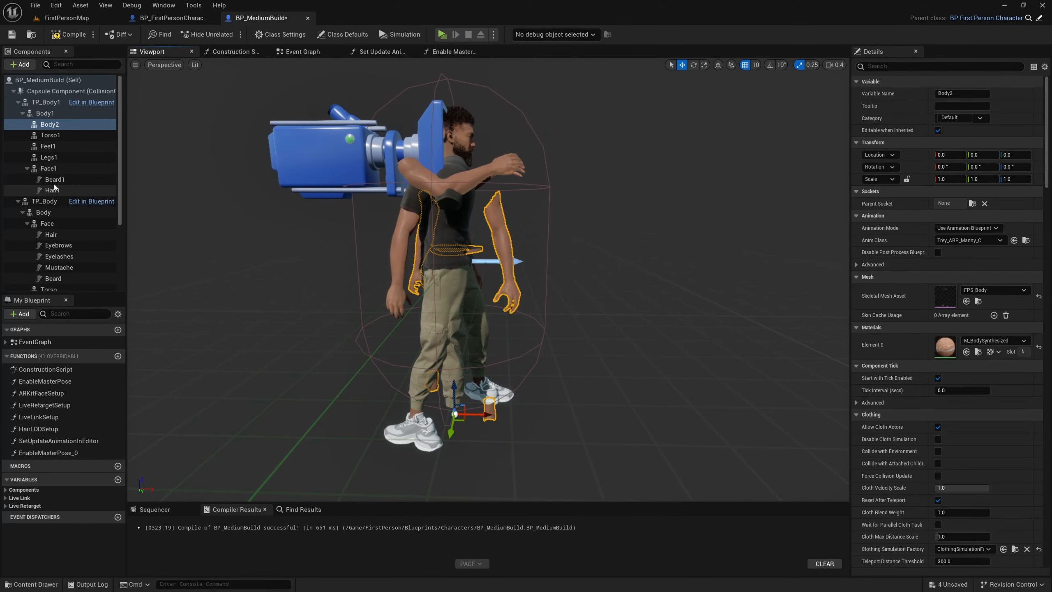
Add a Body2 reference to the Construction Script and connect it to the Skeletal Mesh Component input of Enable Master Pose 0
click(453, 51)
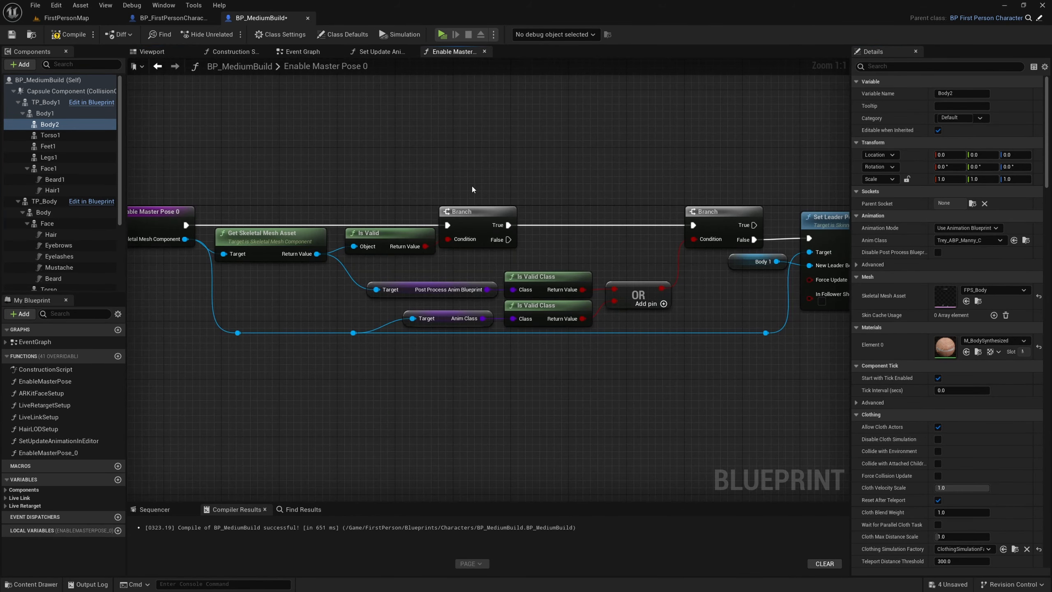
right_drag(266, 358, 363, 355)
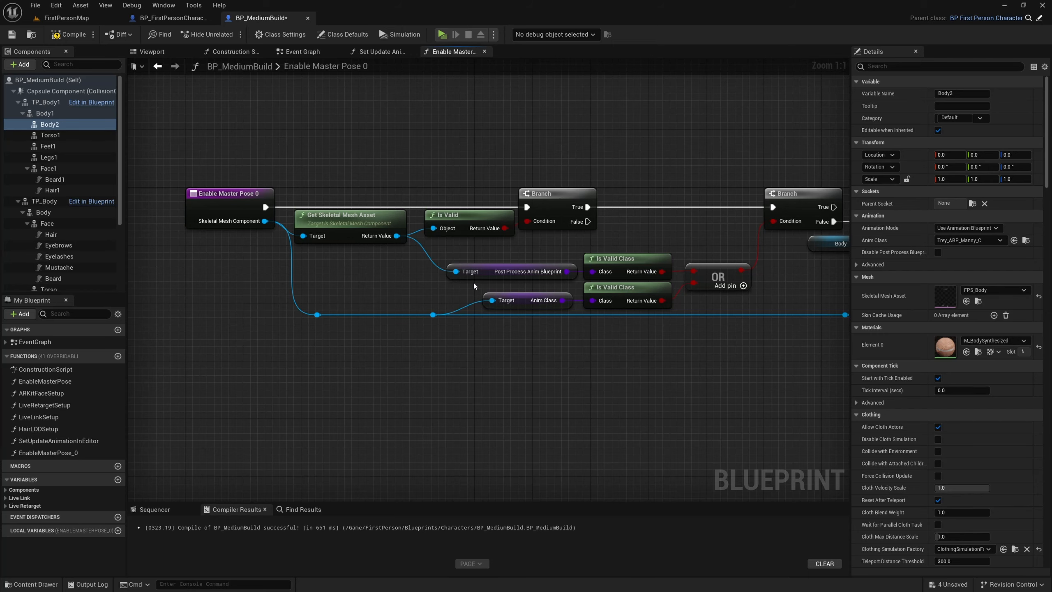
click(232, 51)
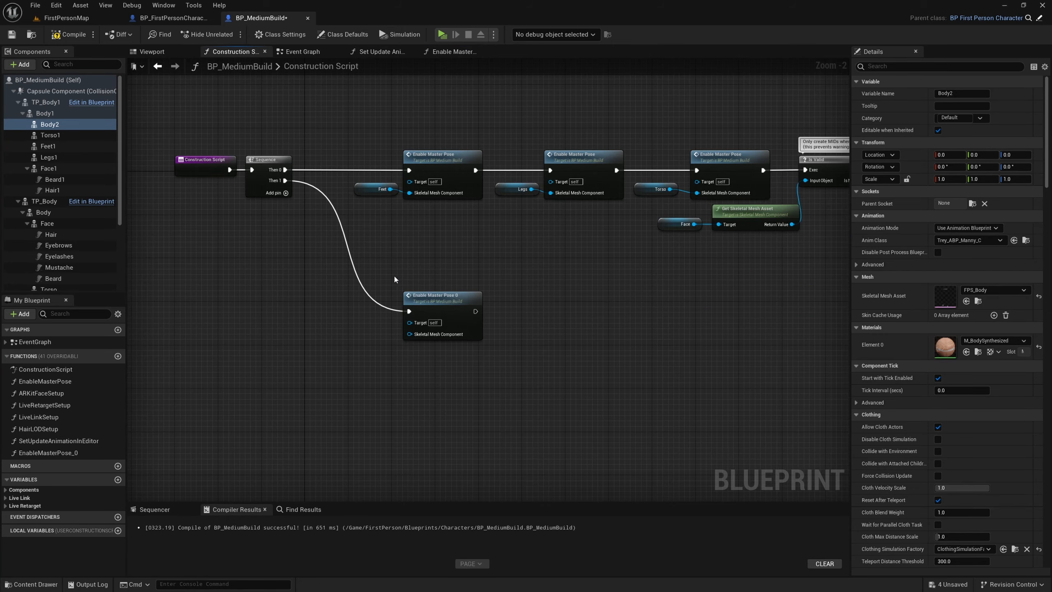
scroll(394, 279, up, 2)
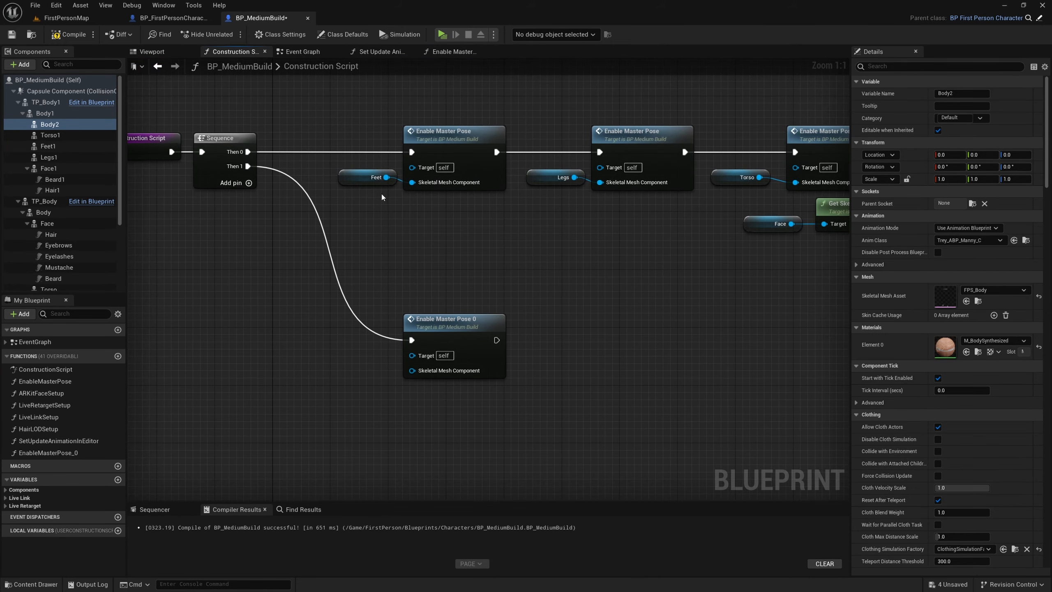
scroll(331, 232, down, 1)
scroll(288, 268, up, 1)
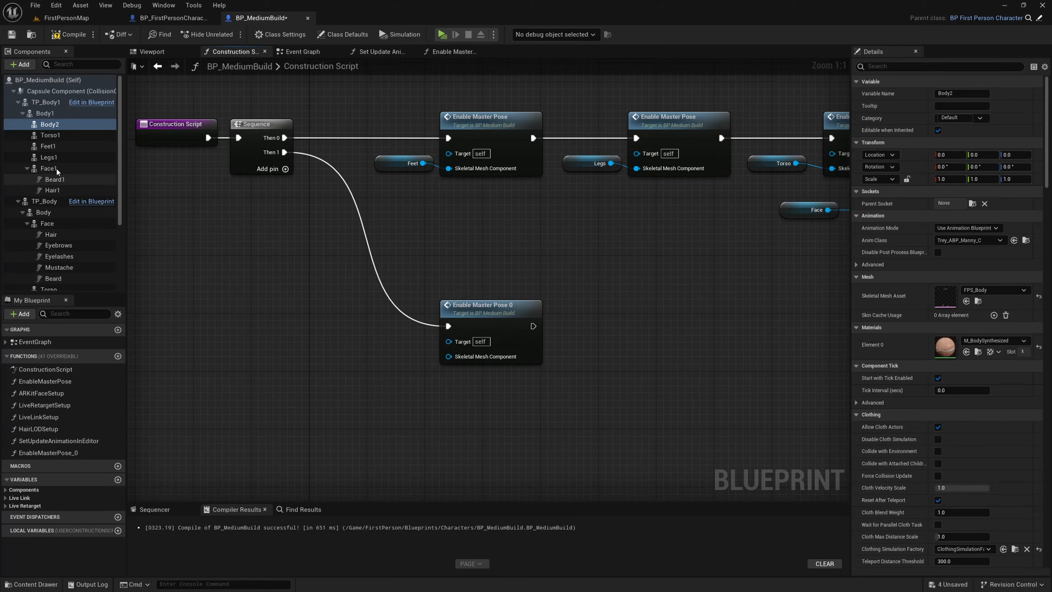
drag(50, 125, 475, 330)
drag(443, 388, 449, 360)
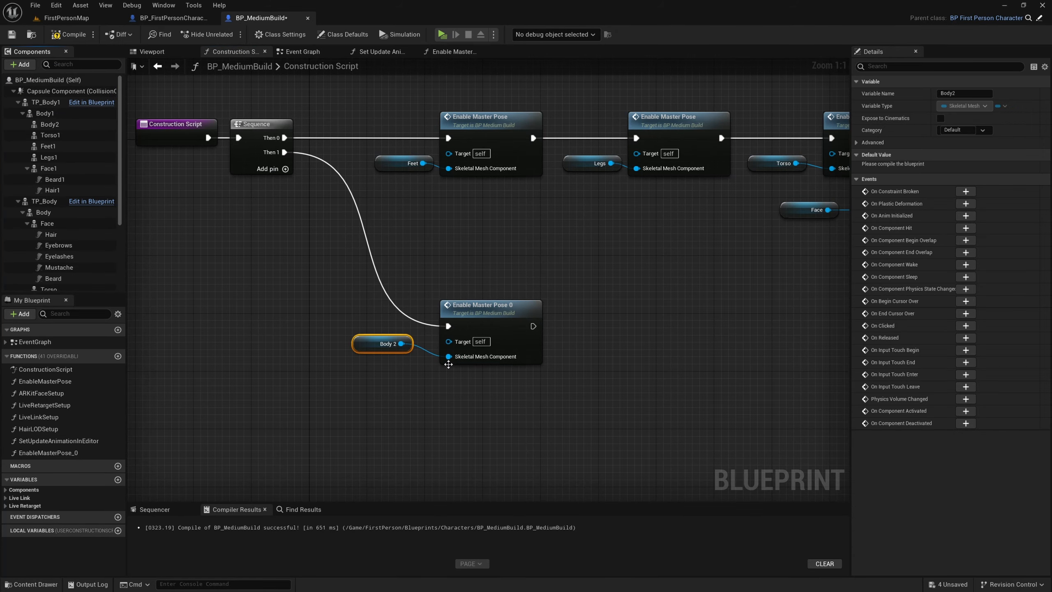
click(559, 404)
right_drag(559, 404, 470, 317)
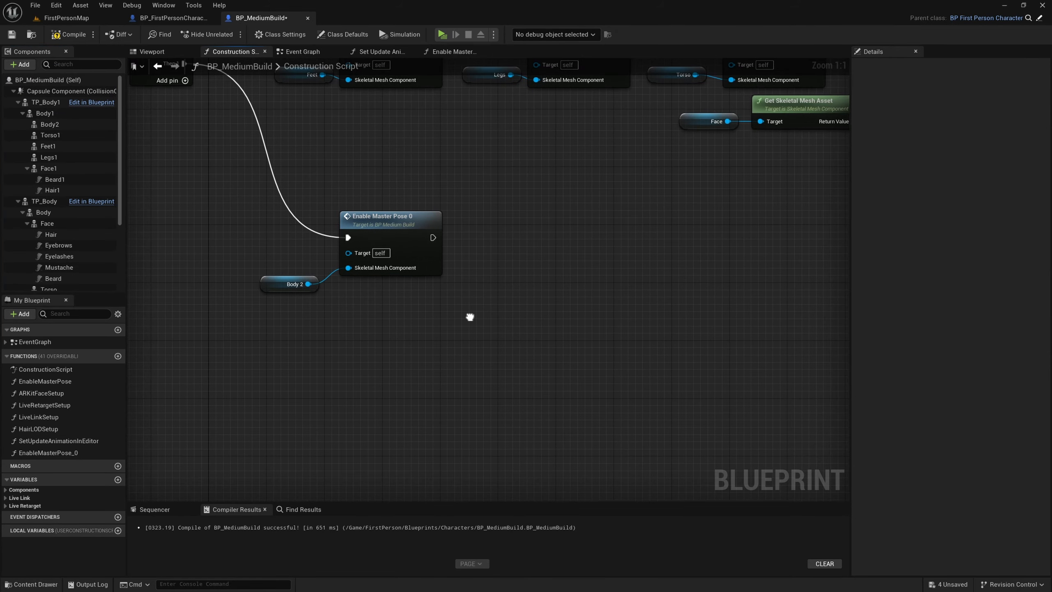
Add references to Torso1, Feet1 and Legs1 to the Construction Script below the Enable Master Pose 0 call
right_drag(140, 144, 214, 171)
click(66, 135)
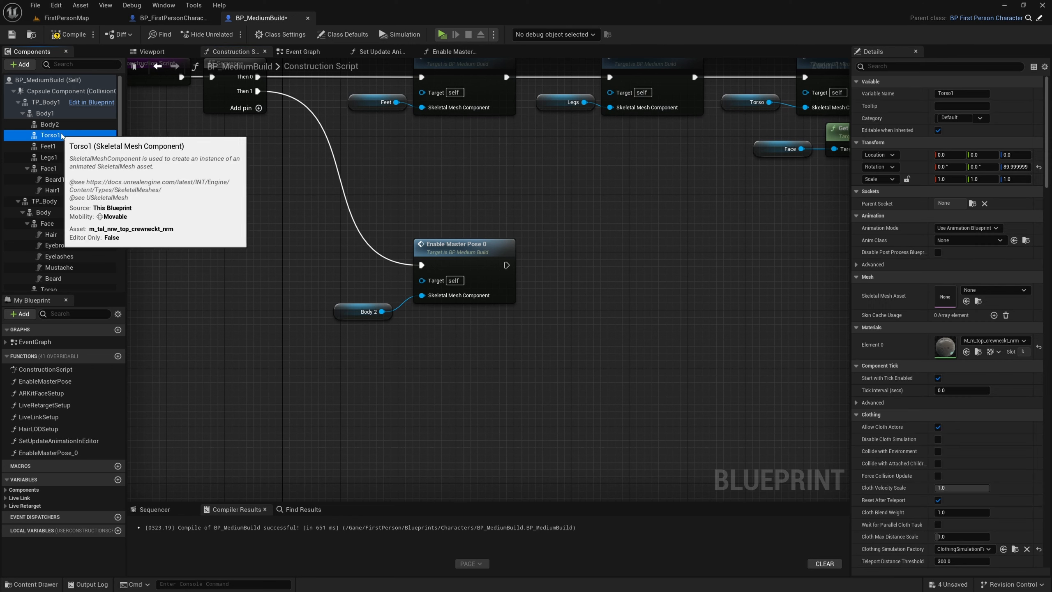
ctrl+click(58, 146)
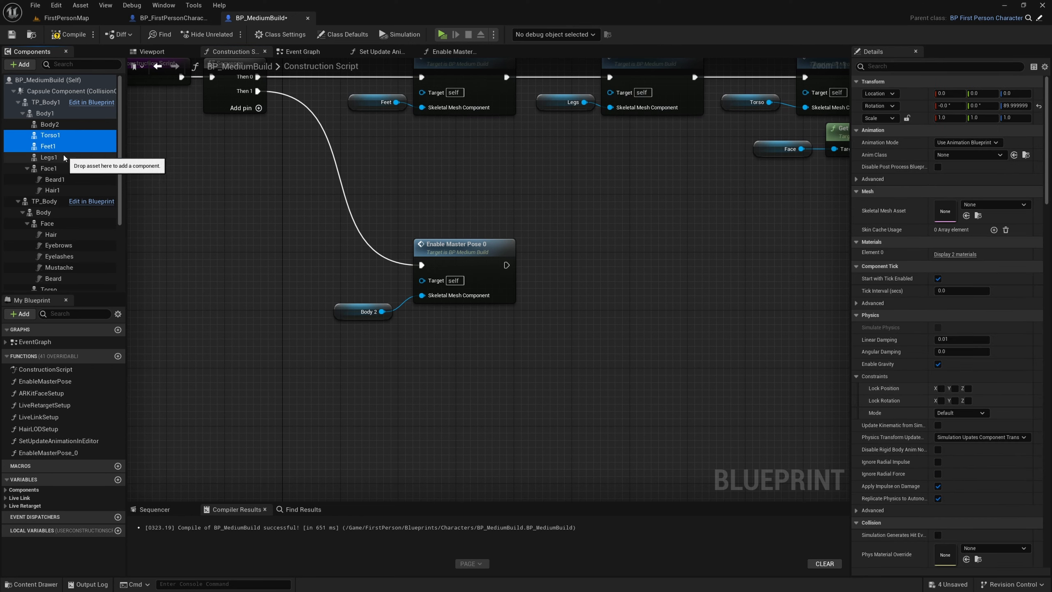
ctrl+click(57, 157)
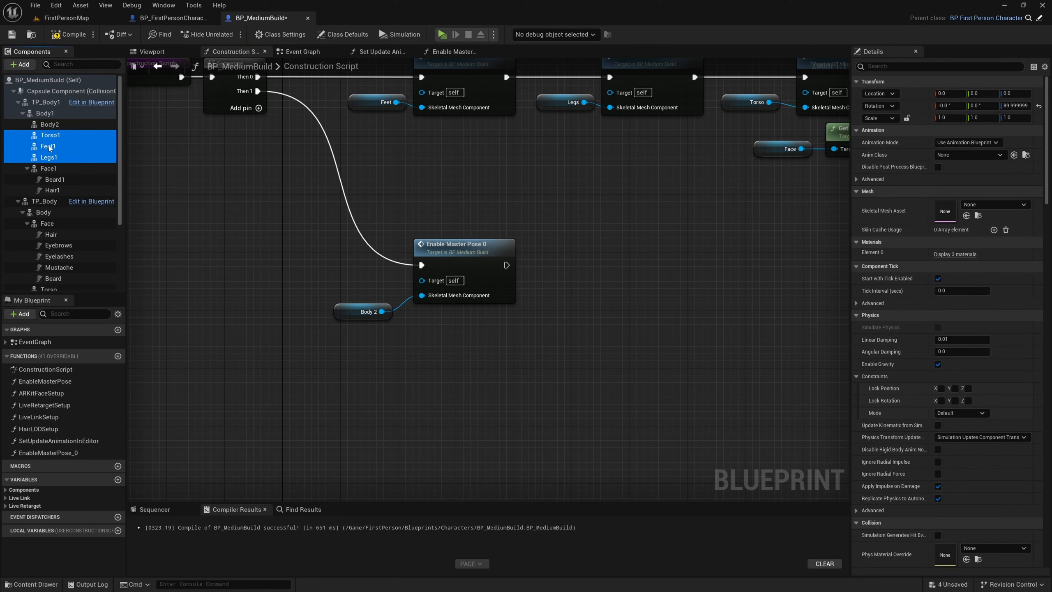
drag(47, 146, 578, 342)
right_drag(604, 333, 460, 324)
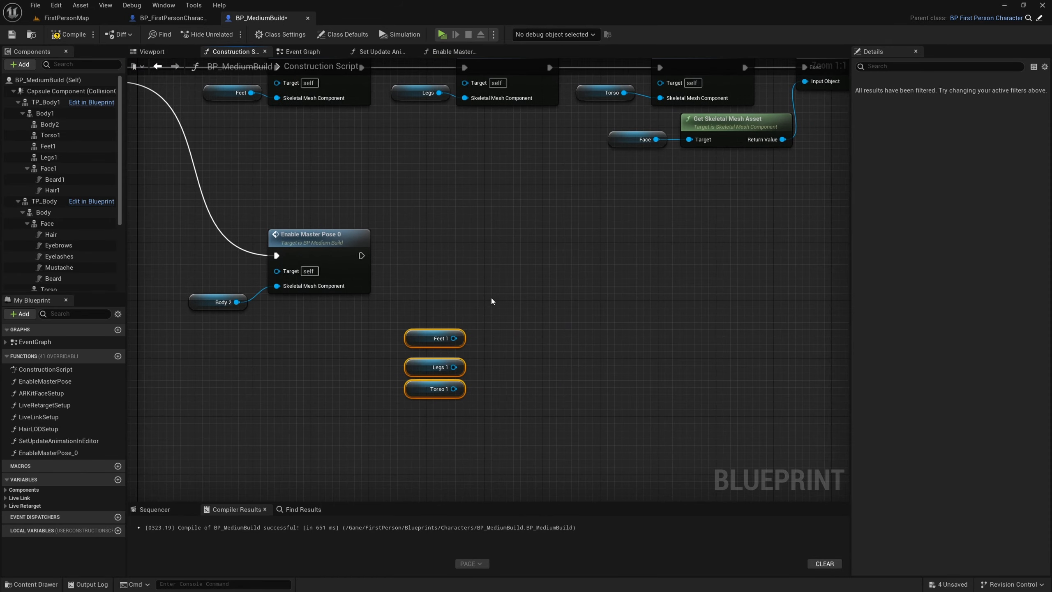
click(393, 313)
Paste three copies of the Enable Master Pose 0 call, chain their execution after the original, and space them out in a row
click(329, 237)
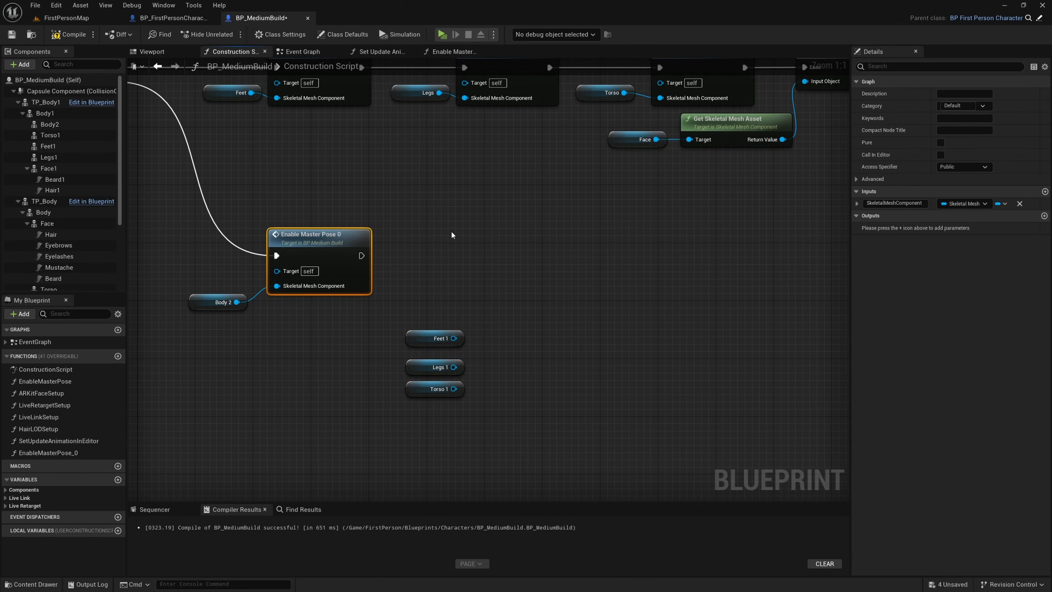
key(ctrl+v)
key(ctrl+v)
key(ctrl+v)
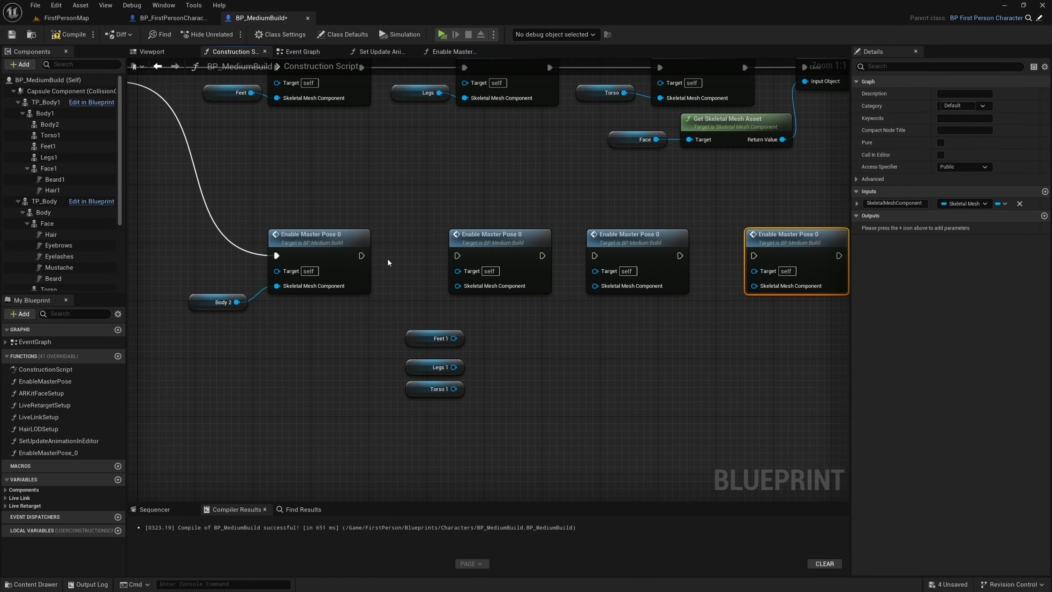
drag(360, 255, 457, 255)
drag(542, 256, 753, 256)
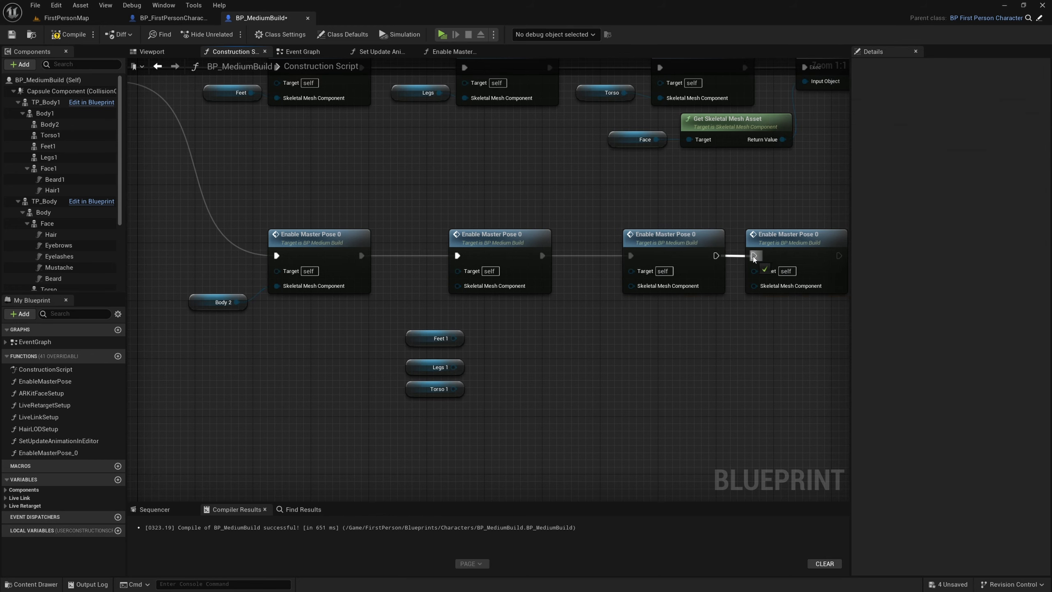
right_drag(713, 341, 593, 331)
drag(666, 243, 729, 242)
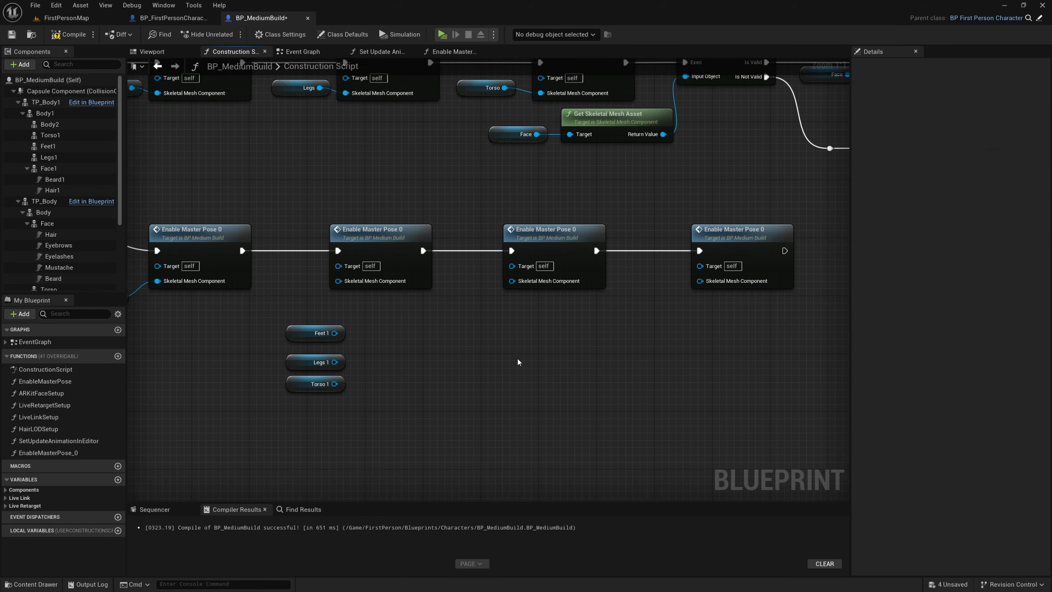
Connect Feet1, Legs1 and Torso1 to the Skeletal Mesh Component inputs of the three added Enable Master Pose 0 calls
right_drag(301, 338, 459, 403)
drag(458, 403, 496, 346)
right_drag(496, 348, 412, 333)
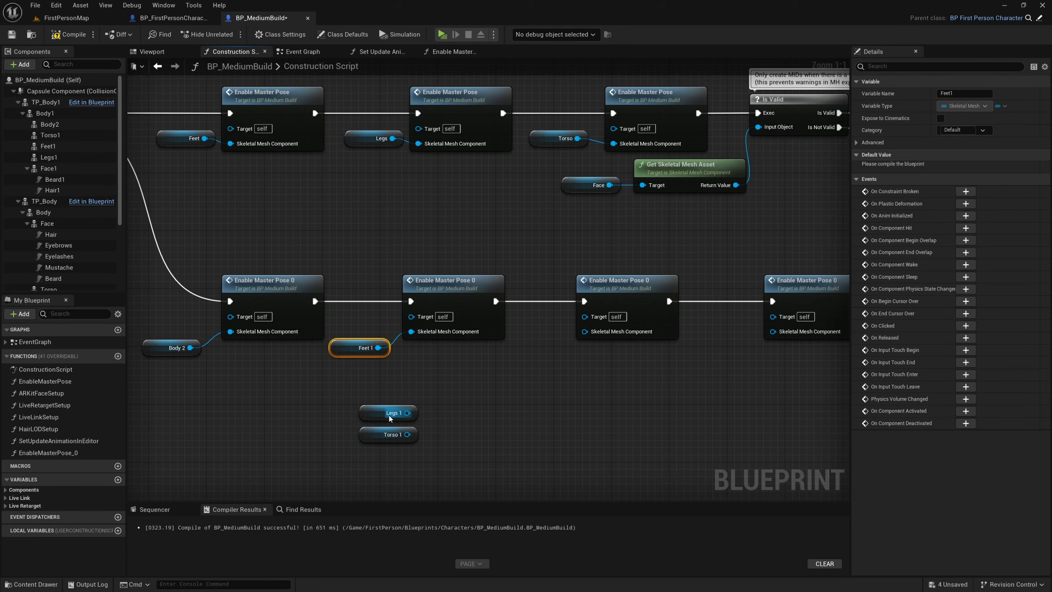
drag(385, 407, 584, 331)
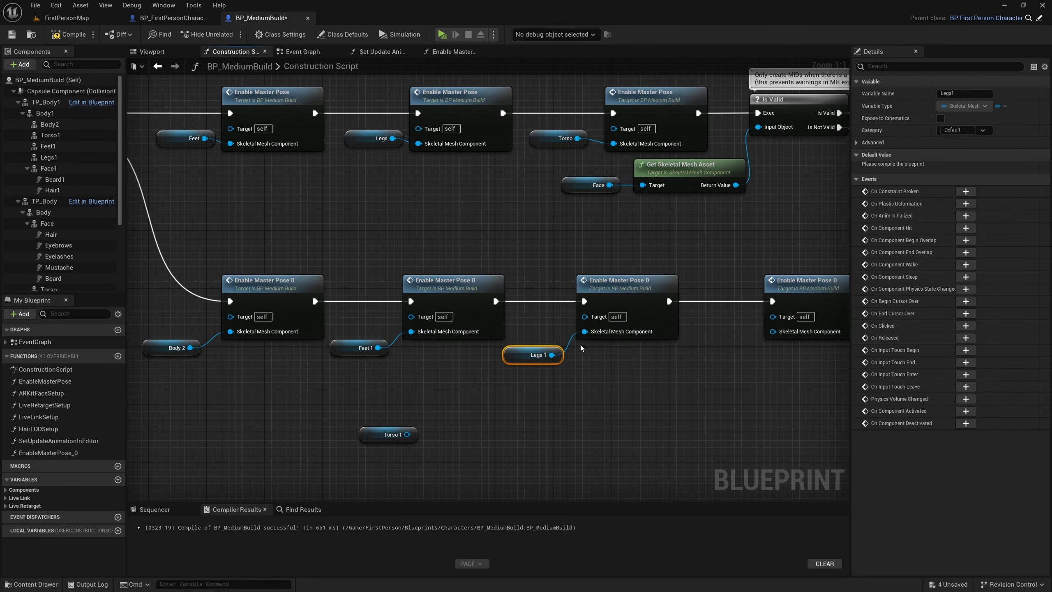
drag(372, 434, 772, 335)
Compile BP_MediumBuild and inspect the two overlapping character bodies in the viewport
scroll(773, 334, down, 3)
right_drag(137, 83, 238, 148)
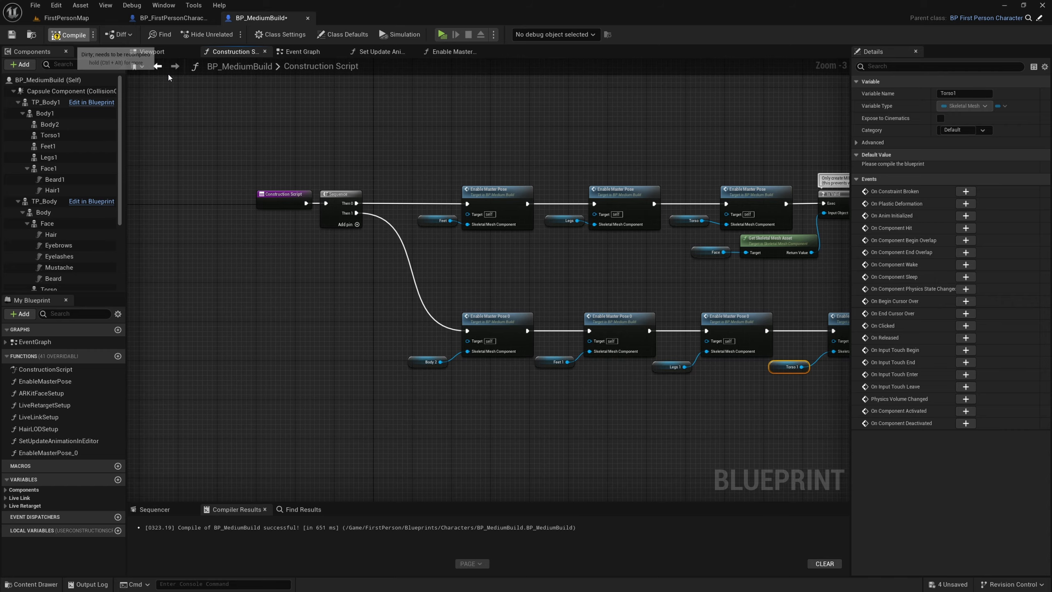
click(152, 51)
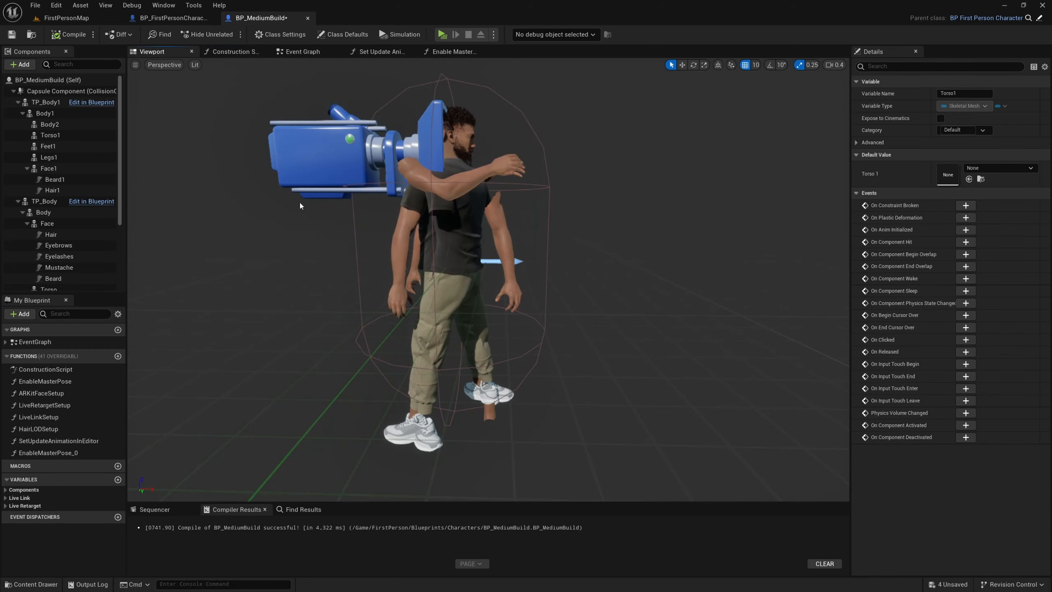
drag(301, 206, 307, 254)
drag(524, 343, 500, 265)
click(510, 270)
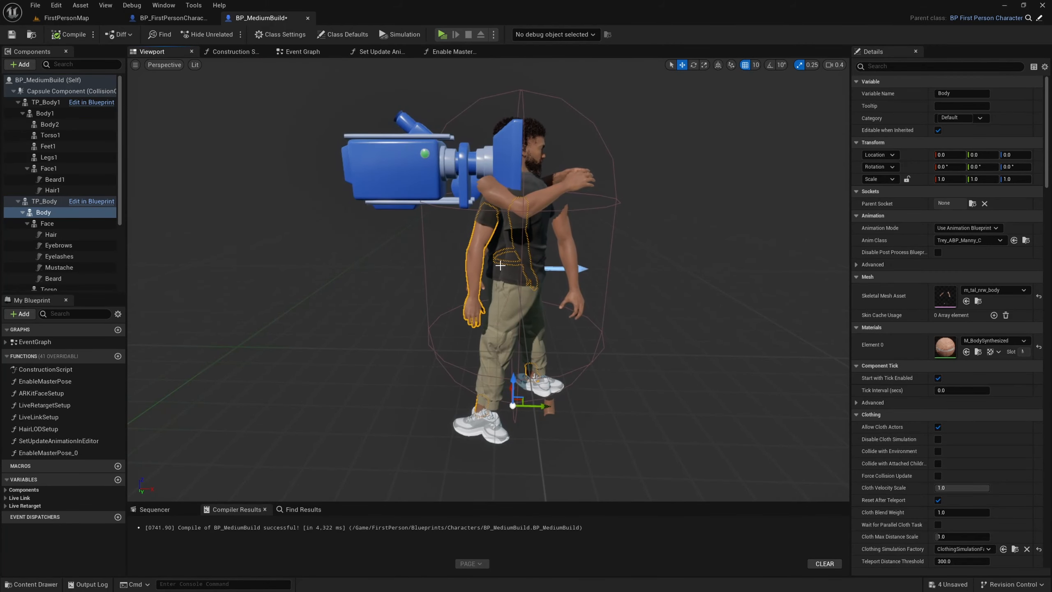
In BP_FirstPersonCharacter, move TP_Body1 backward to an X location of -40
click(143, 18)
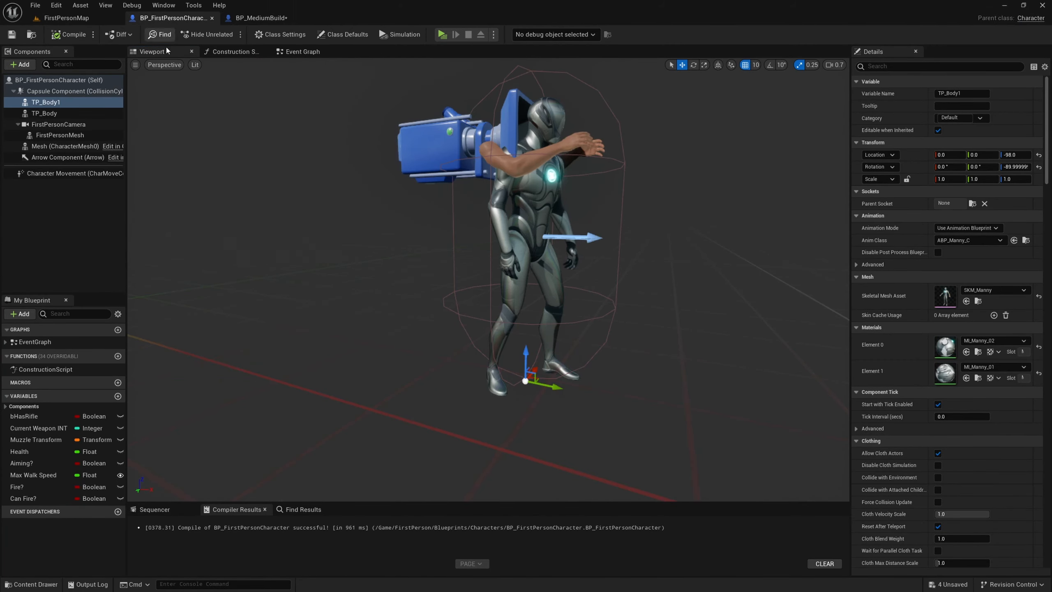
click(62, 103)
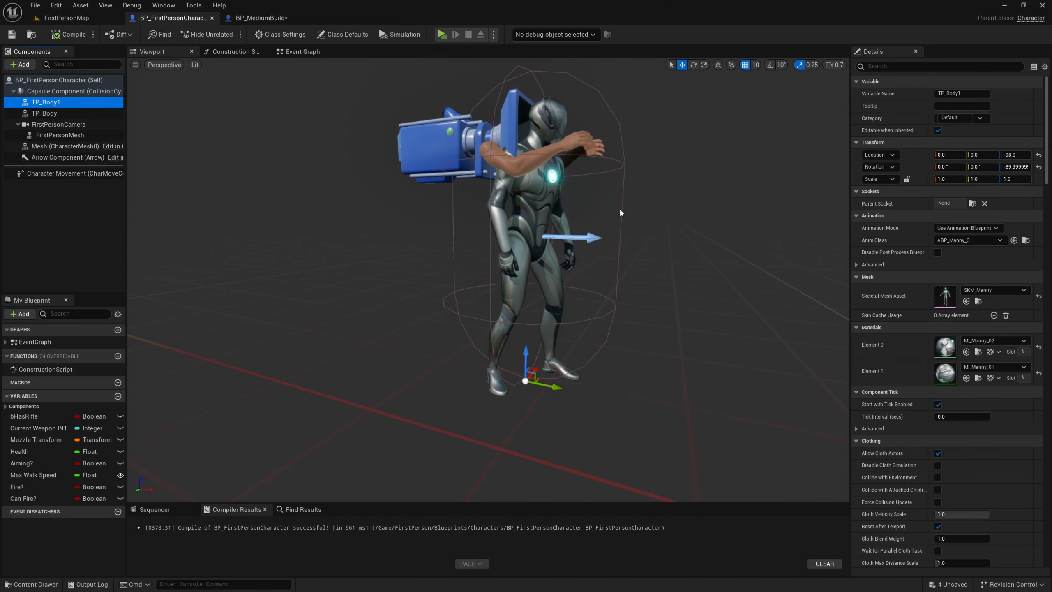
right_drag(620, 213, 618, 211)
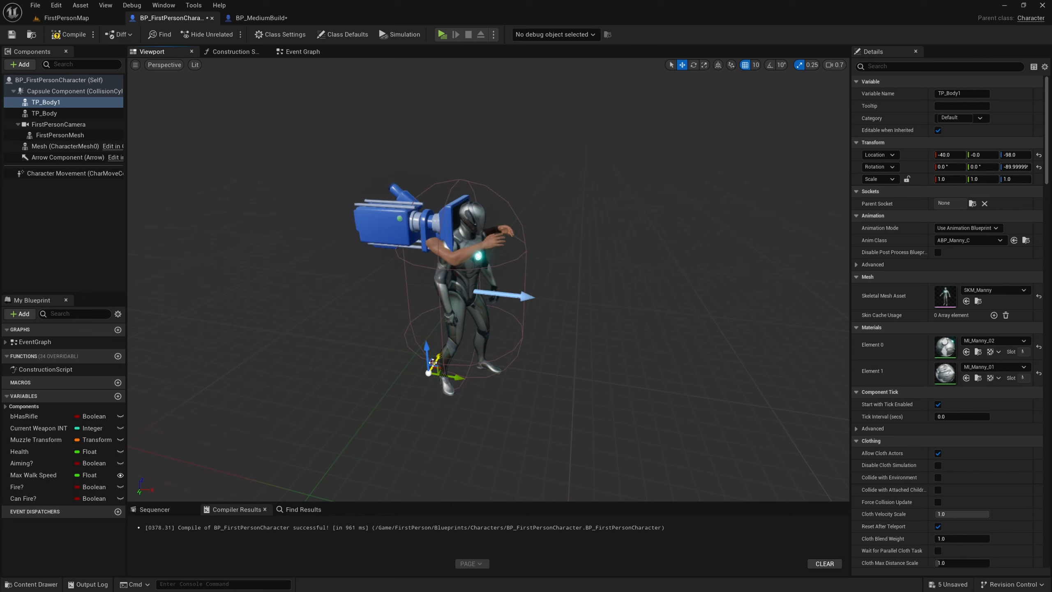
right_drag(429, 385, 429, 385)
right_drag(345, 396, 382, 397)
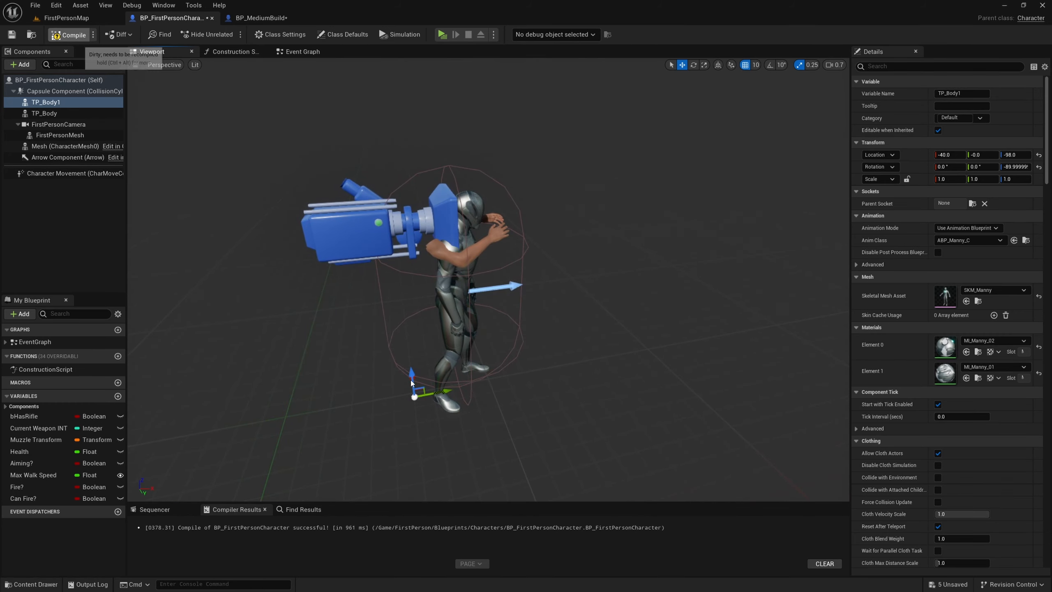
In BP_MediumBuild, try a Z rotation of -90° on Body1, and set it to 0°
click(239, 19)
right_drag(456, 253, 469, 300)
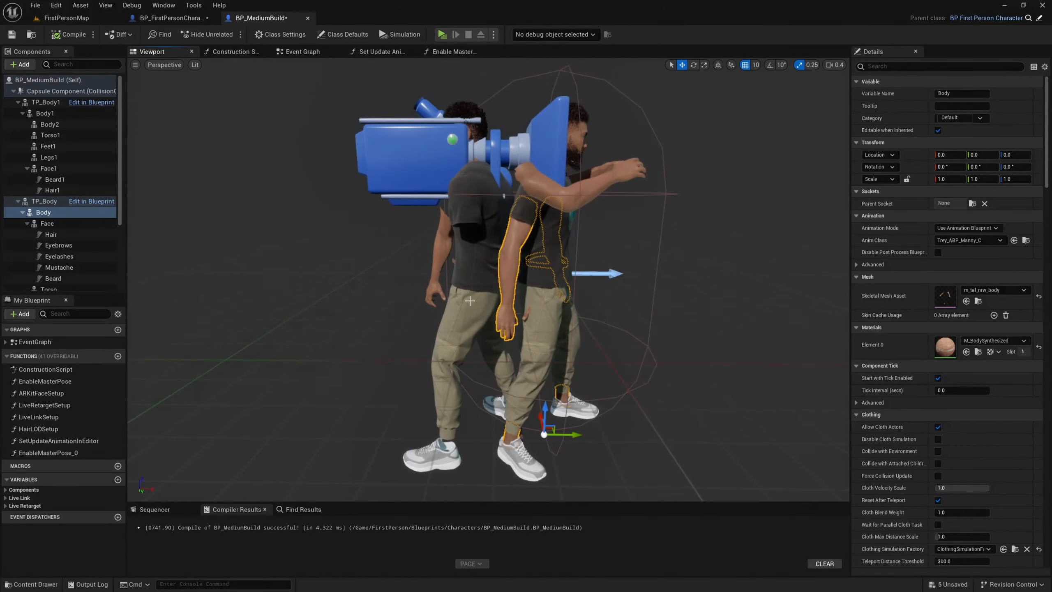
click(53, 113)
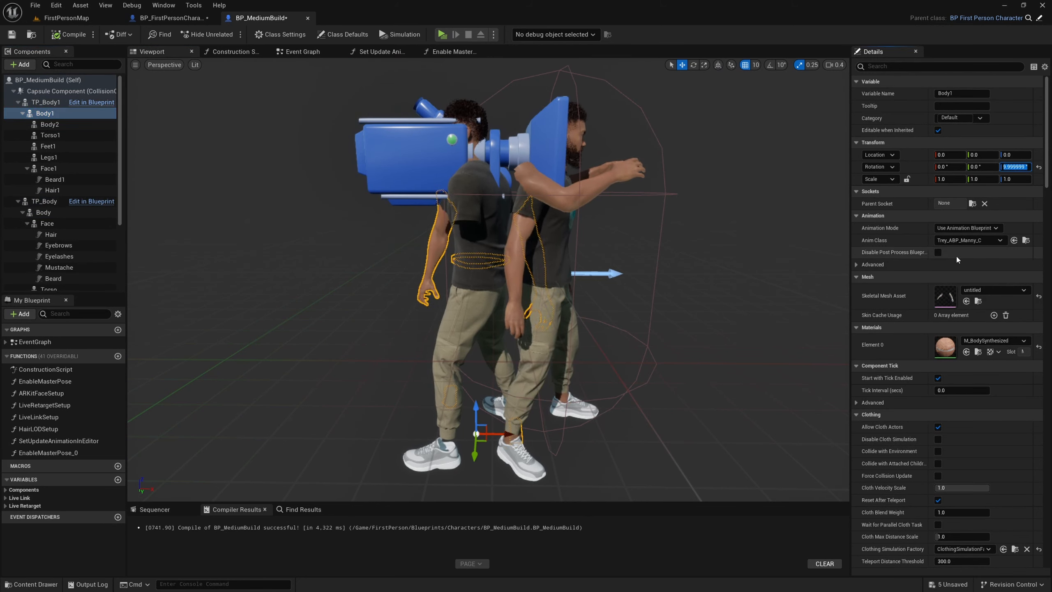
text(-90)
key(Return)
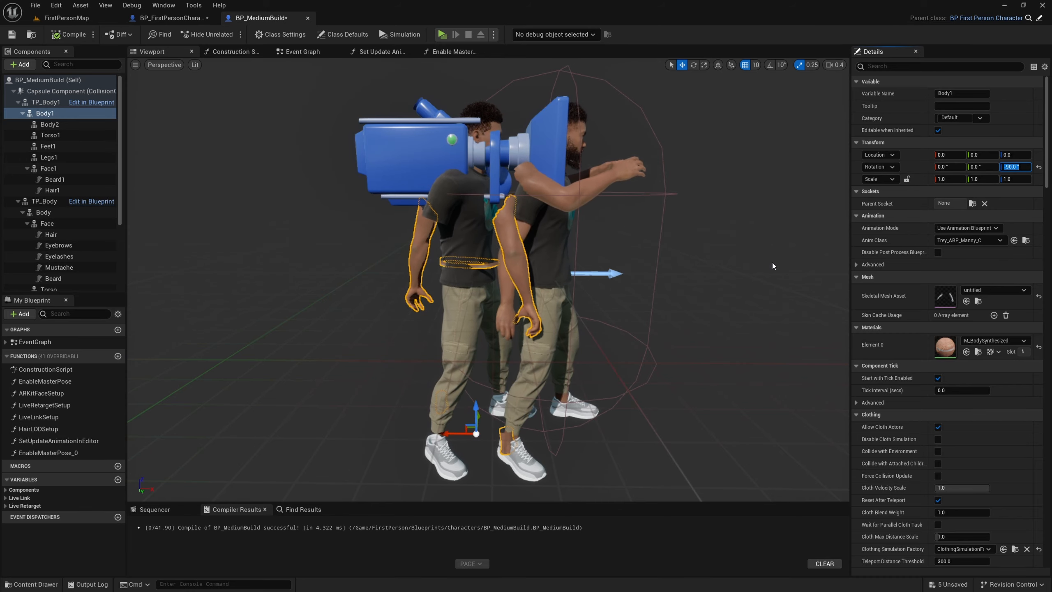
drag(773, 262, 760, 242)
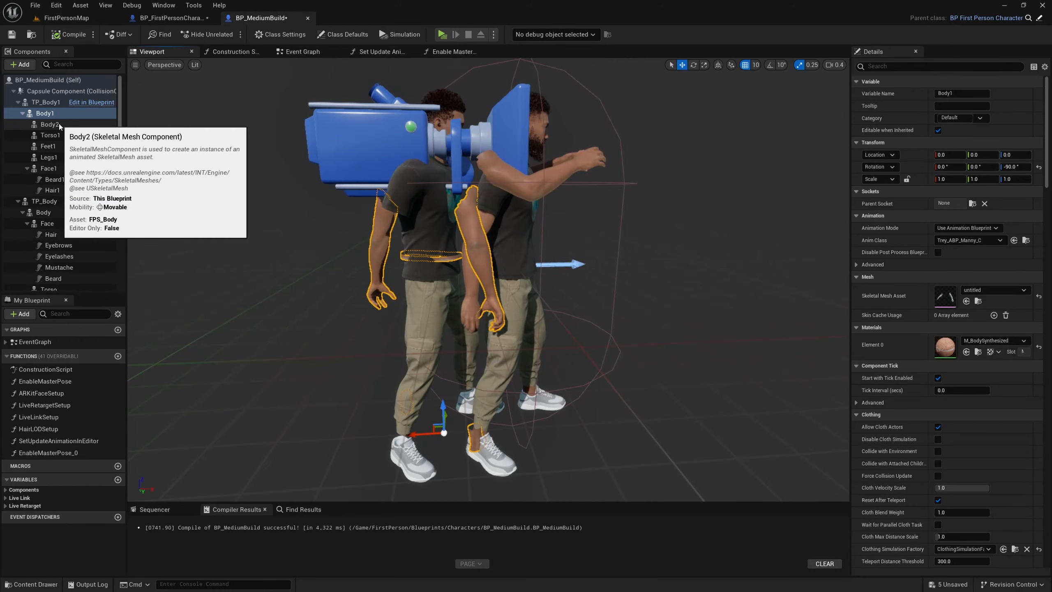
click(1020, 167)
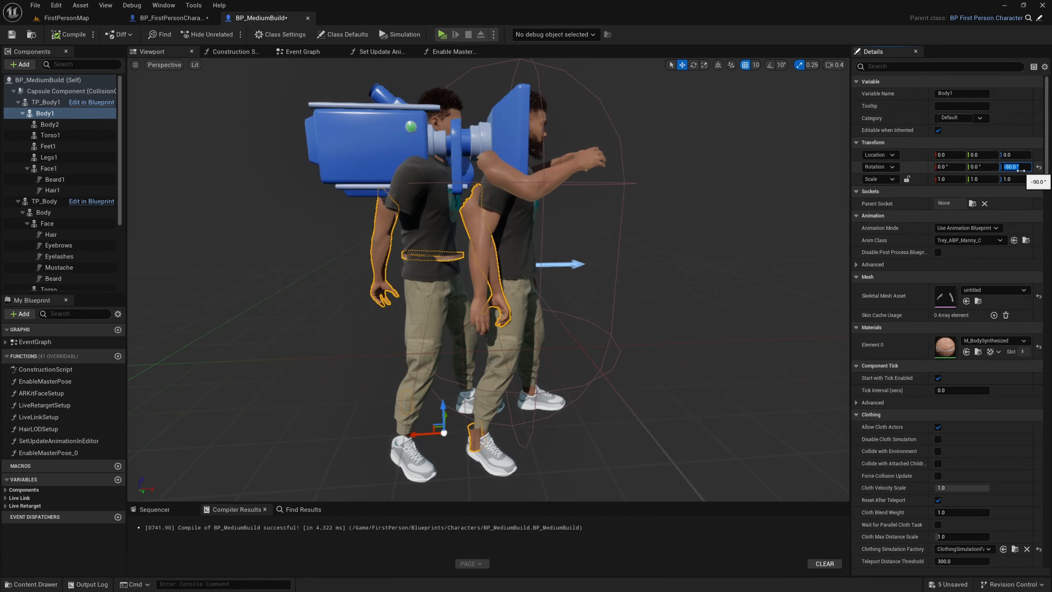
text(0)
key(Return)
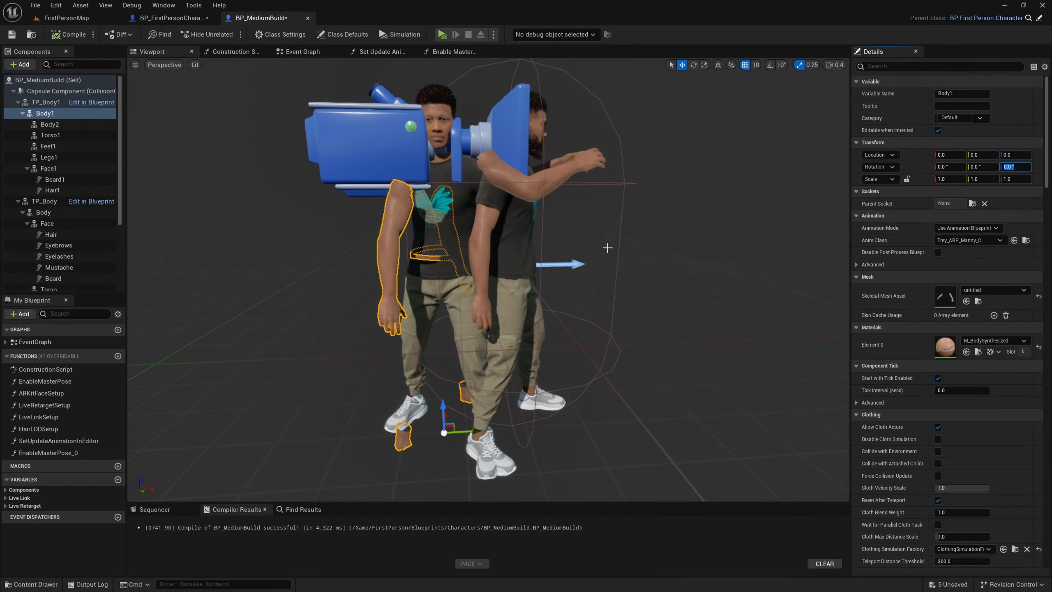
drag(607, 248, 578, 257)
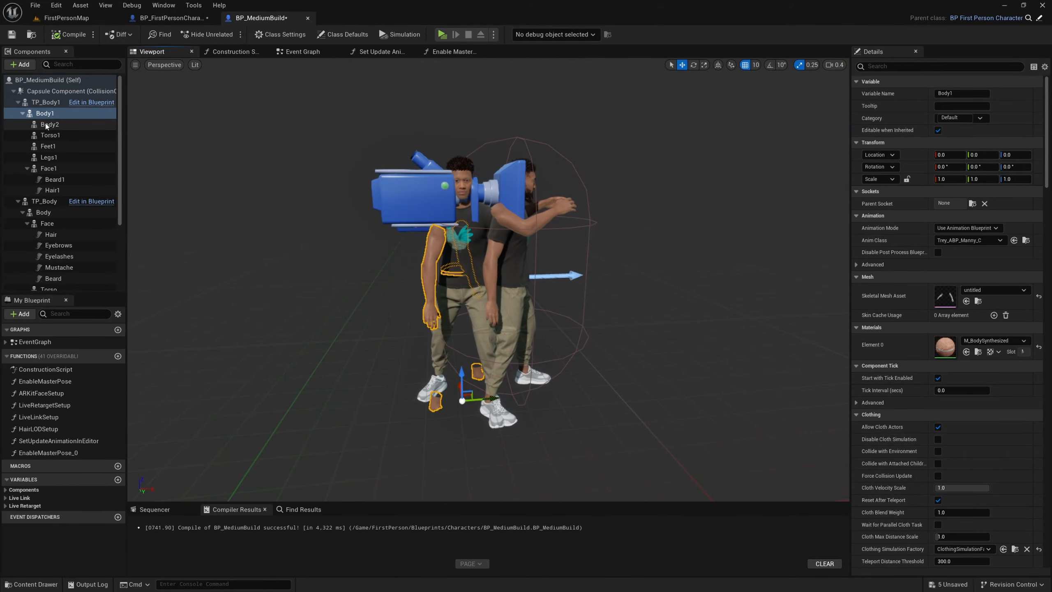
Set Torso1's Z location to 0 and its Z rotation to 0° after trying -90°
click(56, 135)
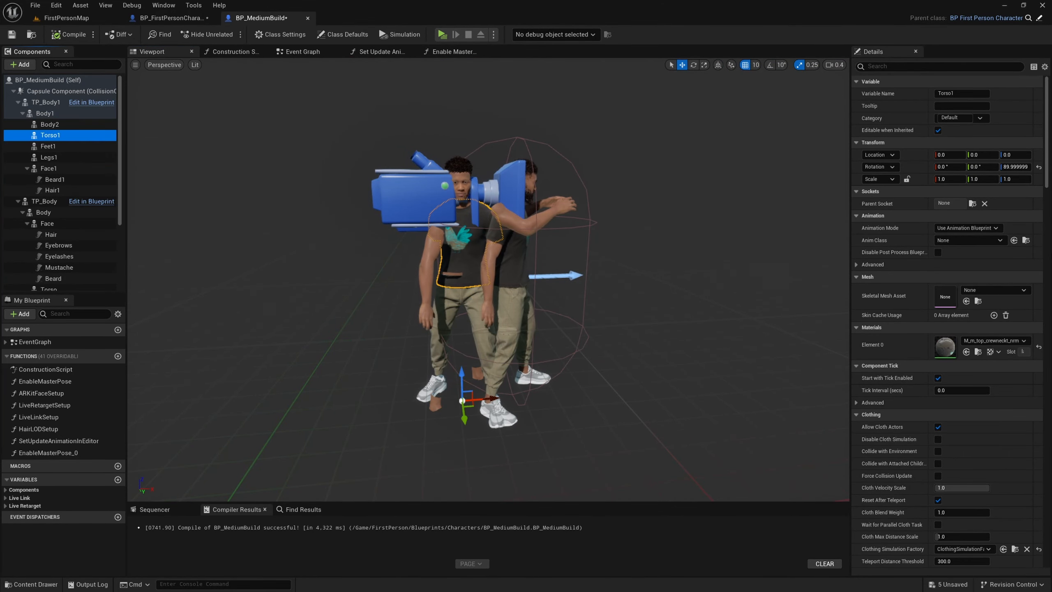
click(1016, 154)
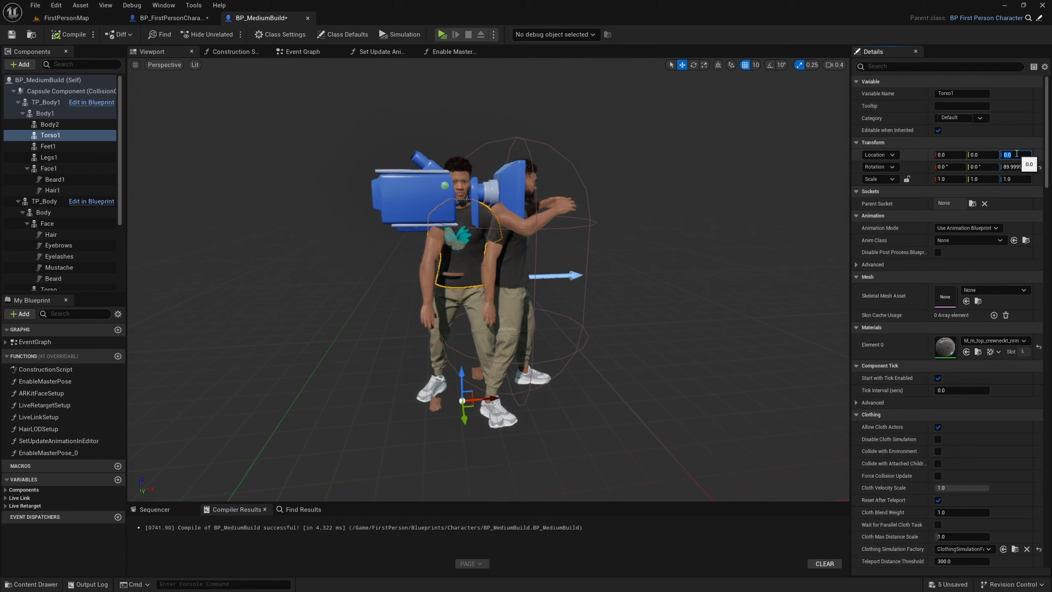
key(Return)
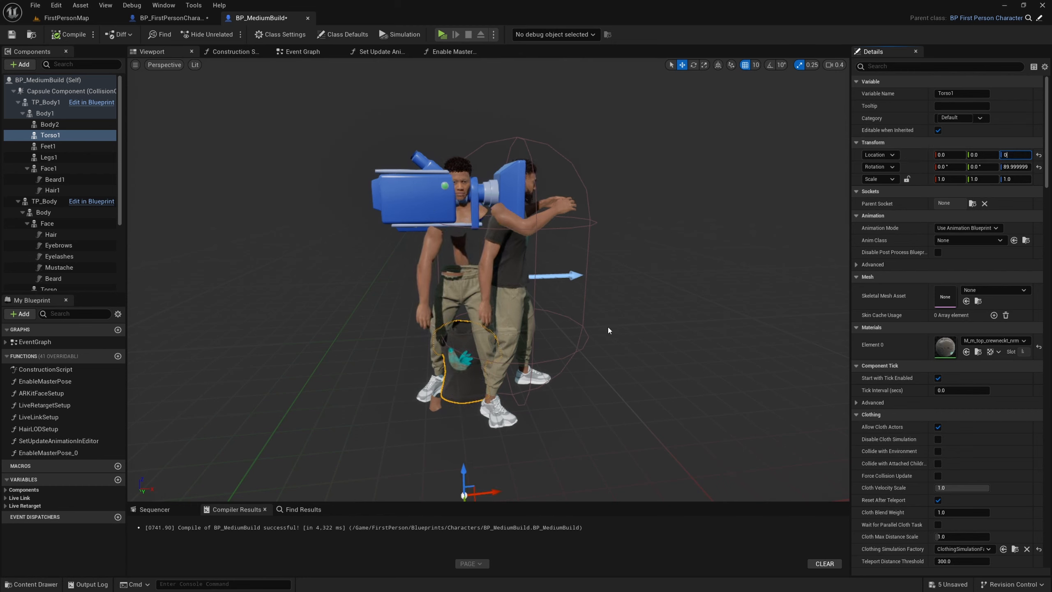
text(0)
key(Return)
click(1016, 167)
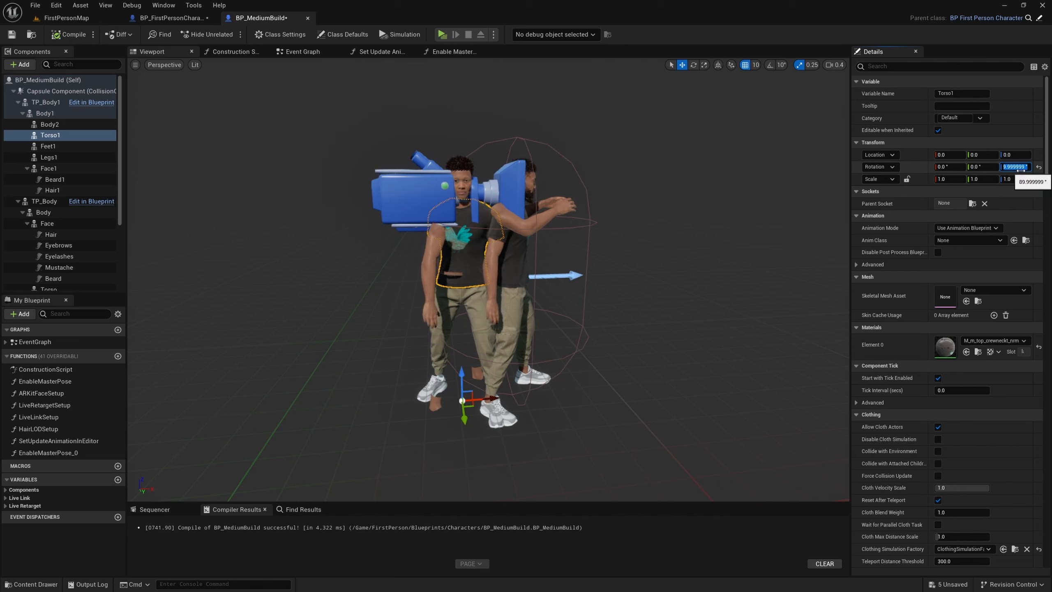
key(Return)
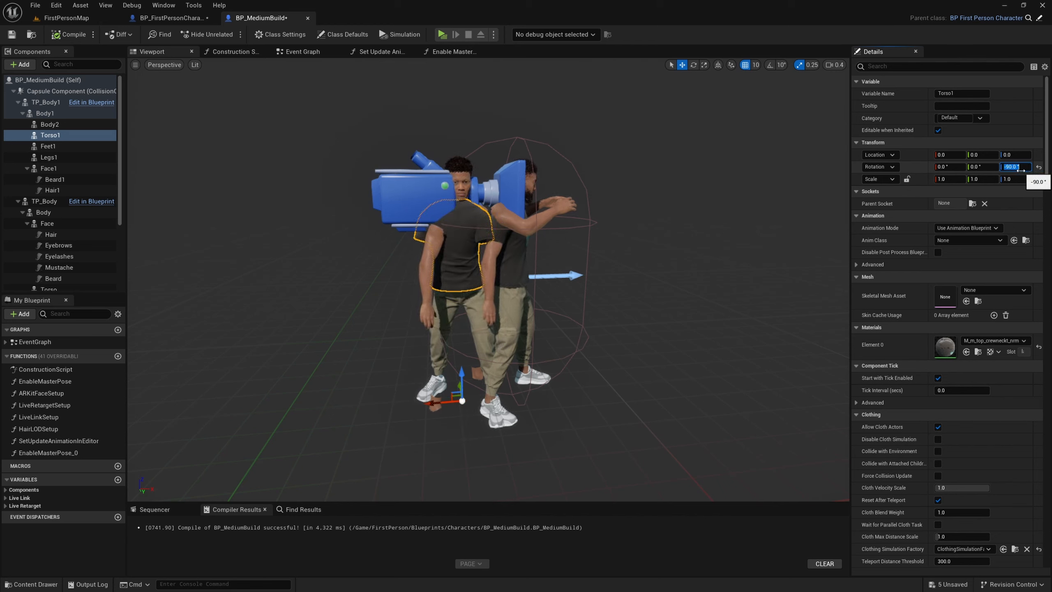
text(0)
key(Return)
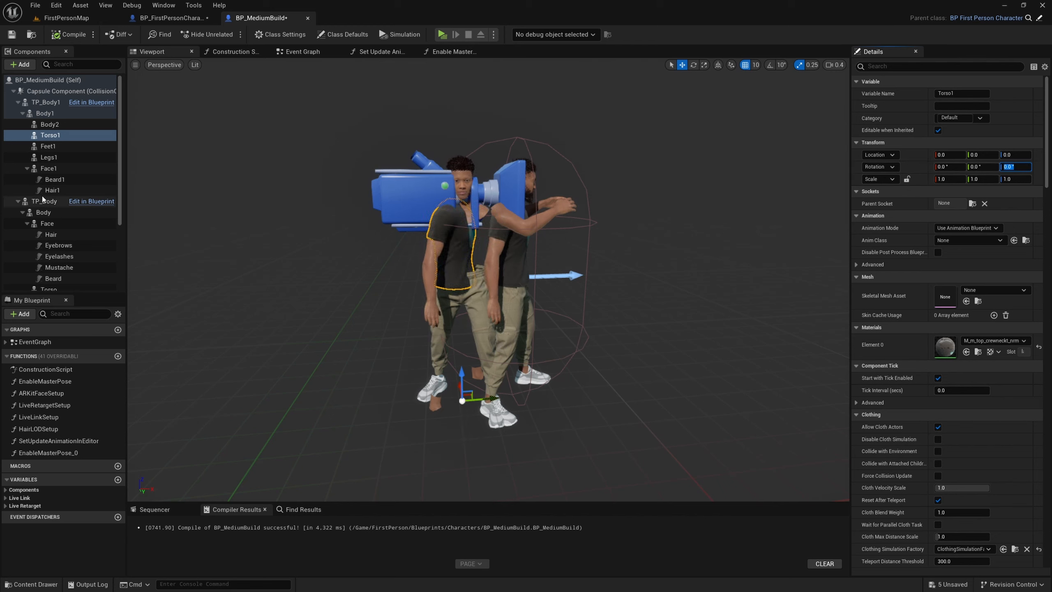
Reset the Z rotations of Feet1, Legs1 and Face1 to 0° so they align with Body1
click(48, 145)
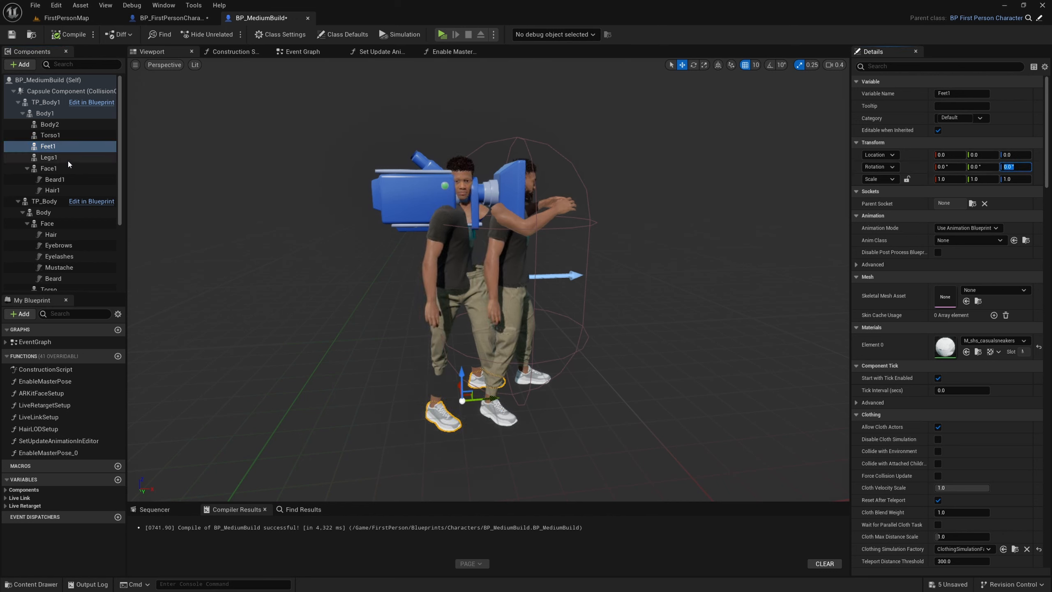
click(54, 157)
click(1039, 166)
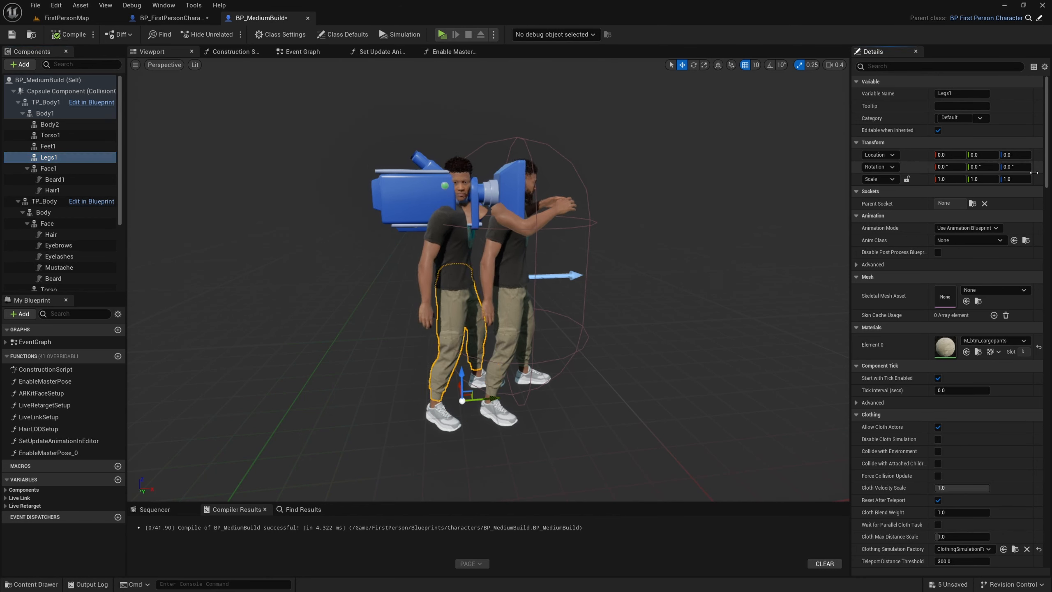
click(43, 169)
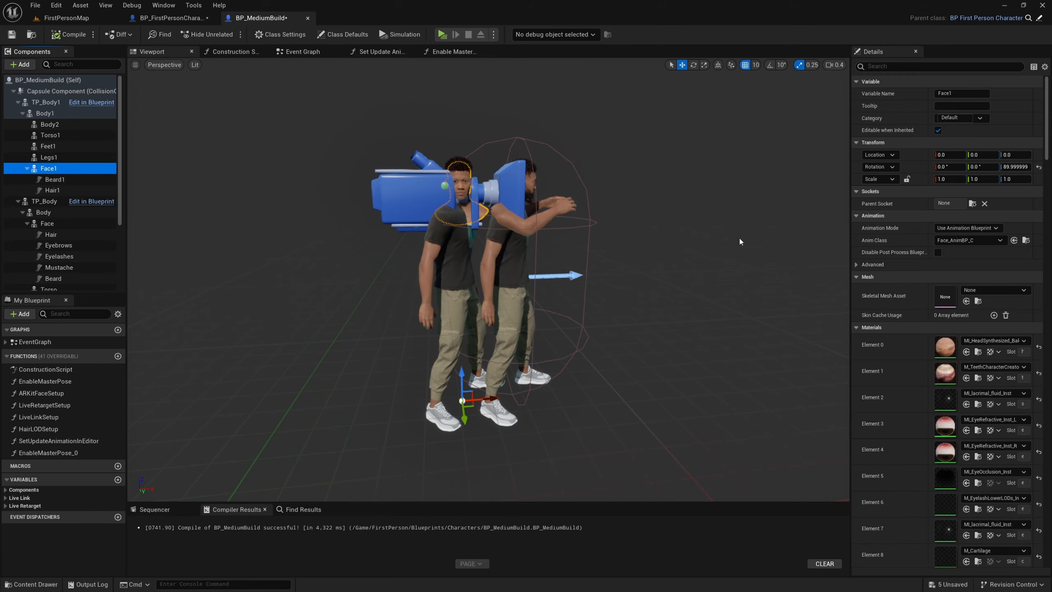
click(1039, 167)
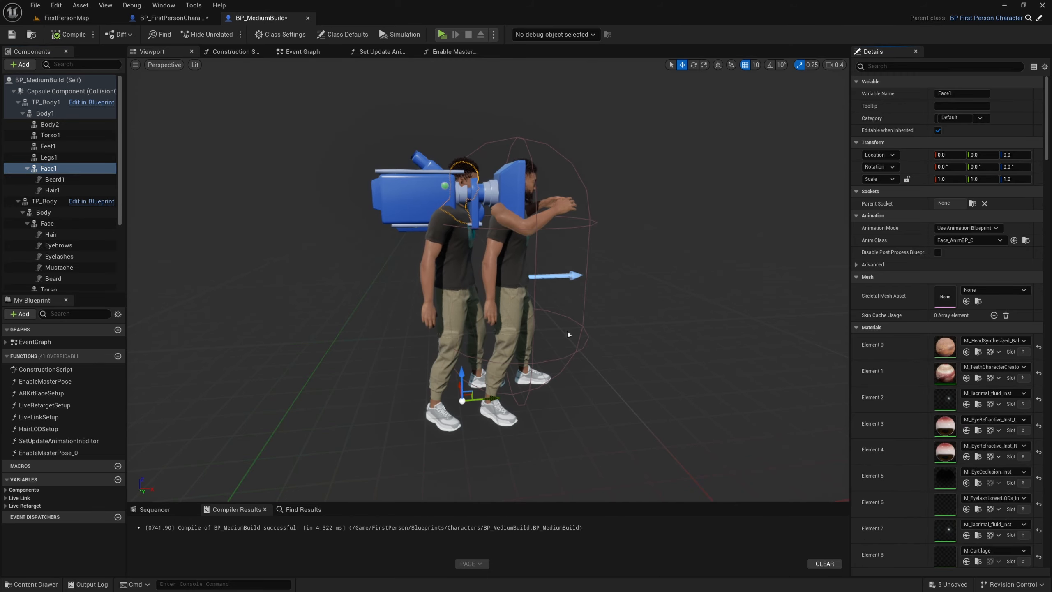
drag(567, 330, 740, 249)
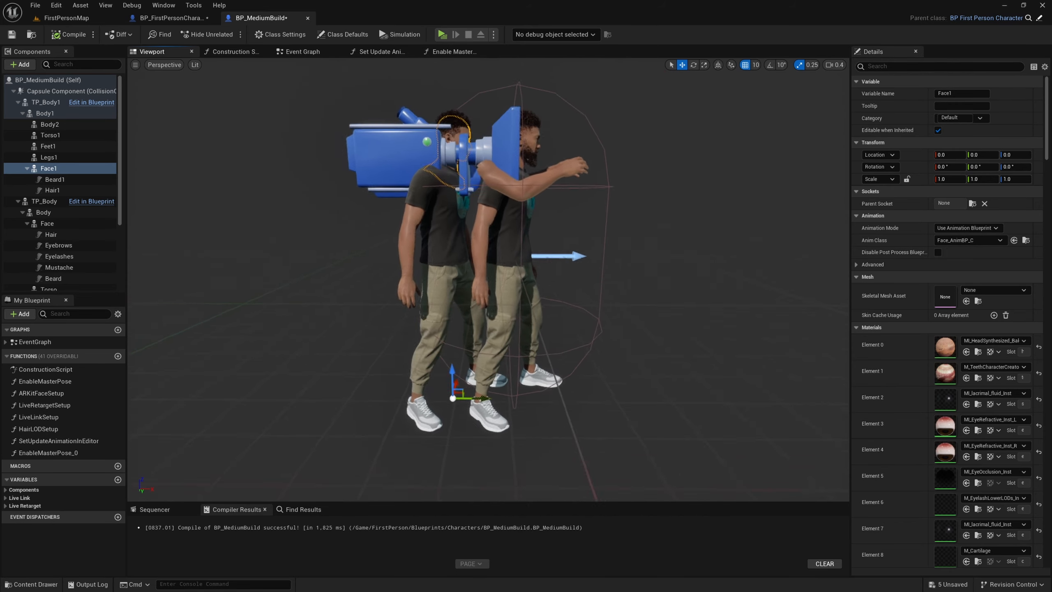
right_drag(506, 290, 482, 290)
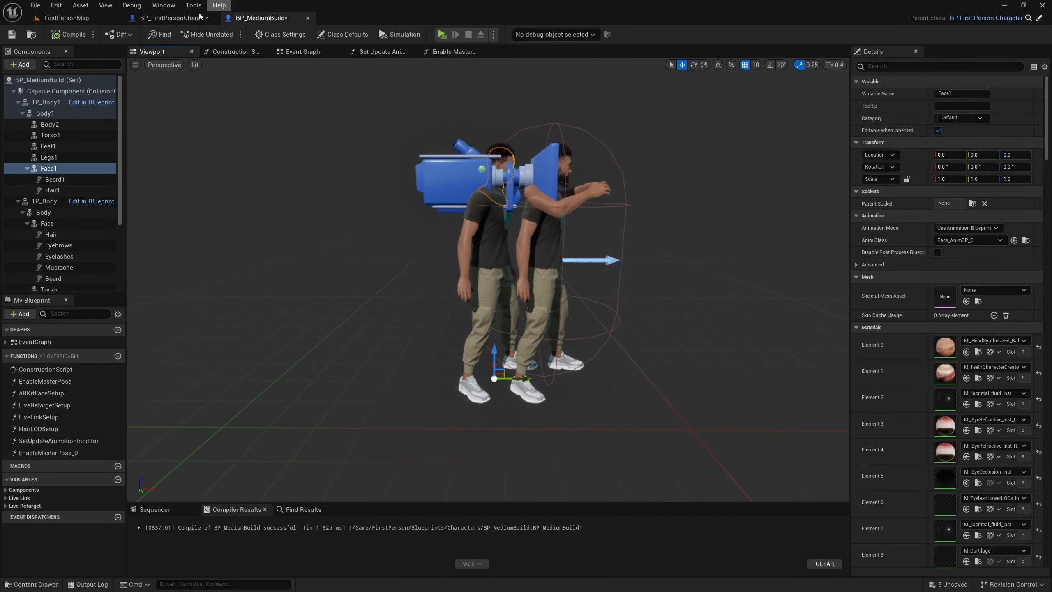
In BP_FirstPersonCharacter, compare the TP_Body1 and TP_Body meshes in the viewport
click(171, 18)
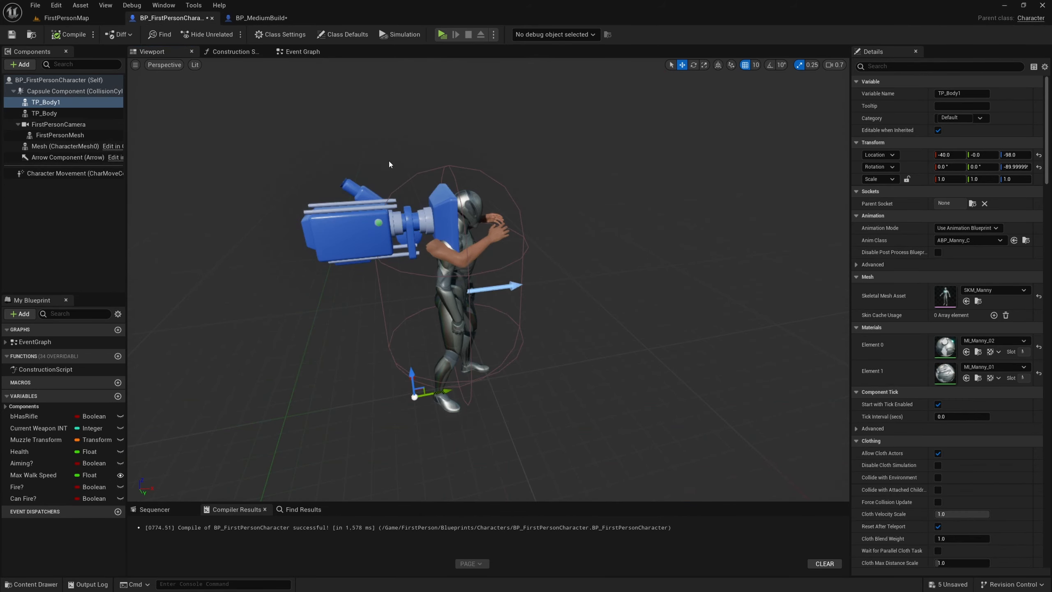
right_drag(245, 353, 182, 347)
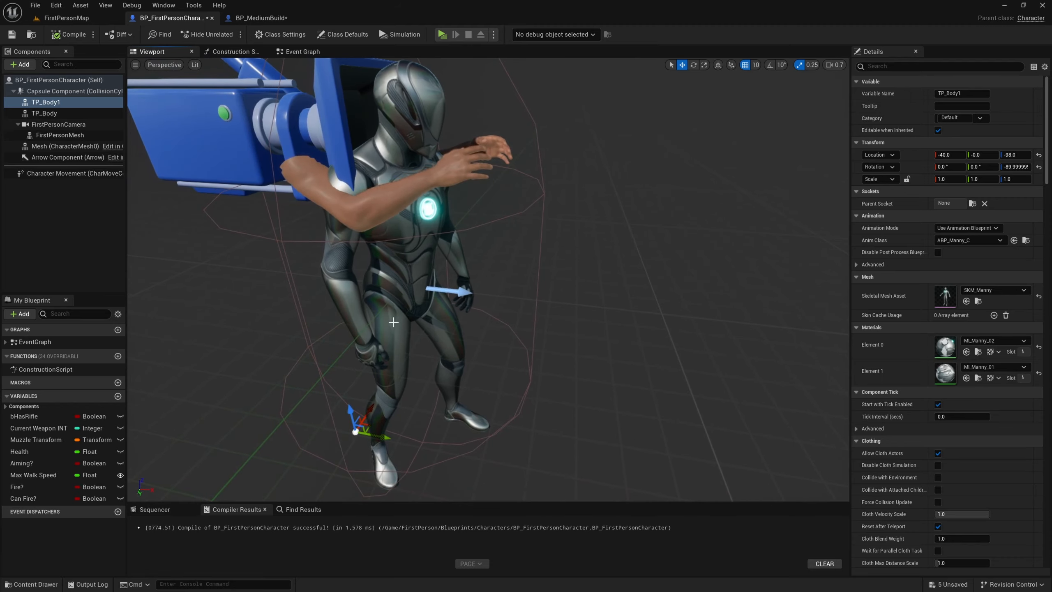
click(422, 369)
right_drag(422, 370, 488, 375)
click(56, 103)
click(58, 113)
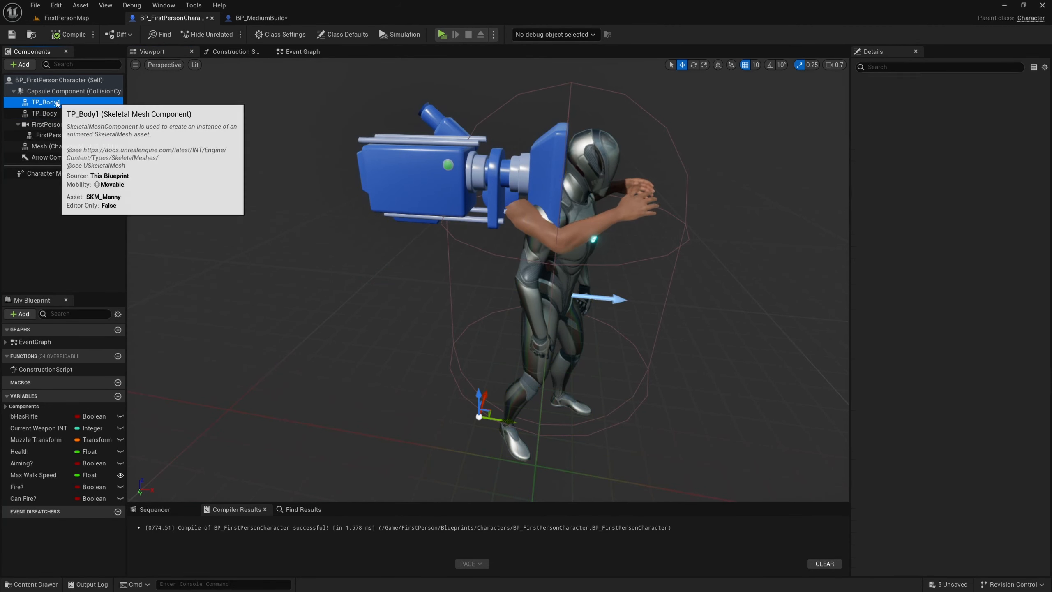
click(49, 103)
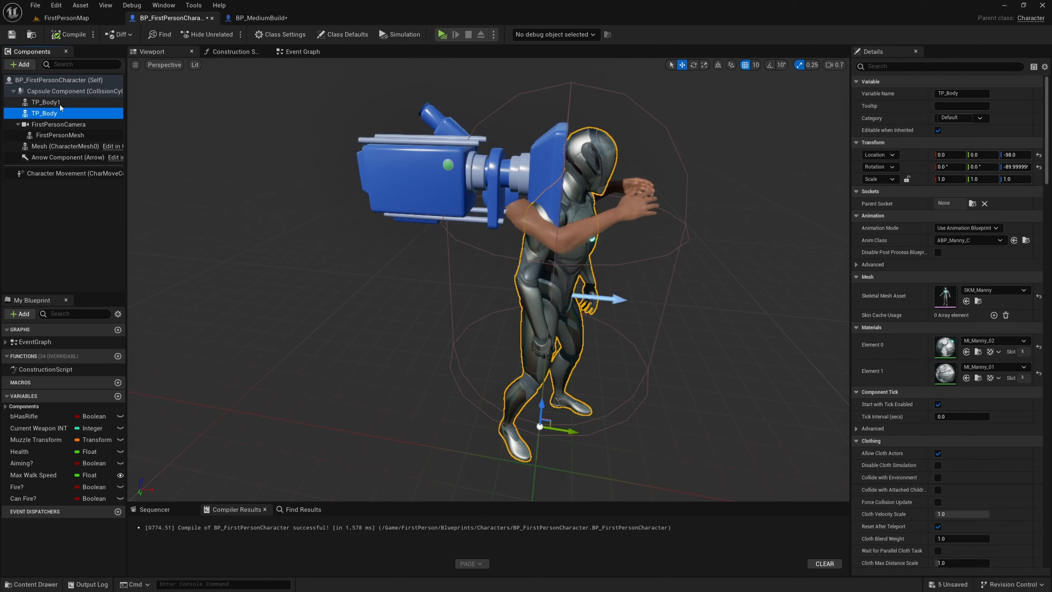
In BP_MediumBuild, examine the two MetaHuman bodies and the Face1 head area from several angles
click(250, 17)
mouse_move(489, 279)
right_down()
mouse_move(542, 282)
mouse_move(510, 279)
right_up()
mouse_move(546, 311)
right_down()
mouse_move(518, 309)
mouse_move(546, 311)
right_up()
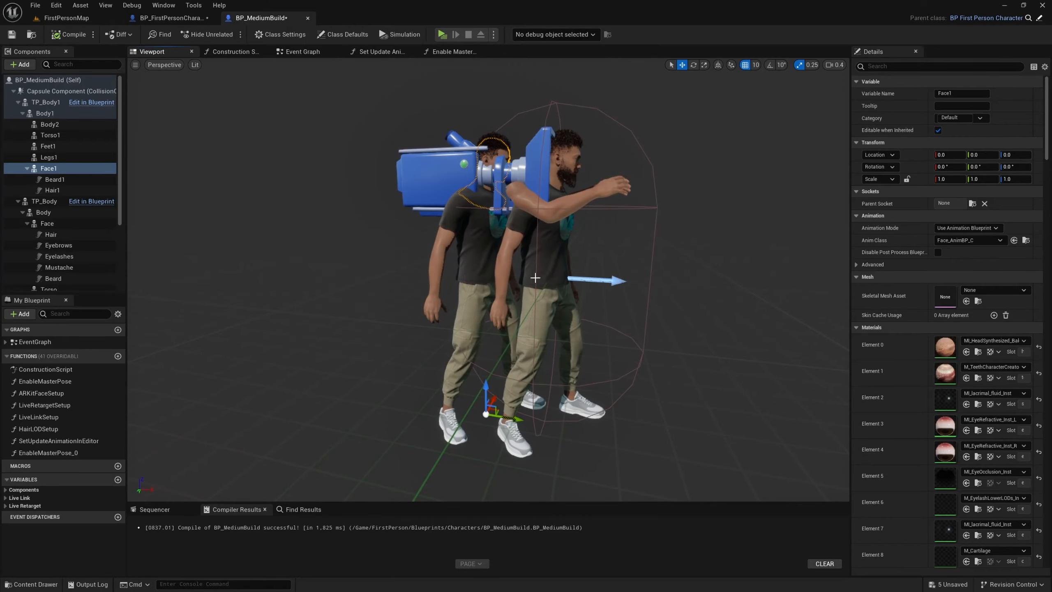
key(f)
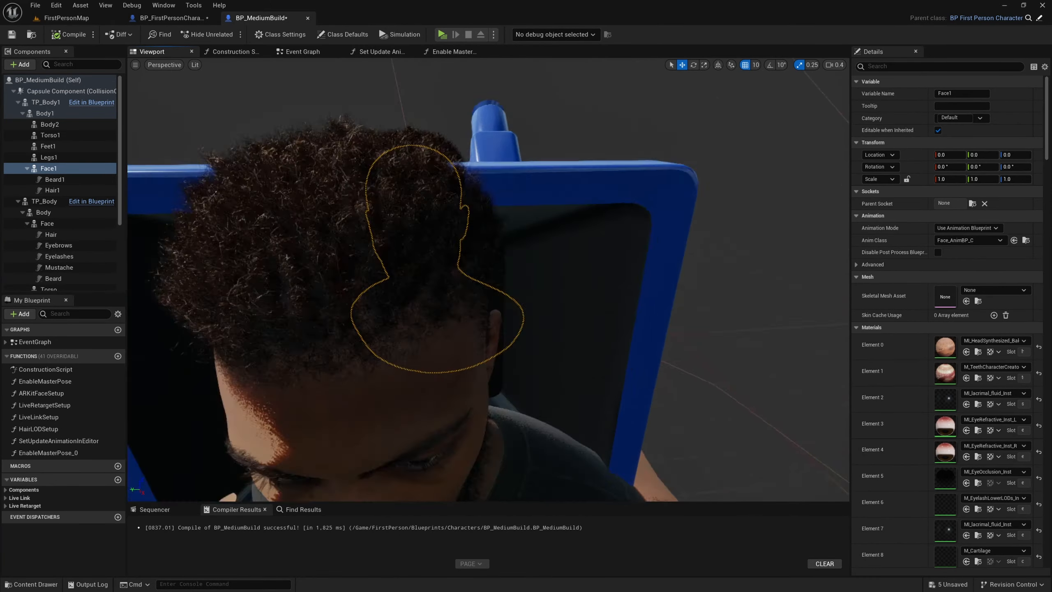
alt+drag(545, 311, 646, 269)
key(w)
right_drag(586, 170, 548, 166)
scroll(586, 170, down, 5)
key(s)
key(d)
scroll(586, 169, up, 4)
key(s)
mouse_move(445, 201)
right_down()
mouse_move(441, 211)
mouse_move(446, 200)
right_up()
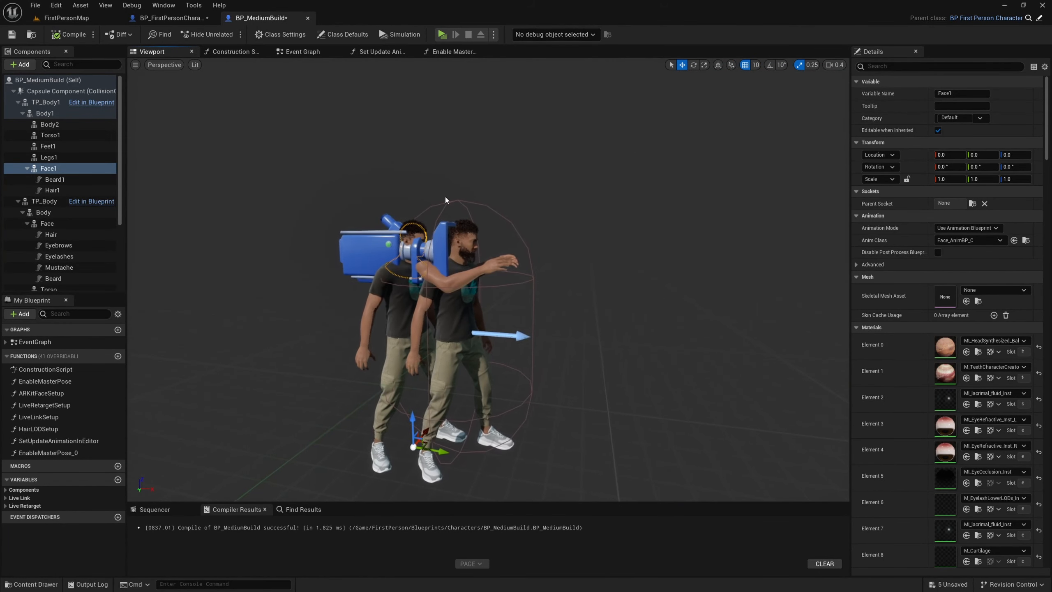
Locate Hair1's groom asset Hair_S_AfroFade in the project content, duplicate it as Hair_S_AfroFade1, and open the copy
click(416, 227)
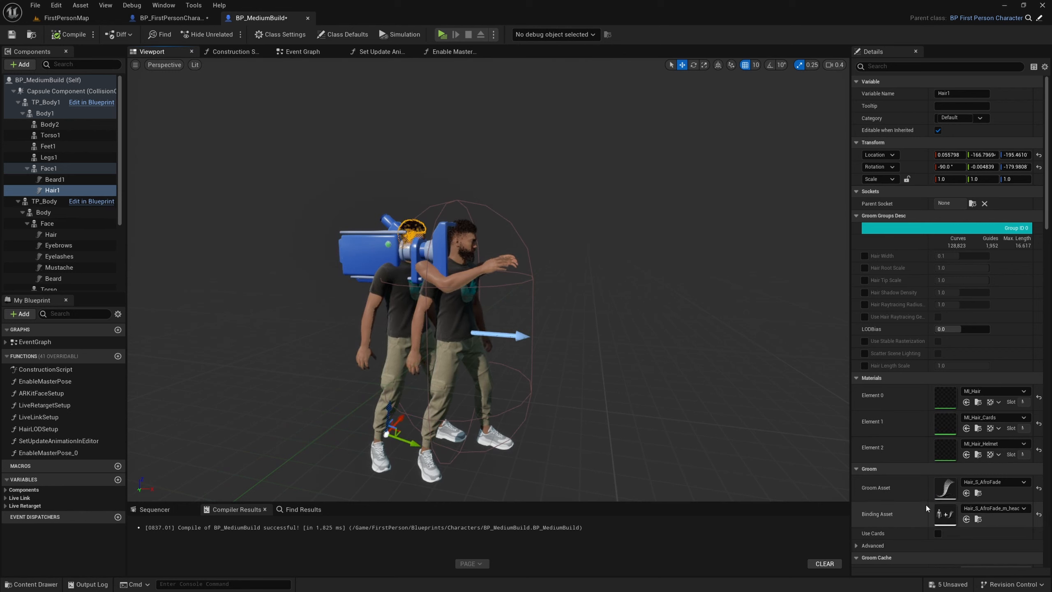
click(978, 494)
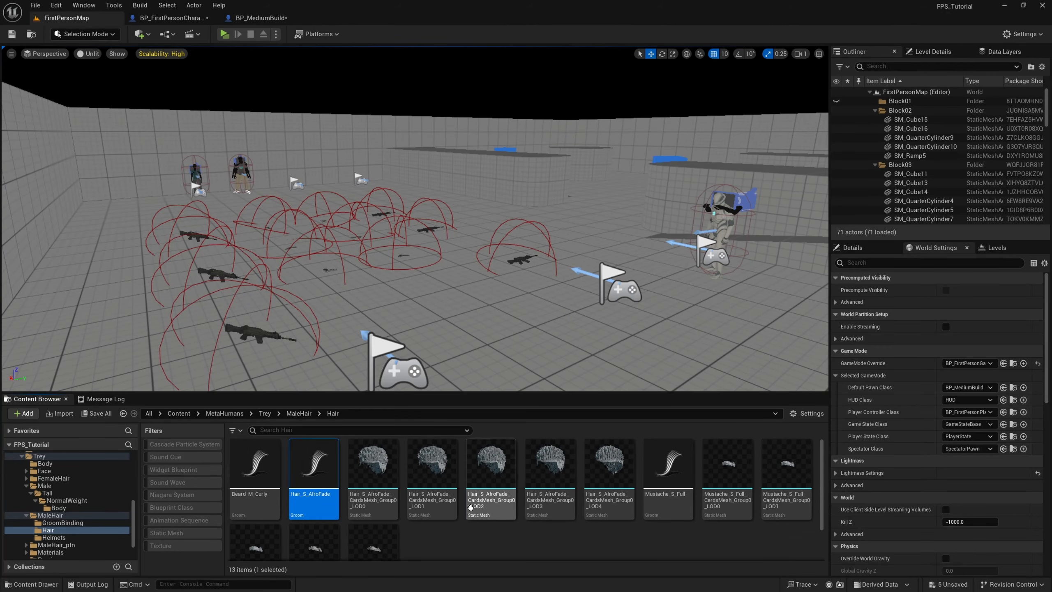
key(ctrl+d)
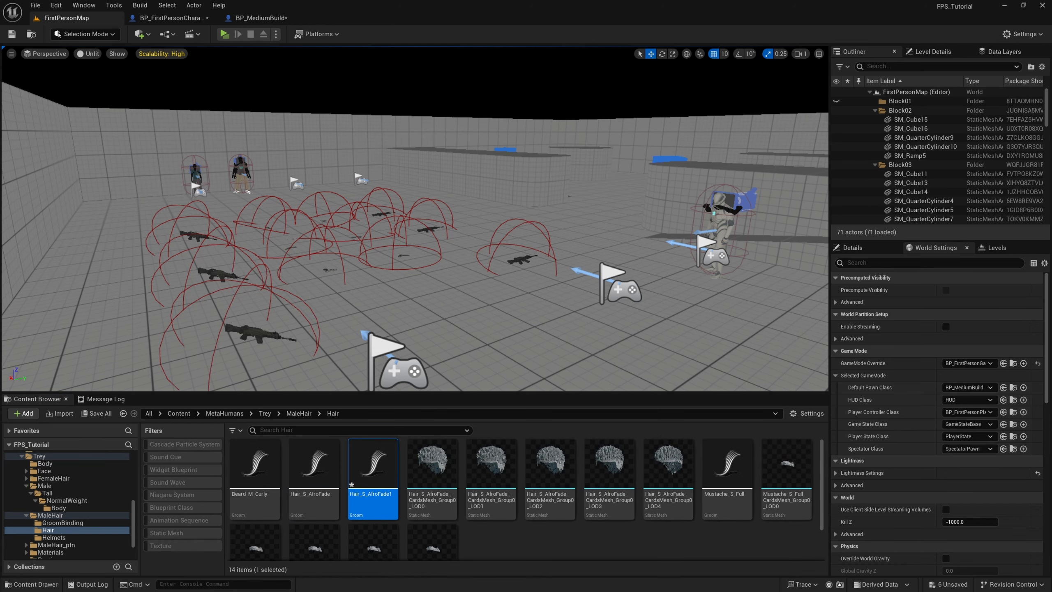
double_click(373, 462)
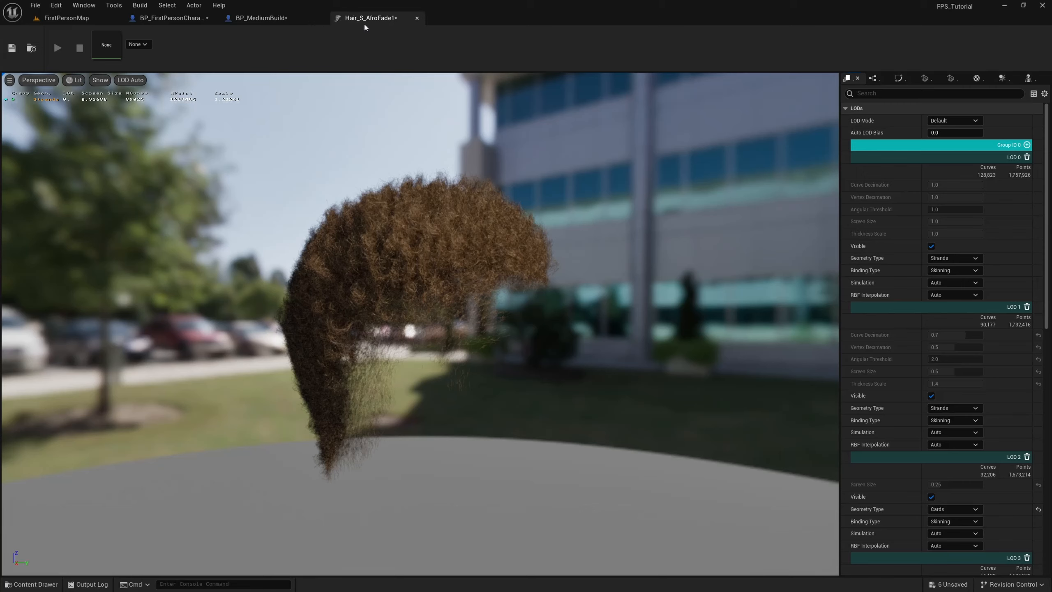
Delete the first two LODs, both using strands geometry, from Hair_S_AfroFade1, then save and close the asset
click(1028, 158)
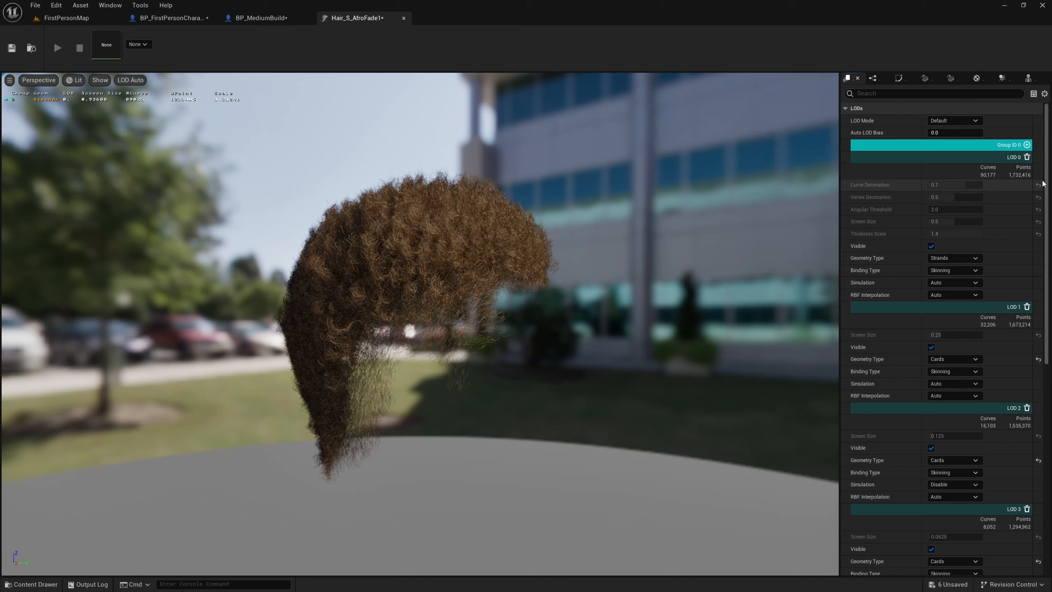
click(1028, 158)
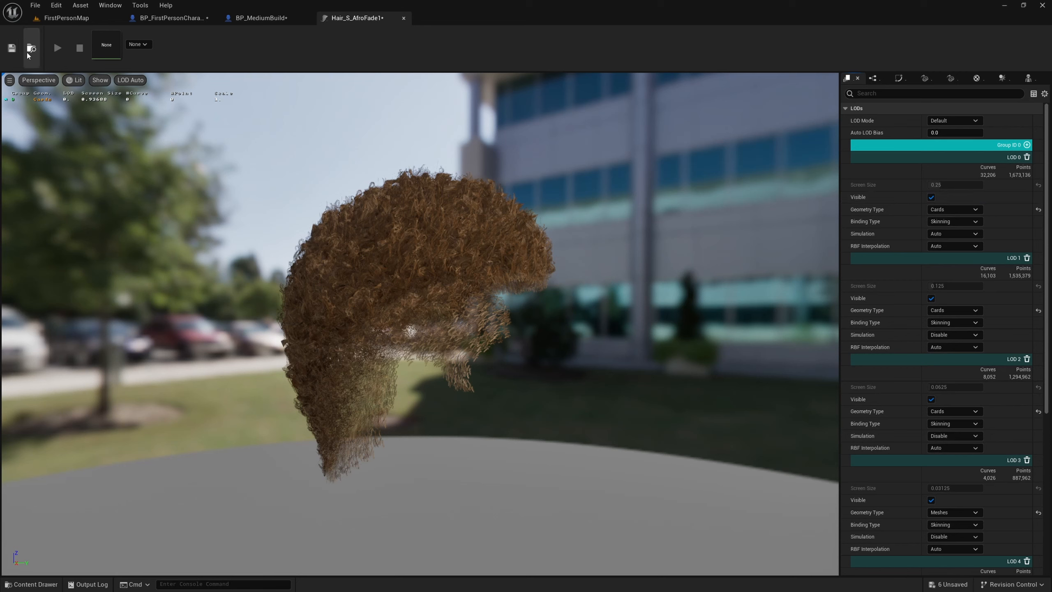
click(404, 18)
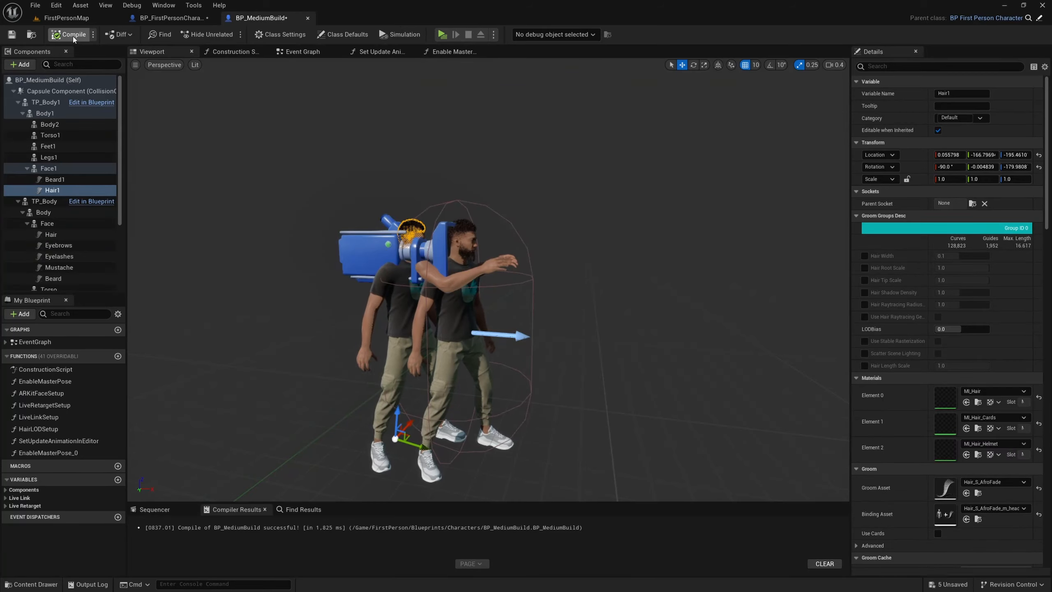
Assign Hair_S_AfroFade1 as the Groom Asset of Hair1 in BP_MediumBuild
click(72, 19)
drag(385, 435, 968, 500)
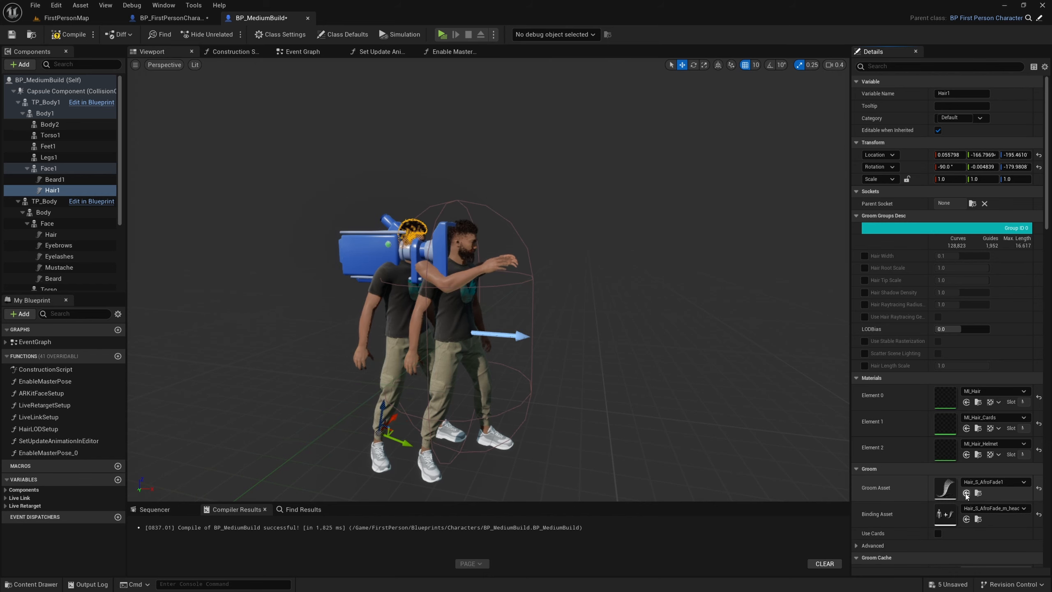
click(966, 493)
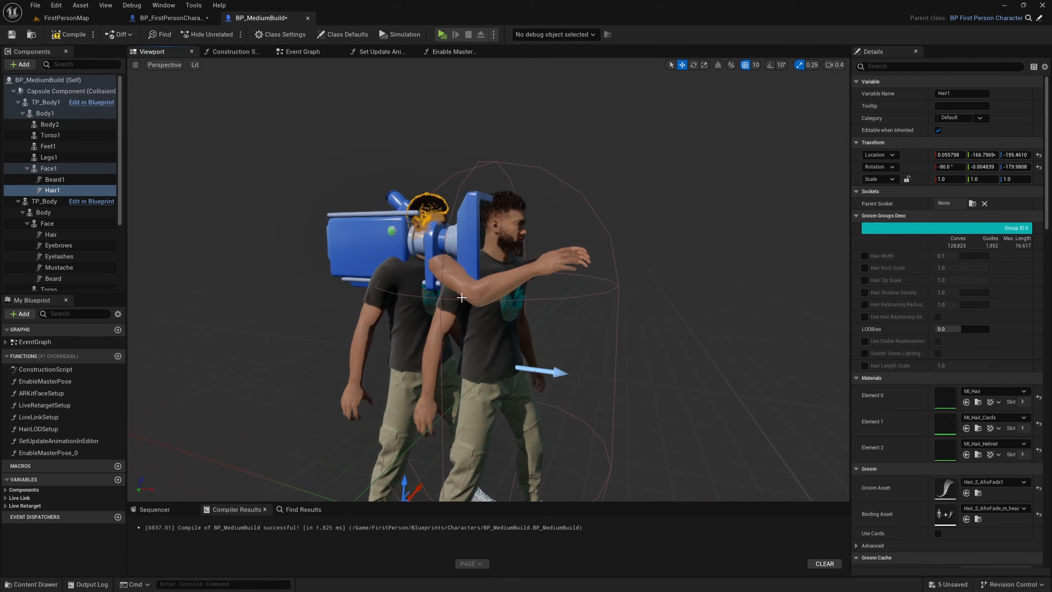
Locate Beard1's groom asset Beard_M_Curly in the project content, duplicate it as Beard_M_Curly1, and open the copy
click(55, 179)
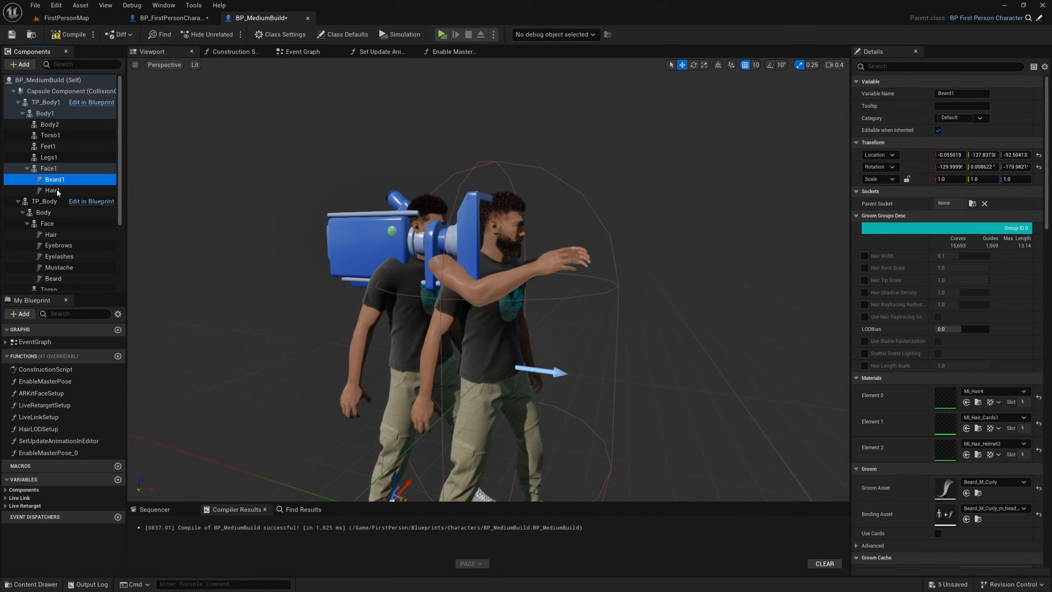
click(978, 492)
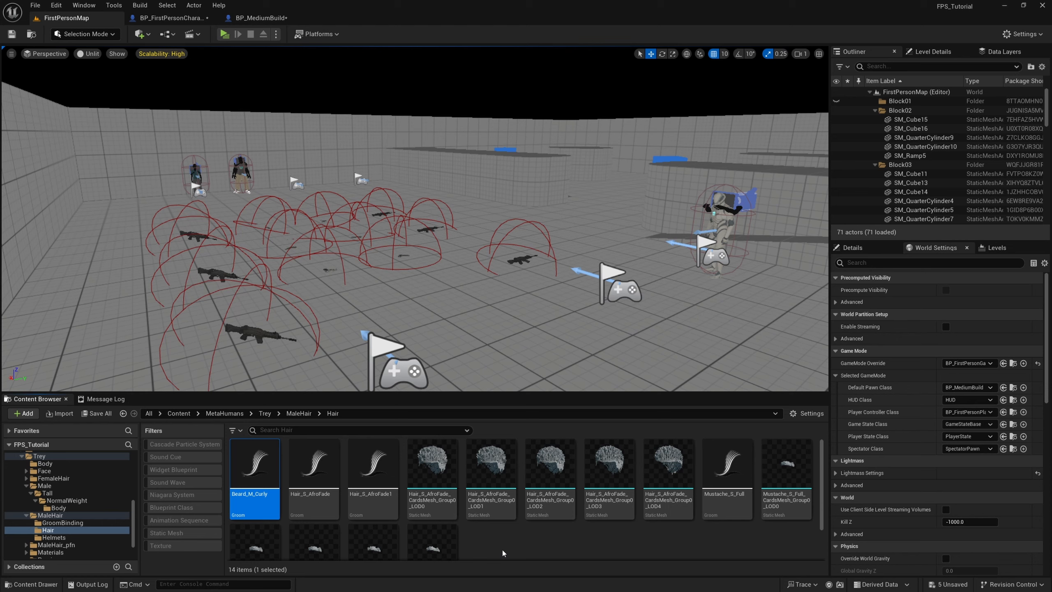
key(ctrl+d)
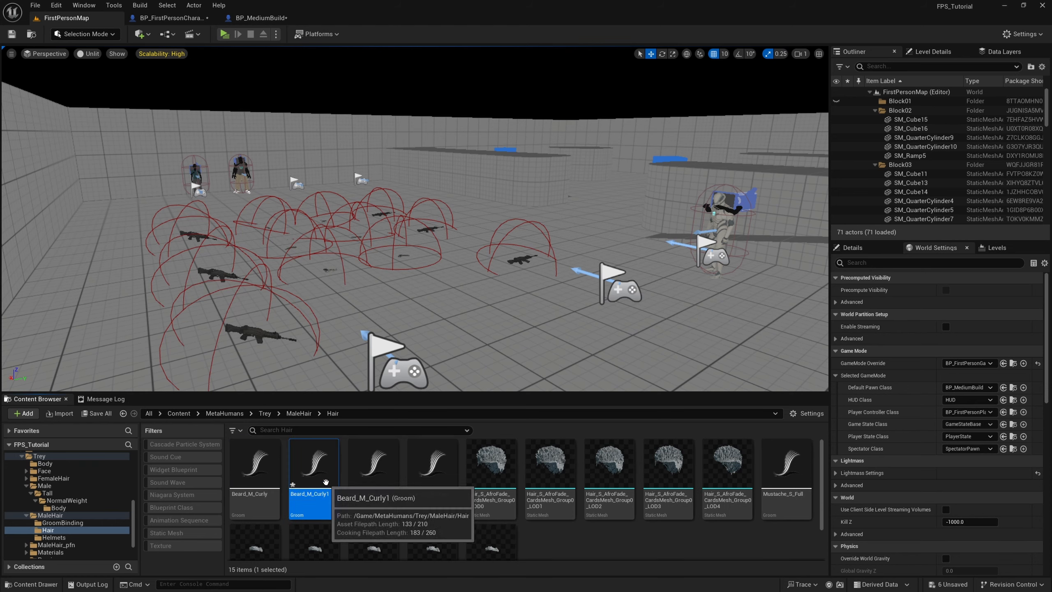
key(Return)
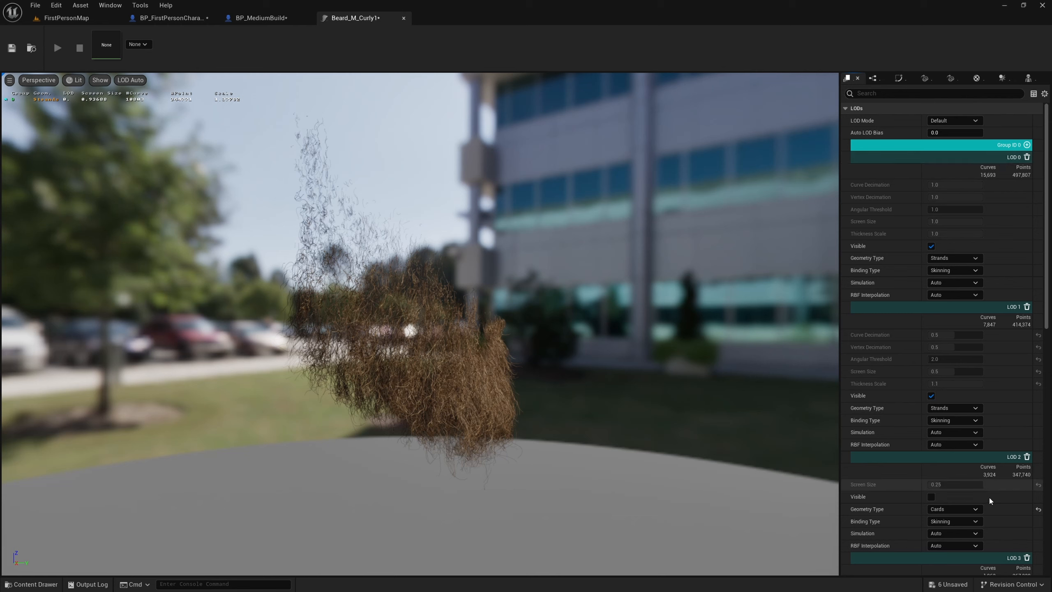
Try deleting the first two LODs, both using strands geometry, from Beard_M_Curly1, then close and delete the duplicate
click(1027, 157)
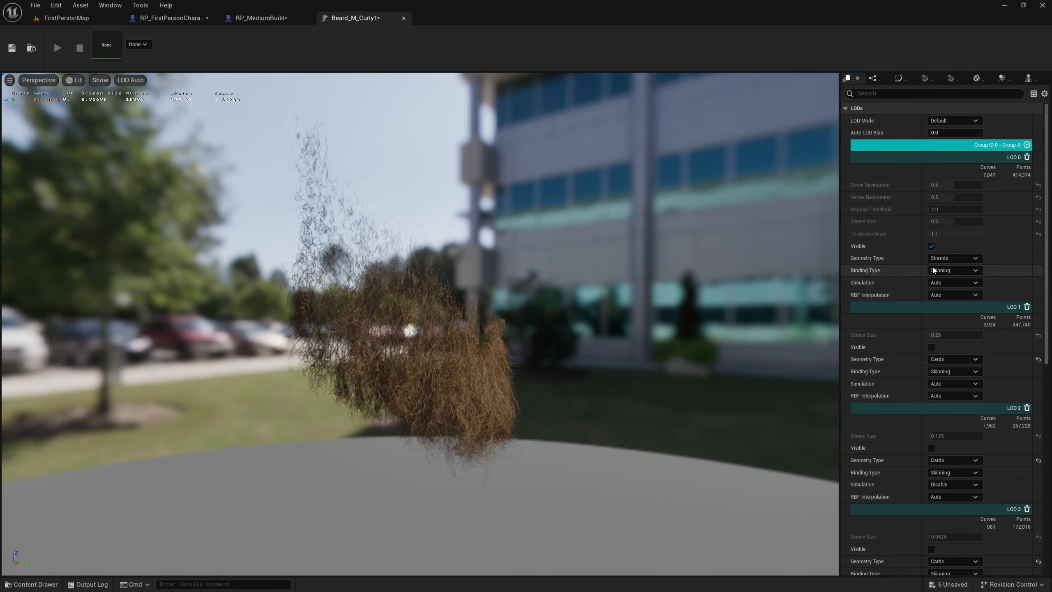
click(1028, 157)
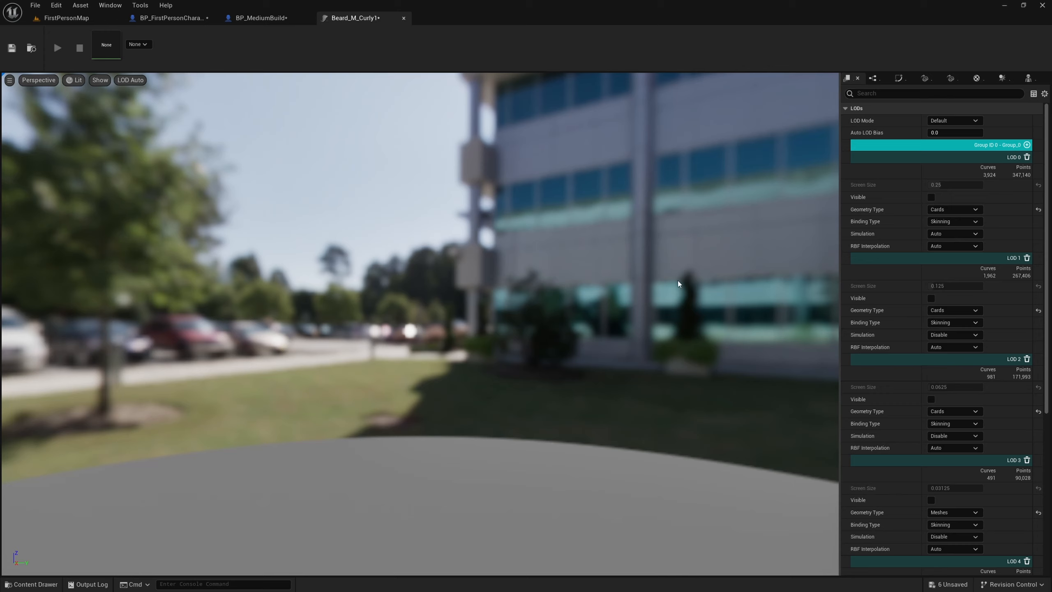
key(ctrl+z)
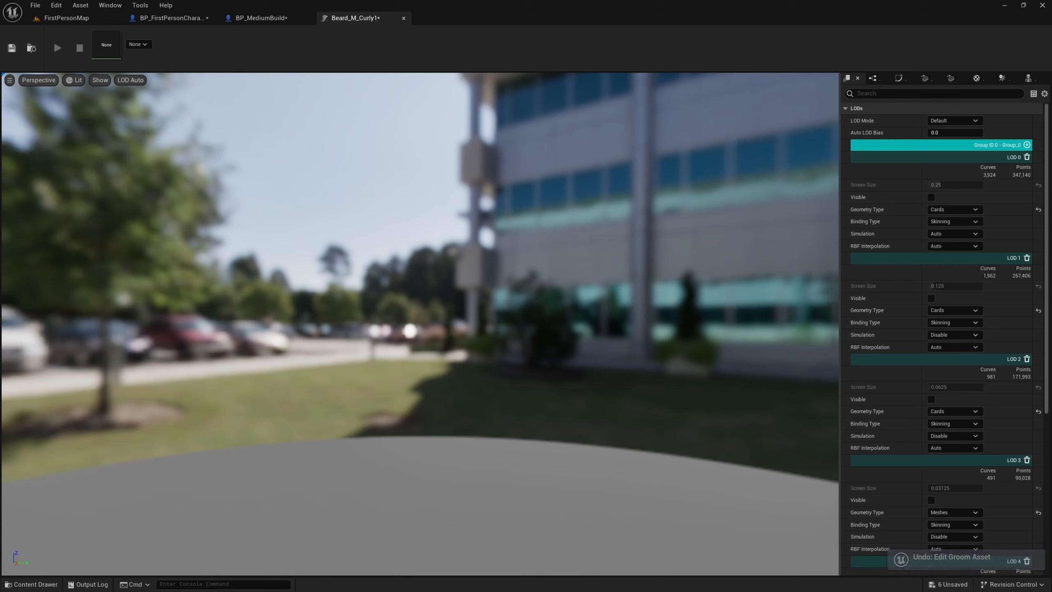
key(ctrl+w)
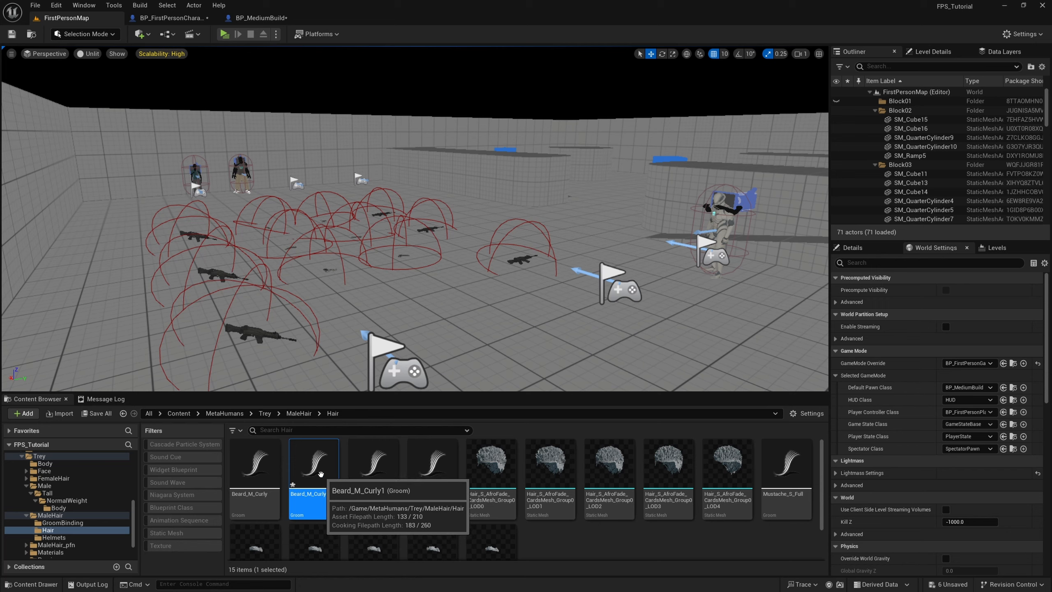
key(Delete)
click(467, 431)
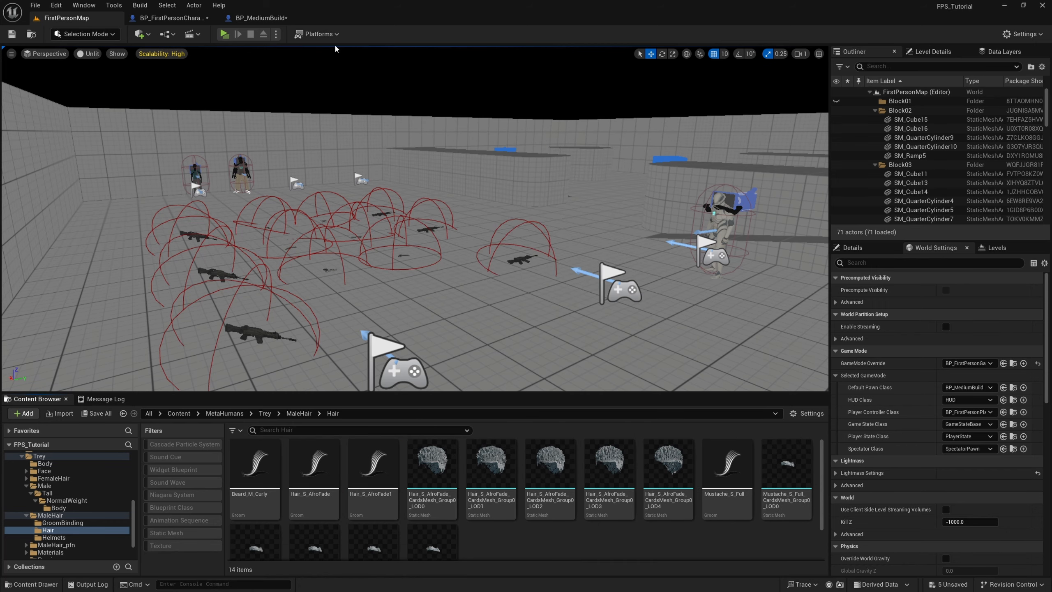
Return to BP_MediumBuild, then compile and save the blueprint
click(268, 20)
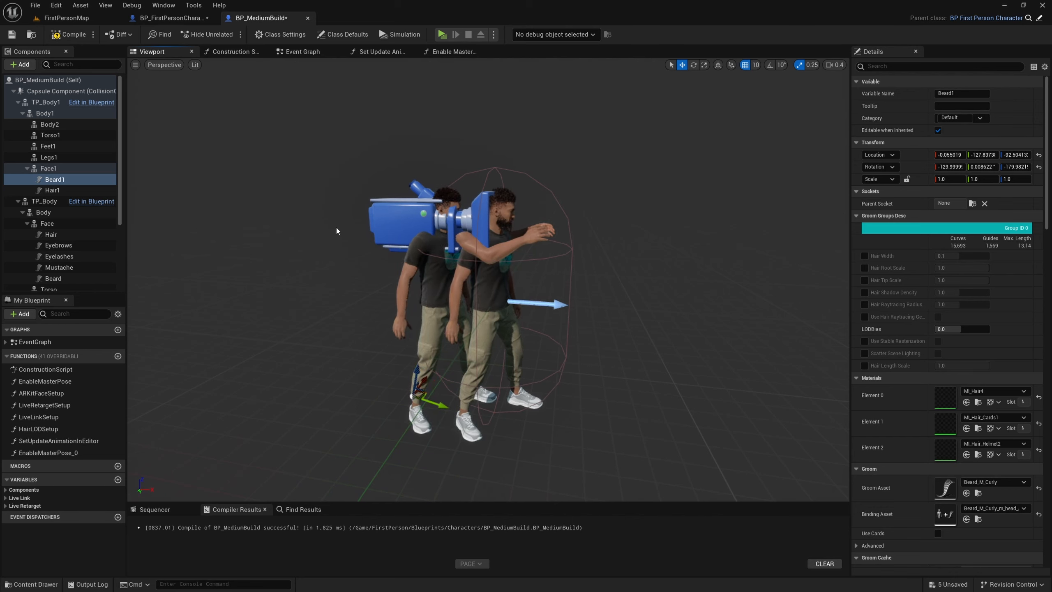
click(12, 35)
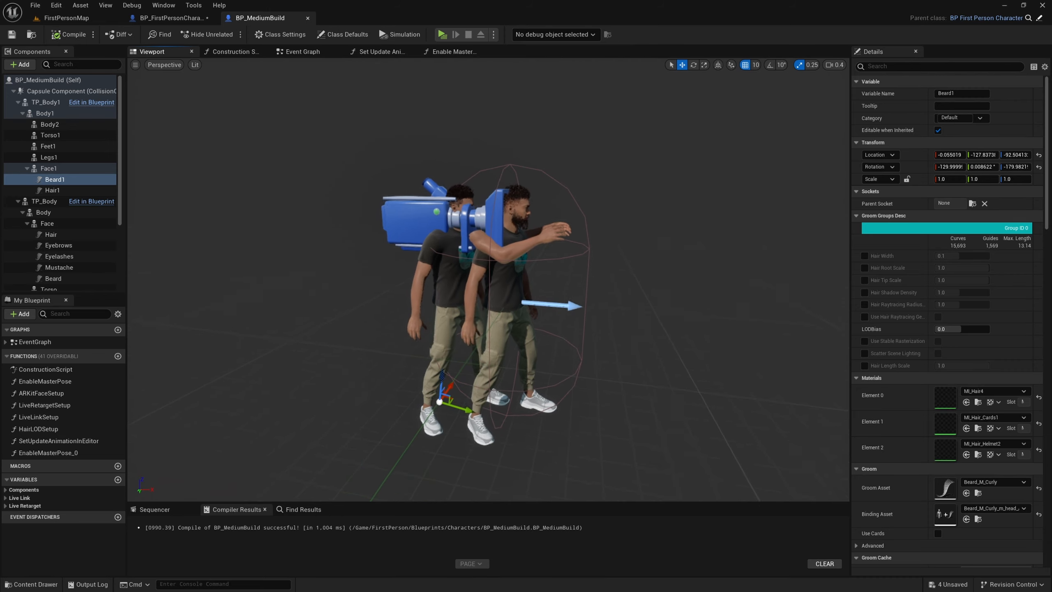
scroll(549, 159, up, 5)
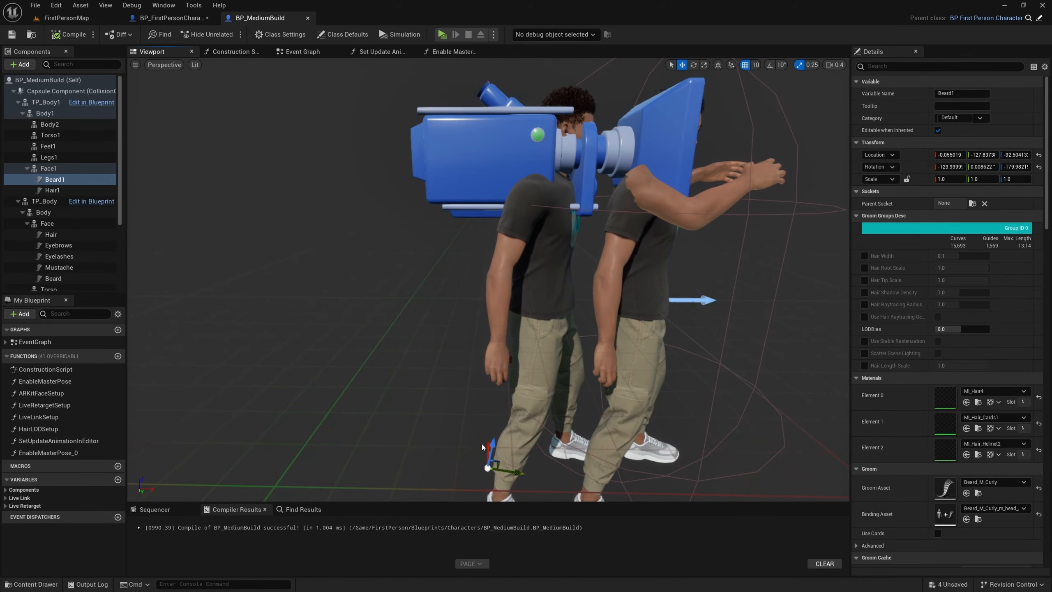
scroll(549, 159, down, 5)
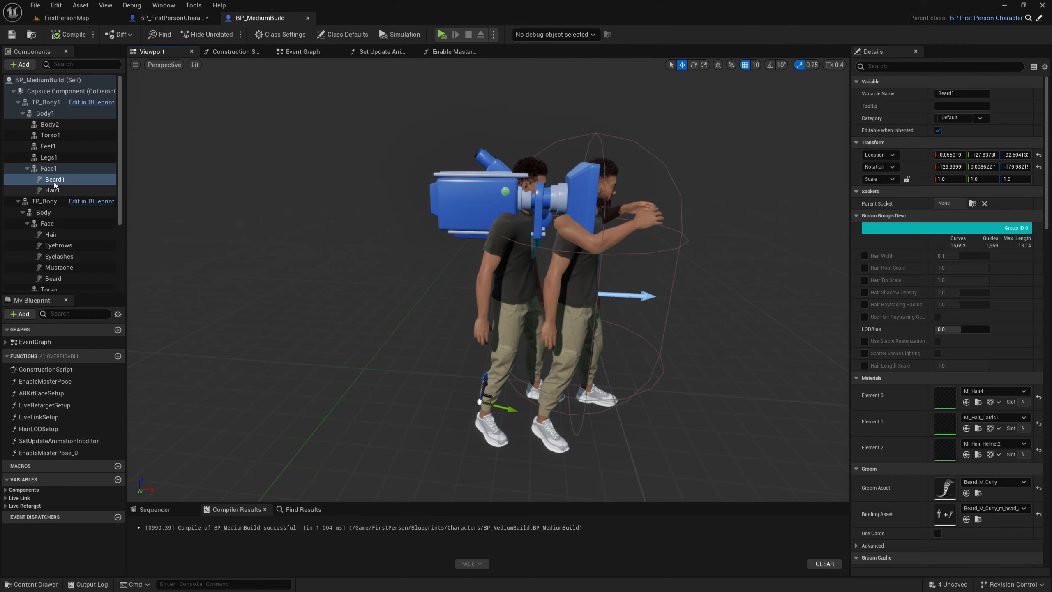
For Body1 and all its child components through Hair1, disable Owner No See and enable Only Owner See
click(45, 113)
shift+click(52, 190)
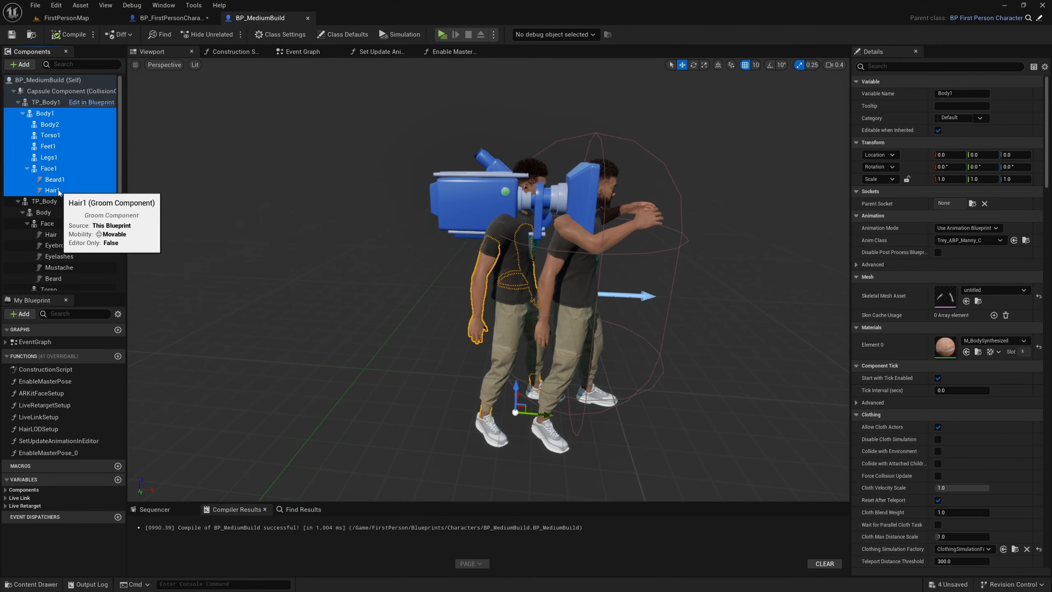
scroll(532, 198, down, 2)
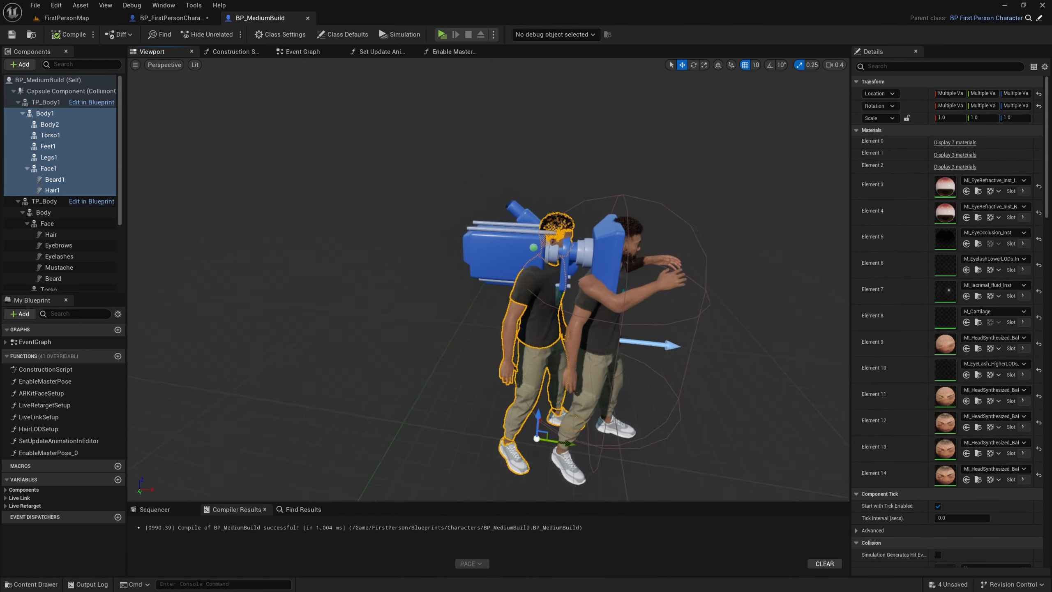
click(915, 68)
text(o)
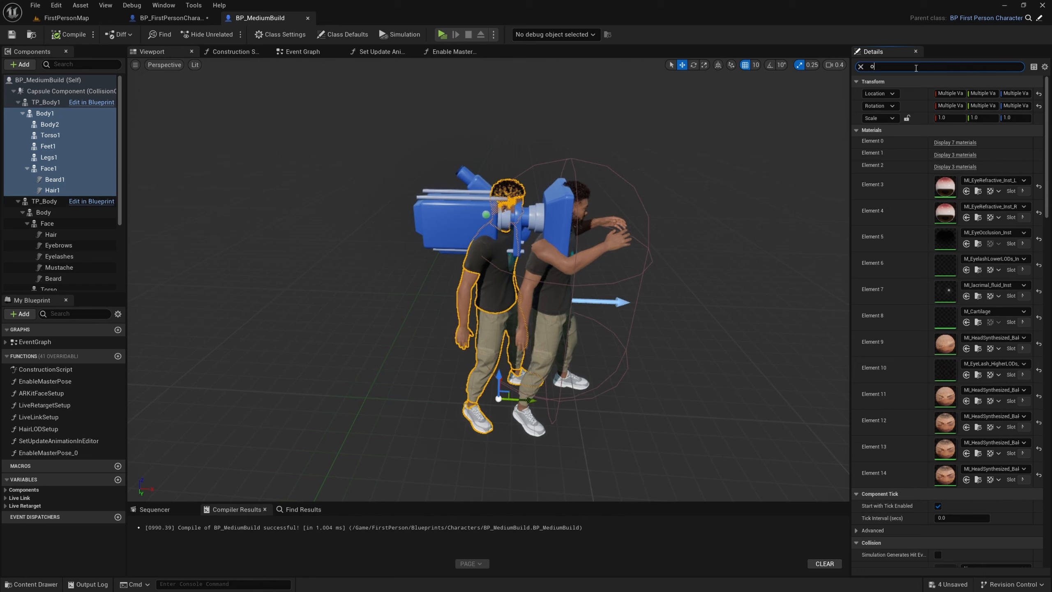
text(wner)
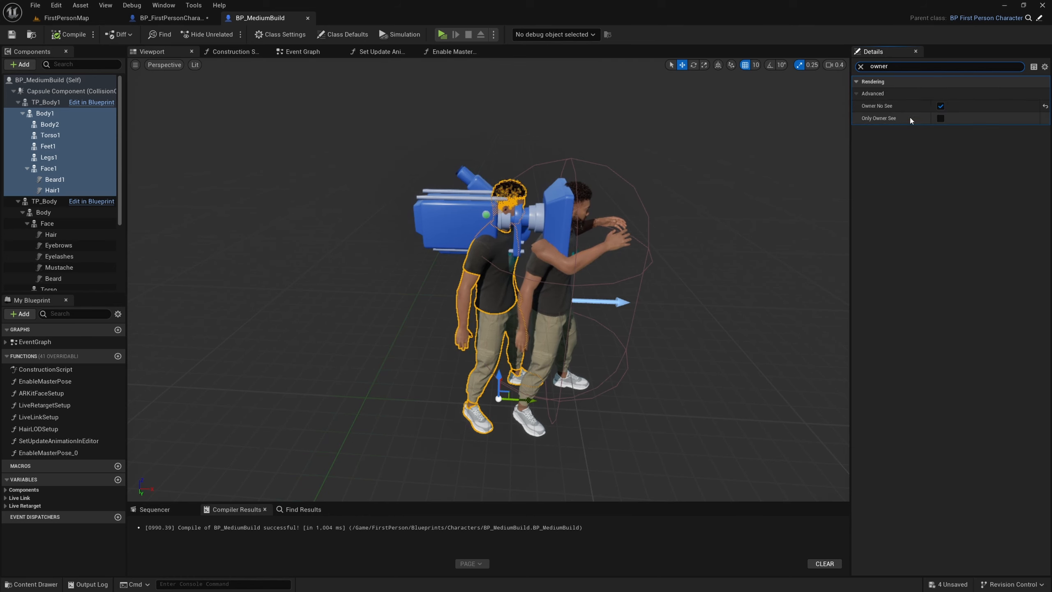
click(941, 106)
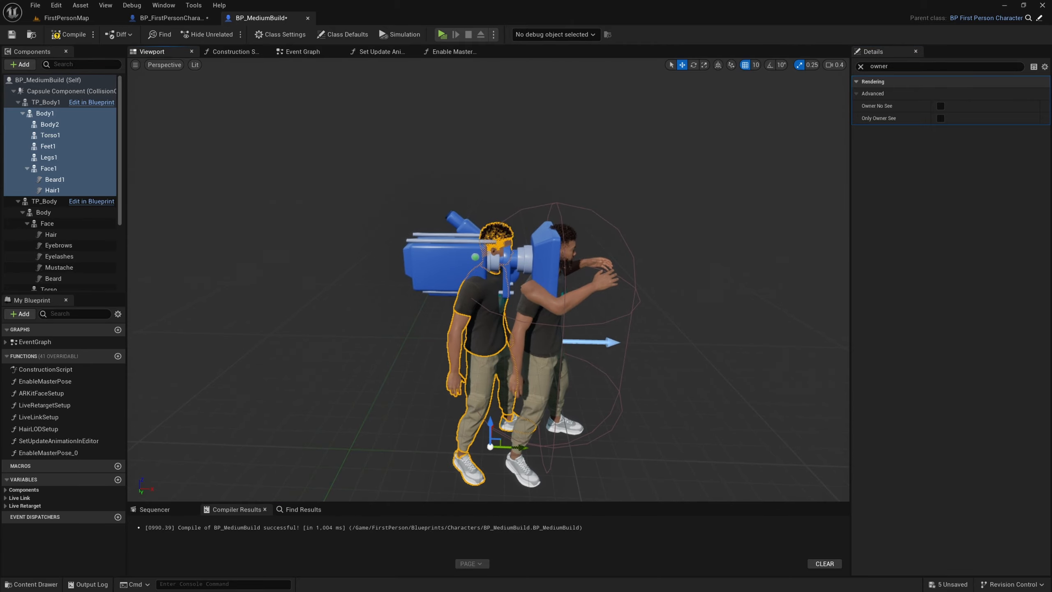
scroll(456, 219, up, 5)
scroll(455, 220, down, 5)
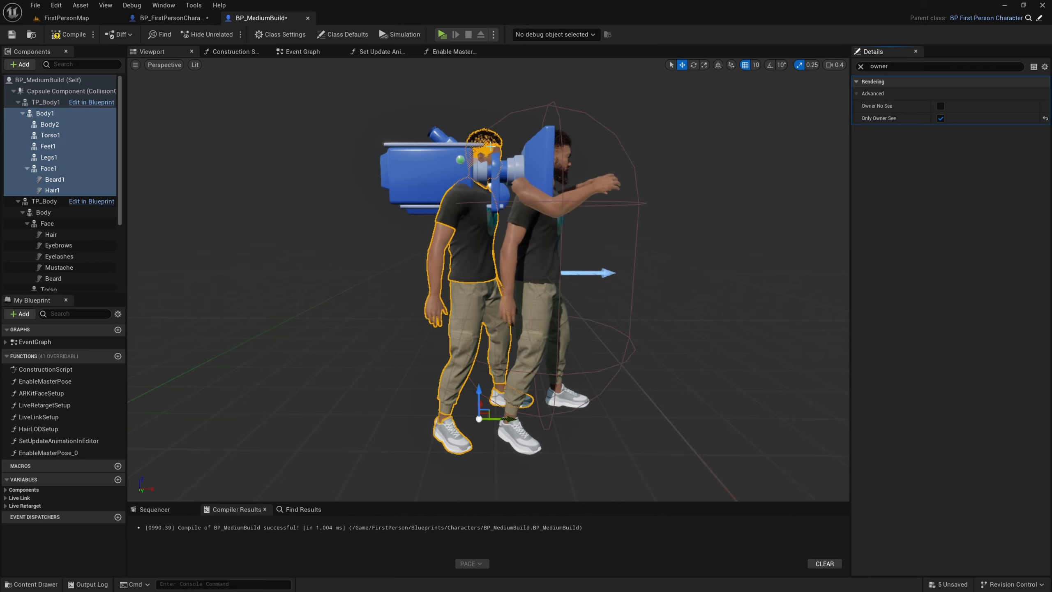
scroll(528, 299, down, 2)
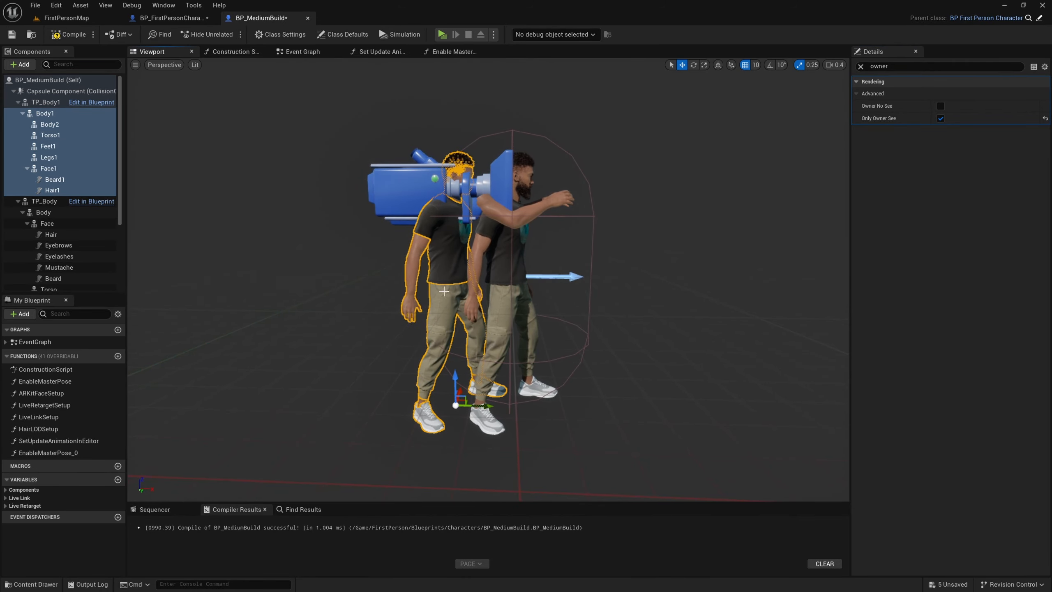
Enable Owner No See on Body1, Torso1, Face1, Beard1 and Hair1 together
scroll(443, 291, up, 3)
click(487, 251)
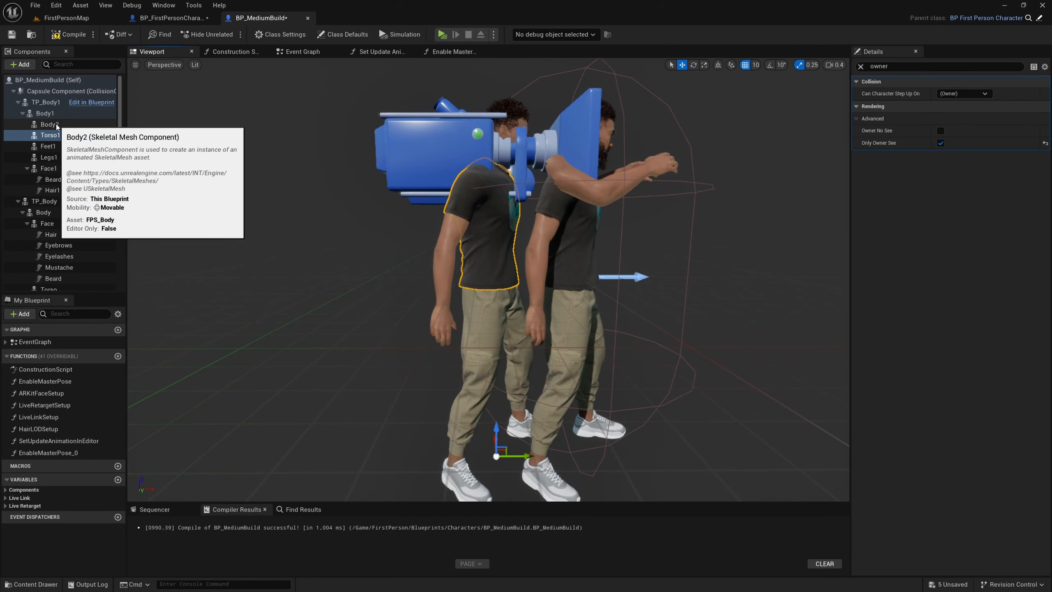
ctrl+click(45, 113)
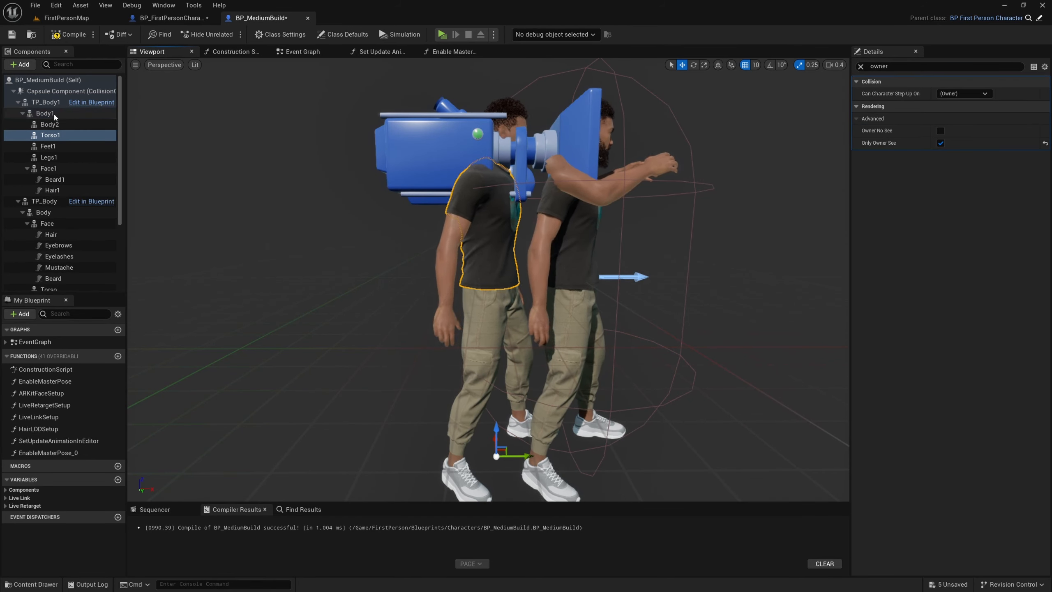
ctrl+click(56, 169)
ctrl+click(72, 179)
ctrl+click(62, 189)
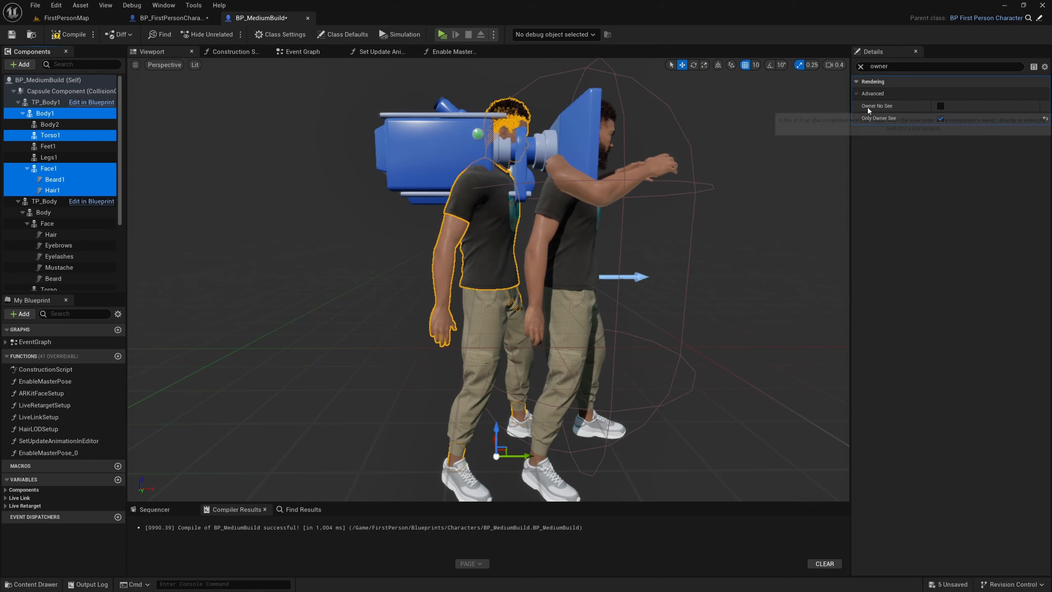
click(928, 148)
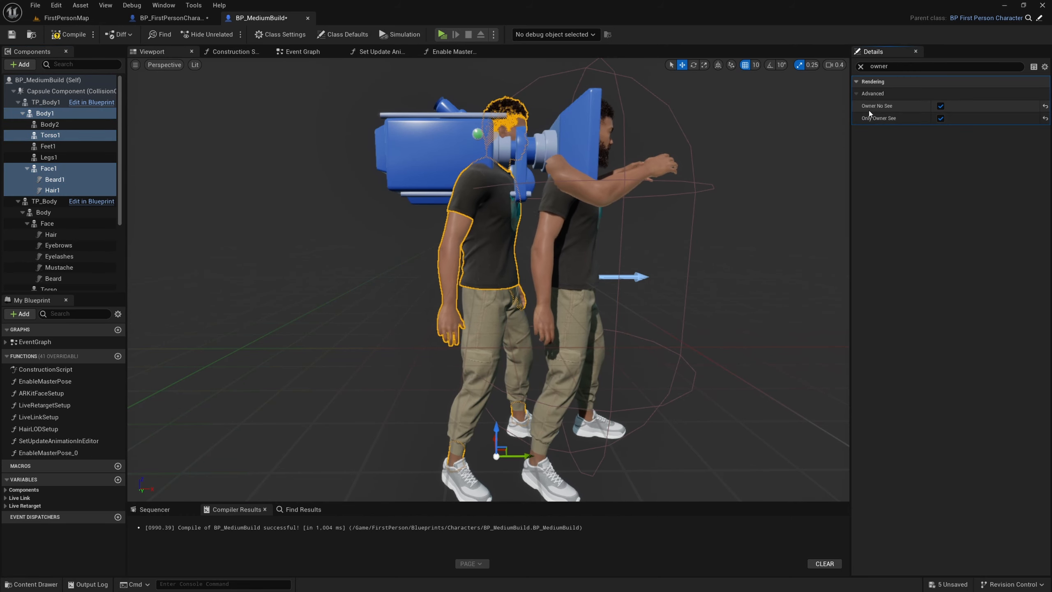
click(940, 105)
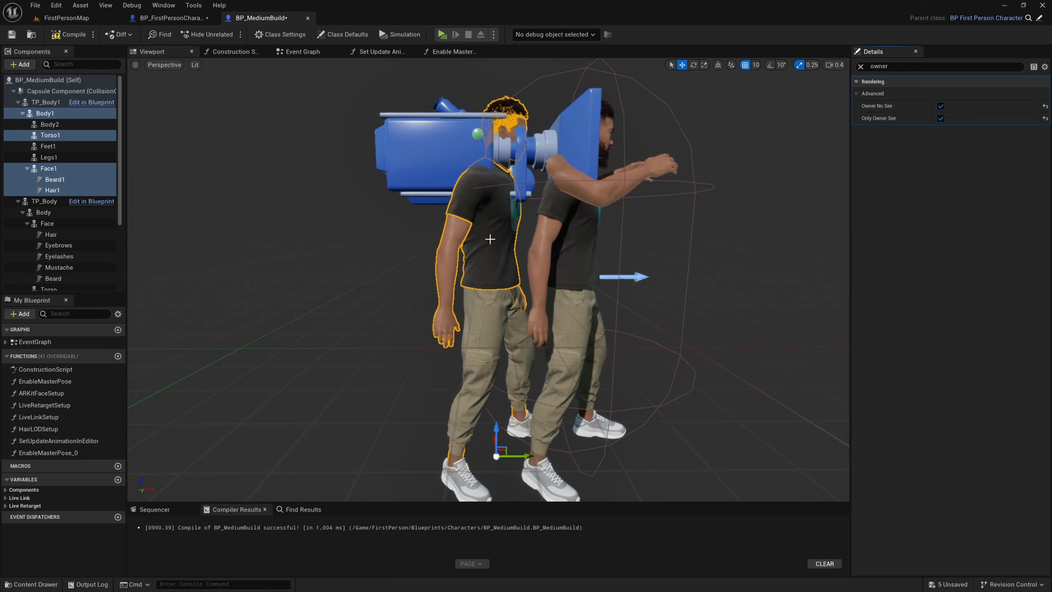
right_drag(528, 226, 526, 230)
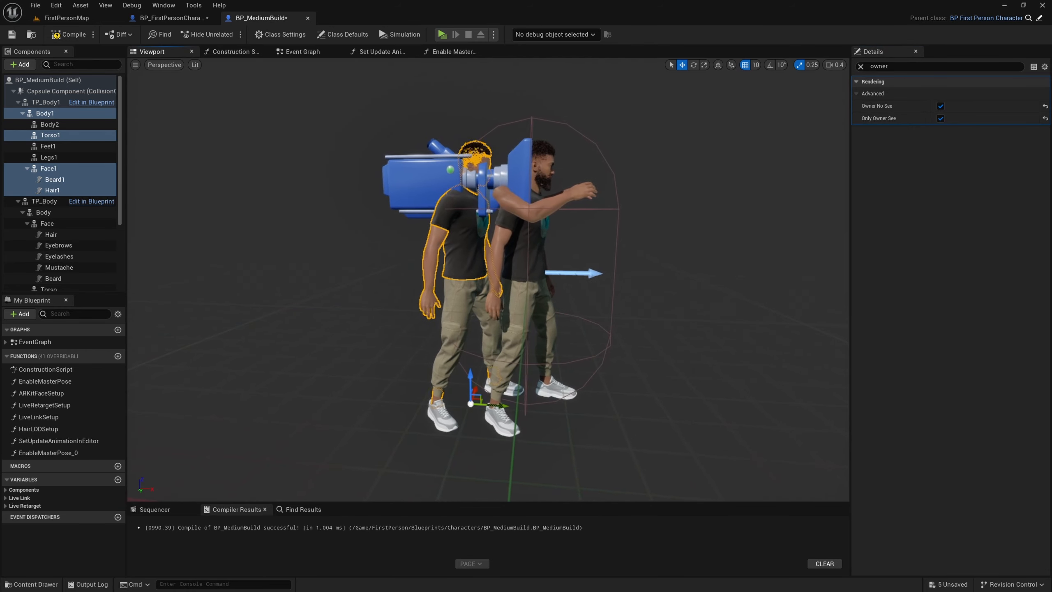
Enable Hidden Shadow on Body1, Torso1, Face1, Beard1 and Hair1, then compile and save BP_MediumBuild
click(911, 67)
text(hi)
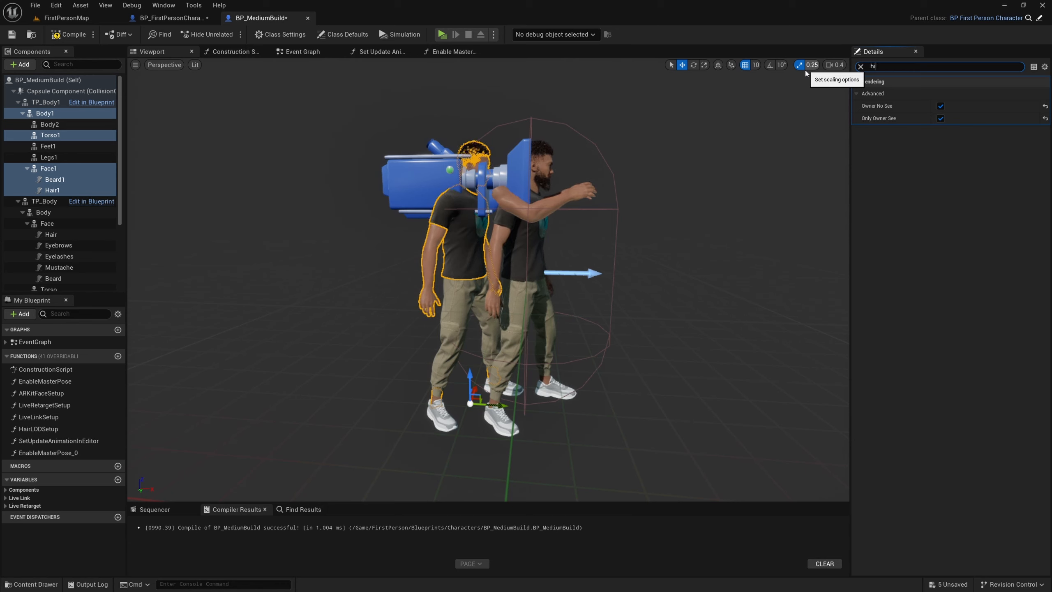
text(dden)
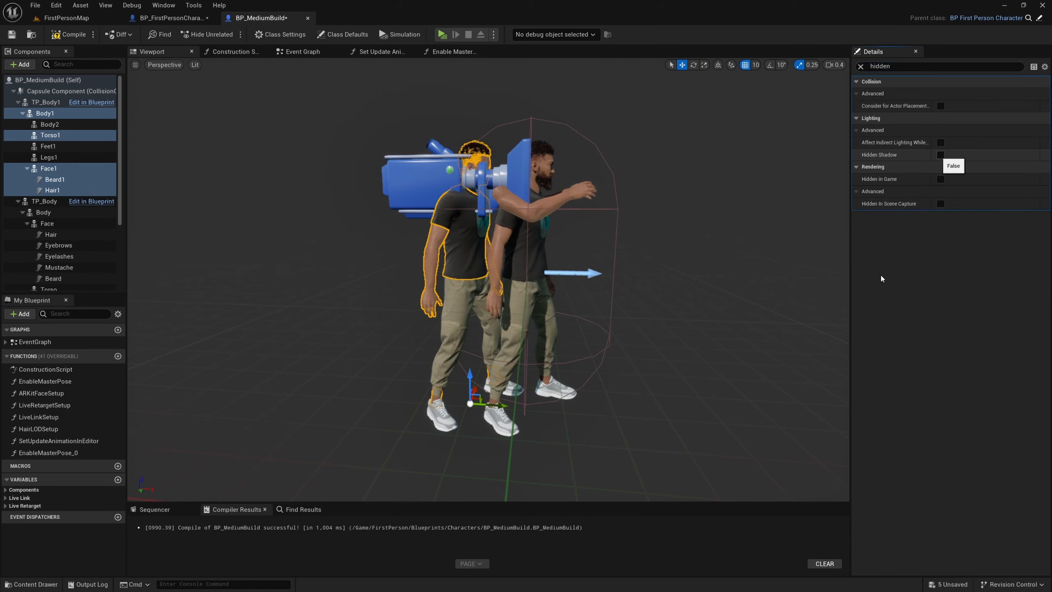
click(940, 155)
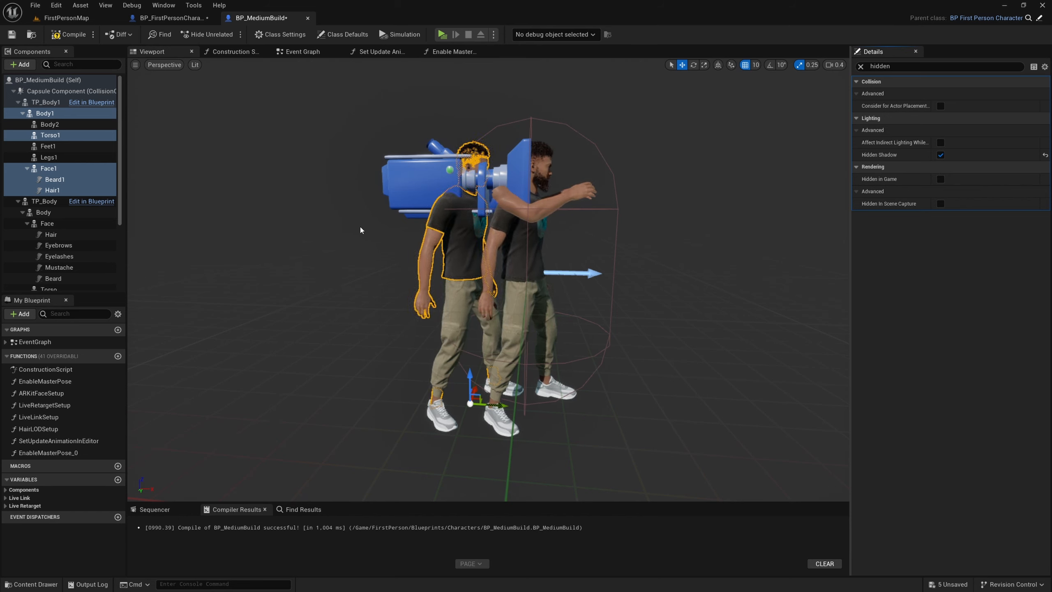
click(73, 36)
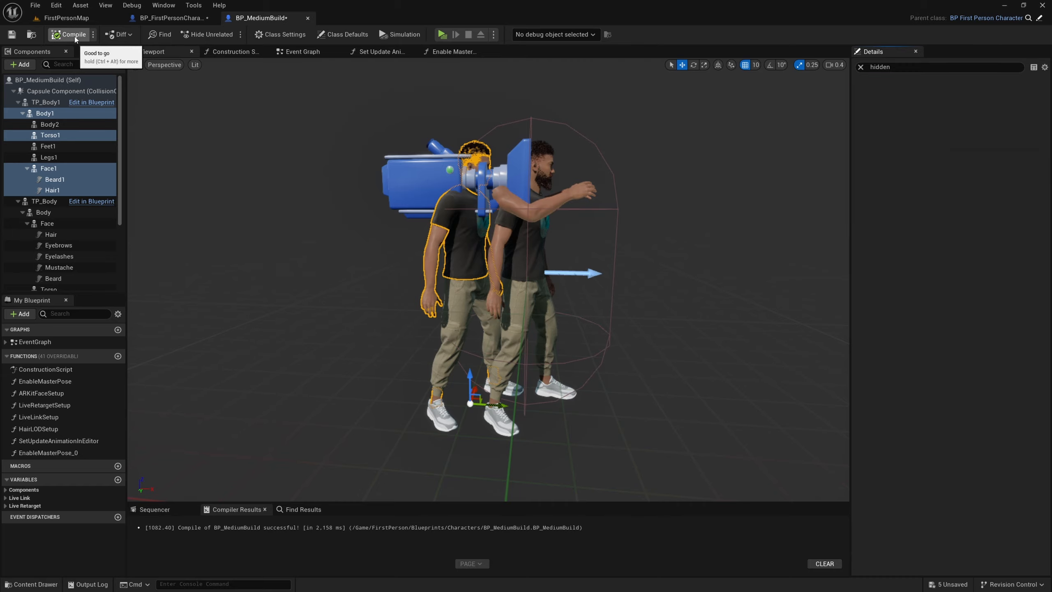
mouse_move(464, 261)
right_down()
mouse_move(476, 274)
mouse_move(463, 275)
mouse_move(461, 261)
right_up()
key(w)
key(s)
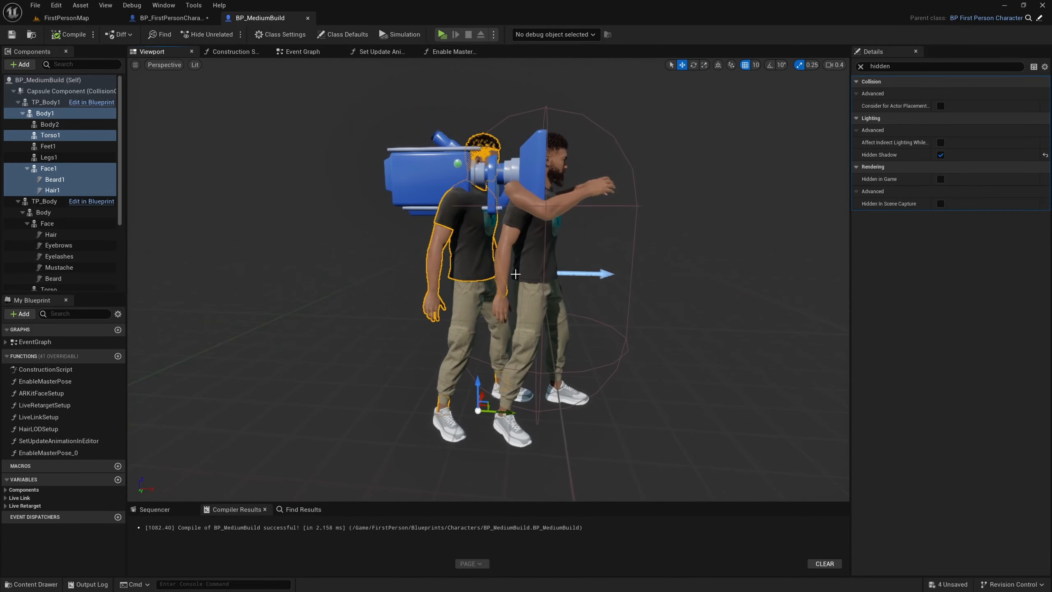
Playtest FirstPersonMap in a new editor window and walk around looking down at the server character's legs and shadow
click(66, 18)
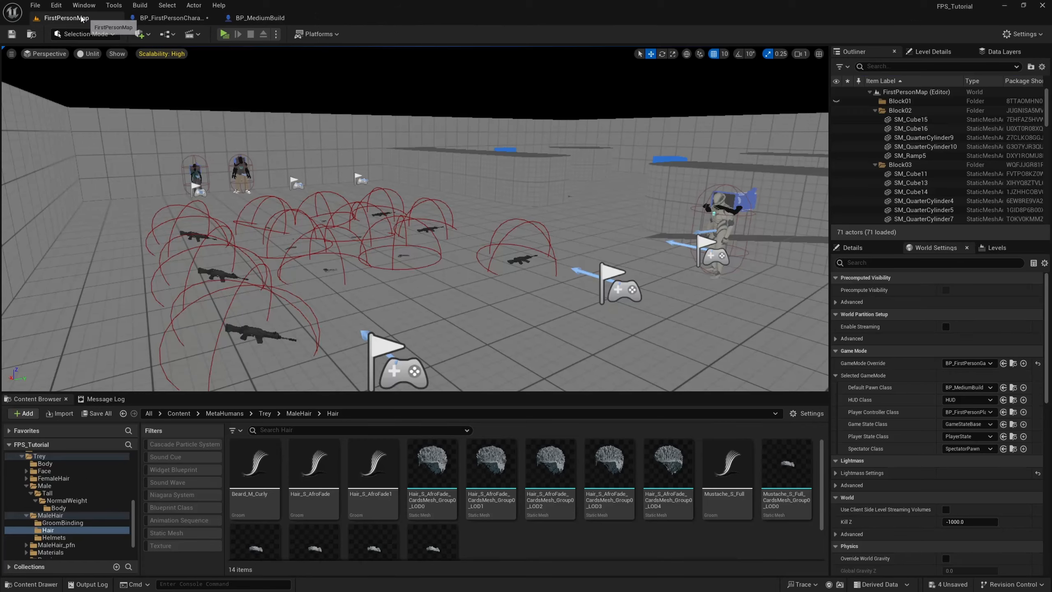
click(275, 34)
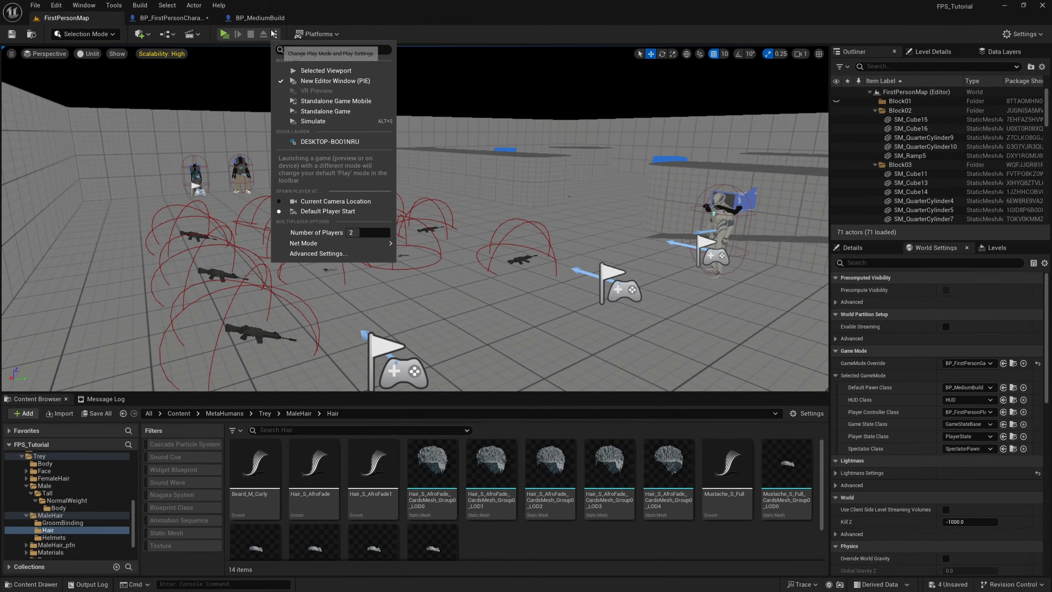
click(378, 87)
key(w)
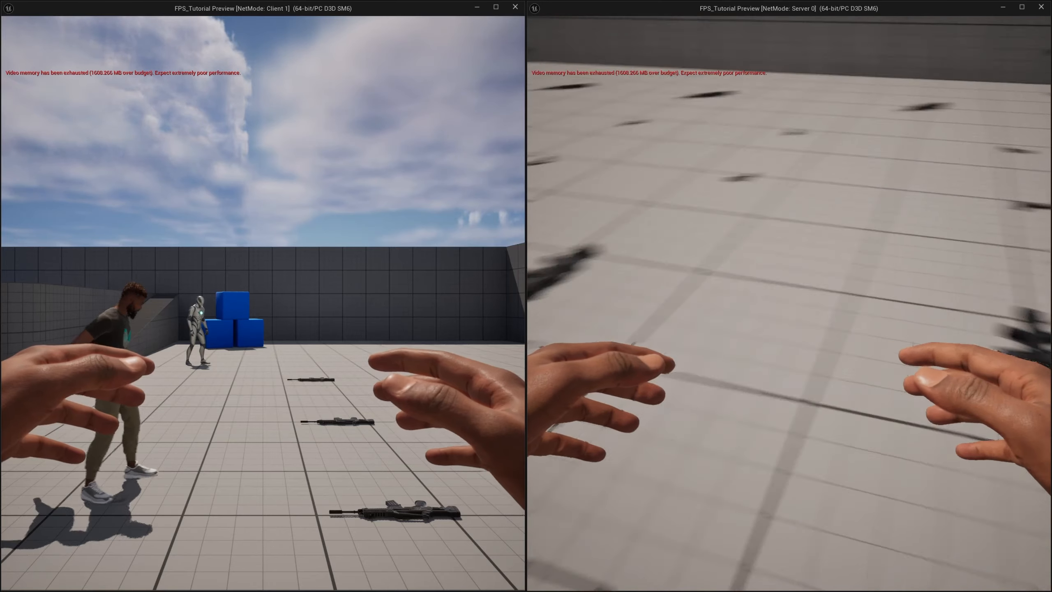
key(a)
key(d)
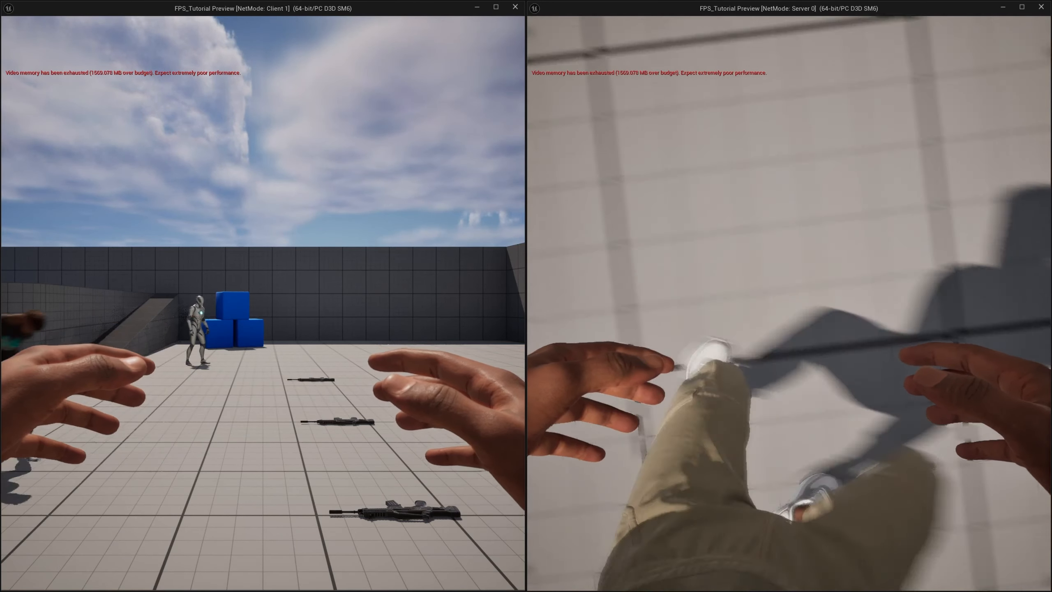
key(w)
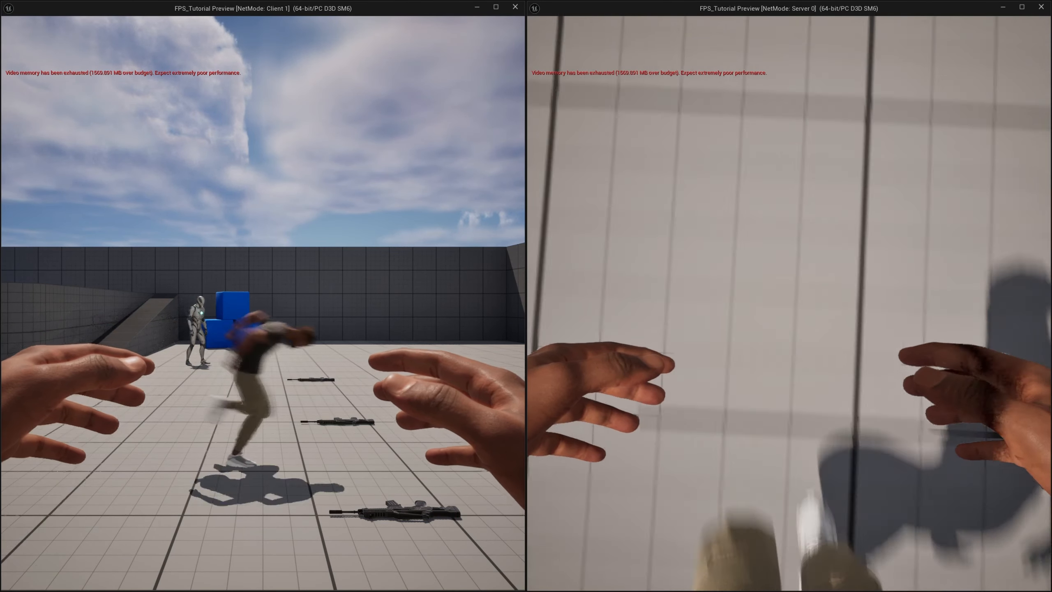
key(s)
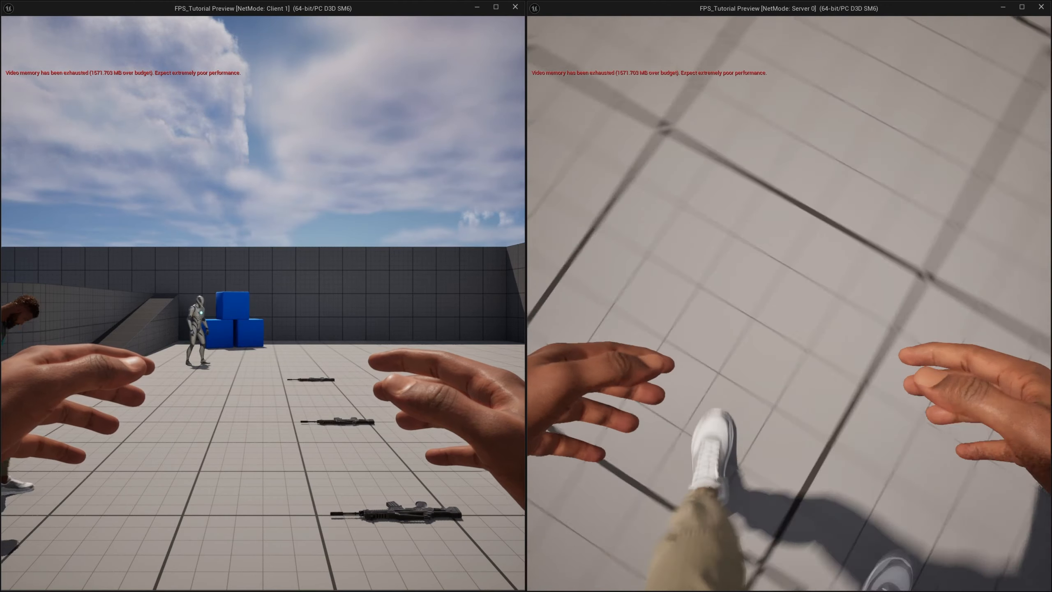
key(w)
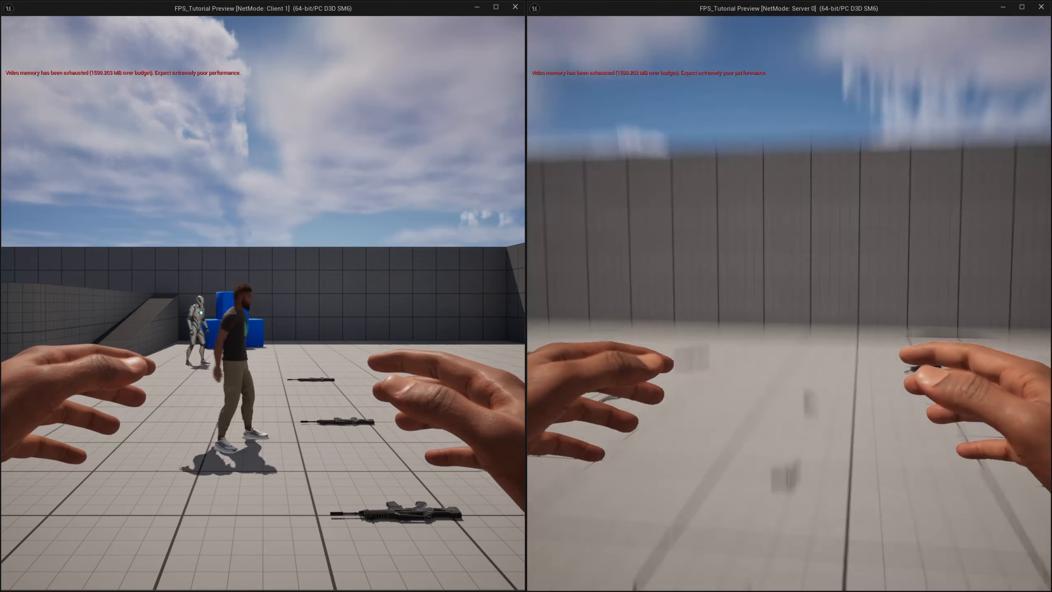
key(w)
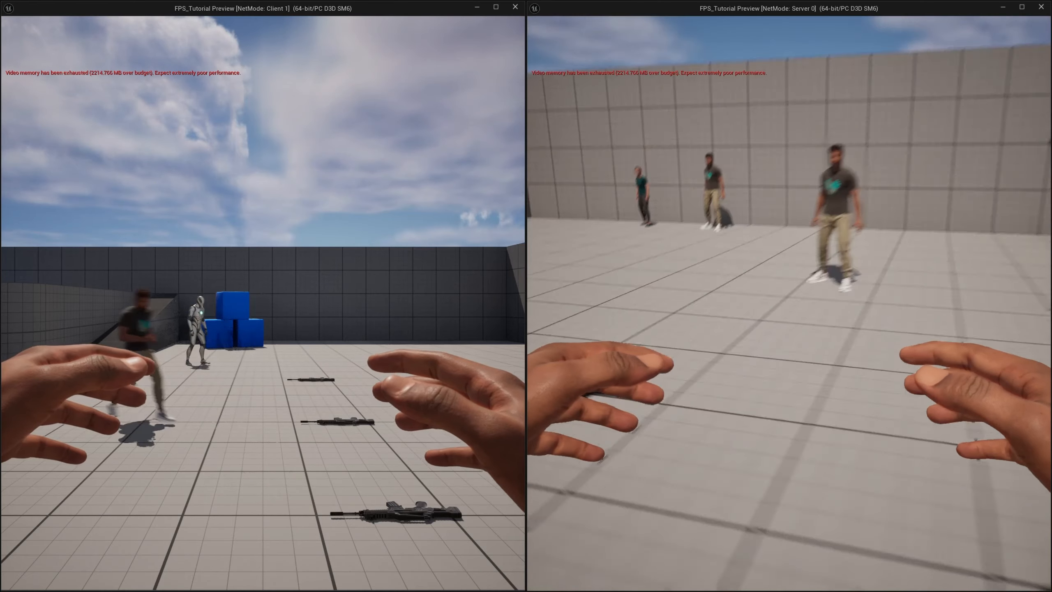
Pick up a rifle from the floor in the playtest, examine the character's shadow while holding it, and end the session
key(w)
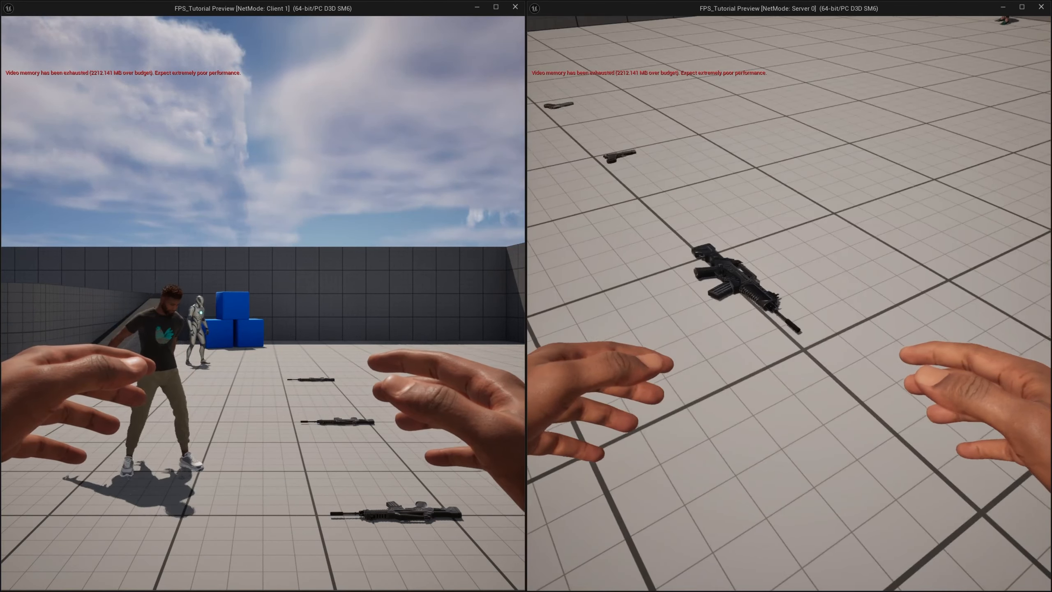
key(w)
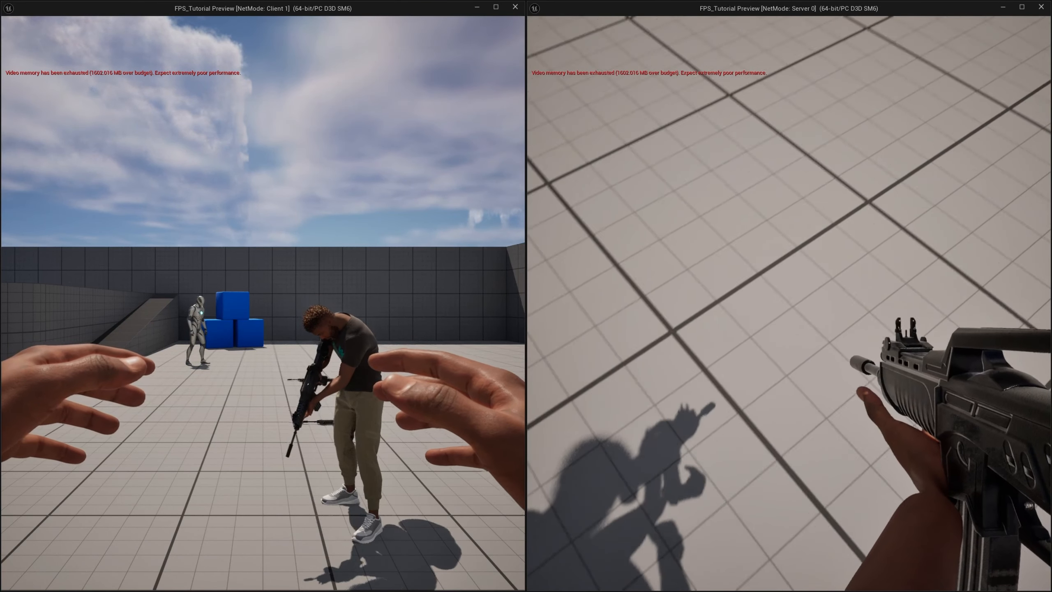
key(w)
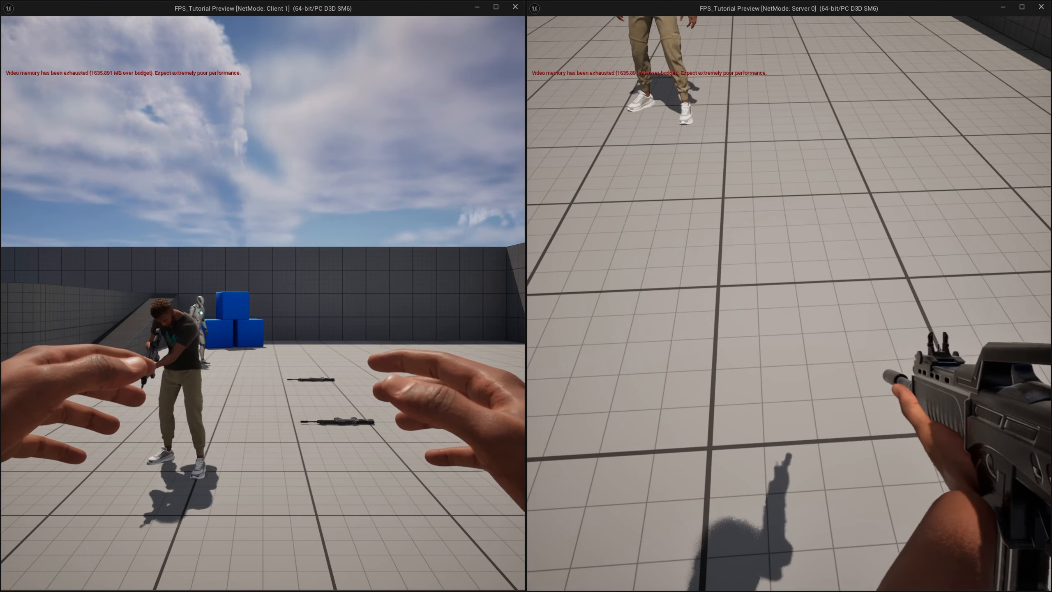
key(Escape)
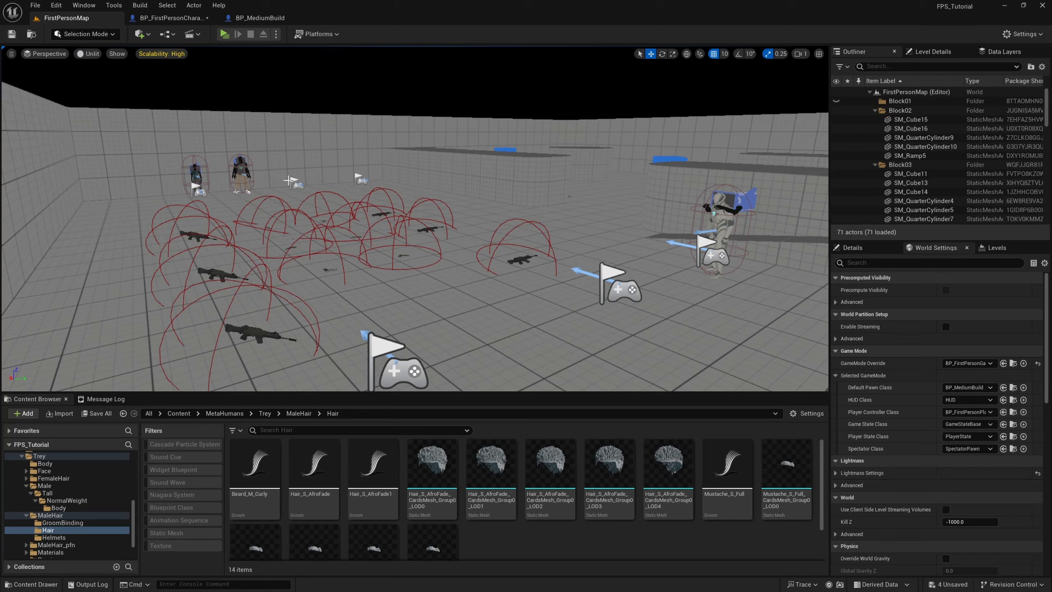
Check BP_FirstPersonCharacter's Event Graph, and open BP_MediumBuild's Event Graph with its details filter cleared
click(178, 18)
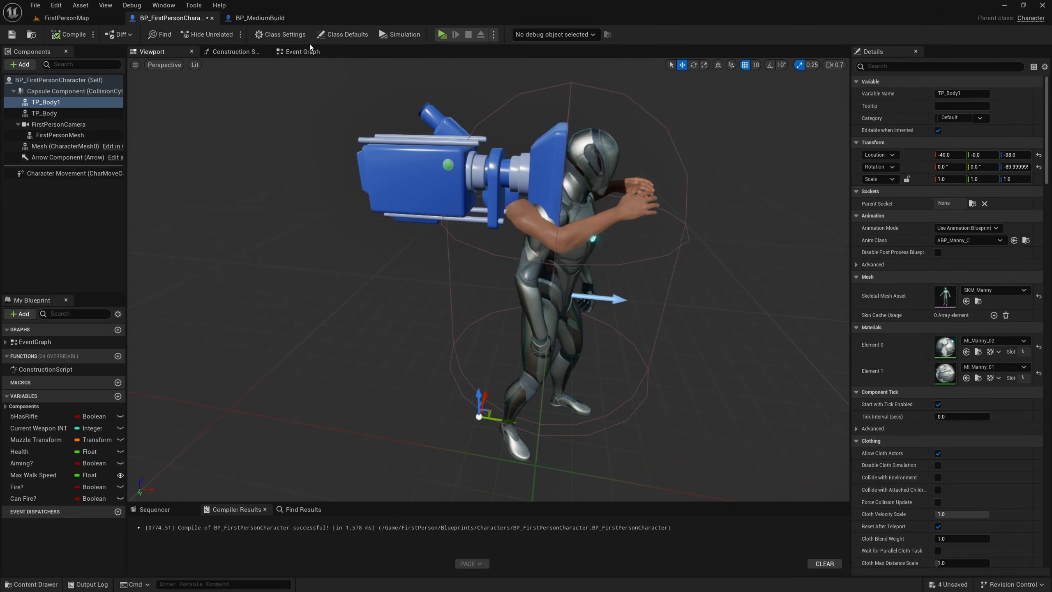
click(309, 55)
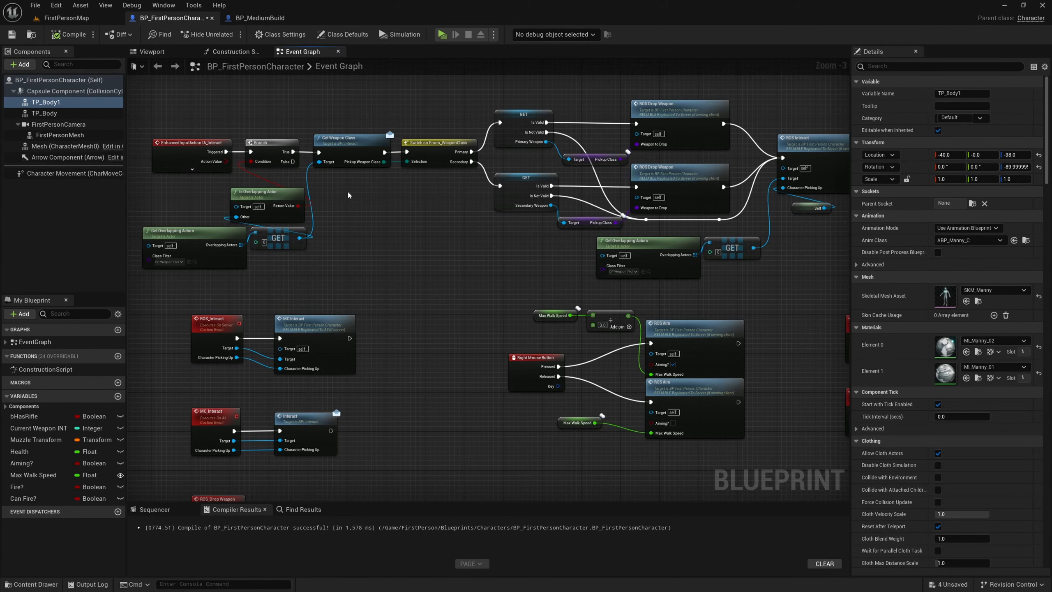
click(260, 18)
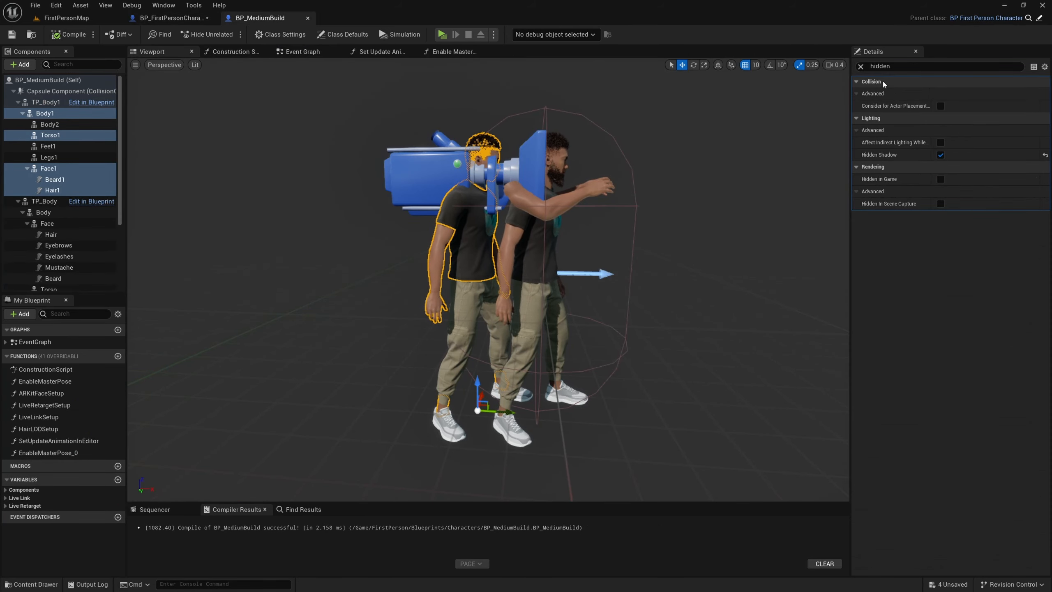
click(860, 66)
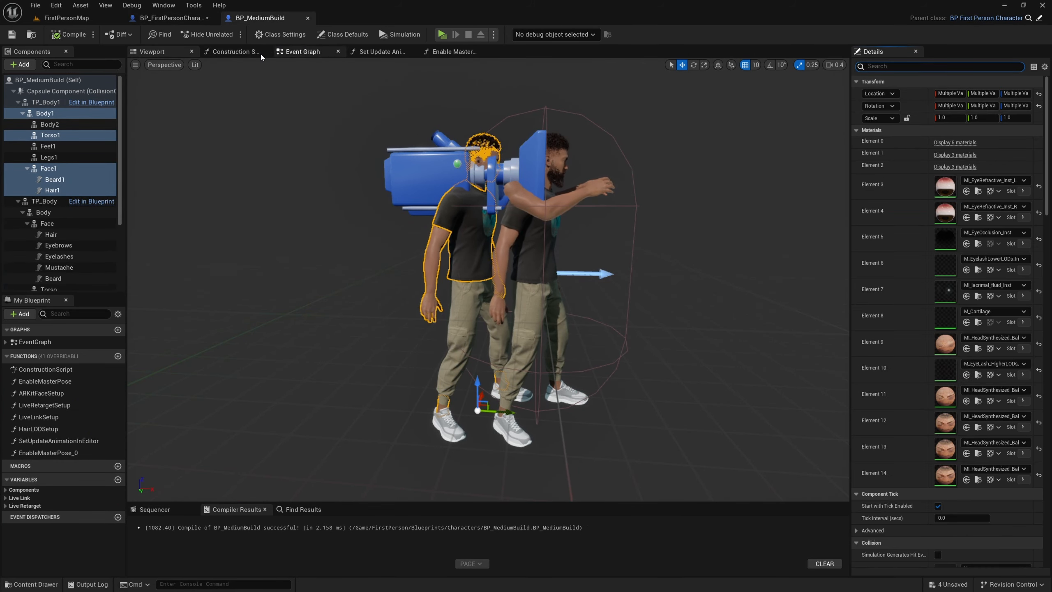
click(304, 51)
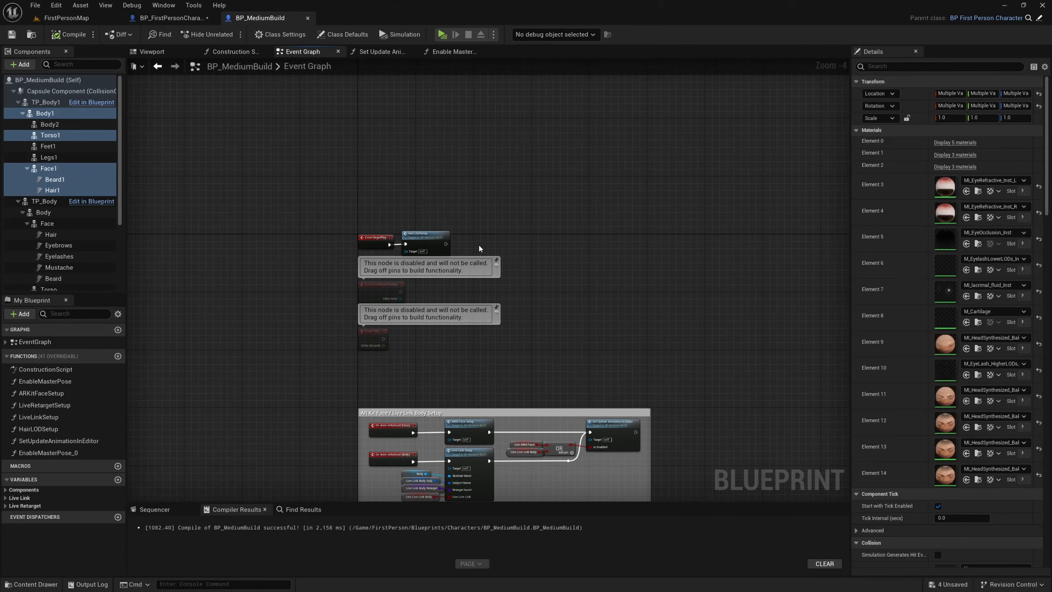
Move Event BeginPlay and Hair LODSetup below the Live Link Body Setup comment, leaving a gap between the two nodes
drag(476, 249, 394, 395)
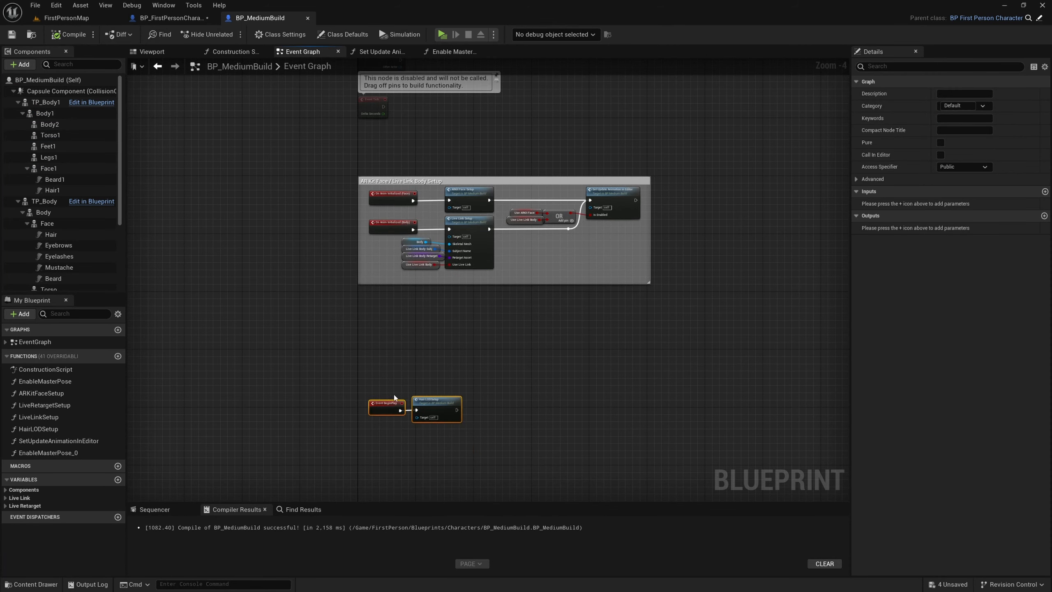
click(382, 310)
scroll(394, 413, up, 4)
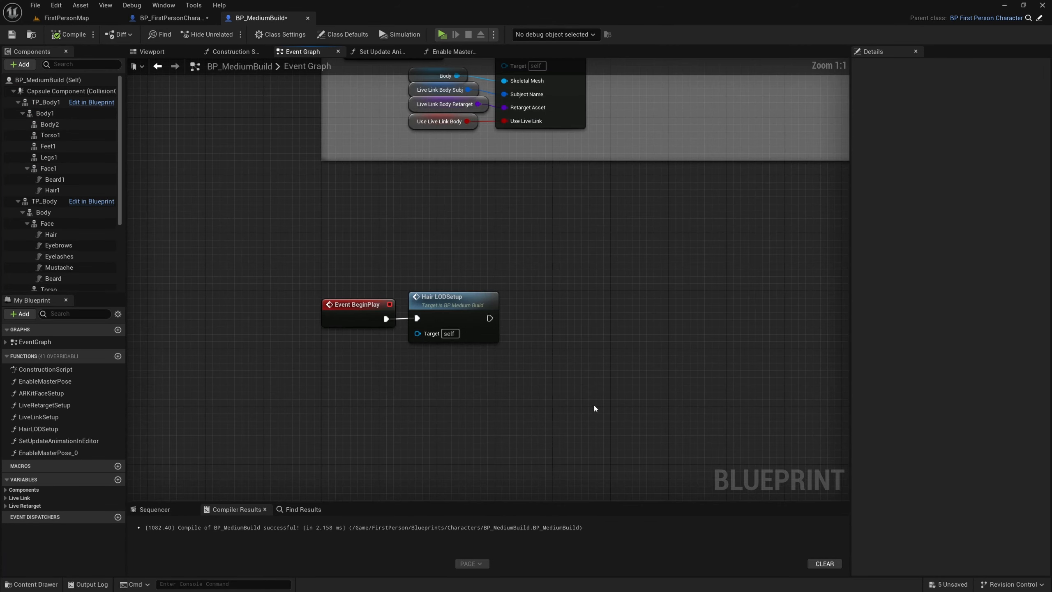
click(446, 304)
click(361, 316)
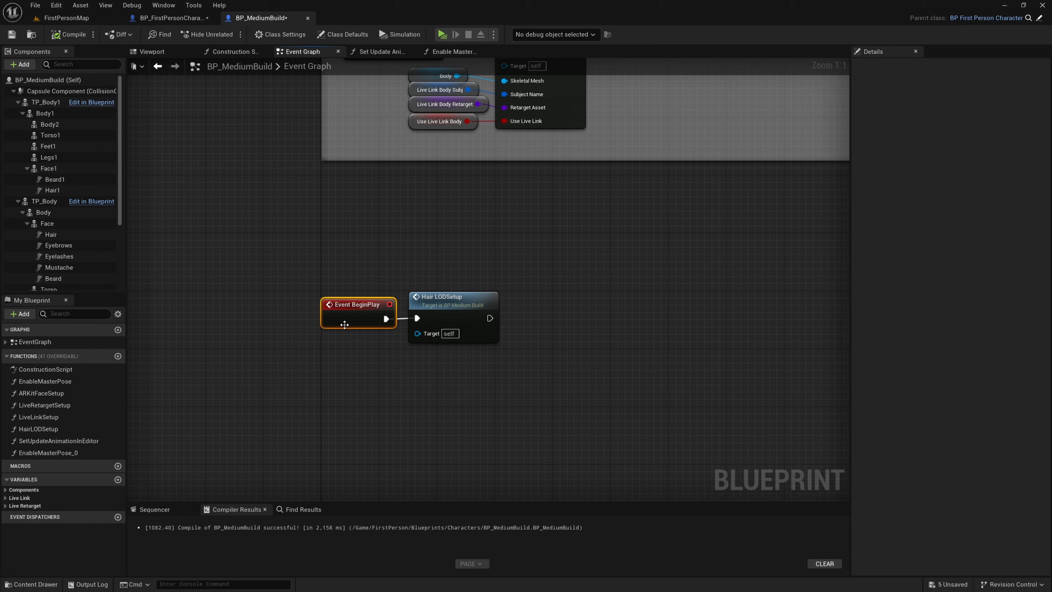
drag(444, 294, 589, 294)
click(476, 306)
Add a call to the parent function for Event BeginPlay and wire it between the event and Hair LODSetup
right_click(361, 321)
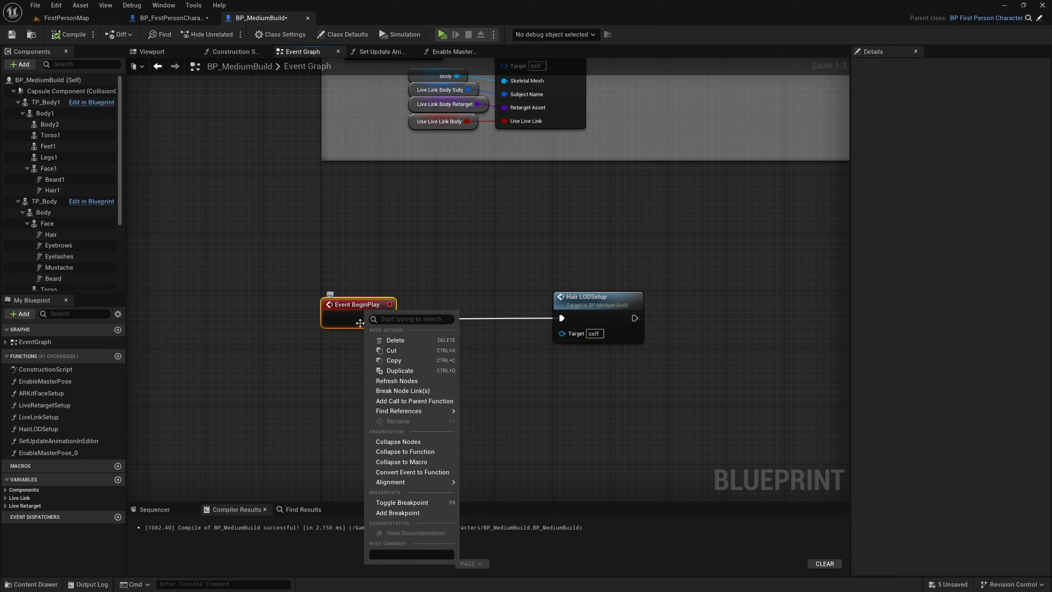
click(414, 401)
drag(346, 338, 431, 317)
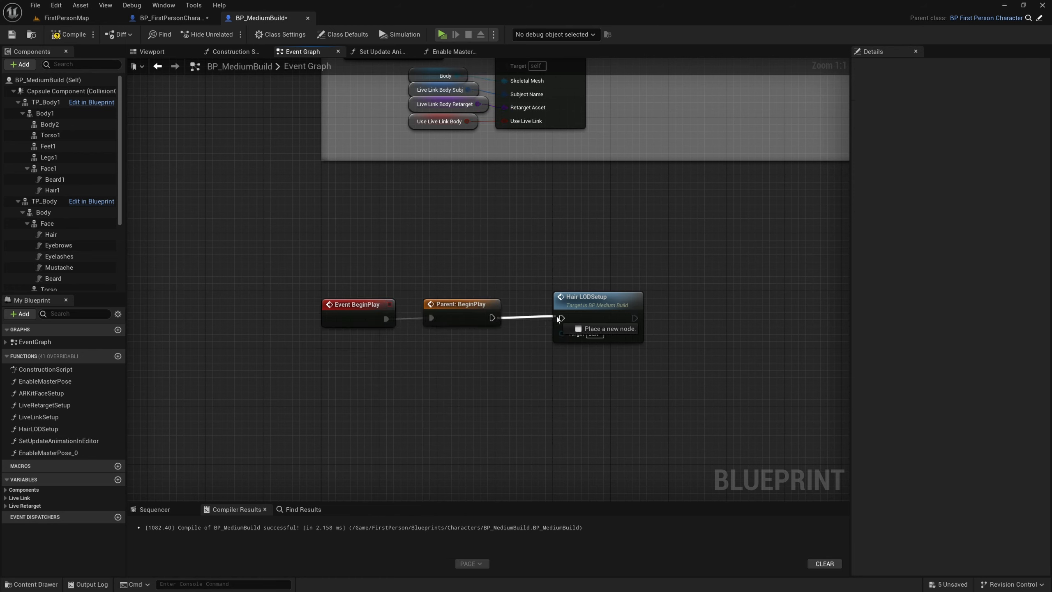
click(472, 317)
drag(502, 359, 435, 277)
drag(484, 383, 439, 304)
click(501, 371)
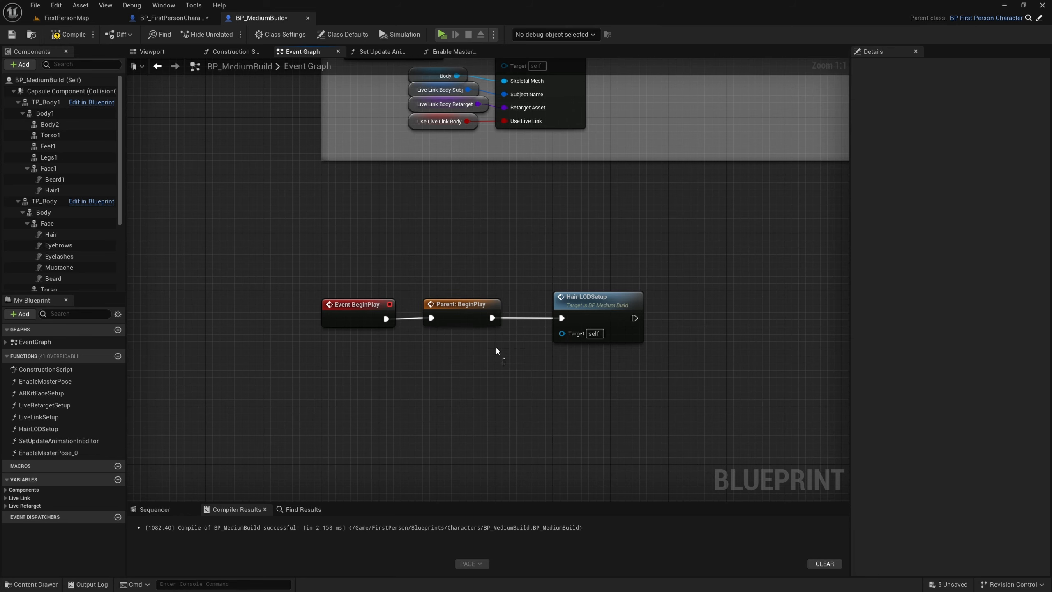
drag(496, 345, 428, 311)
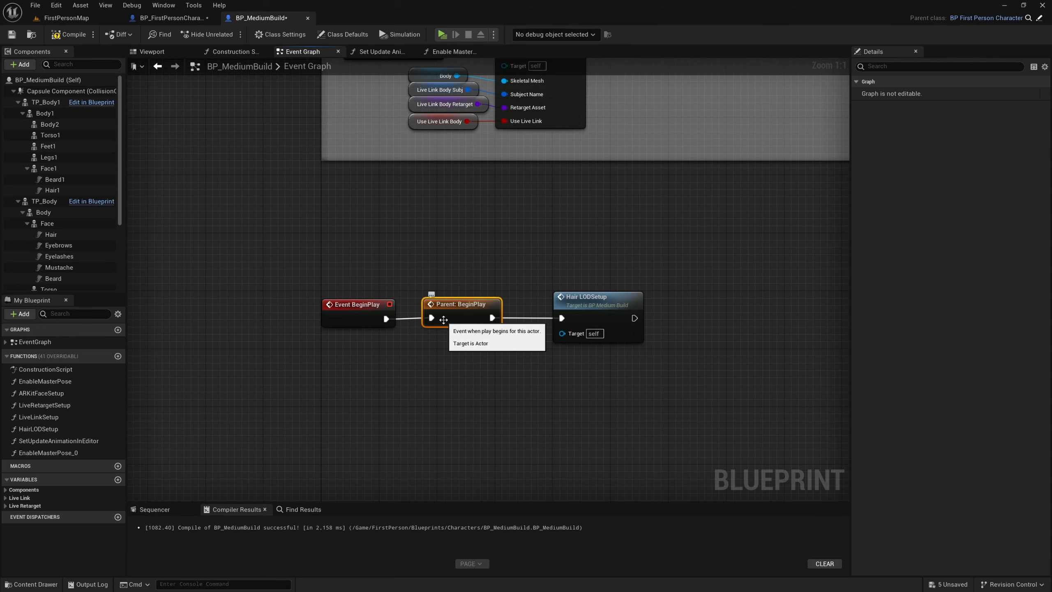
click(455, 384)
Add an Is Locally Controlled node below Hair LODSetup
right_drag(517, 390, 314, 336)
right_click(424, 330)
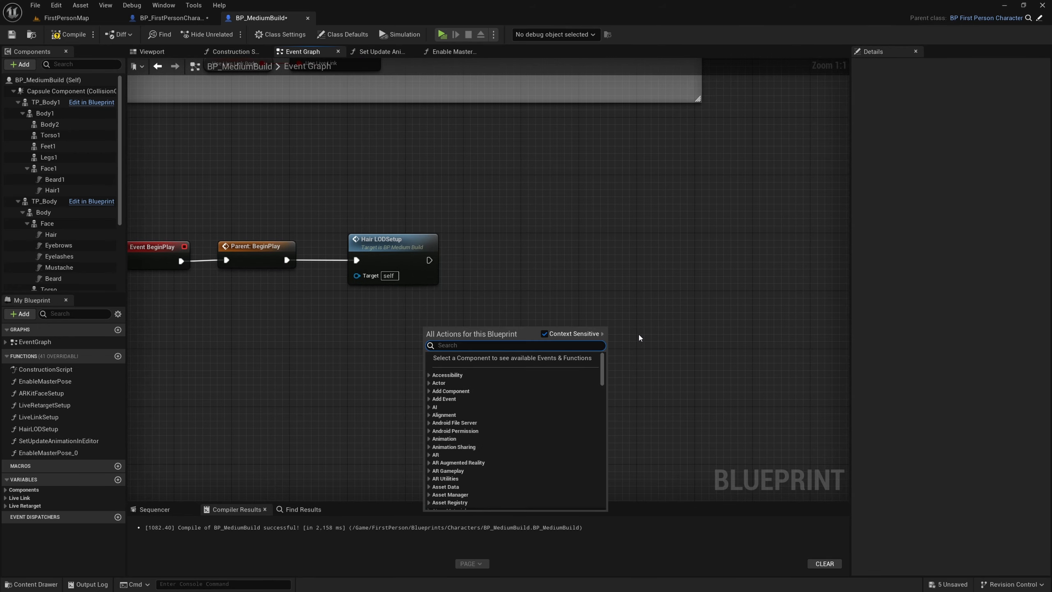
text(is locall)
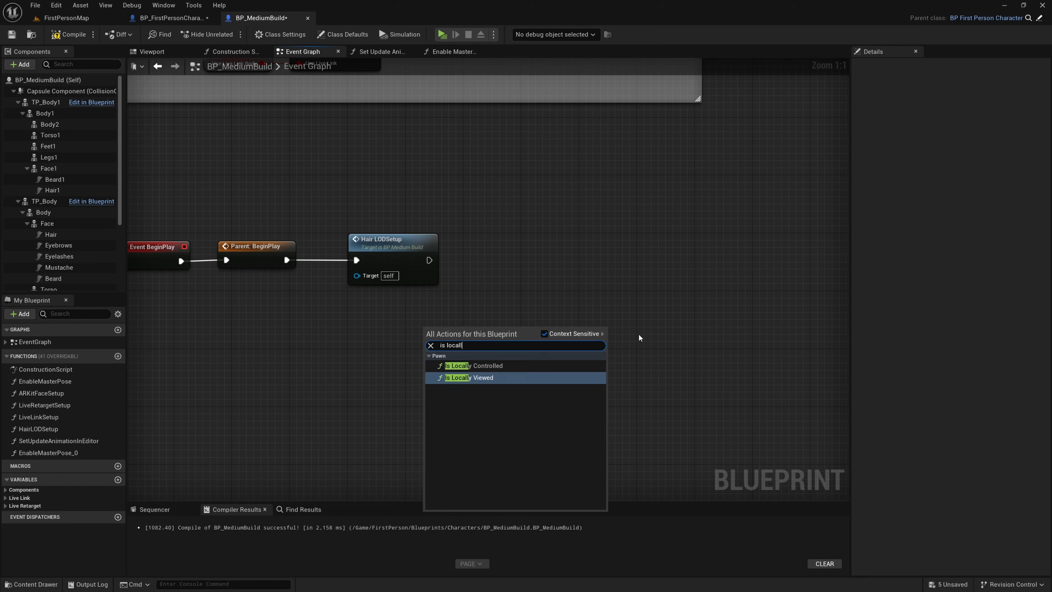
key(Up)
key(Return)
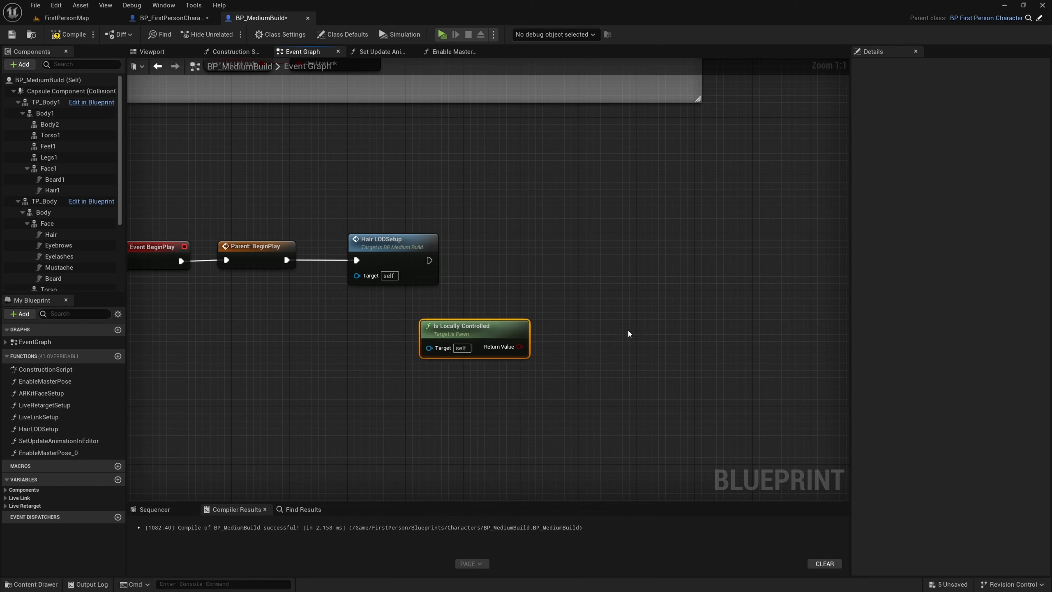
Add a Branch after Hair LODSetup, with Is Locally Controlled as its condition and the function node placed beneath the execution line
click(494, 251)
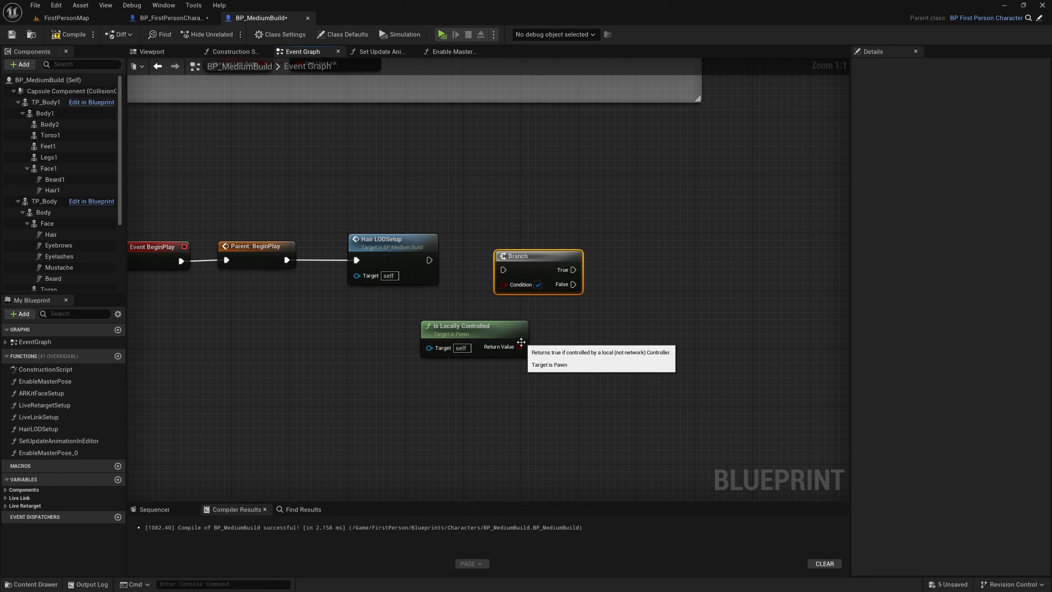
drag(519, 347, 504, 284)
drag(434, 261, 501, 252)
click(582, 338)
drag(502, 328, 467, 312)
click(537, 350)
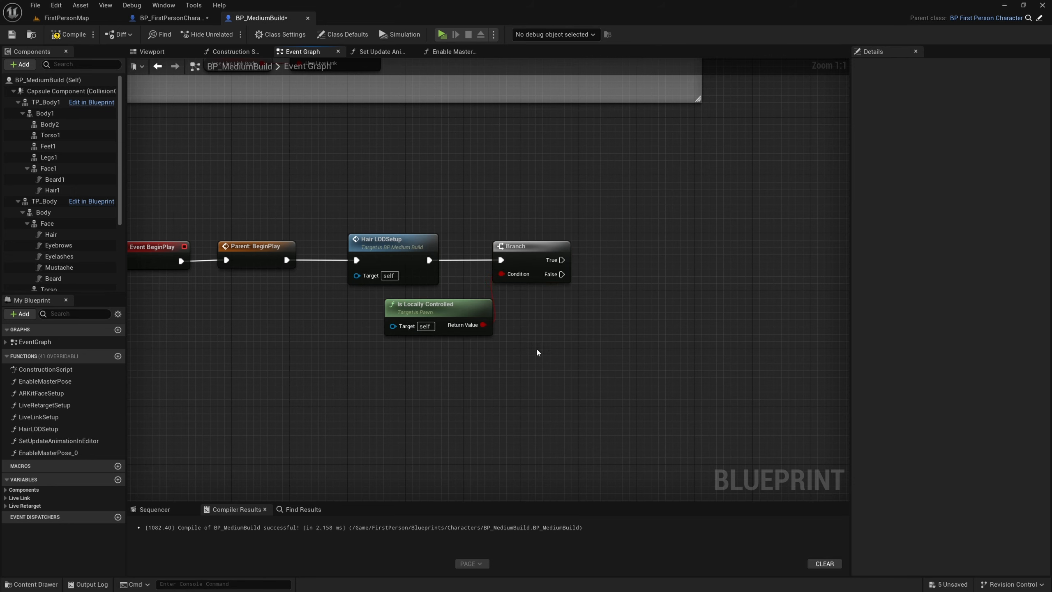
right_drag(495, 386, 461, 328)
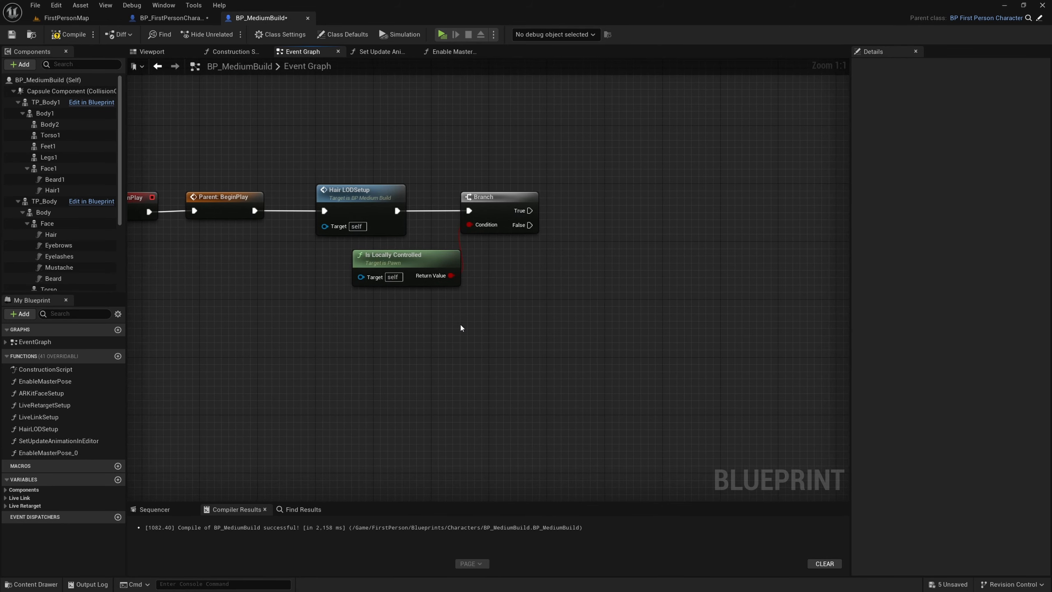
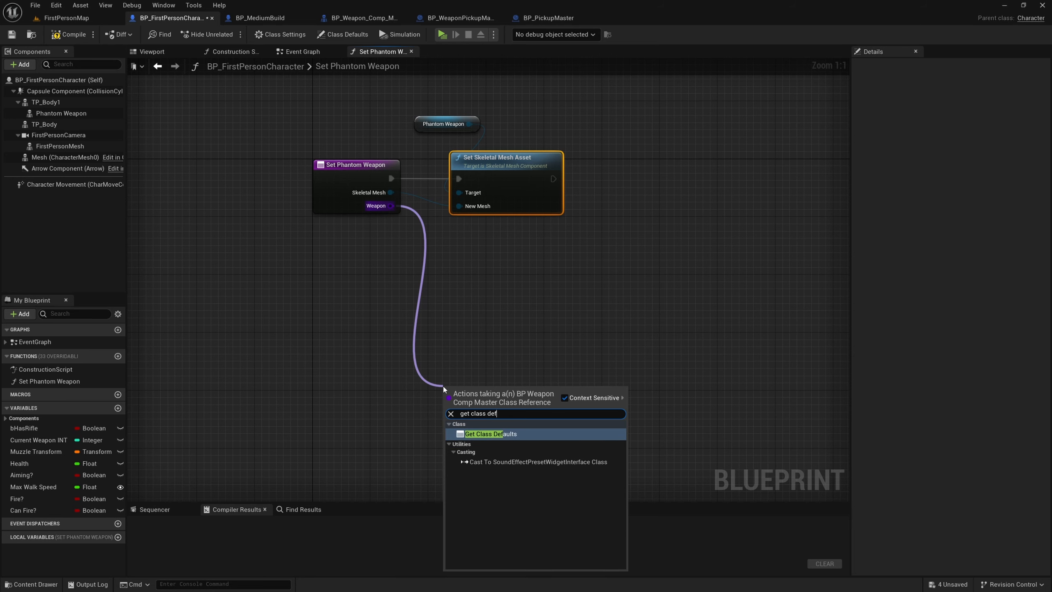
Add a Get Class Defaults node from the Weapon input of the Set Phantom Weapon function
key(Return)
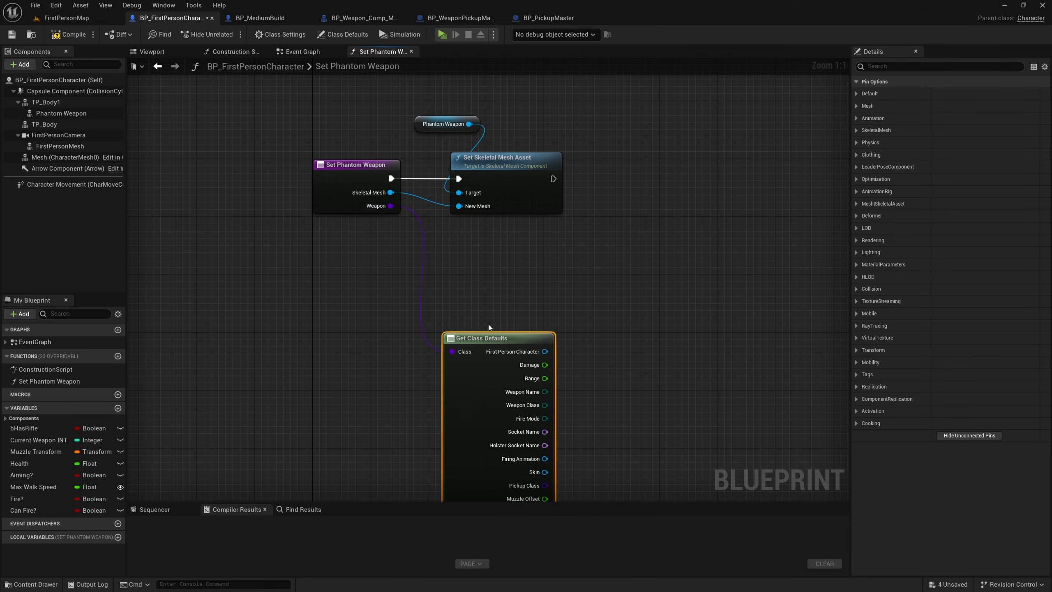
click(511, 278)
right_drag(511, 279, 501, 231)
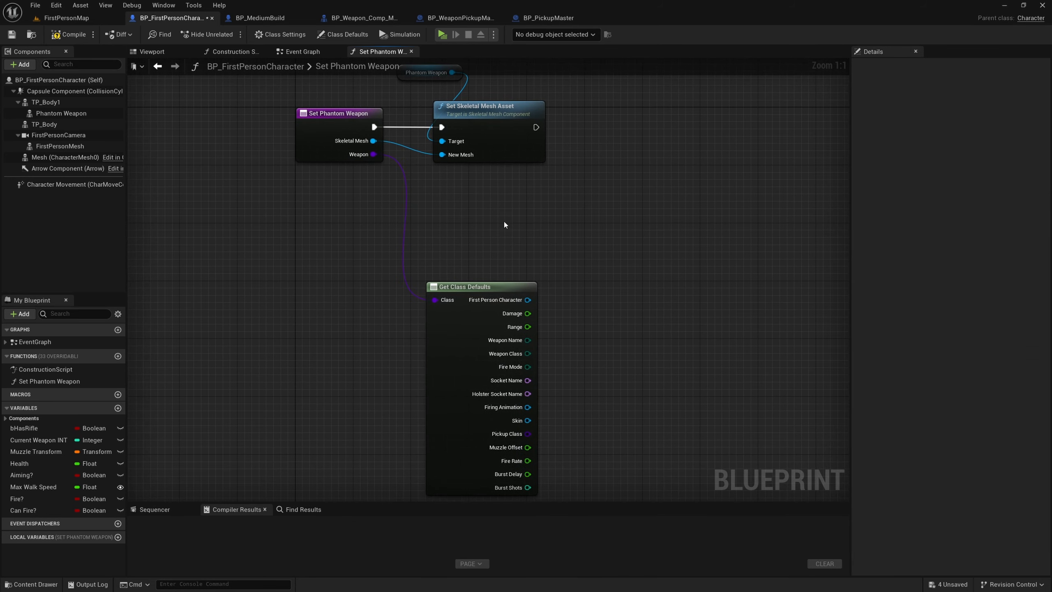
Move the Phantom Weapon reference beneath Set Skeletal Mesh Asset and add an Attach Component To Component node from it, following that call
right_drag(420, 83, 405, 131)
drag(391, 130, 426, 223)
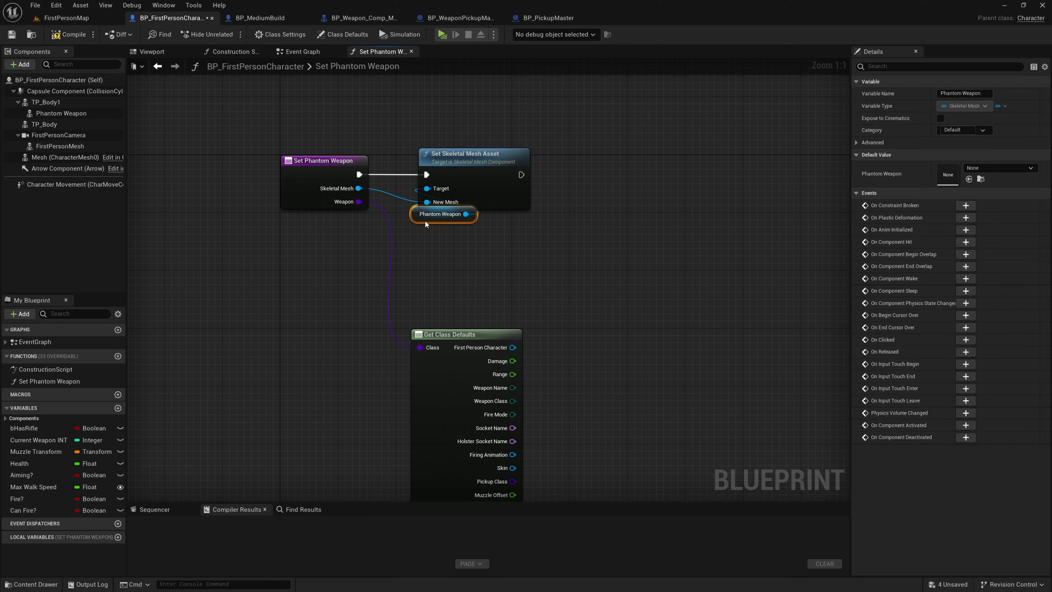
drag(585, 182, 586, 181)
text(a)
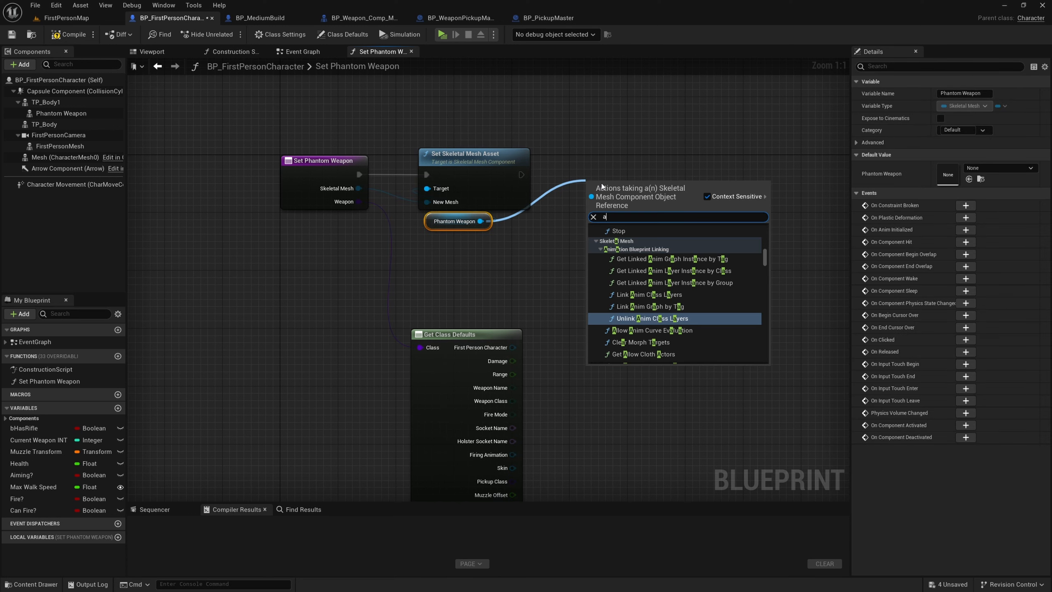
text(ttach compon)
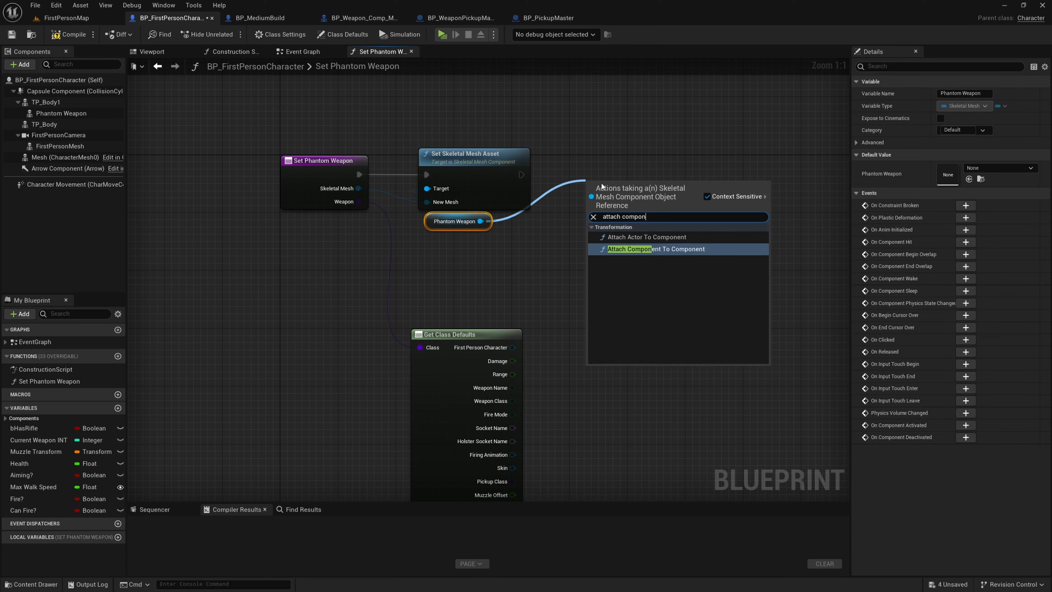
key(Return)
drag(601, 183, 575, 180)
drag(597, 166, 605, 160)
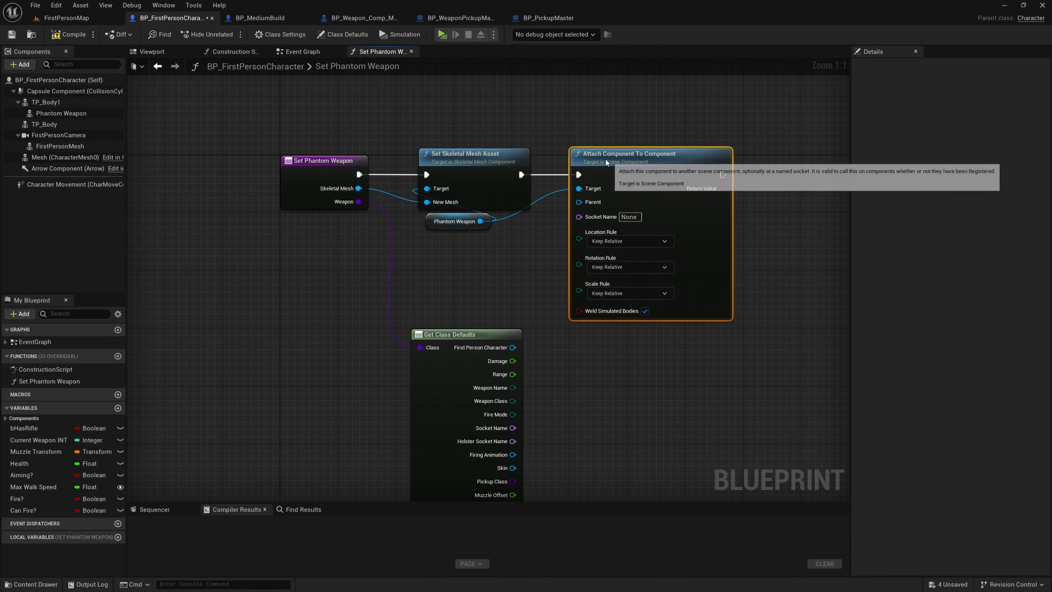
click(553, 221)
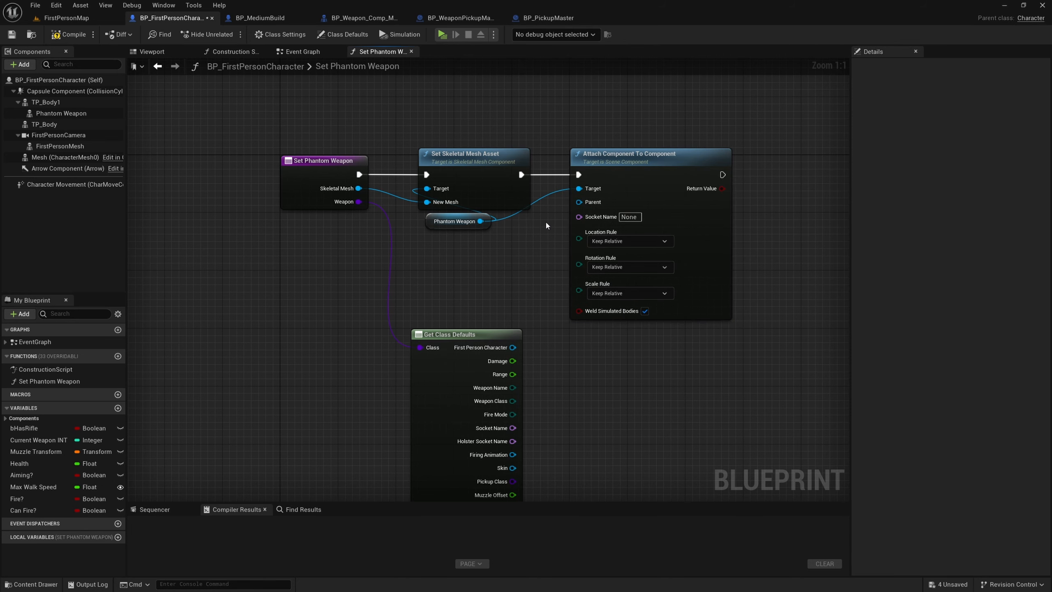
Add a TP_Body1 reference with a Get Child Component node and wire its Return Value to Parent on Attach Component To Component
drag(58, 103, 366, 179)
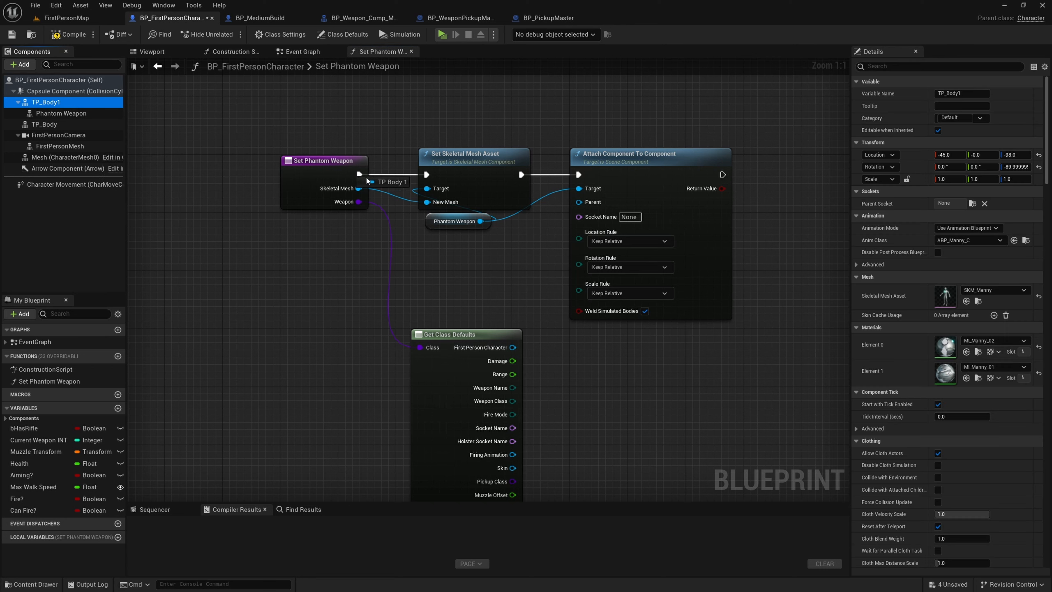
drag(299, 256, 268, 269)
drag(369, 266, 404, 256)
text(get child)
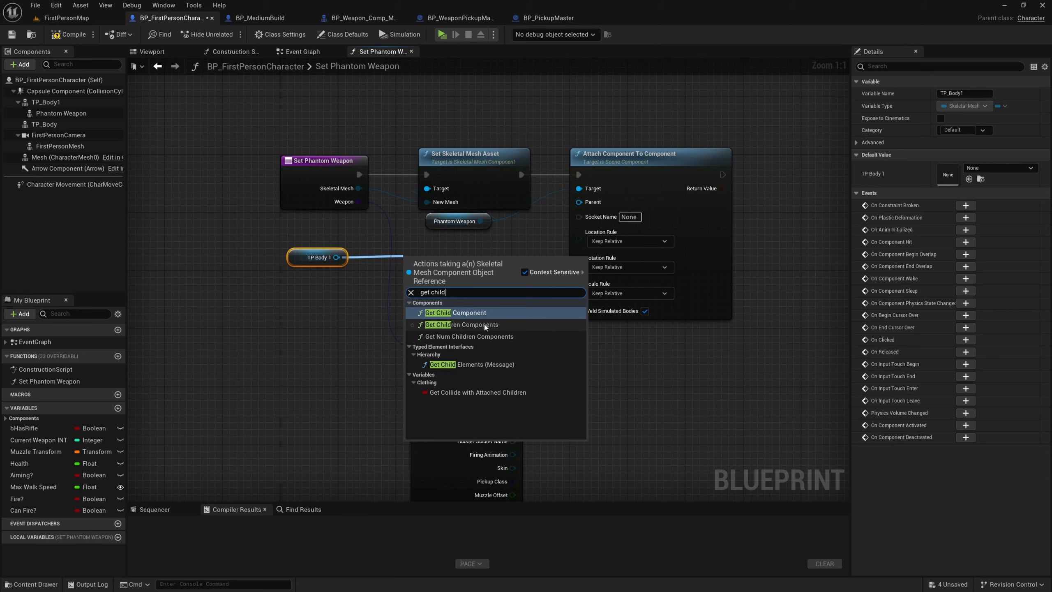
click(481, 311)
drag(463, 259, 581, 207)
click(521, 301)
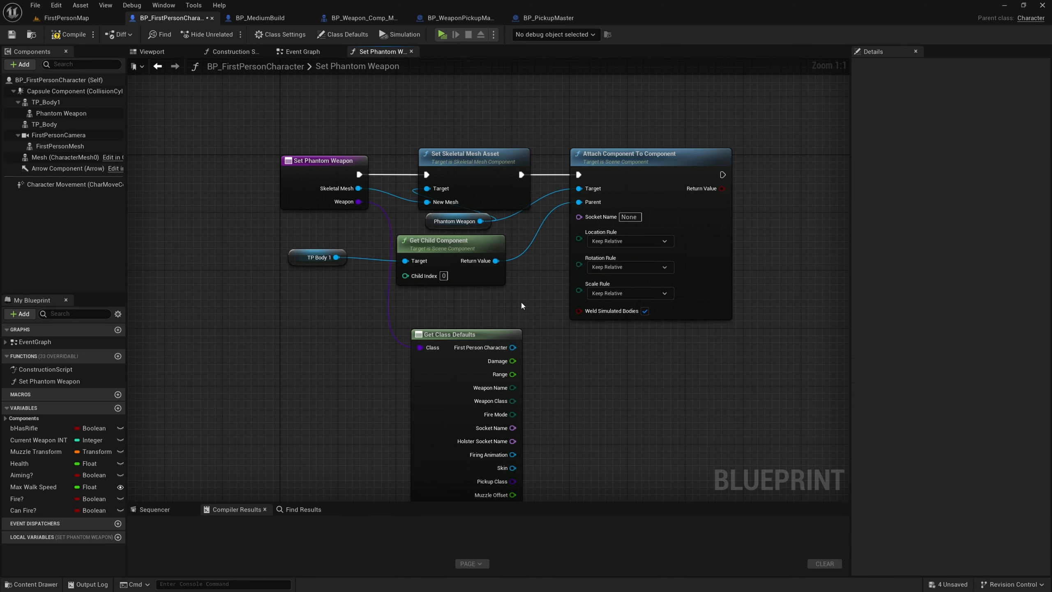
Examine the component hierarchy under TP_Body1 in BP_MediumBuild, including Body1 and its child meshes
right_drag(521, 301, 482, 246)
click(266, 18)
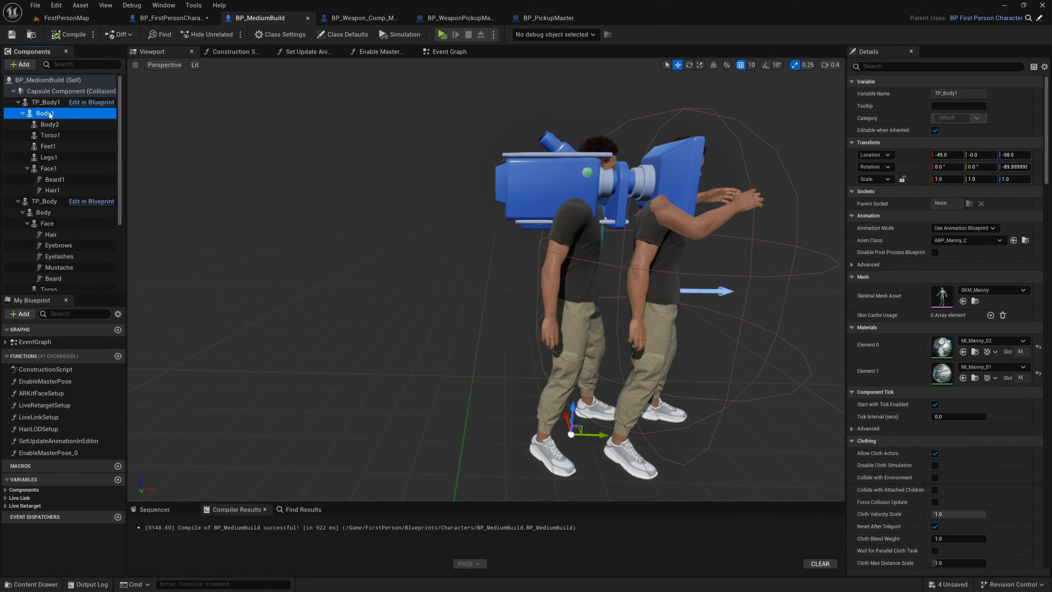
click(49, 124)
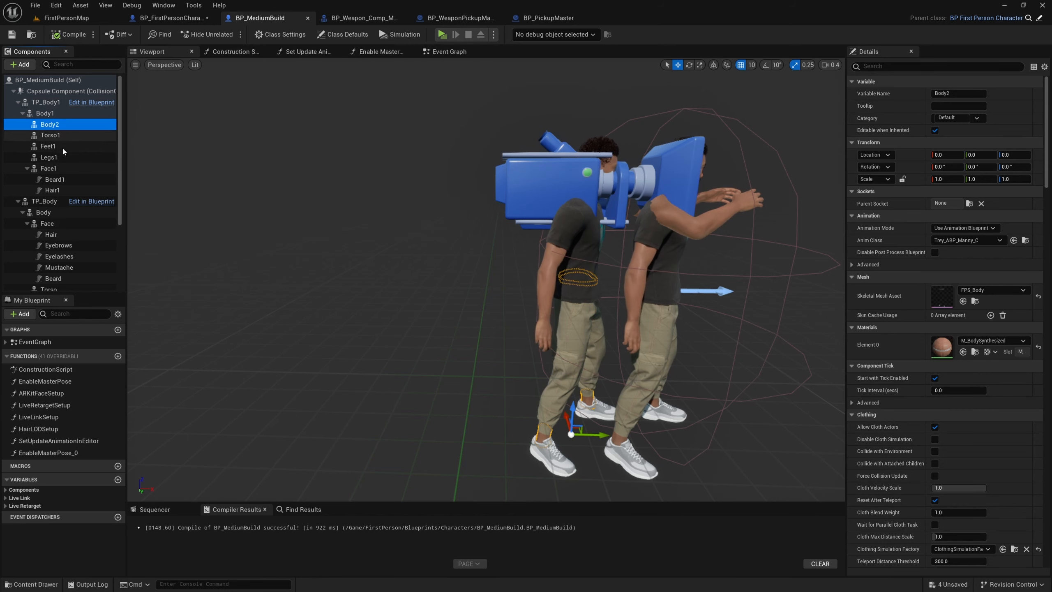
shift+click(52, 189)
click(53, 114)
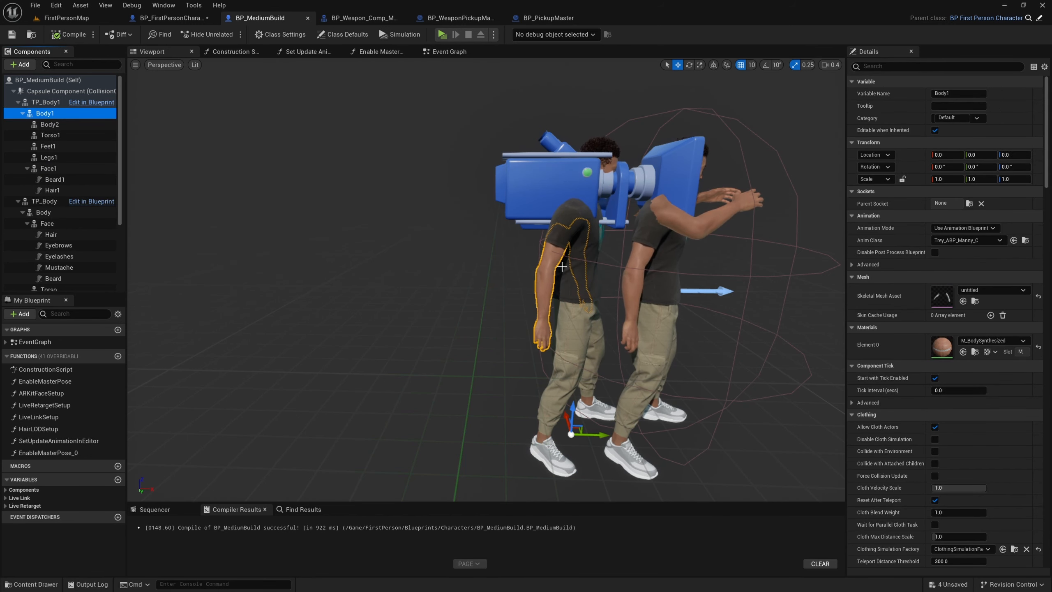
click(39, 103)
click(51, 116)
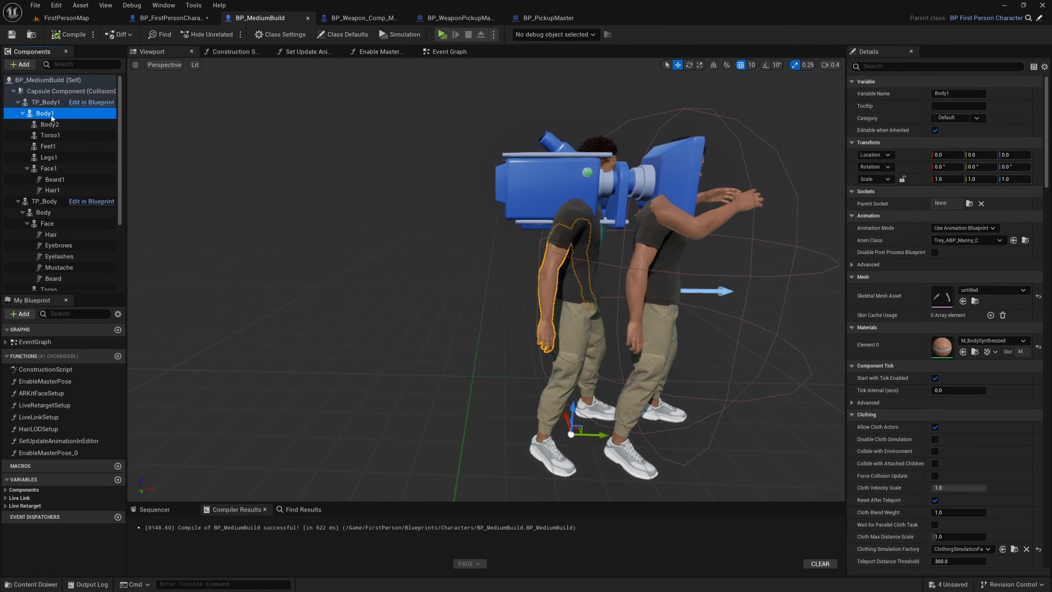
Review the EnableMasterPose_0 function in BP_MediumBuild, including how Body1 feeds Set Leader Pose Component
double_click(61, 454)
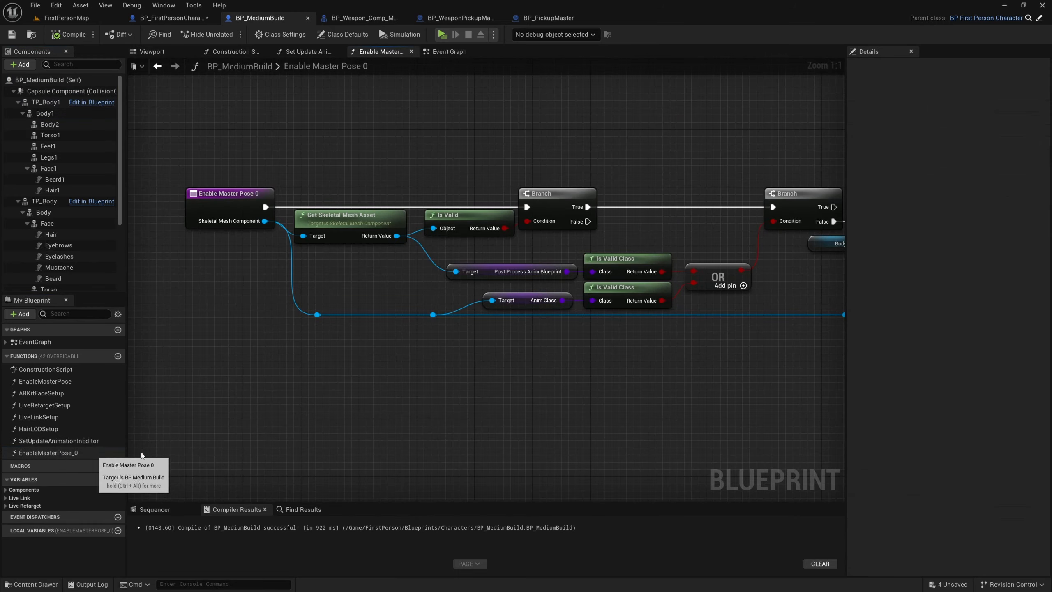
right_drag(699, 372, 511, 393)
click(612, 292)
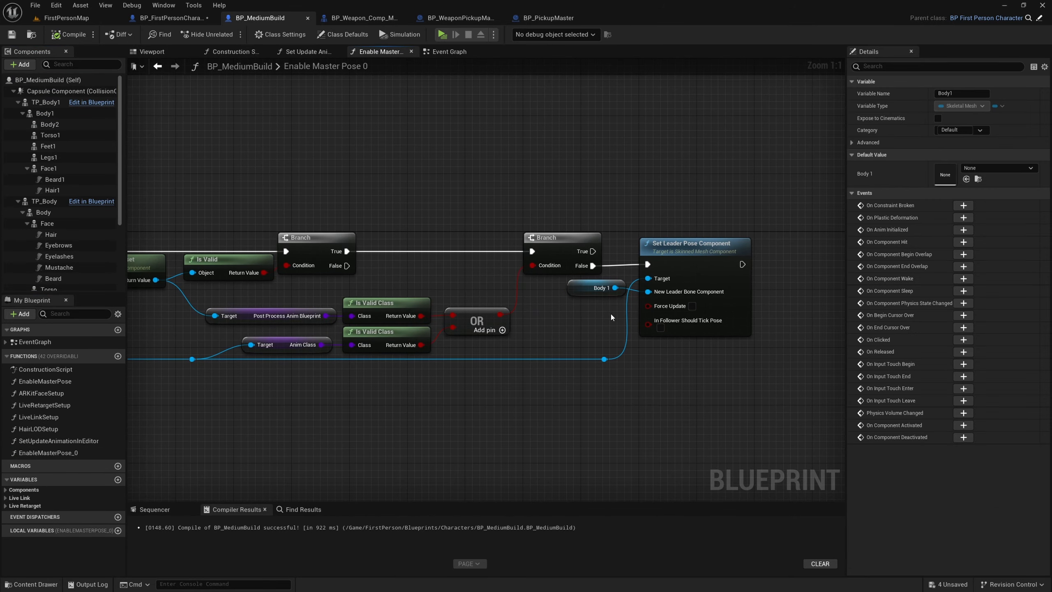
click(590, 318)
right_drag(704, 306, 679, 251)
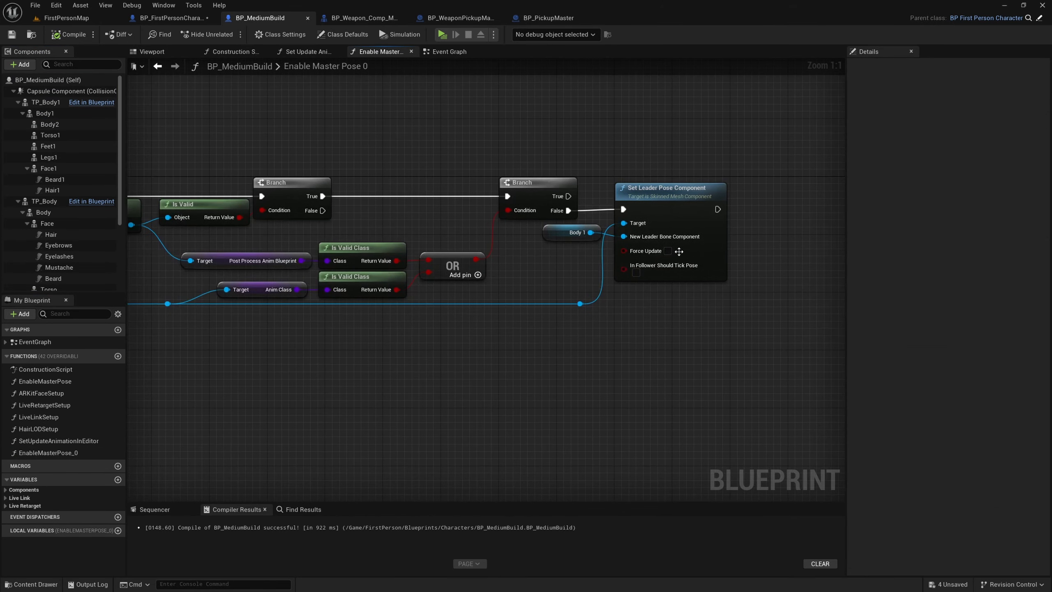
right_drag(632, 327, 825, 354)
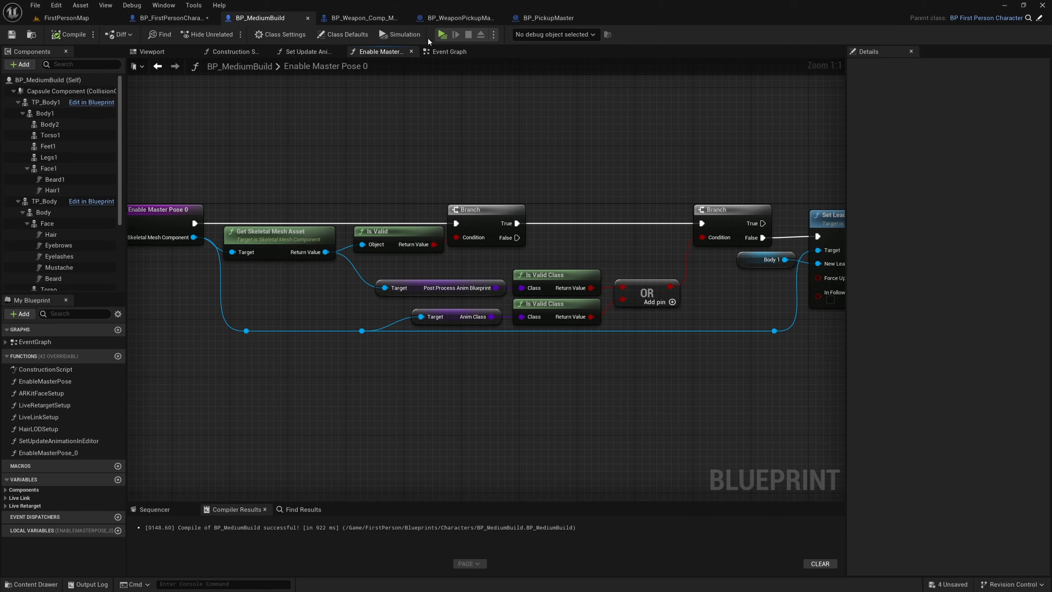
In BP_FirstPersonCharacter, wire Socket Name from Get Class Defaults into Attach Component To Component and set its location, rotation and scale rules to Snap to Target
click(195, 18)
right_drag(471, 253, 489, 295)
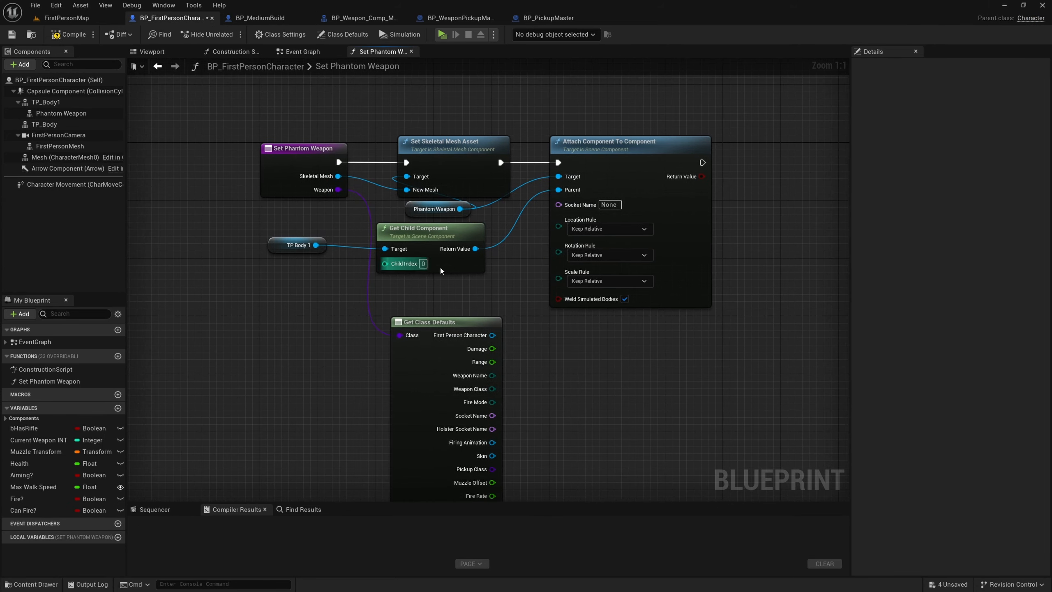
right_drag(538, 338, 484, 288)
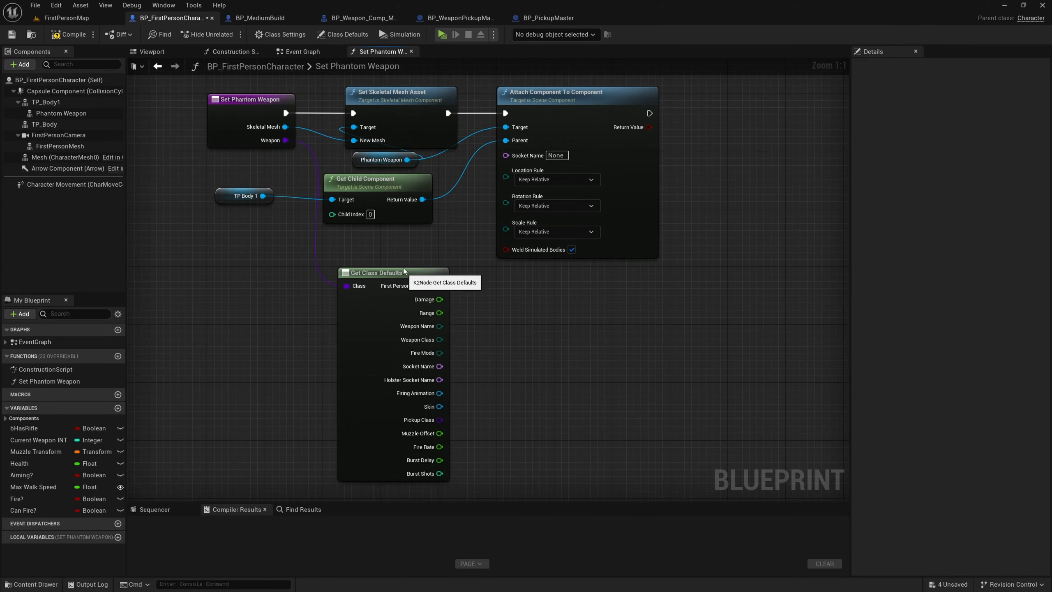
drag(404, 271, 397, 242)
click(453, 280)
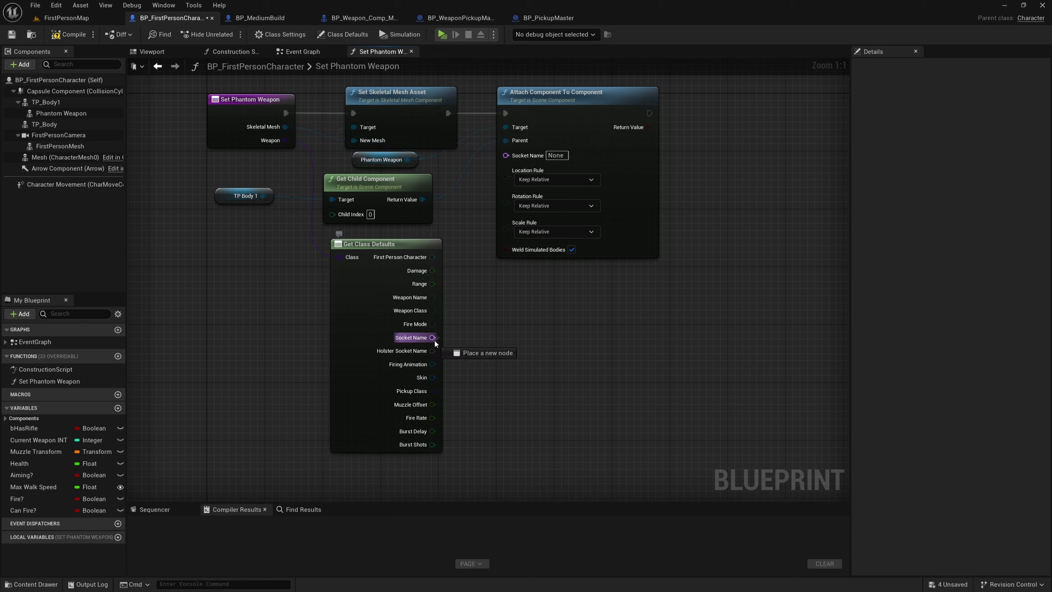
drag(504, 156, 506, 155)
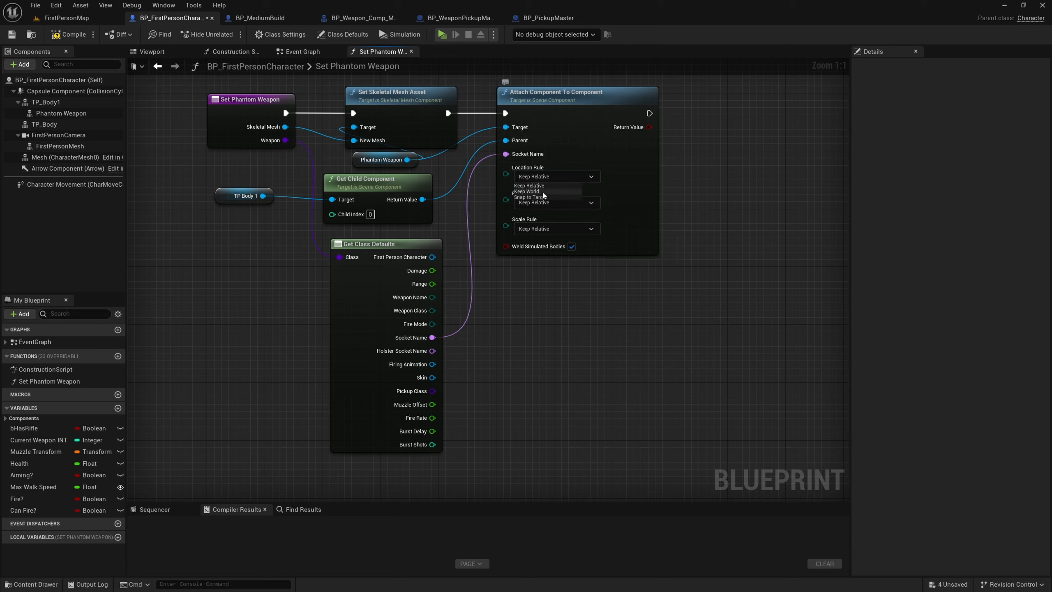
click(524, 198)
click(550, 223)
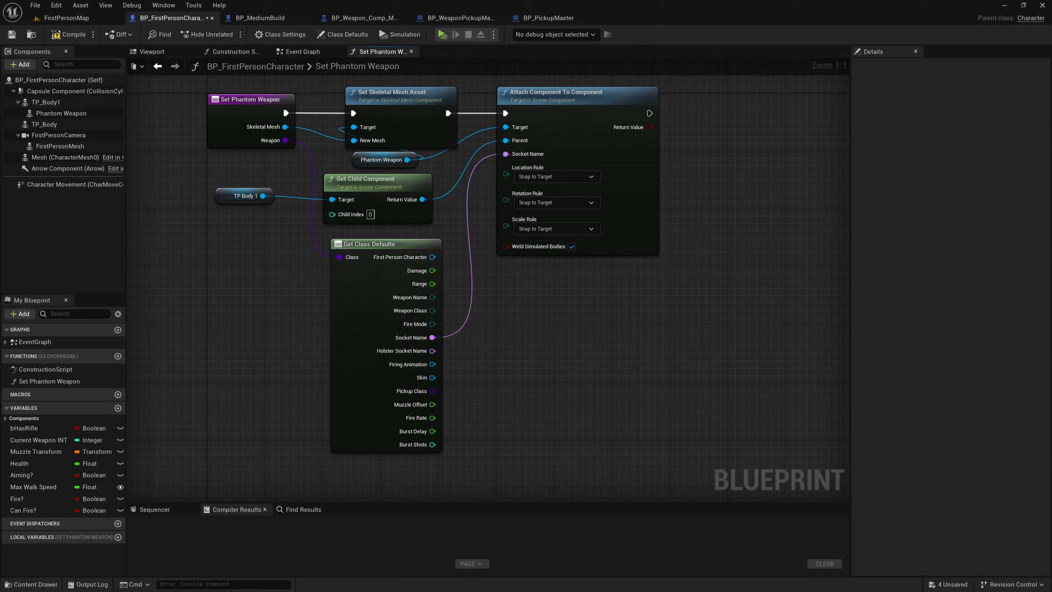
Enable Owner No See and Only Owner See on the Phantom Weapon component, and filter its properties for "hidden"
right_drag(266, 103, 273, 145)
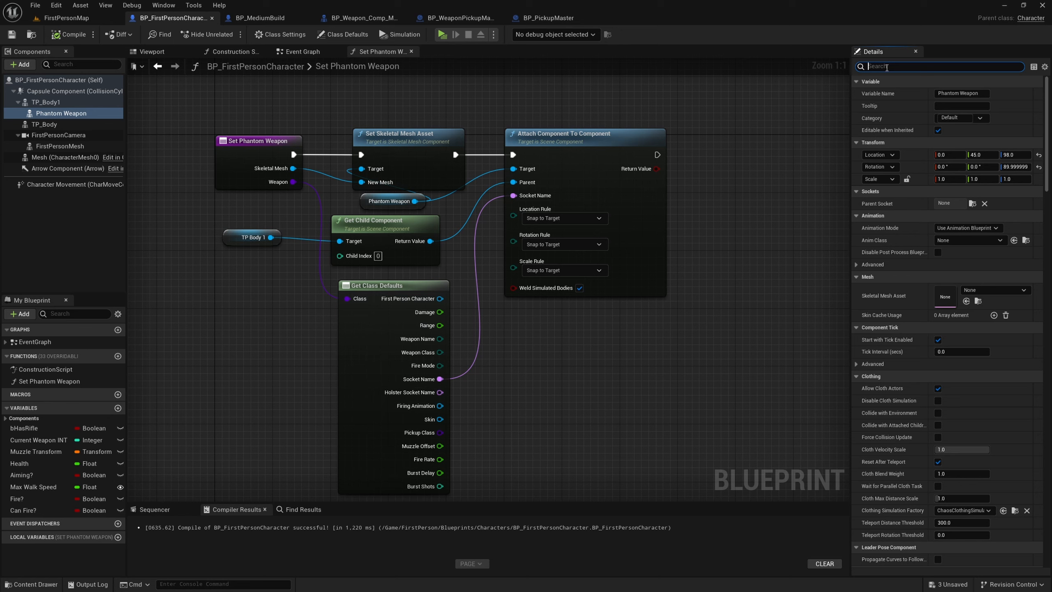
text(r)
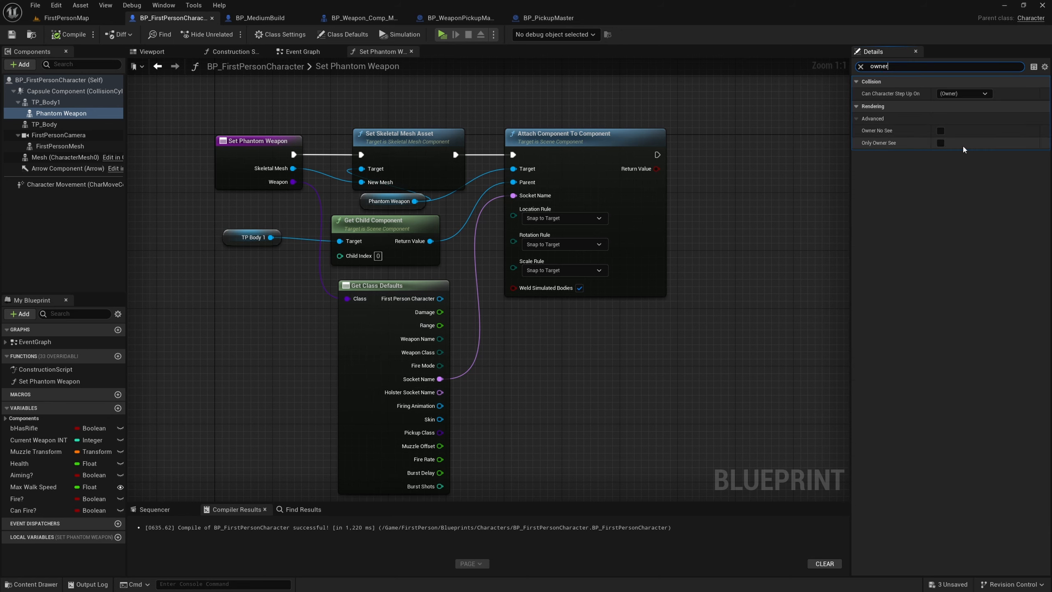
click(941, 142)
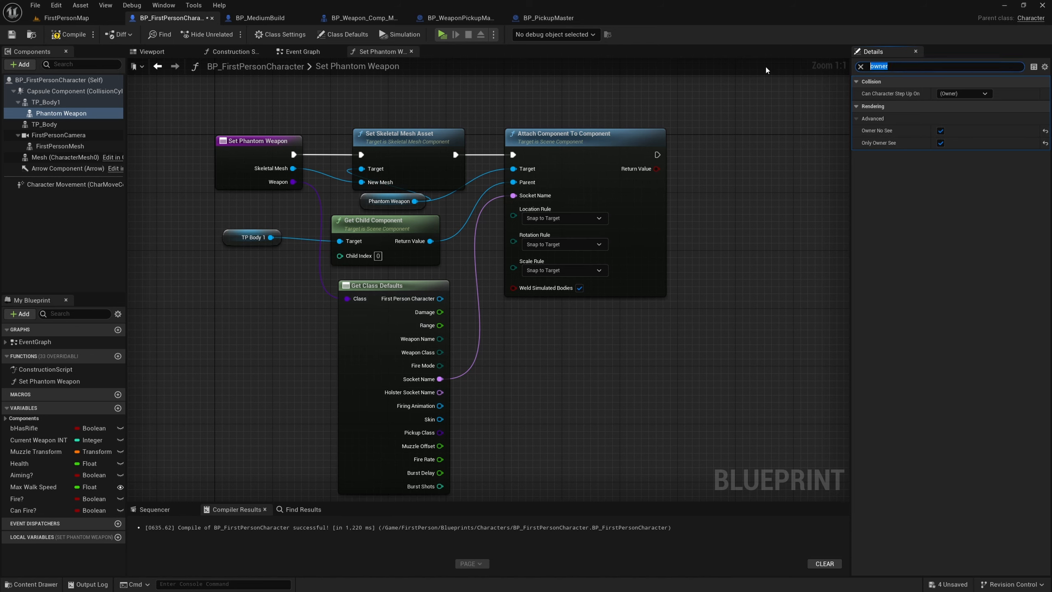
text(hidden)
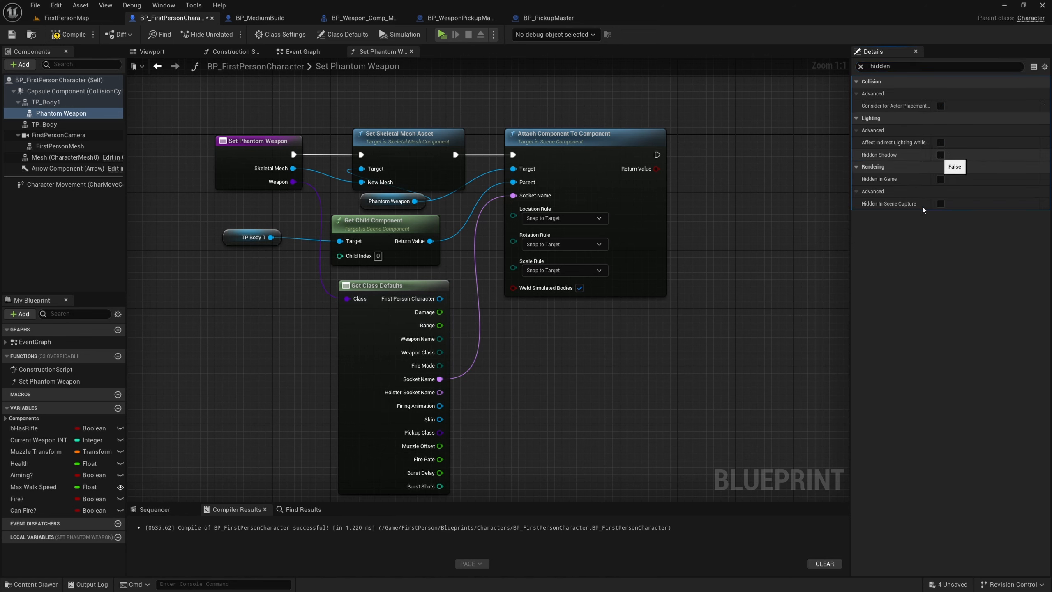
click(861, 66)
Compile and save the BP_FirstPersonCharacter blueprint after reviewing the Set Phantom Weapon graph
drag(700, 361, 299, 128)
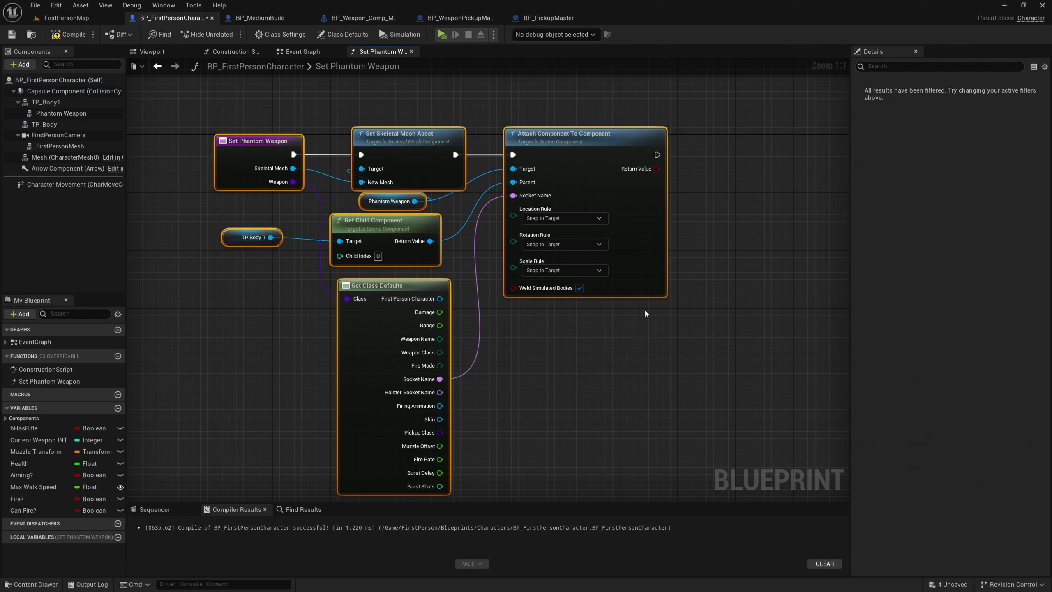
click(526, 357)
right_drag(526, 362, 596, 360)
click(429, 199)
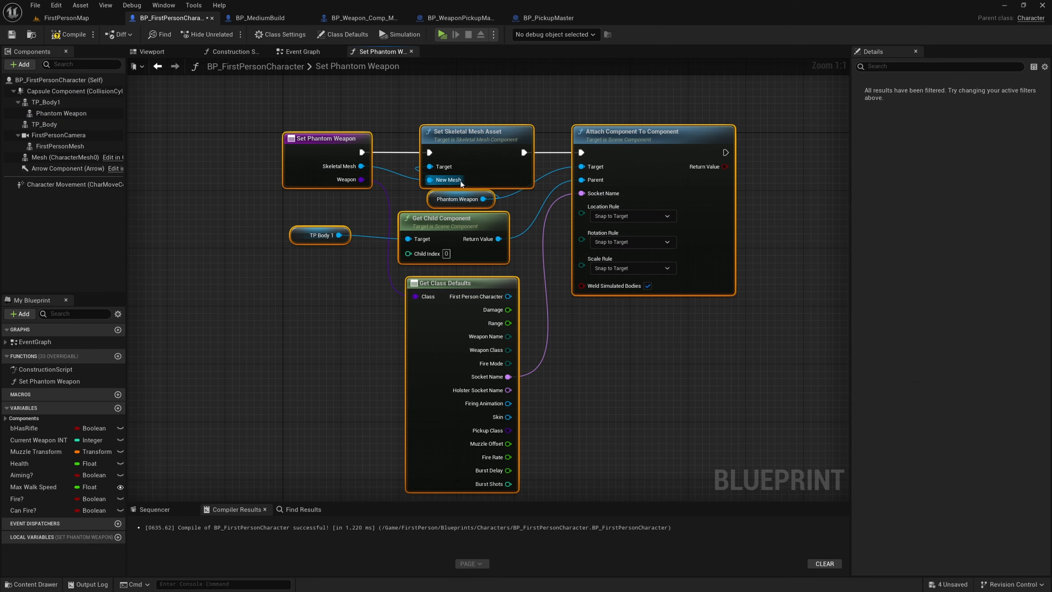
click(624, 339)
right_drag(624, 339, 561, 347)
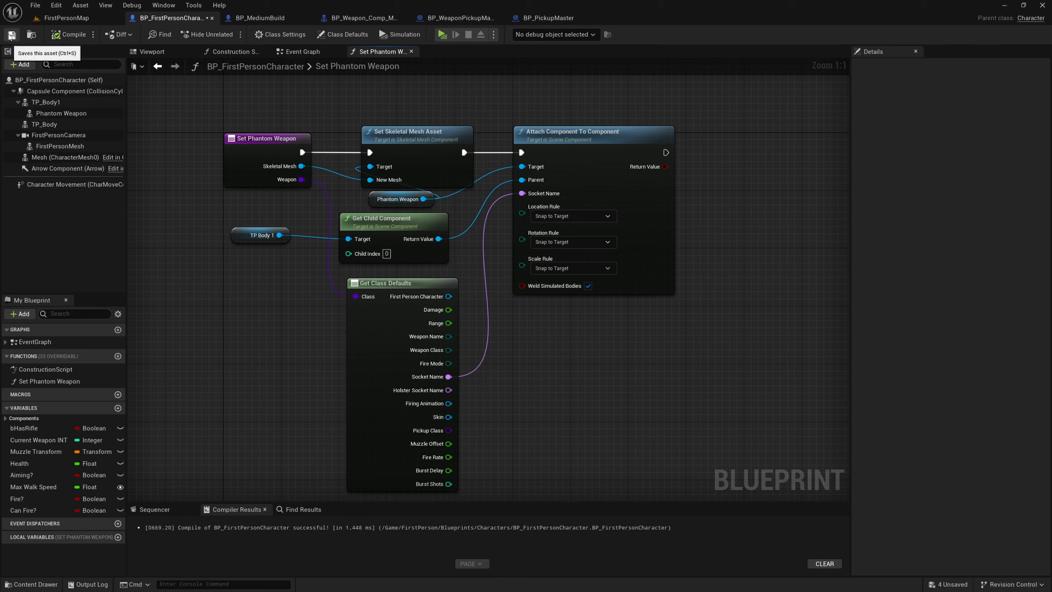
click(9, 37)
Playtest FirstPersonMap with two players and inspect the held rifle's shadow from the server player's view
click(66, 18)
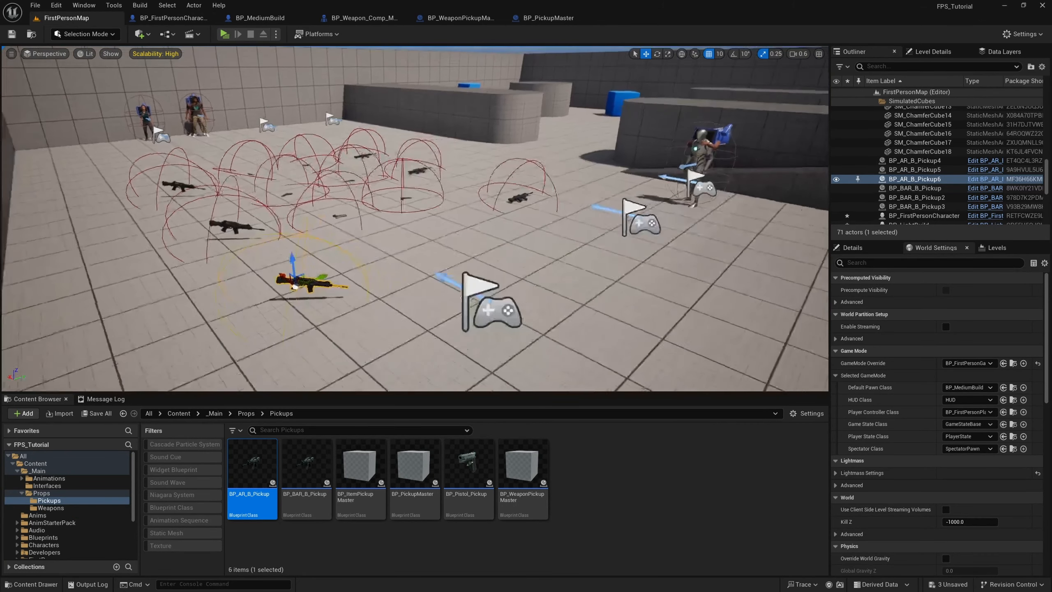
middle_drag(449, 296, 423, 296)
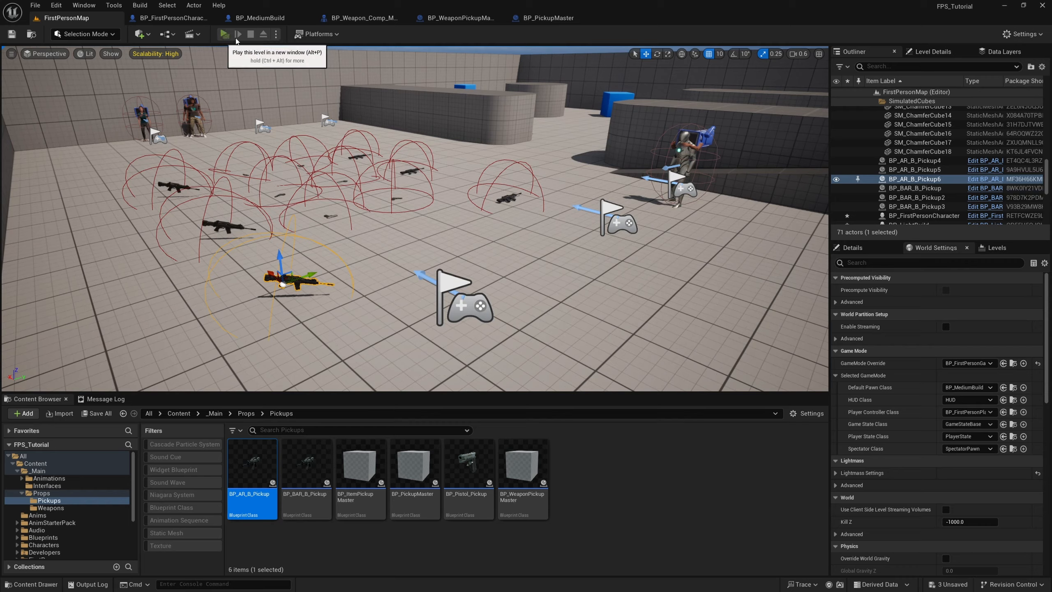
click(238, 37)
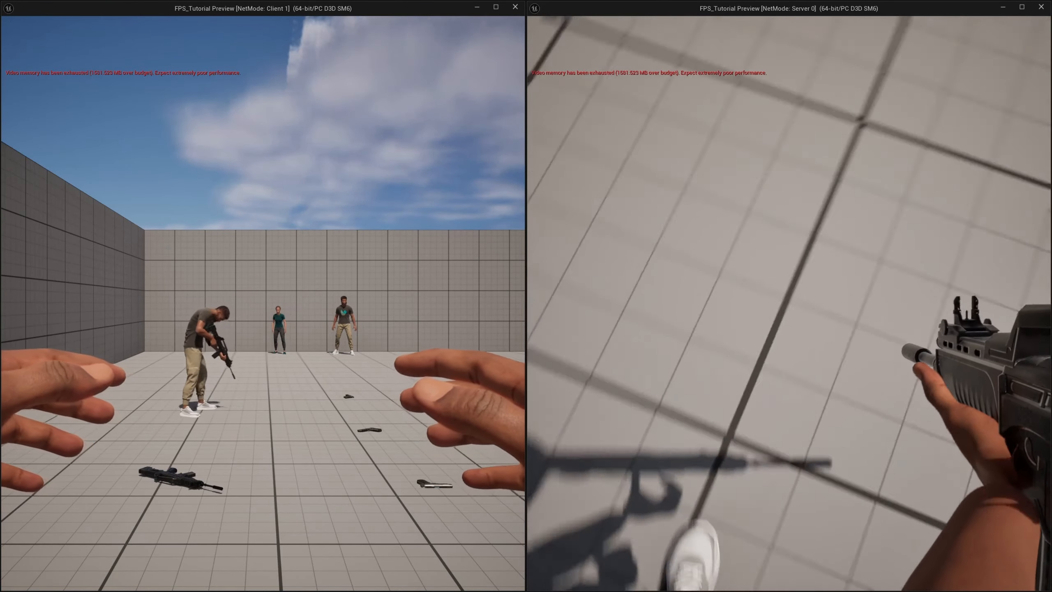
key(w)
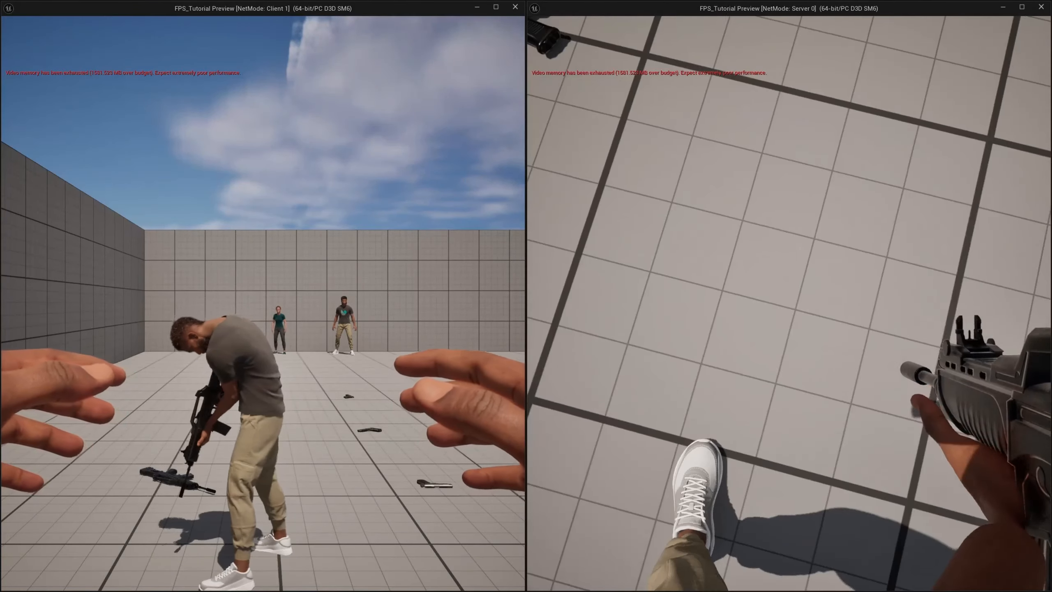
key(d)
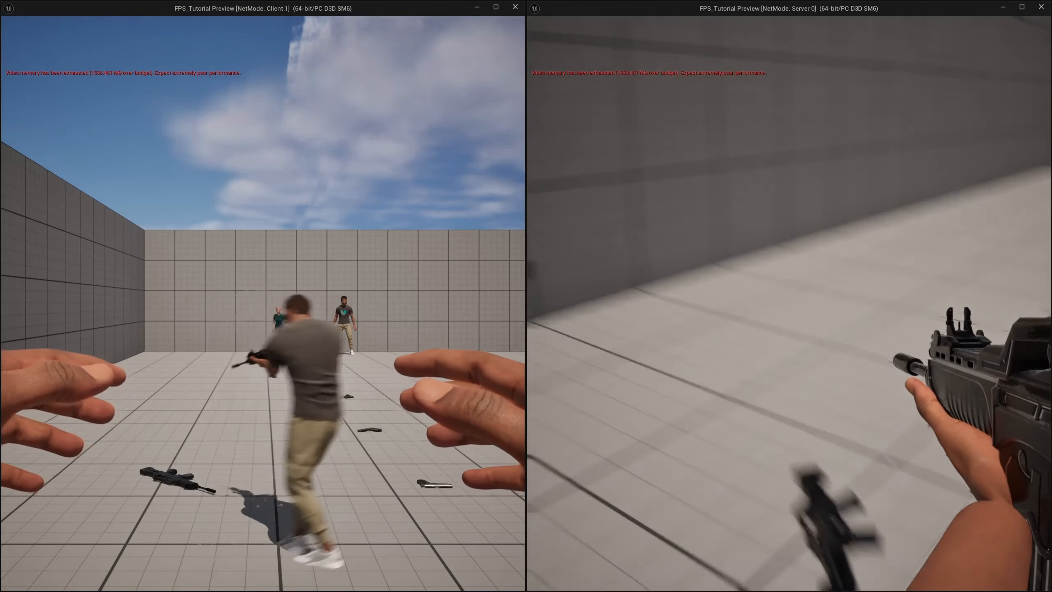
key(d)
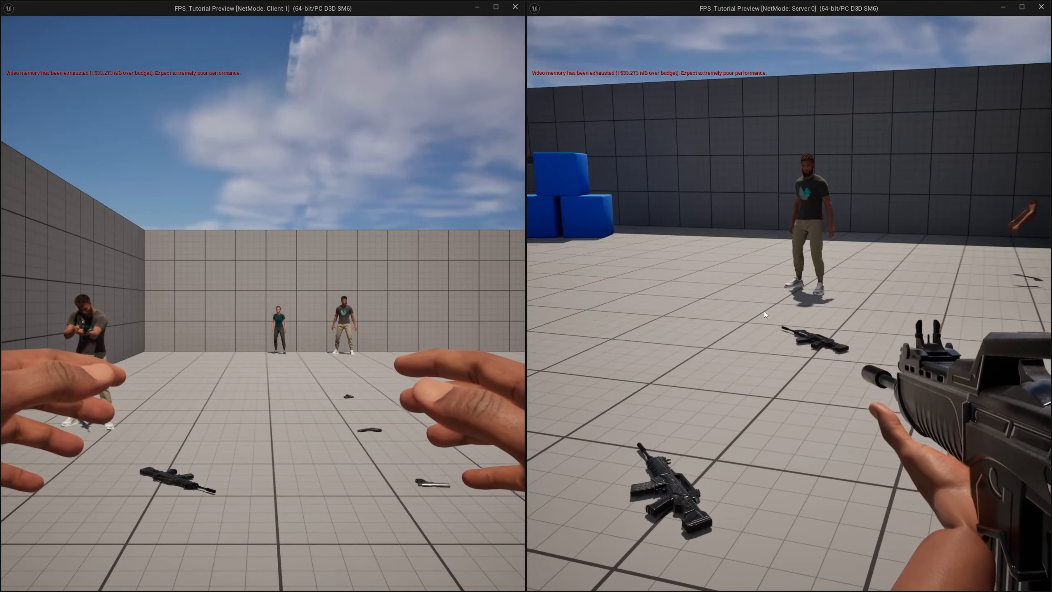
Take control of the client player, pick up a rifle from the floor and look over both characters' weapons
click(382, 306)
key(w)
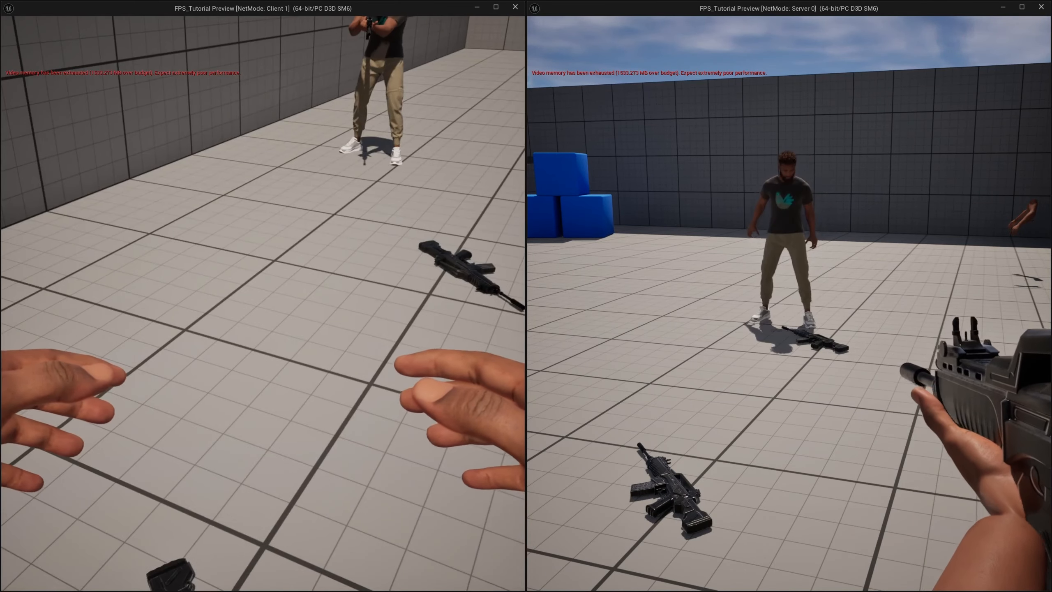
key(e)
key(w)
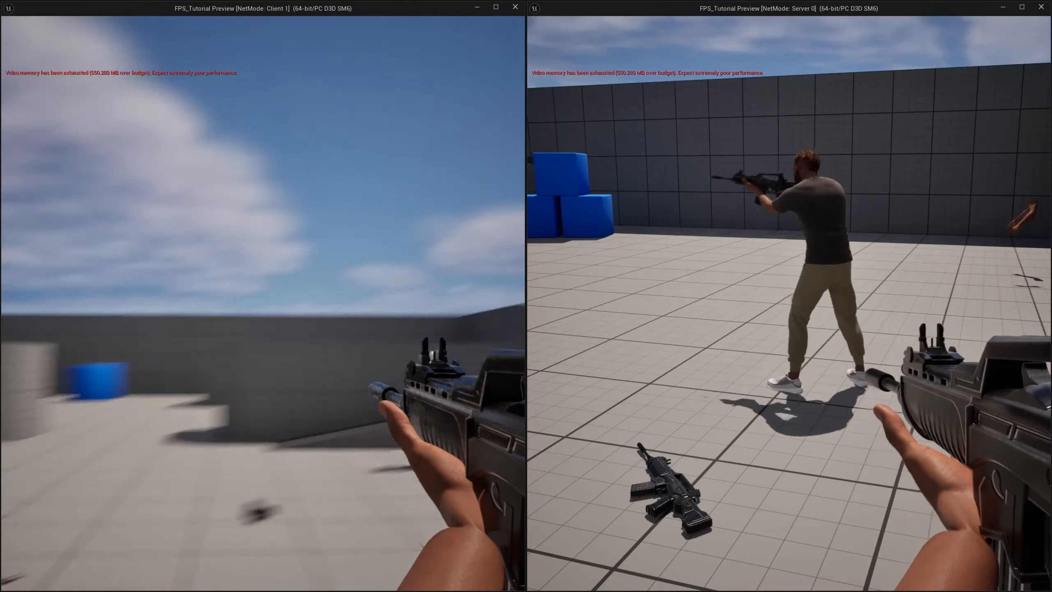
key(r)
key(a)
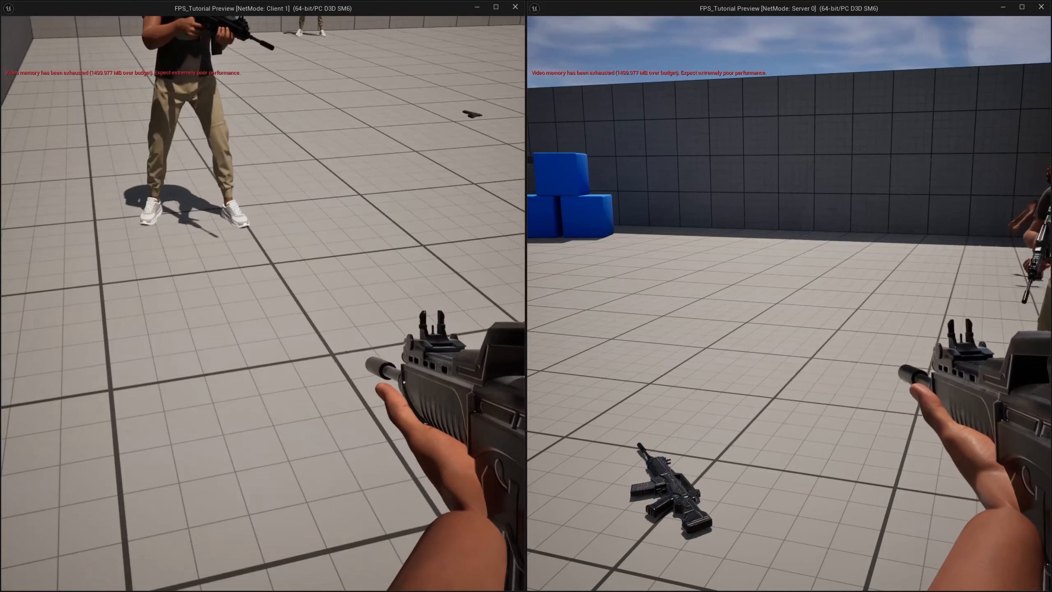
Move the client player around while looking down to examine its body and rifle shadow, and end the playtest
key(d)
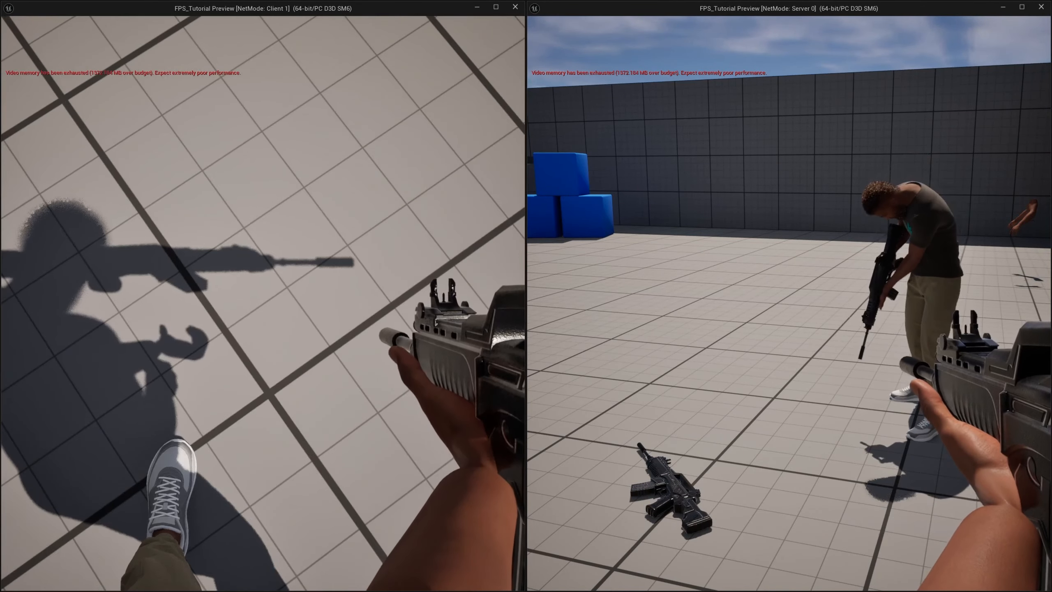
key(s)
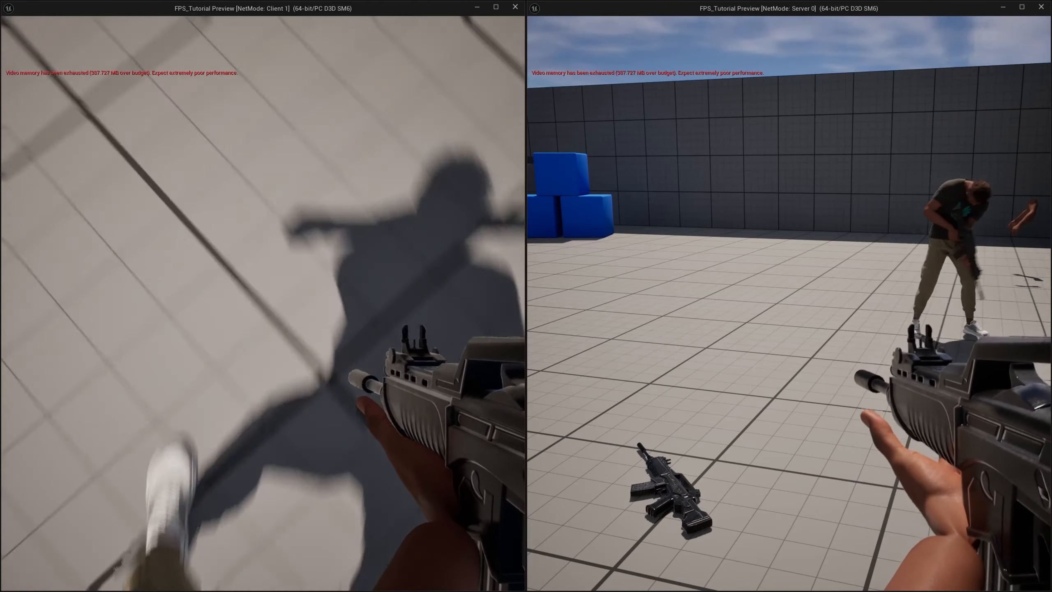
key(d)
key(s)
key(a)
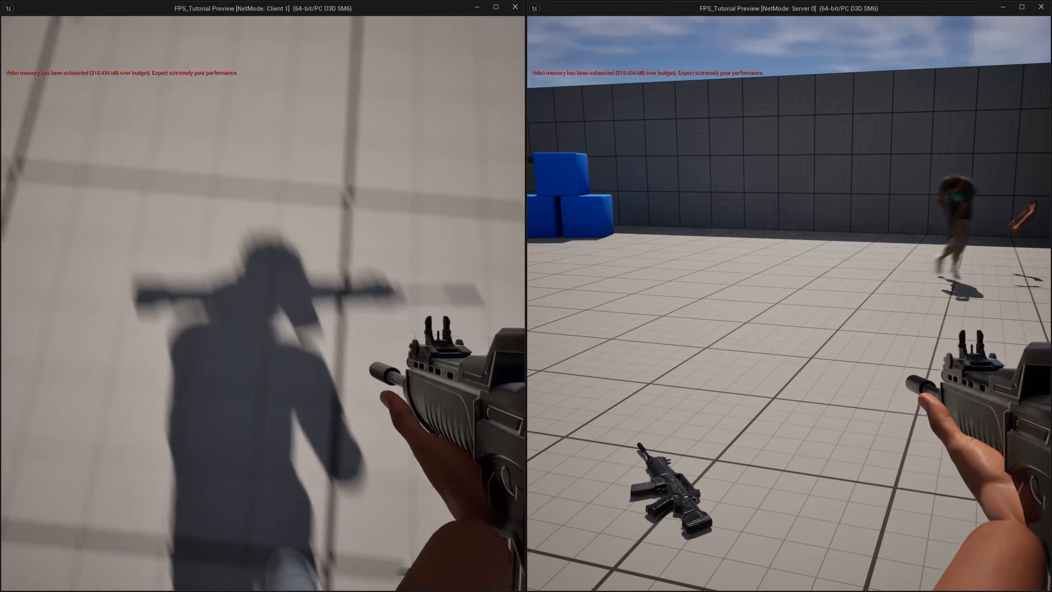
key(w)
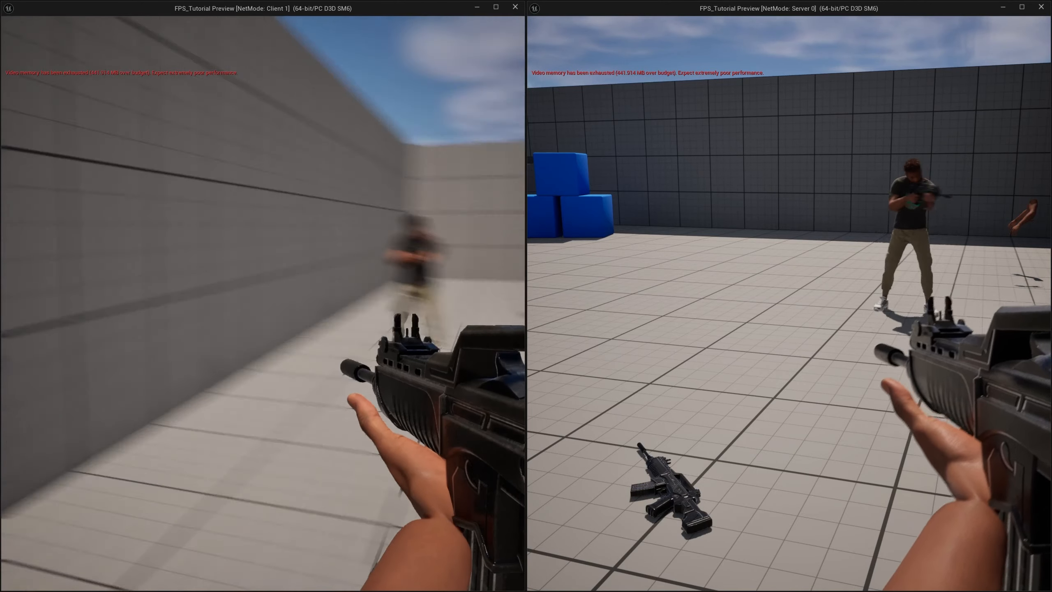
key(Escape)
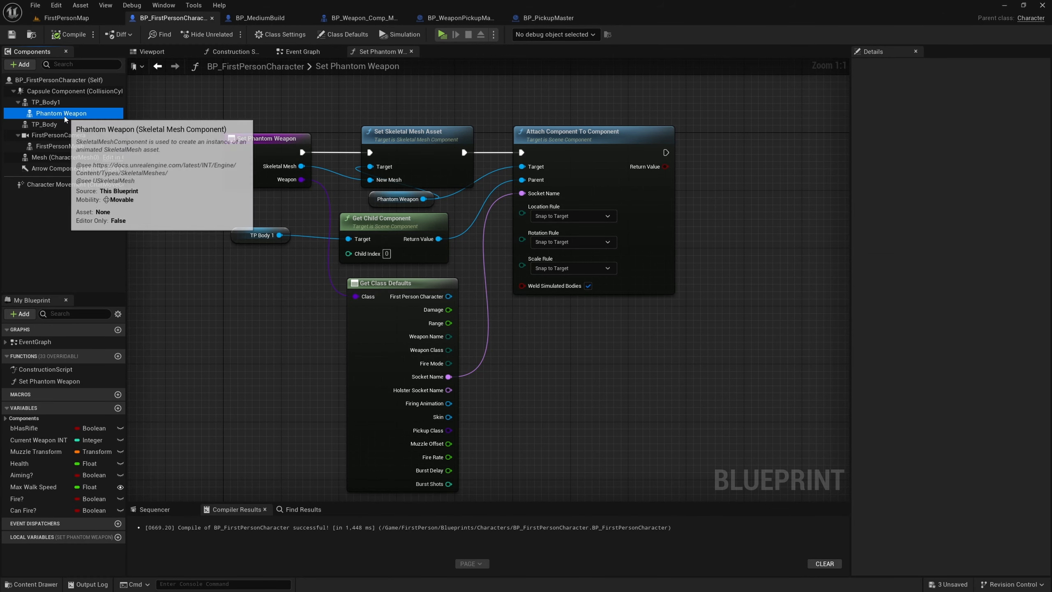
In BP_FirstPersonCharacter, move the Phantom Weapon component out of TP_Body1 so it sits directly under the Capsule Component
click(67, 113)
click(61, 103)
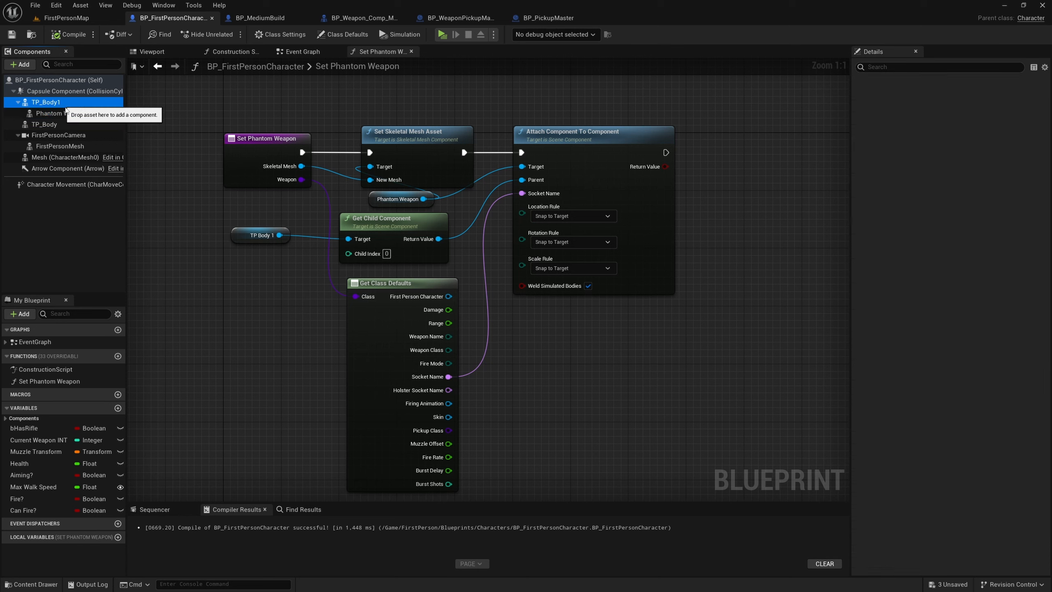
click(73, 114)
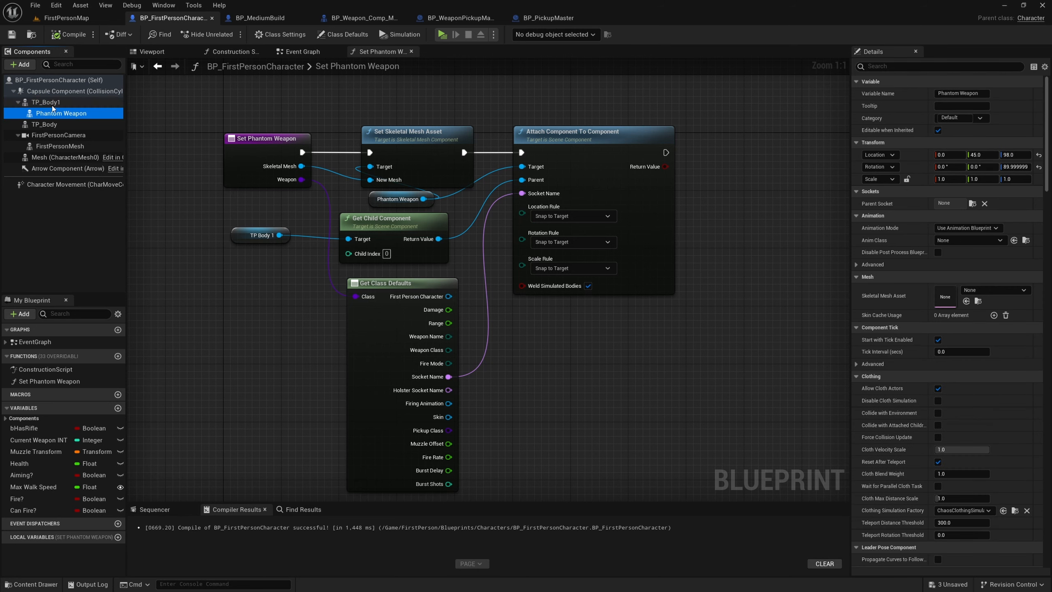
click(259, 235)
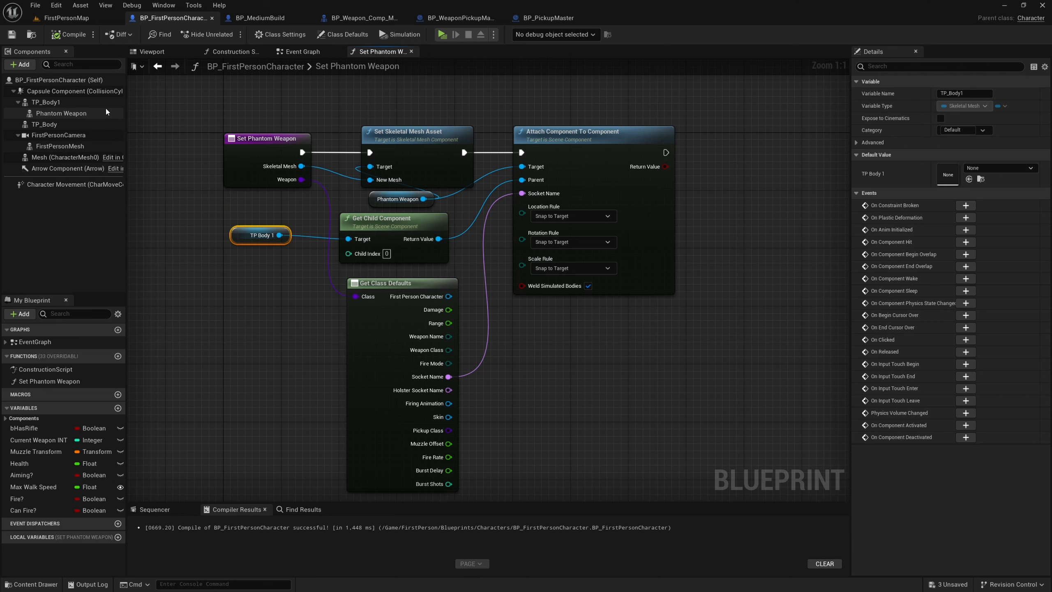
right_drag(171, 176, 210, 194)
drag(63, 113, 52, 104)
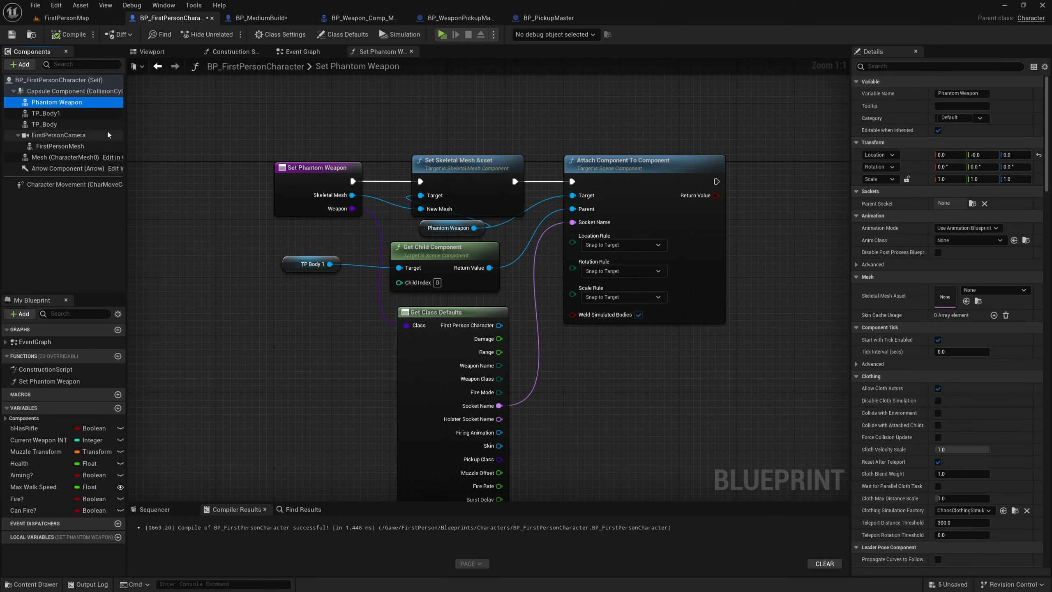
Playtest the map again as the server player, pick up a rifle, examine its shadow from several directions and stop the session
click(70, 19)
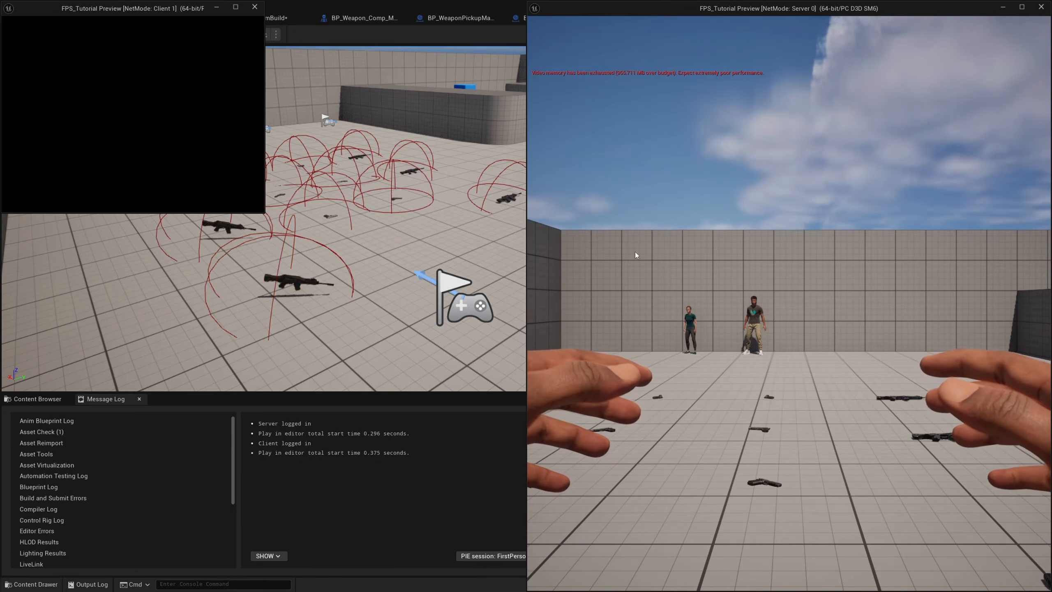
key(w)
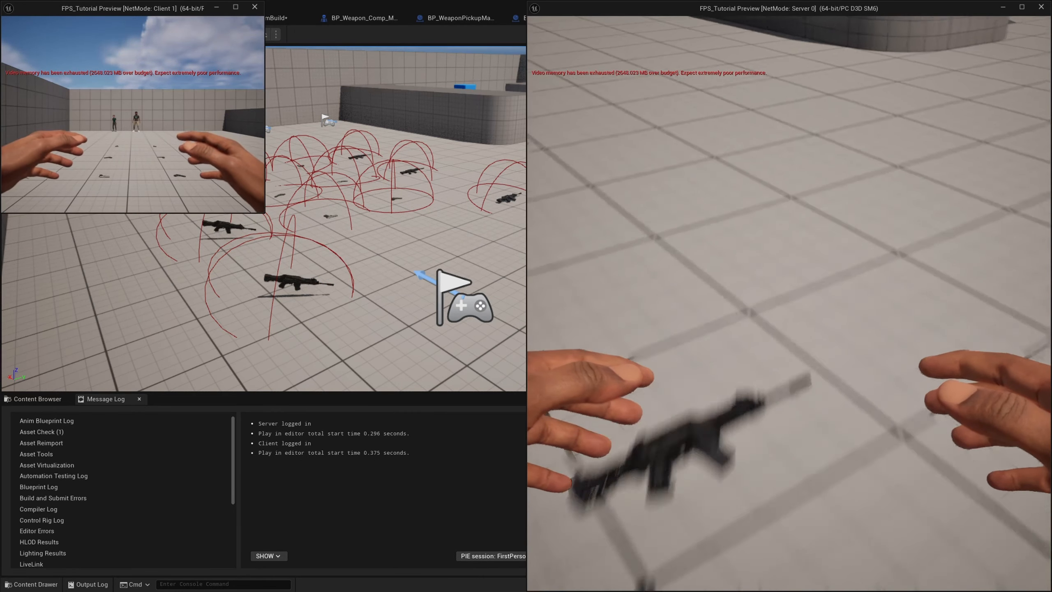
key(w)
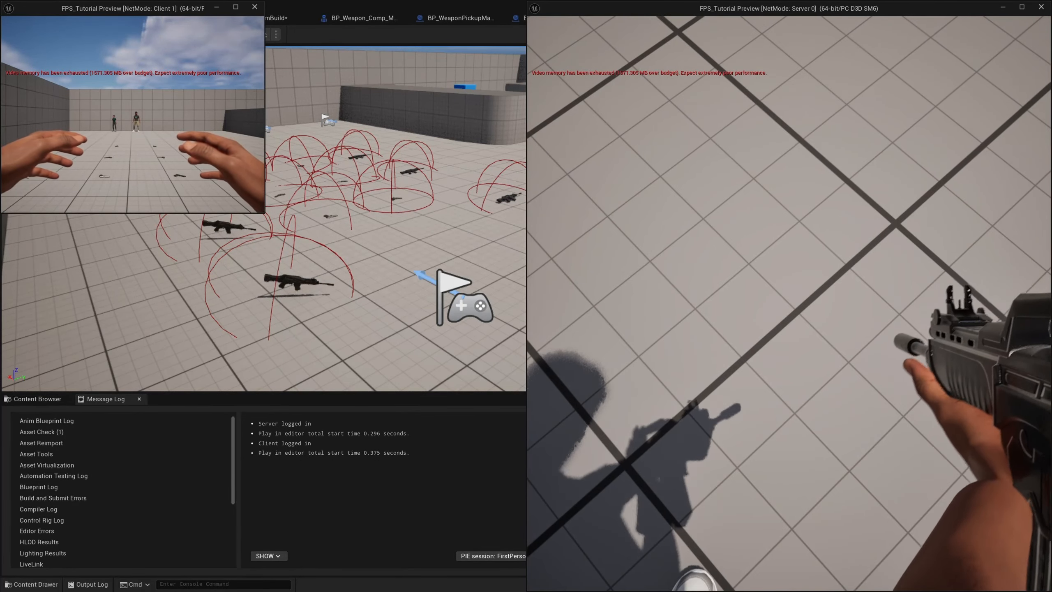
key(w)
key(w)
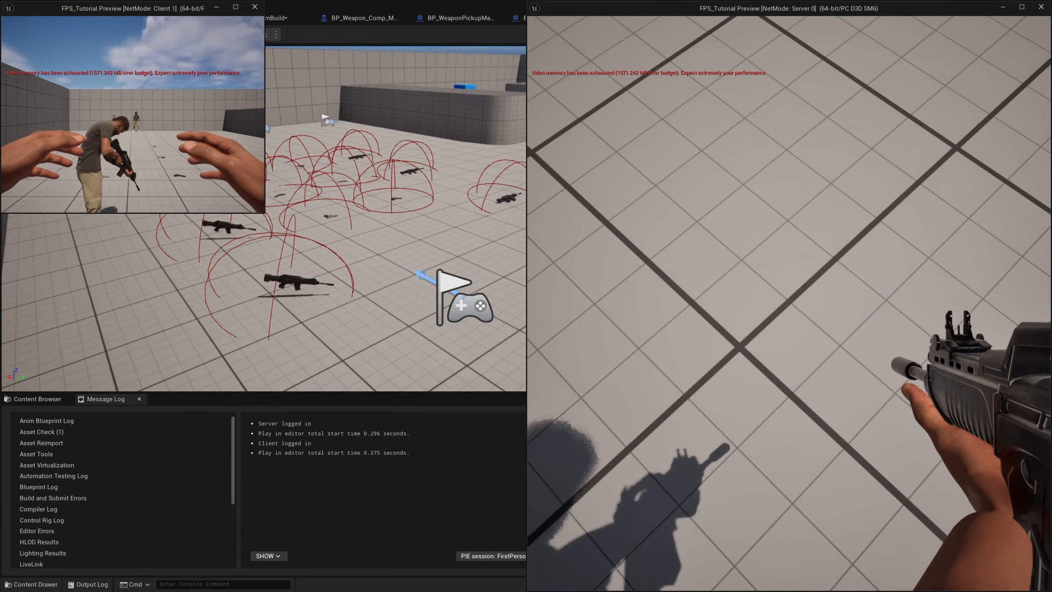
key(w)
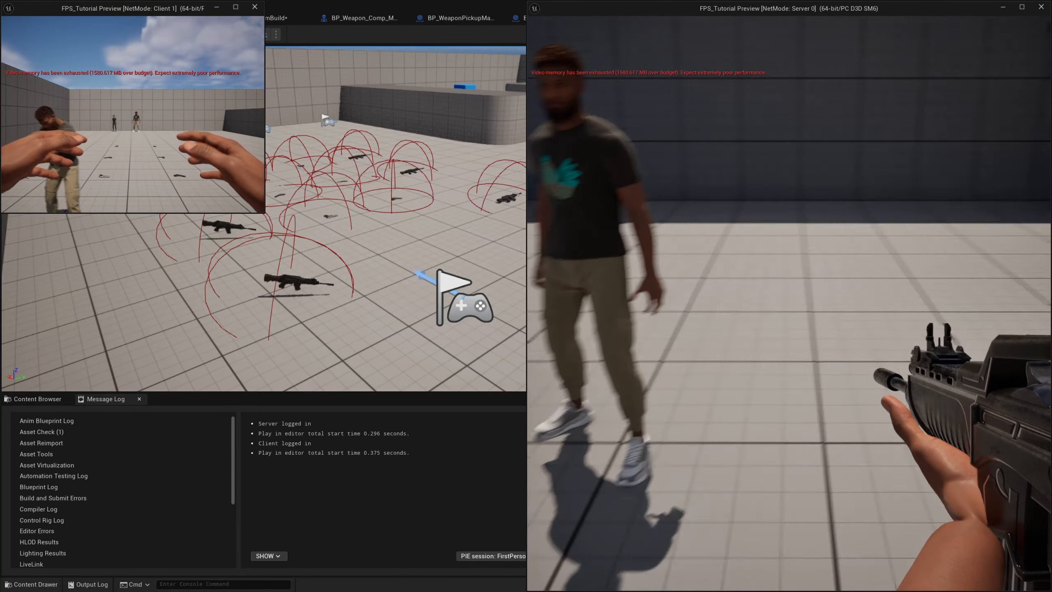
key(a)
key(w)
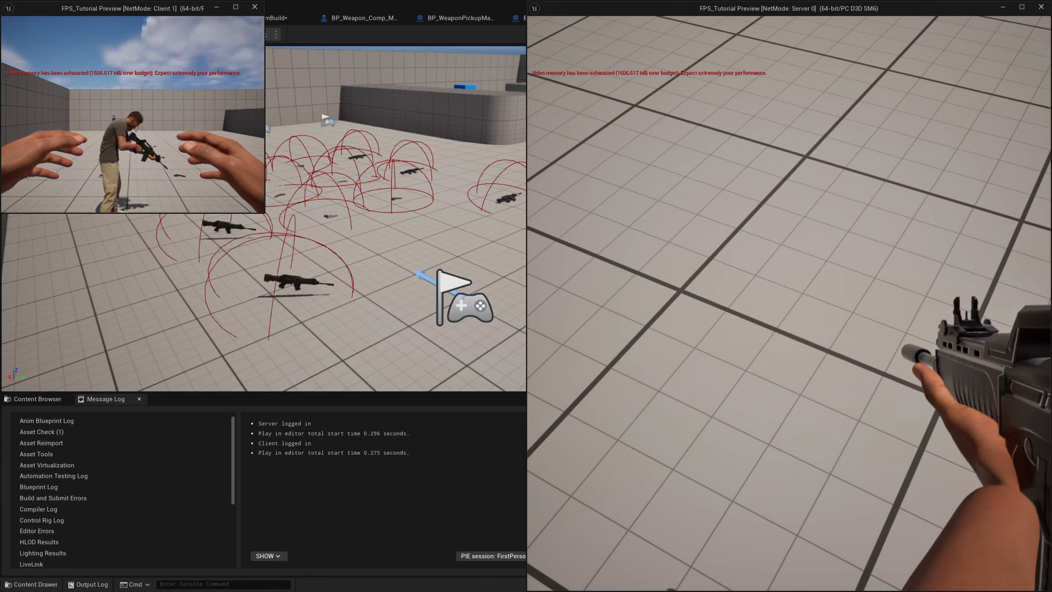
key(a)
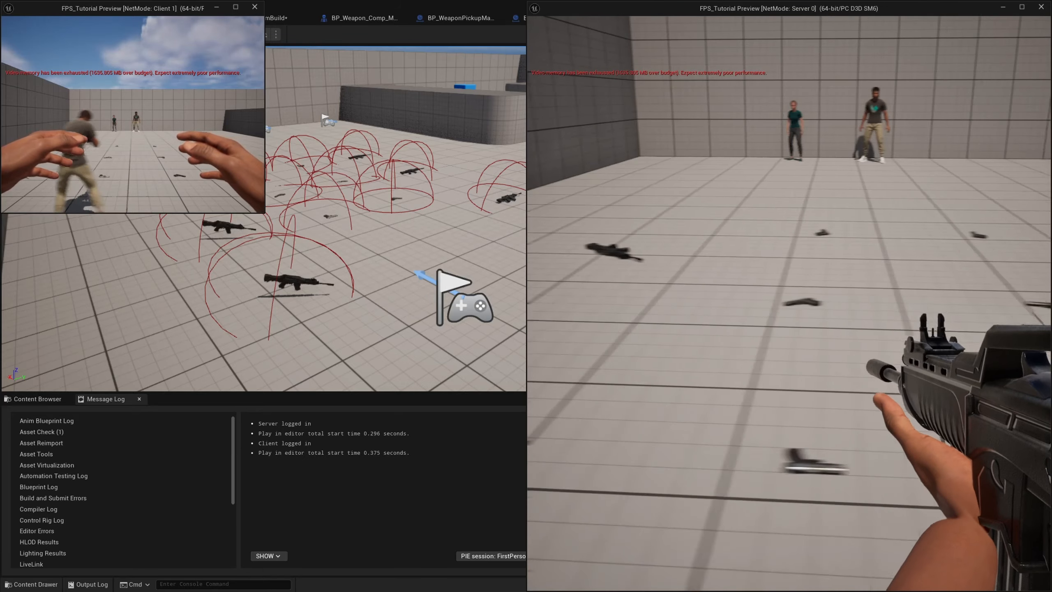
key(w)
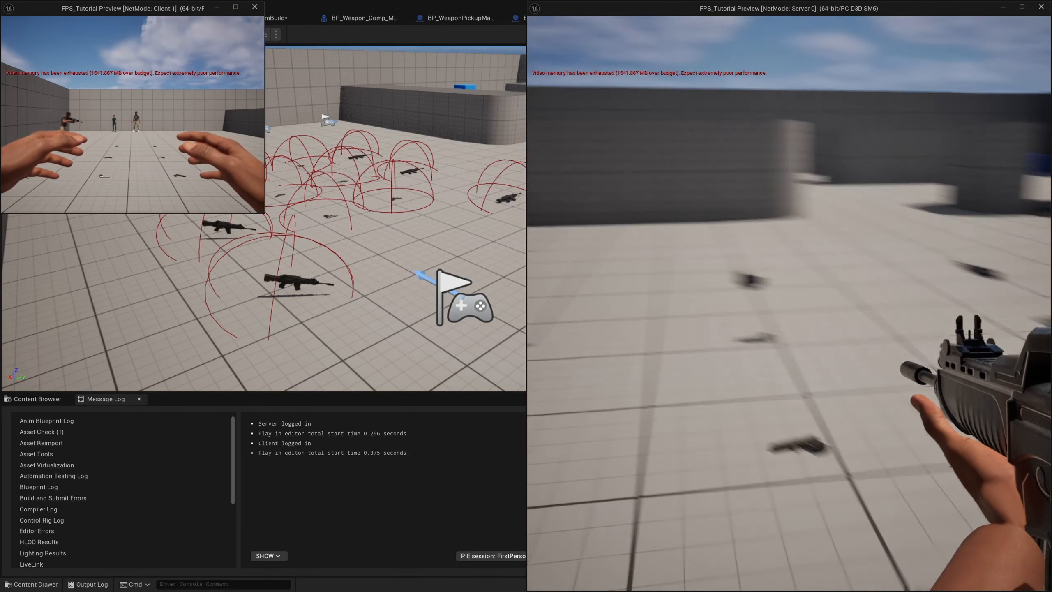
key(Escape)
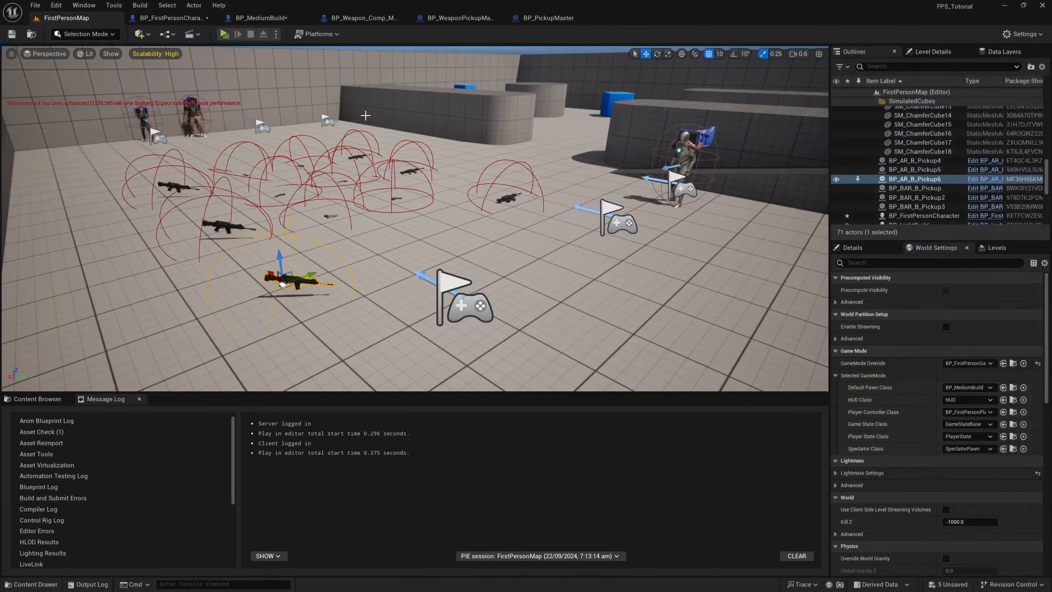
Review the Attach Component To Component and Get Child Component nodes in Set Phantom Weapon, plus the Phantom Weapon and TP_Body1 components
click(167, 19)
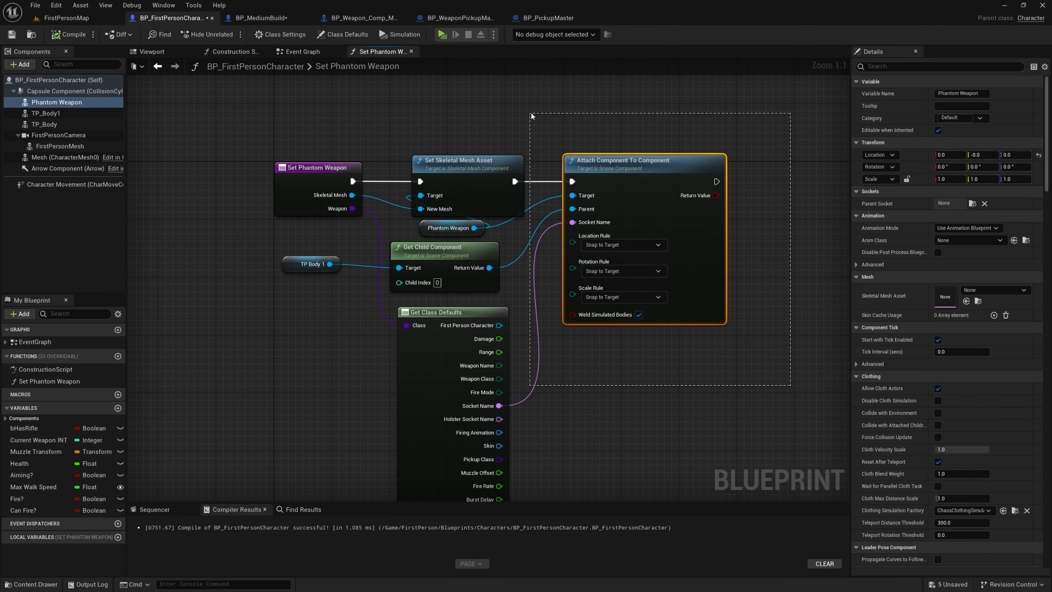
drag(531, 115, 771, 327)
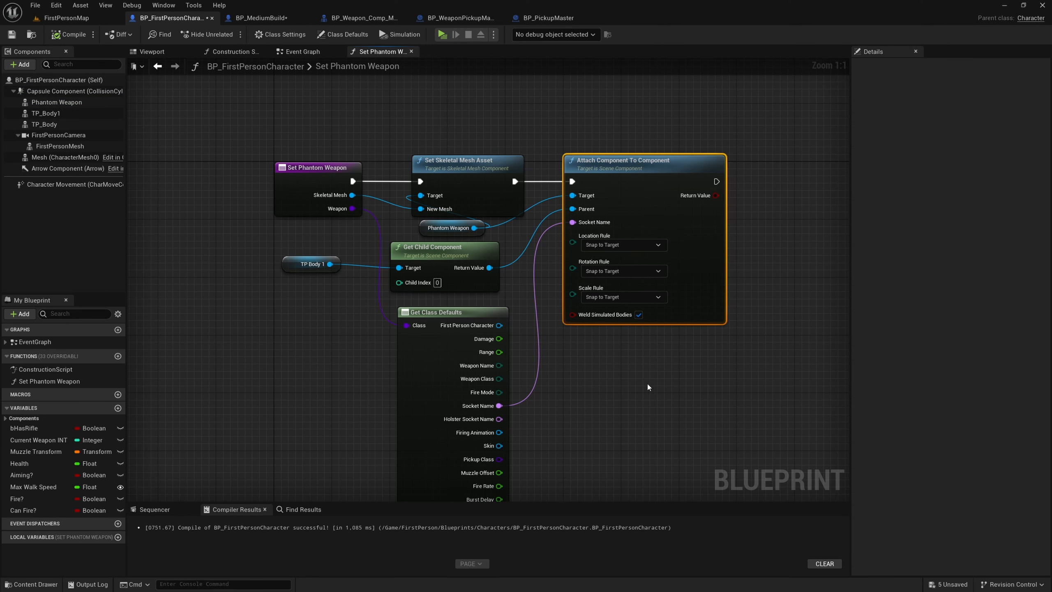
right_drag(642, 413, 639, 393)
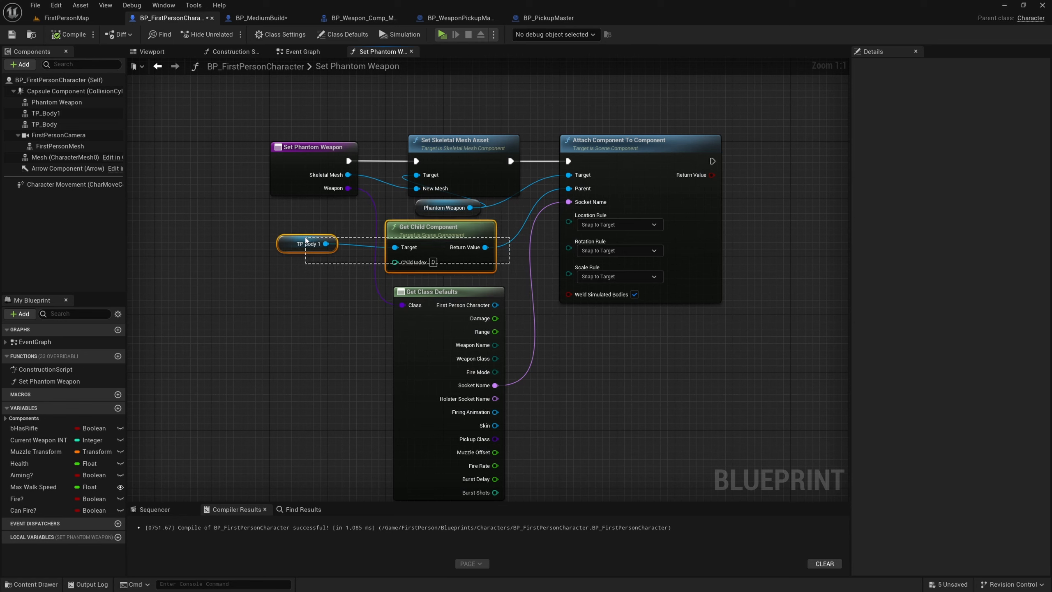
click(323, 297)
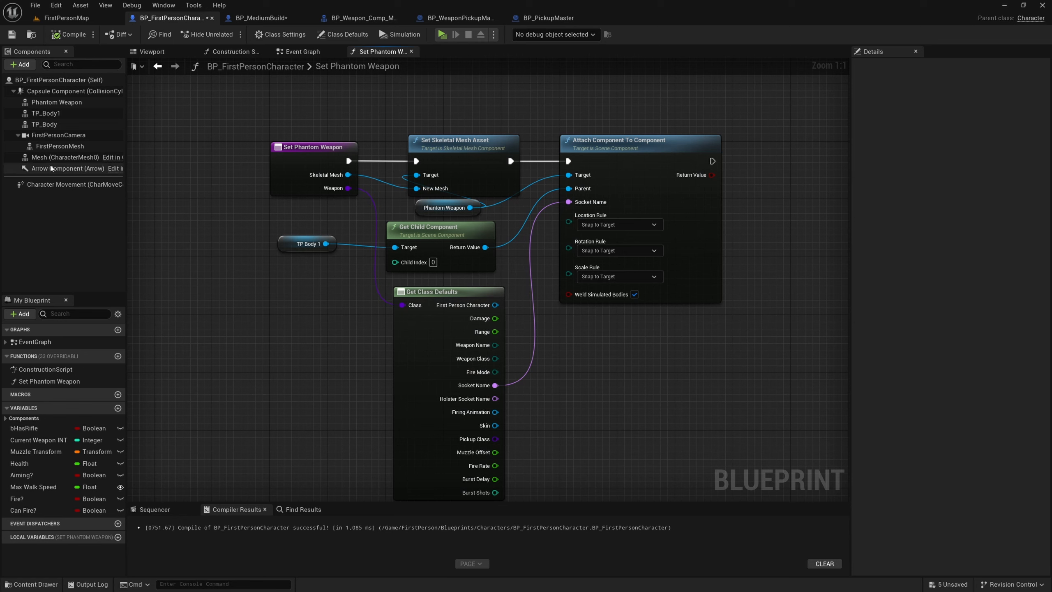
click(62, 103)
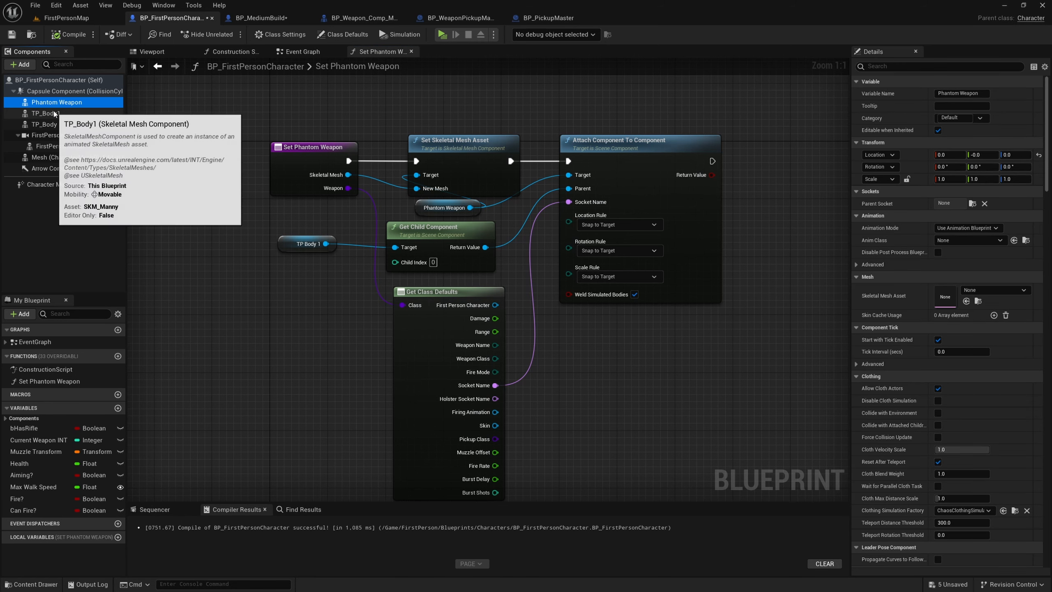
click(39, 114)
right_drag(590, 348, 572, 320)
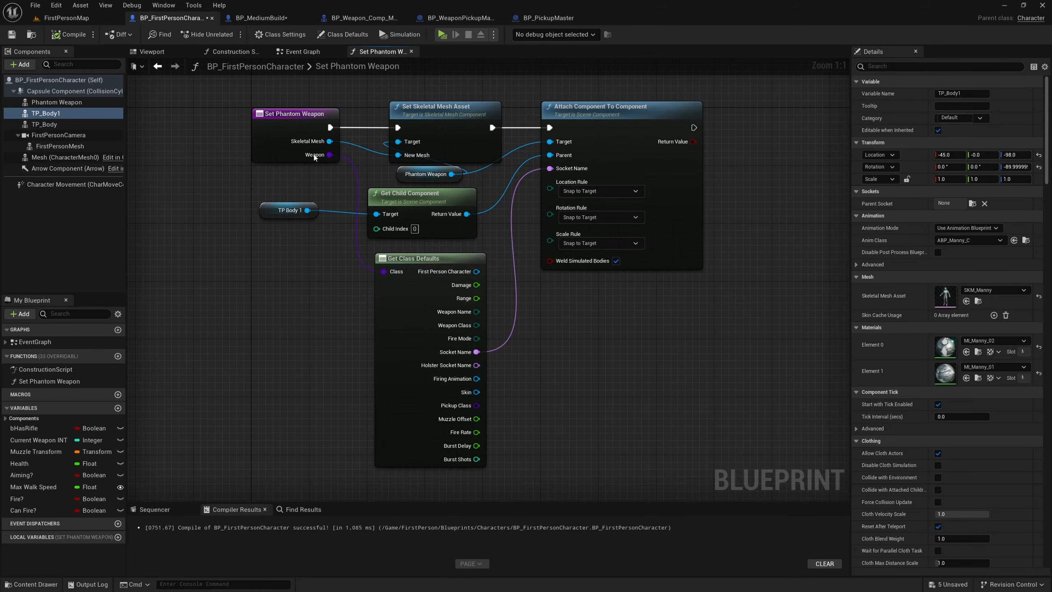
Playtest FirstPersonMap as the server player, pick up a rifle and walk while looking down to examine the body and weapon shadow
click(70, 19)
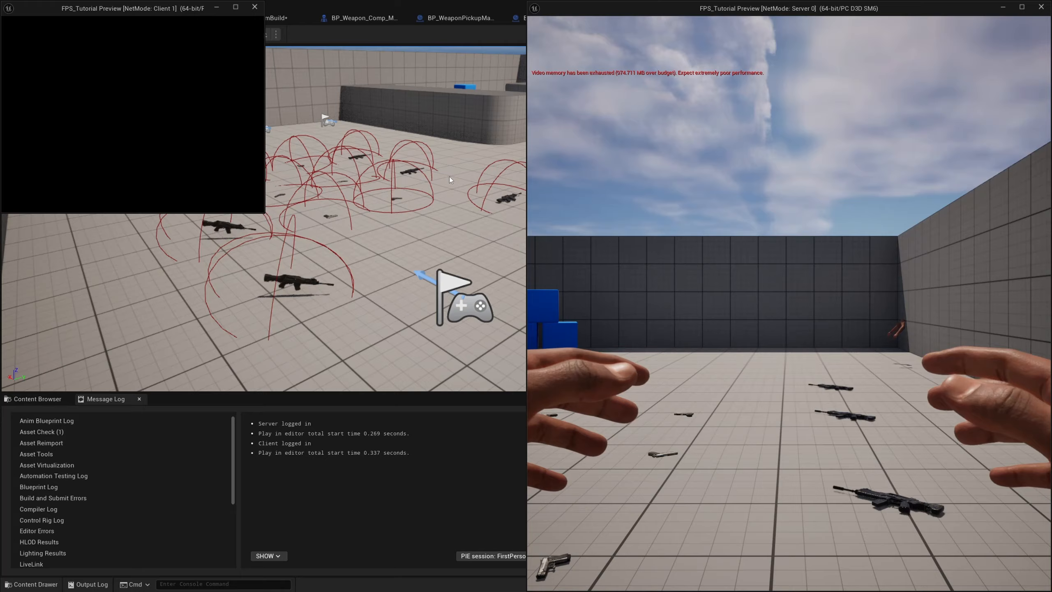
click(753, 234)
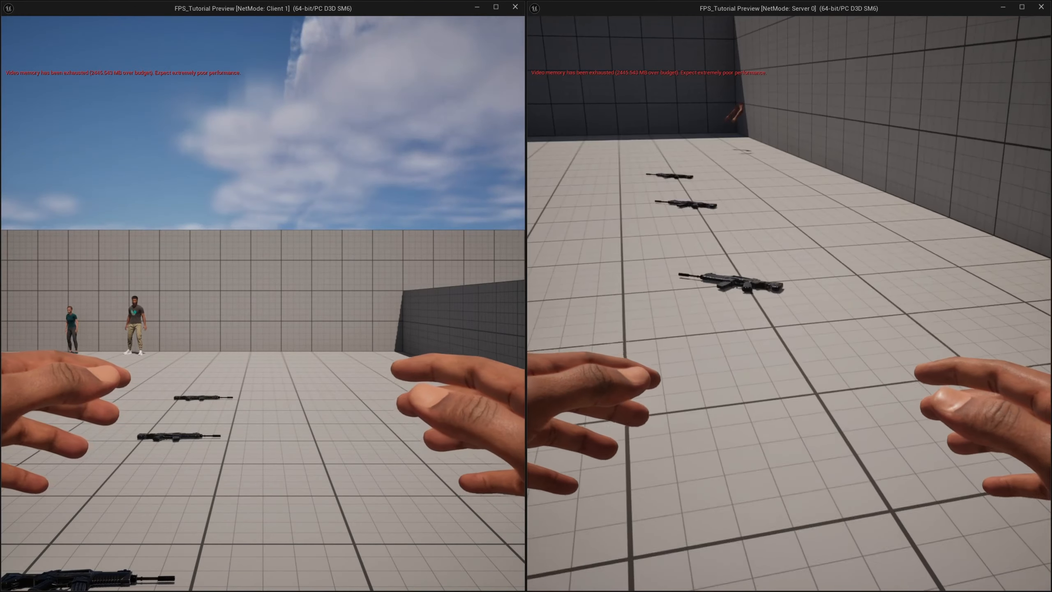
key(w)
key(w)
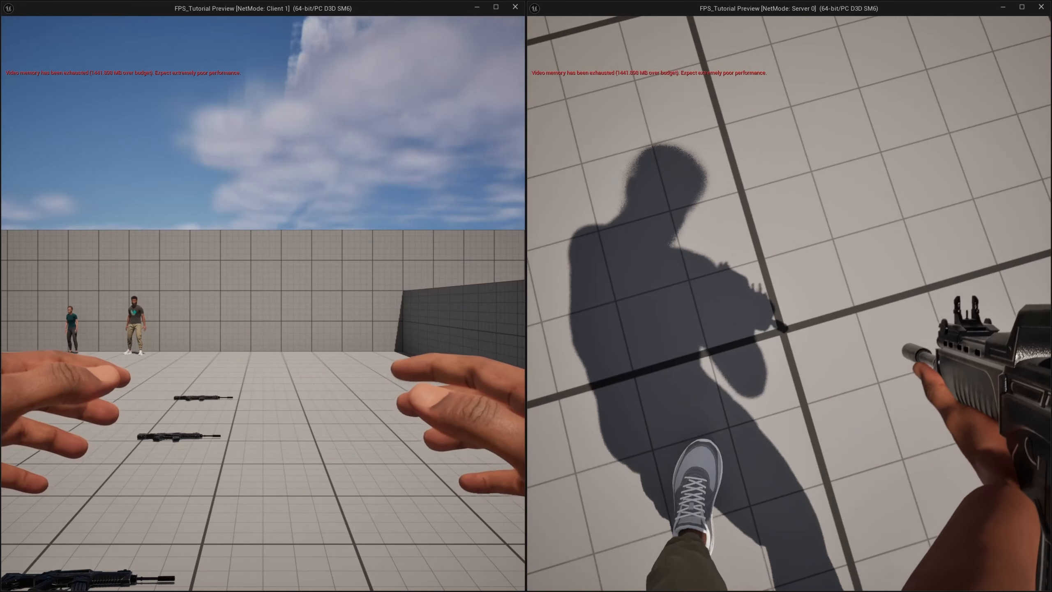
key(w)
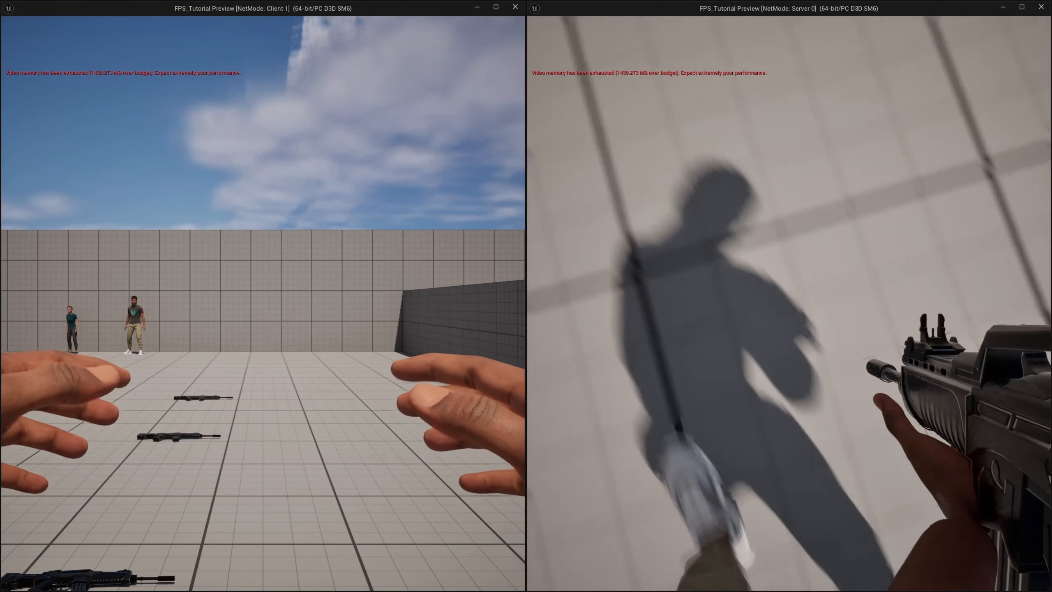
key(w)
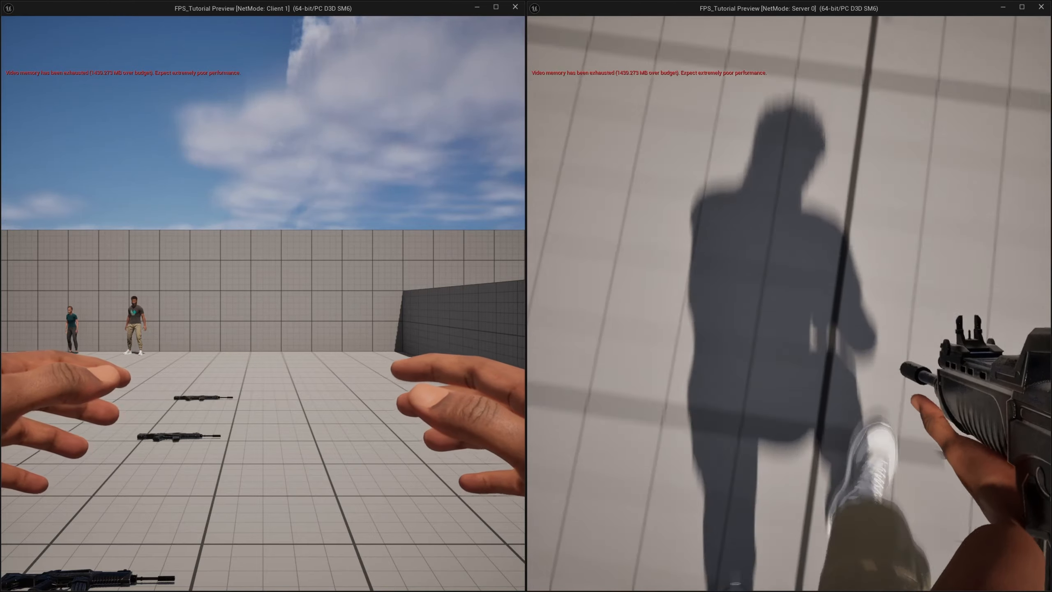
key(w)
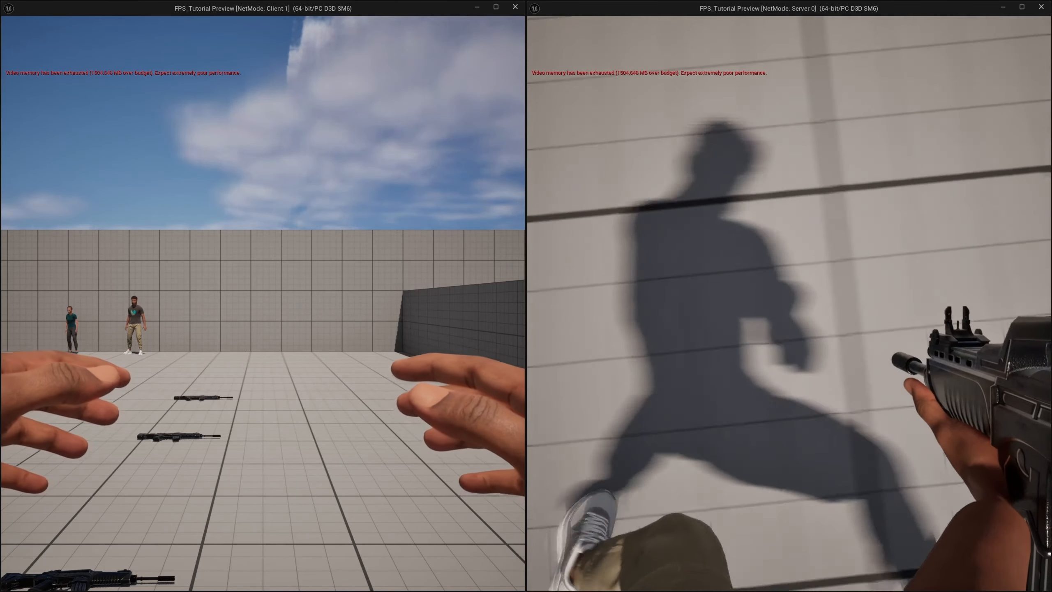
Run the armed server player around in the client's view, looking ahead and down to compare its pose, legs and shadow
key(w)
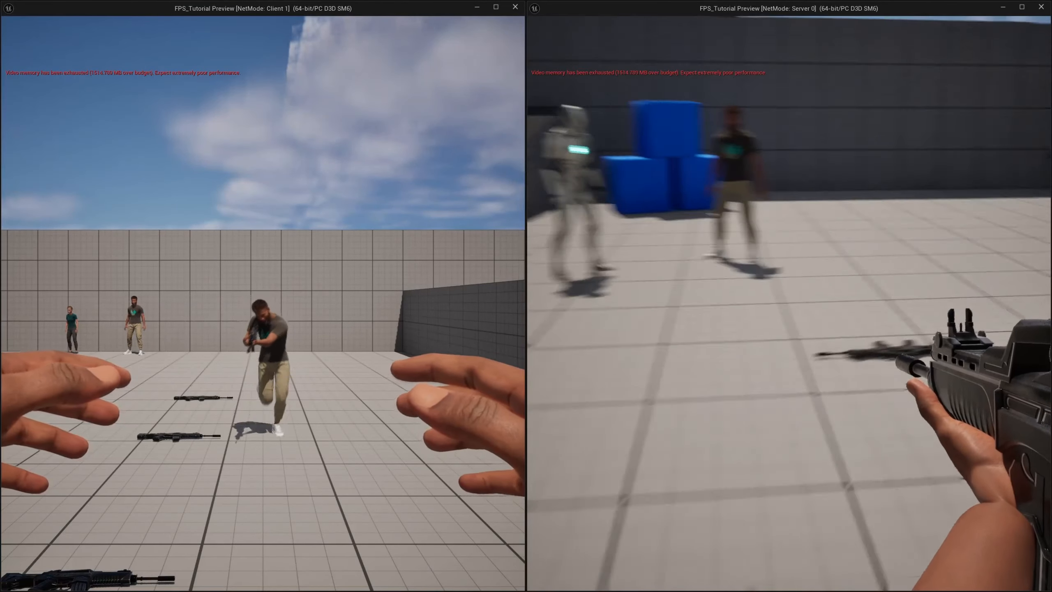
key(w)
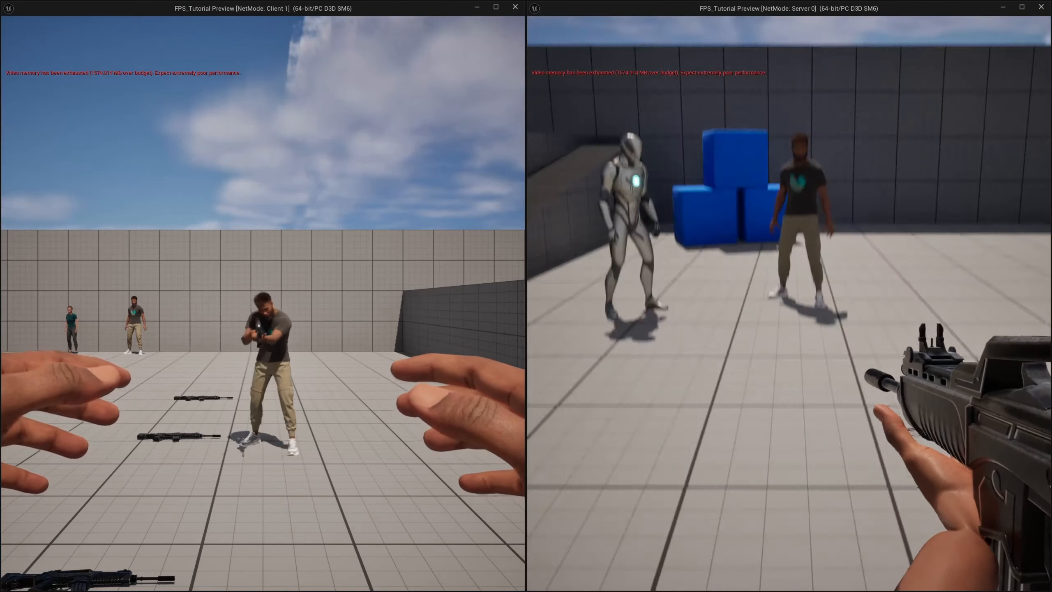
key(w)
key(d)
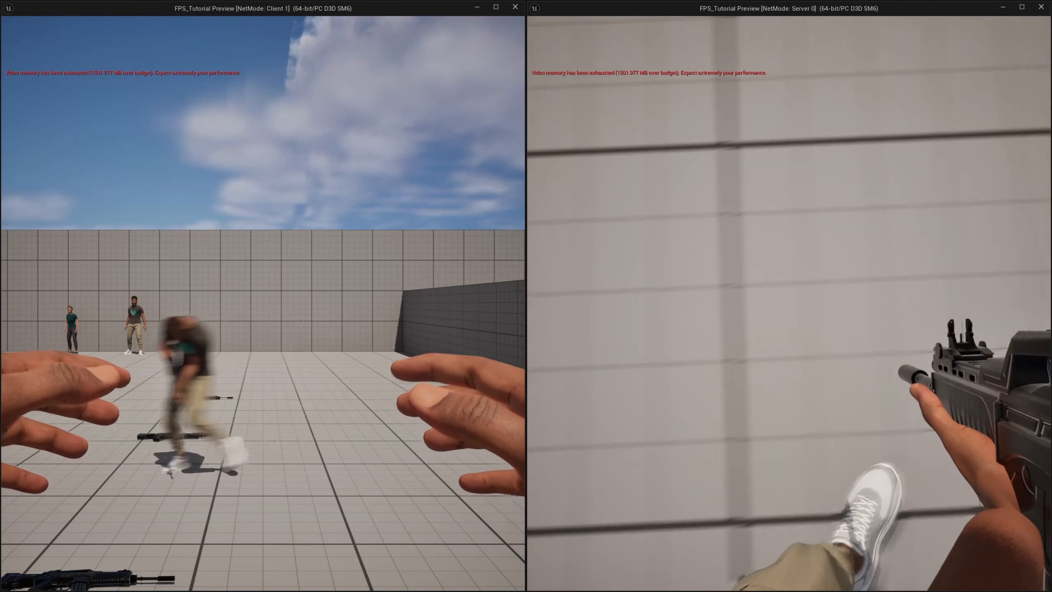
key(a)
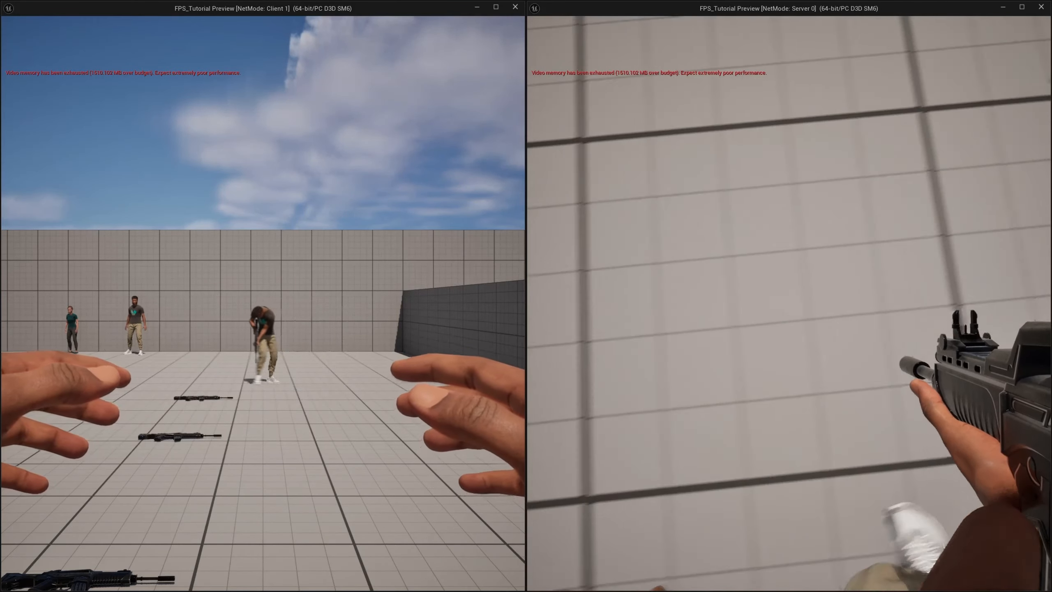
key(a)
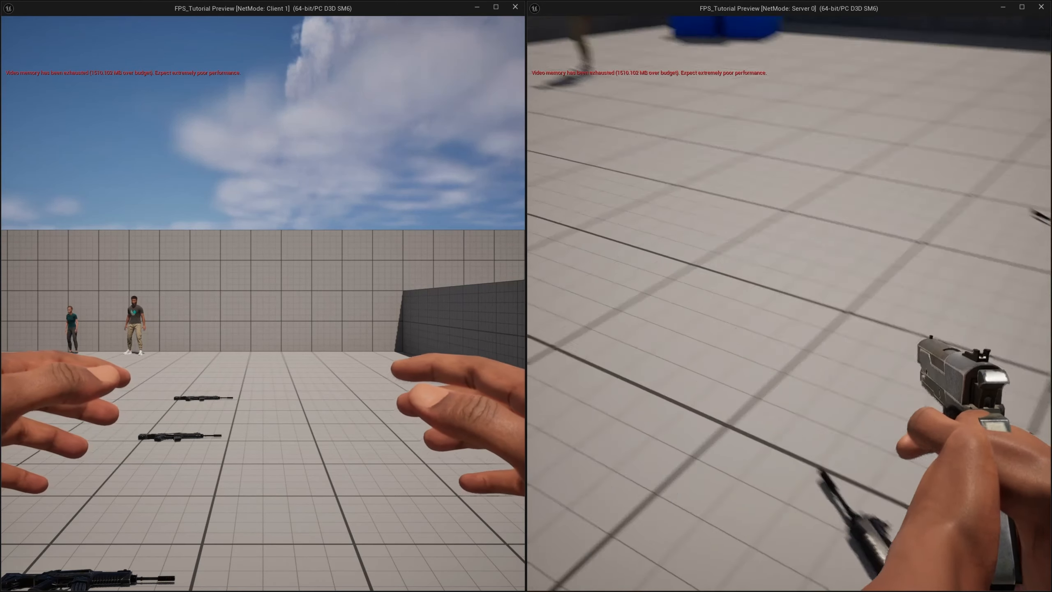
Swap the server player's pistol for the rifle and test firing it towards the mannequin and at the client's character
key(e)
key(a)
click(789, 303)
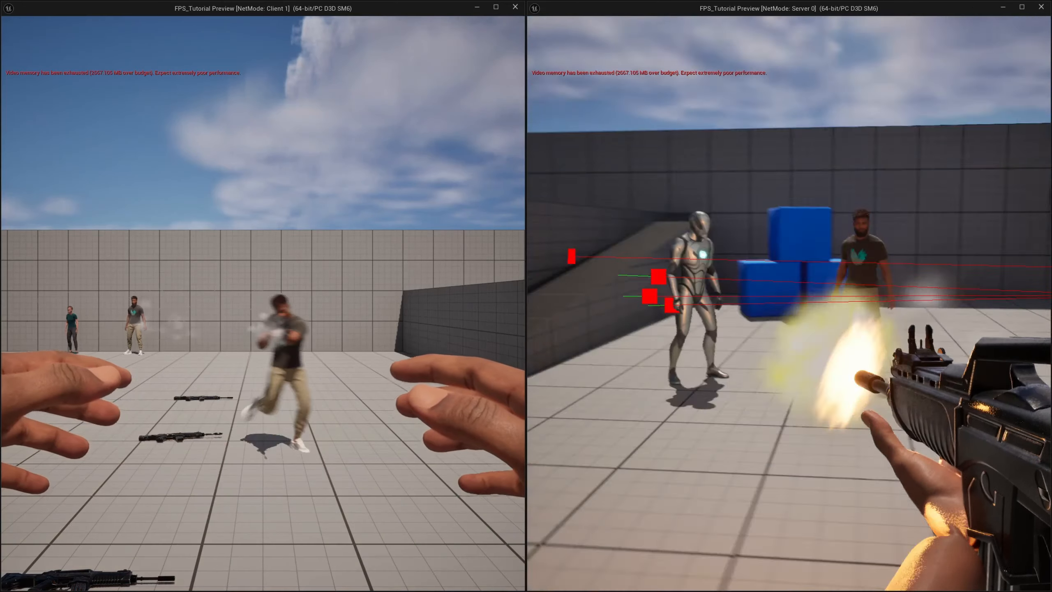
key(w)
click(789, 303)
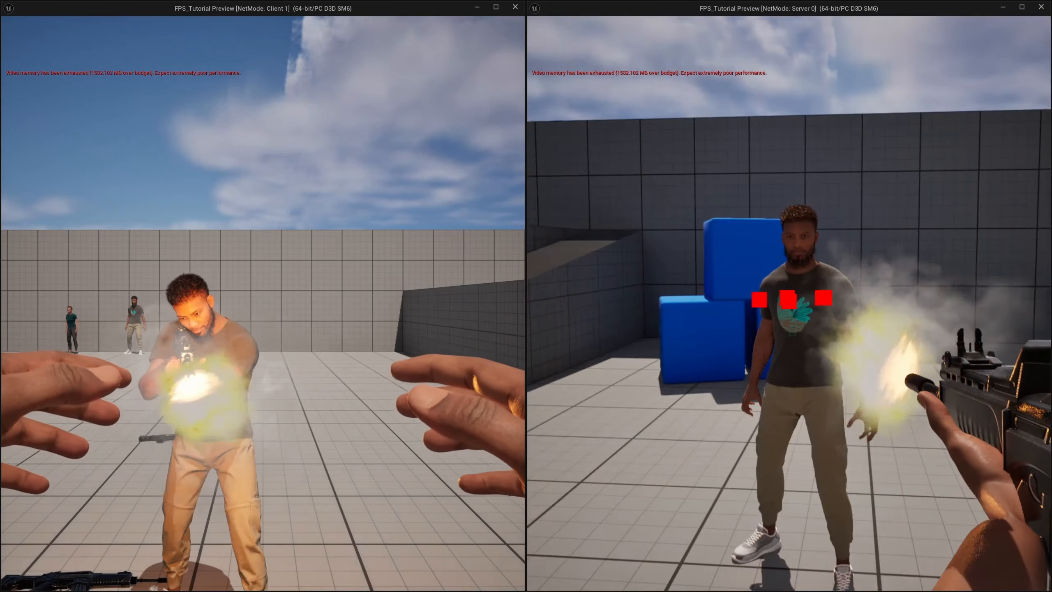
click(789, 303)
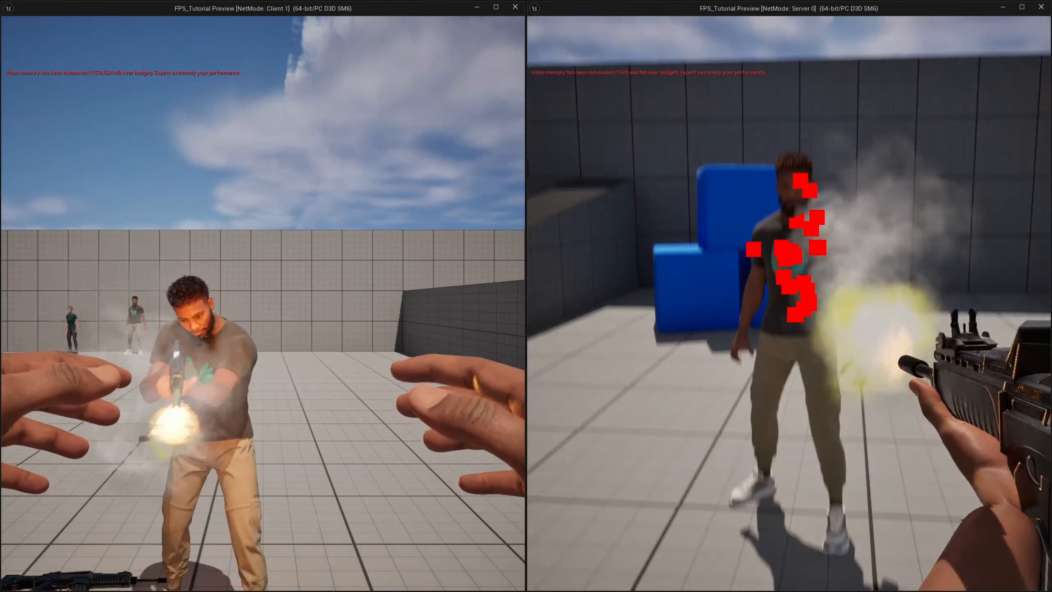
click(789, 304)
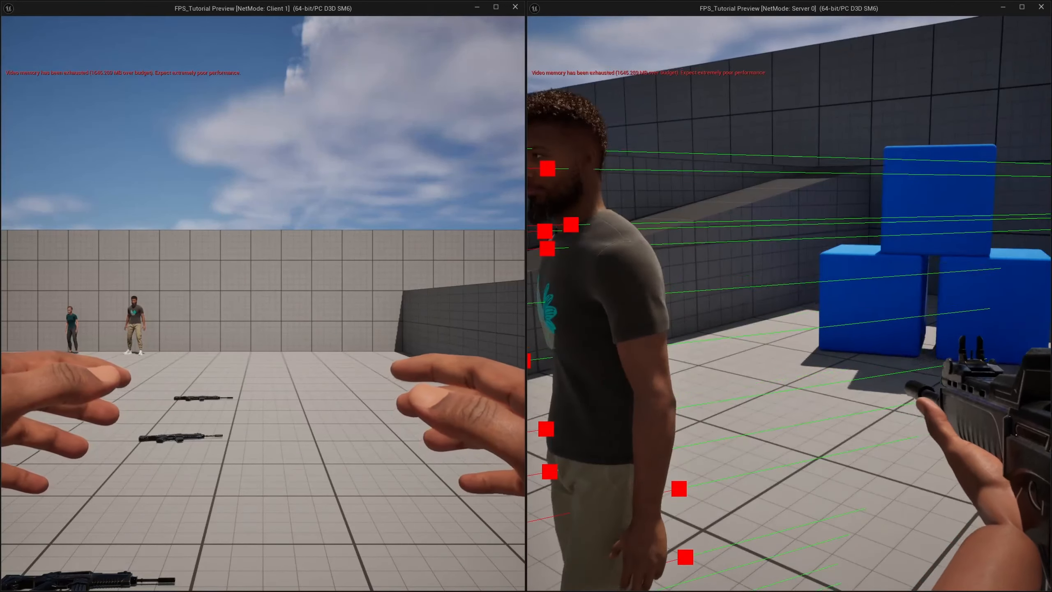
Strafe the server player and jump repeatedly while looking down to examine the legs and shadow in mid-air
key(a)
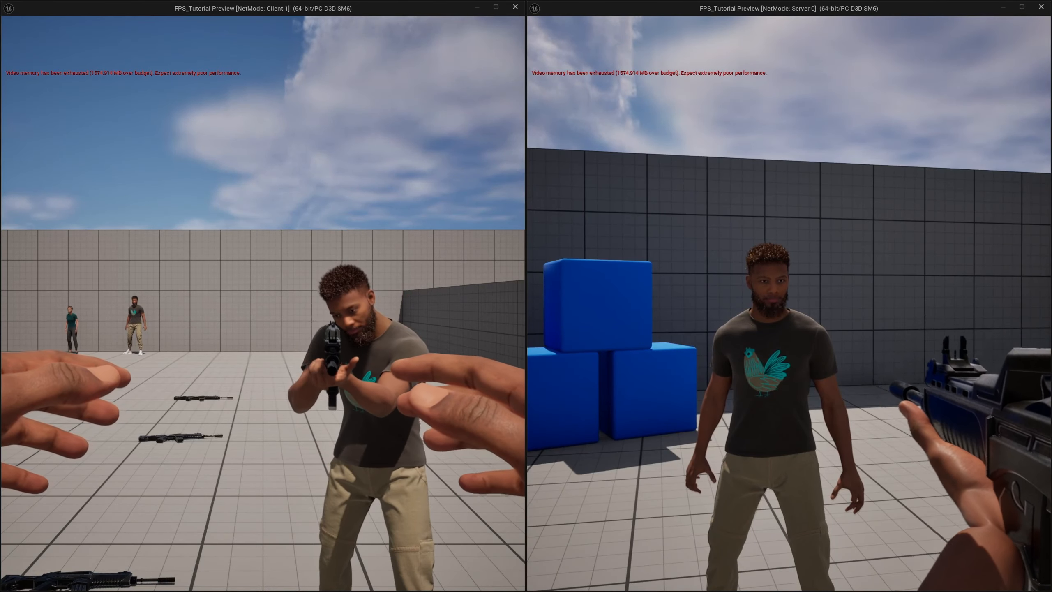
key(d)
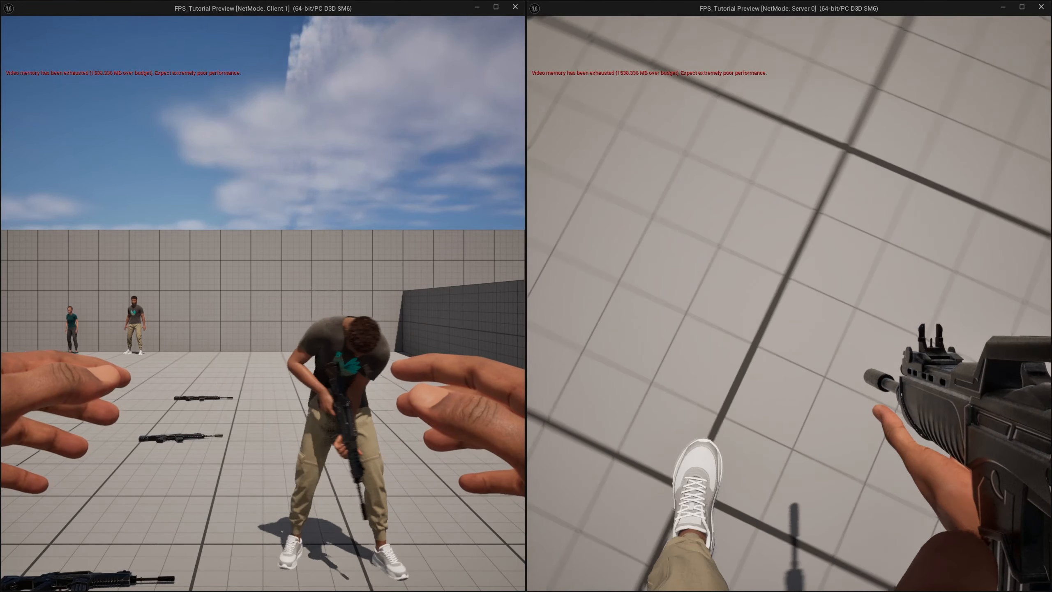
key(space)
key(space)
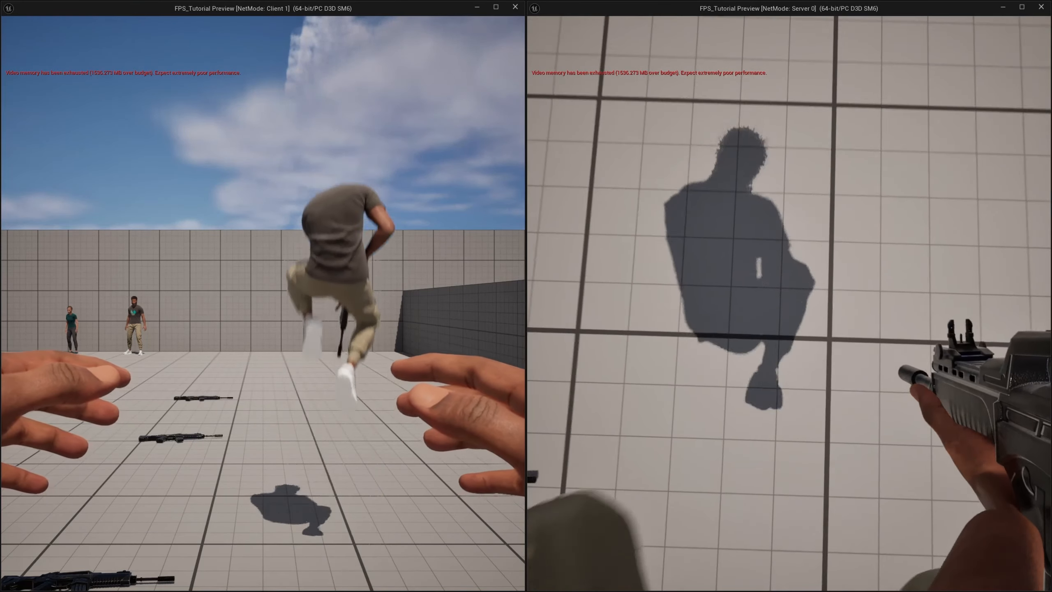